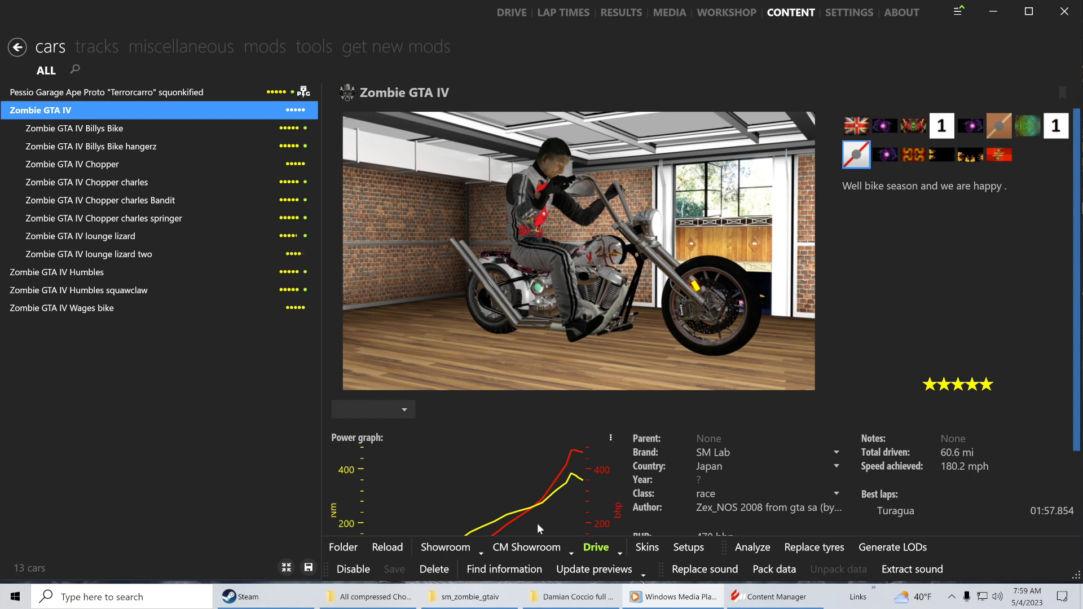
Step: Inspect the Zombie GTA IV bike and its chassiss mesh in the CM Showroom, and close the showroom and Content Manager
click(530, 552)
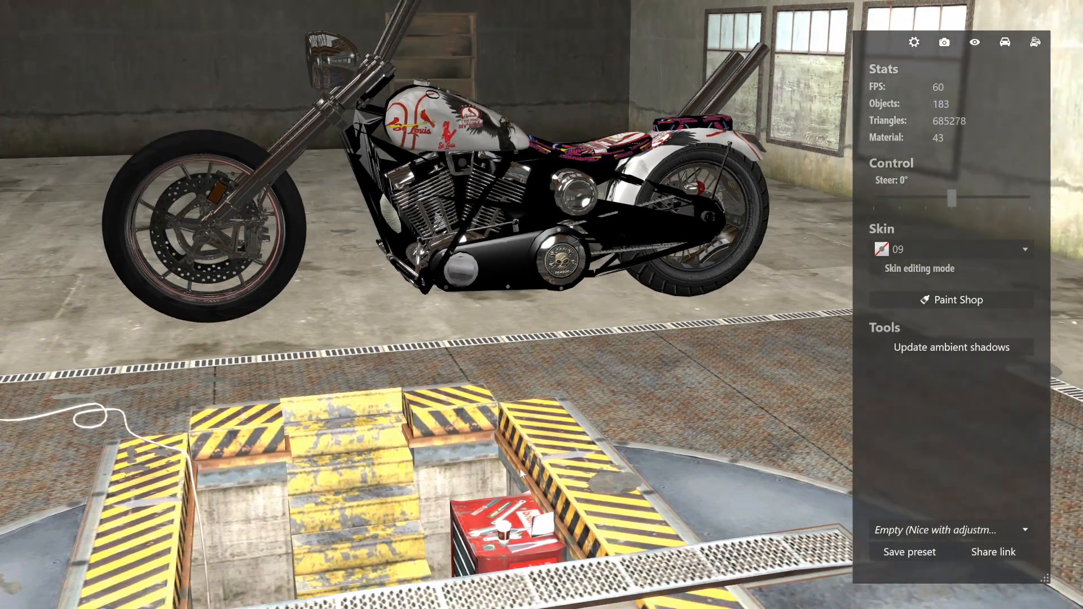
drag(521, 474, 579, 411)
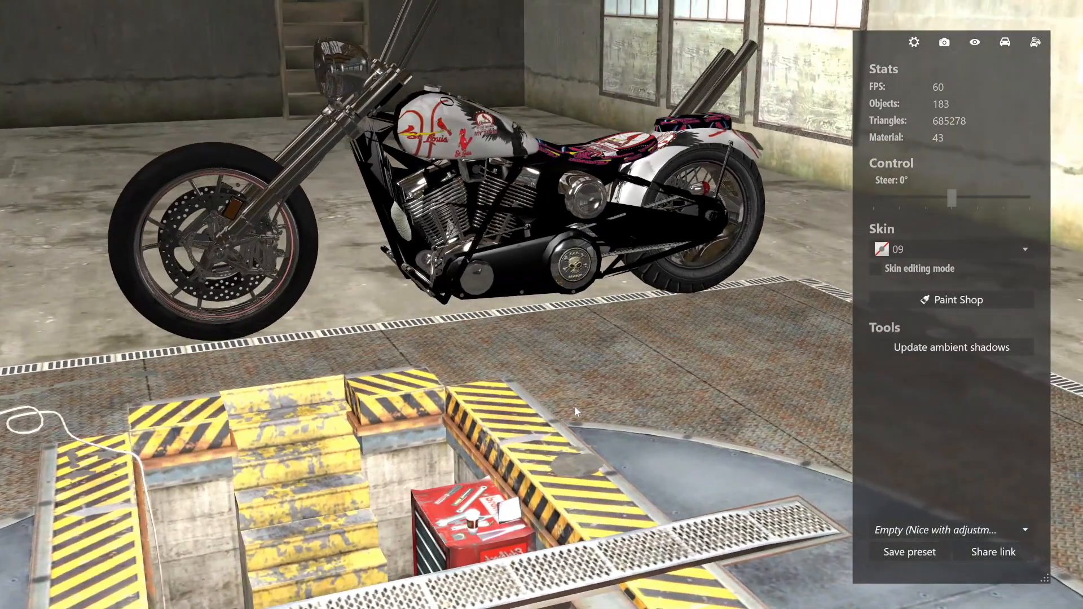
scroll(561, 400, up, 5)
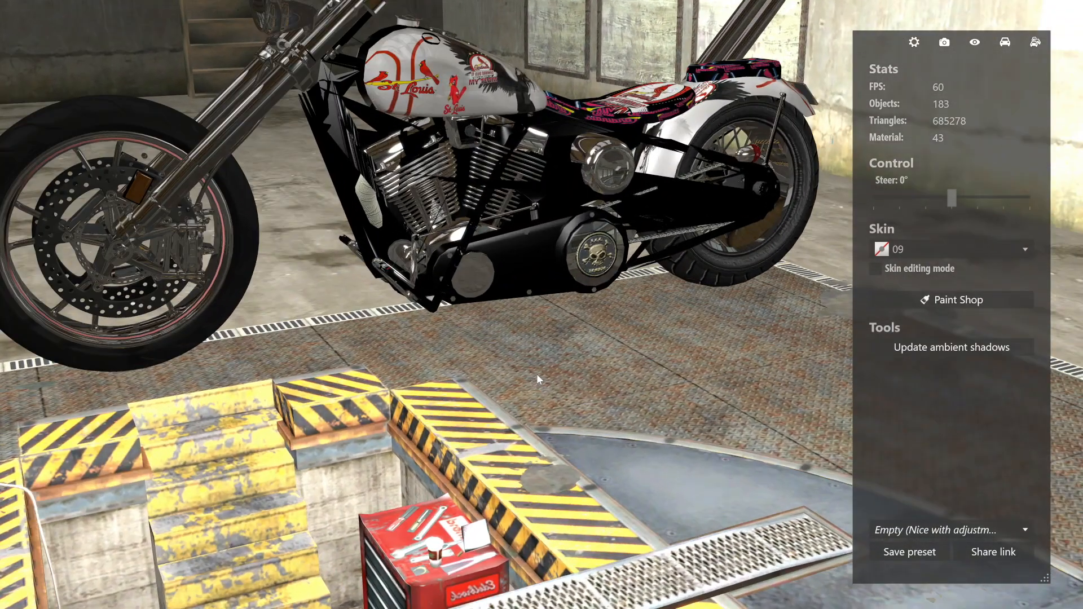
drag(553, 381, 545, 307)
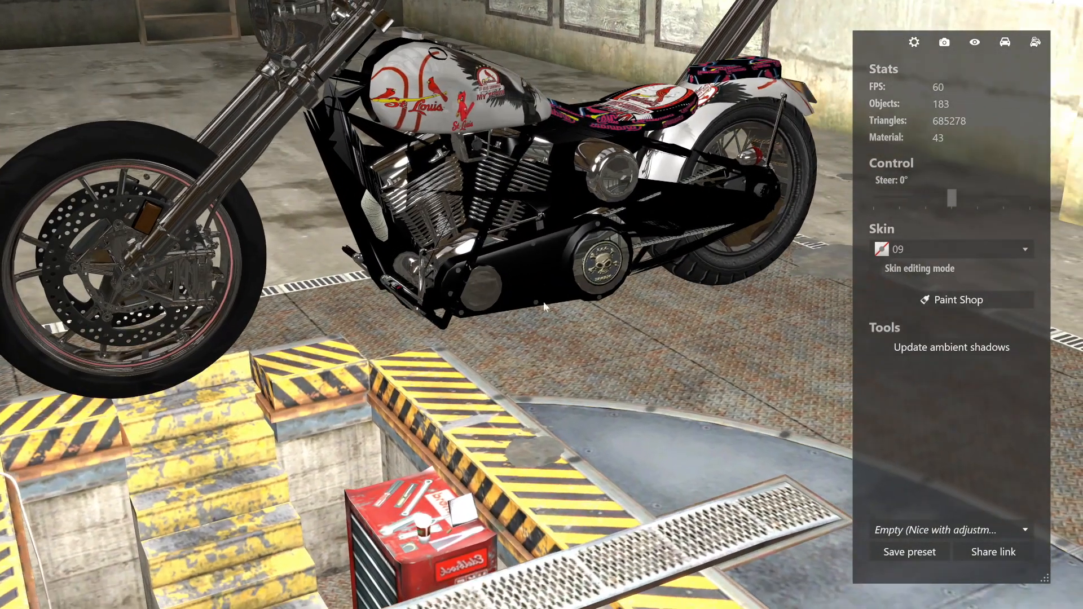
click(682, 198)
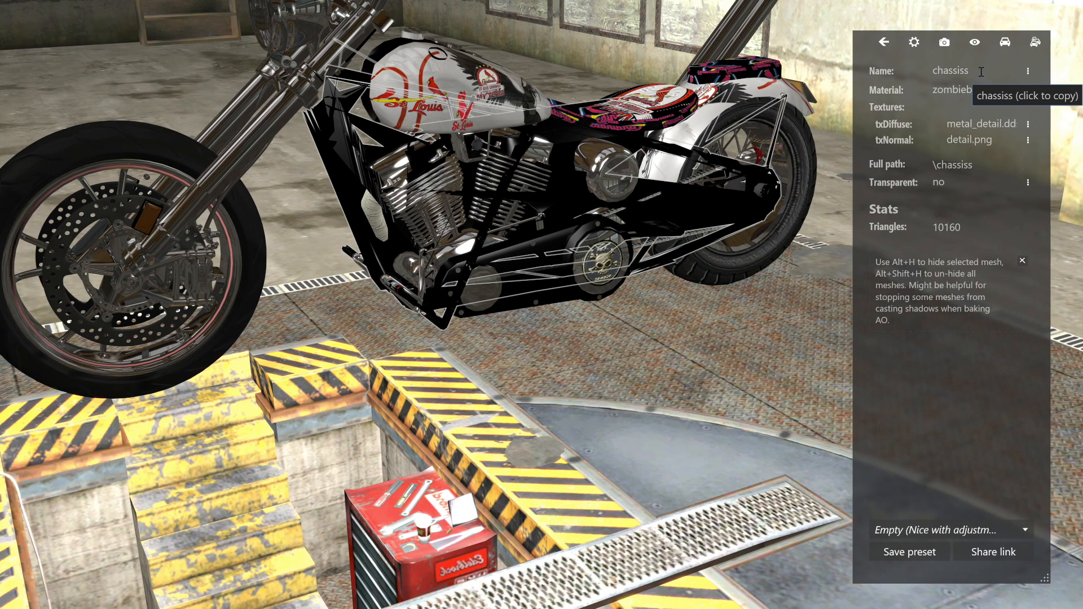
drag(703, 401, 641, 391)
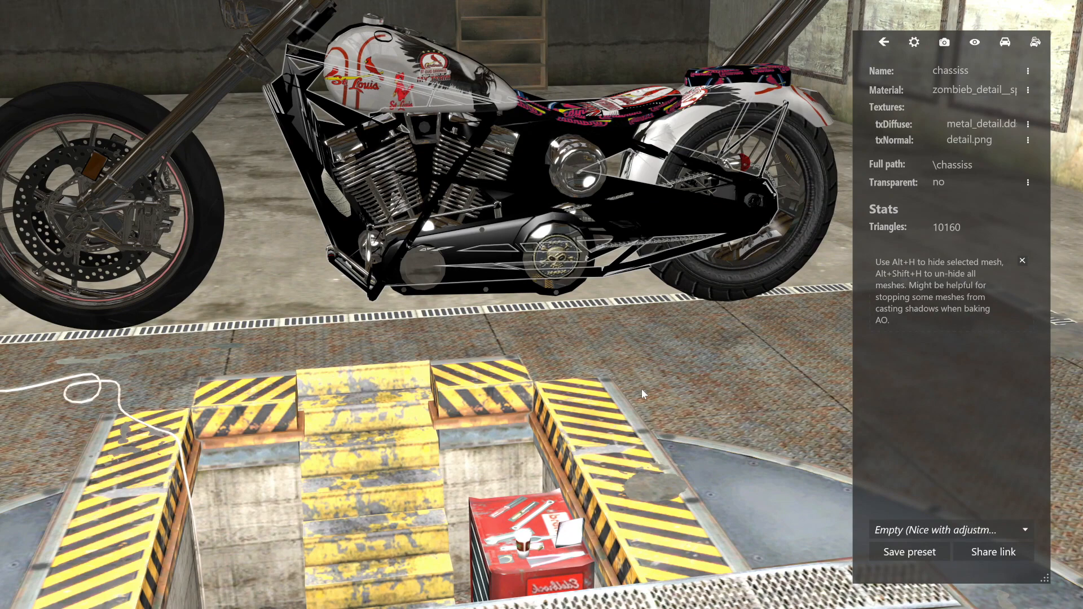
click(643, 390)
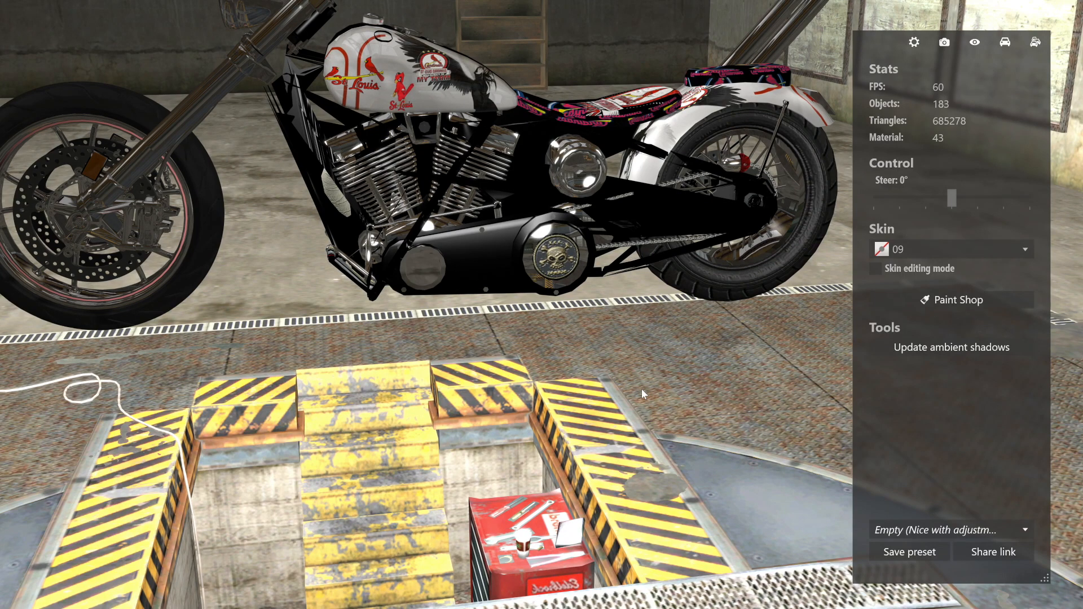
key(Escape)
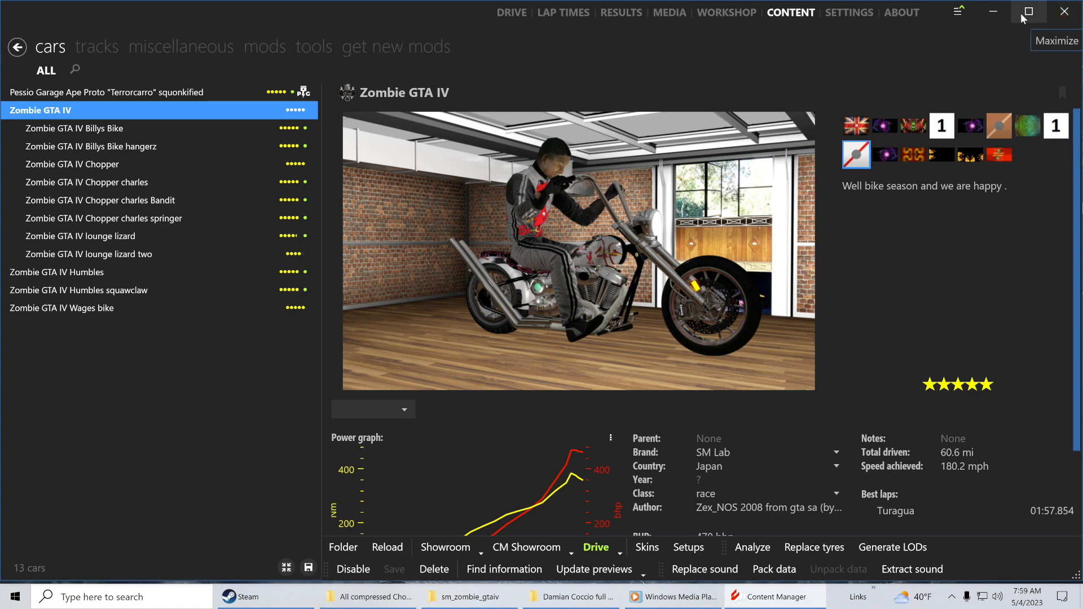
click(1065, 11)
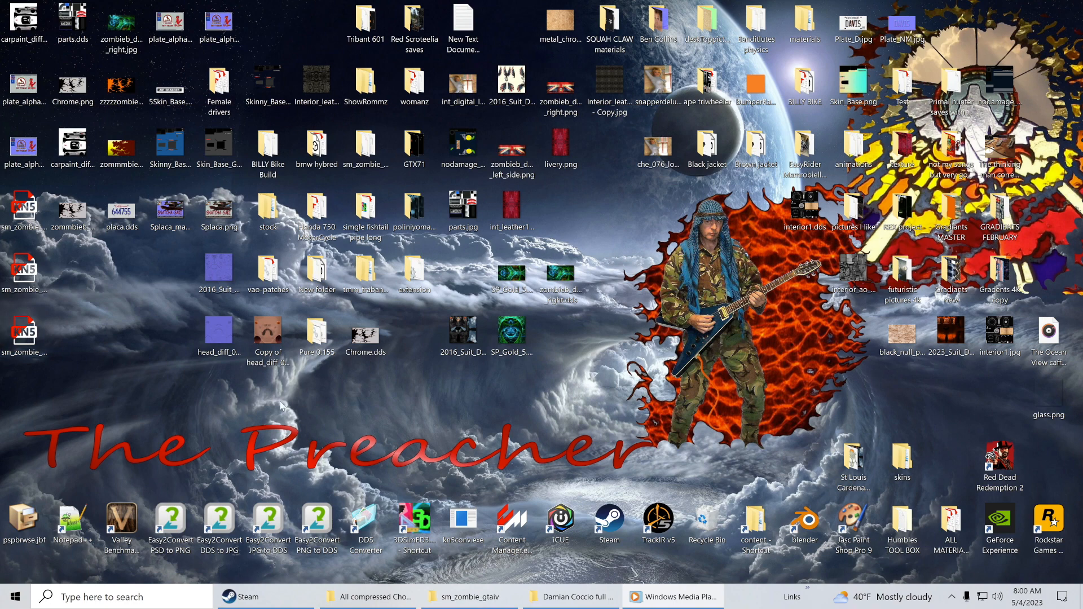
Step: Launch 3DSimED3 and import sm_zombie_gtaiv.kn5 with object nesting kept and a user folder for the texture maps
double_click(412, 518)
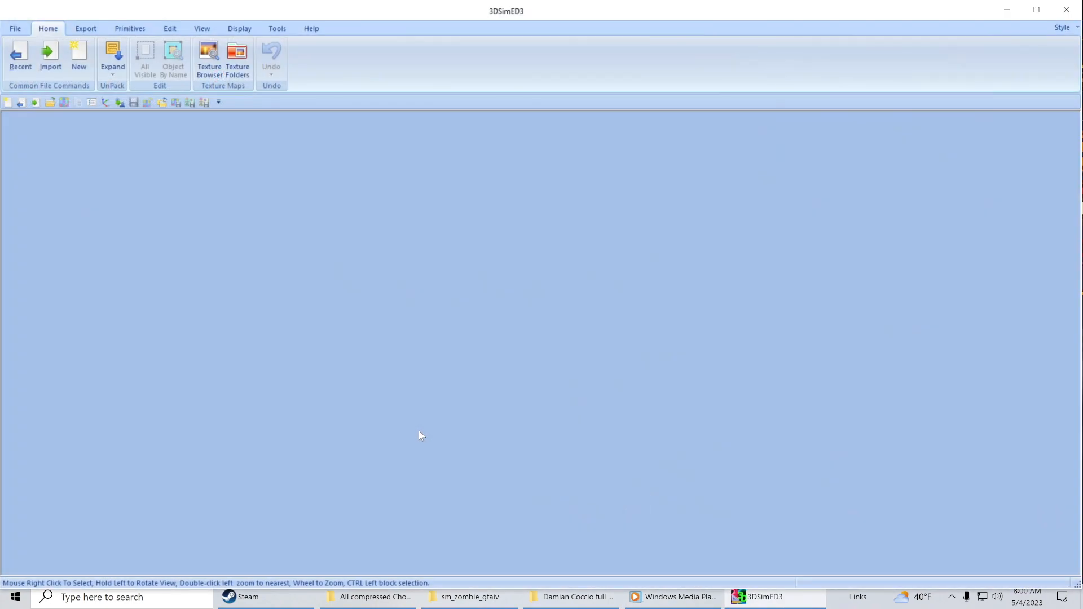
click(50, 53)
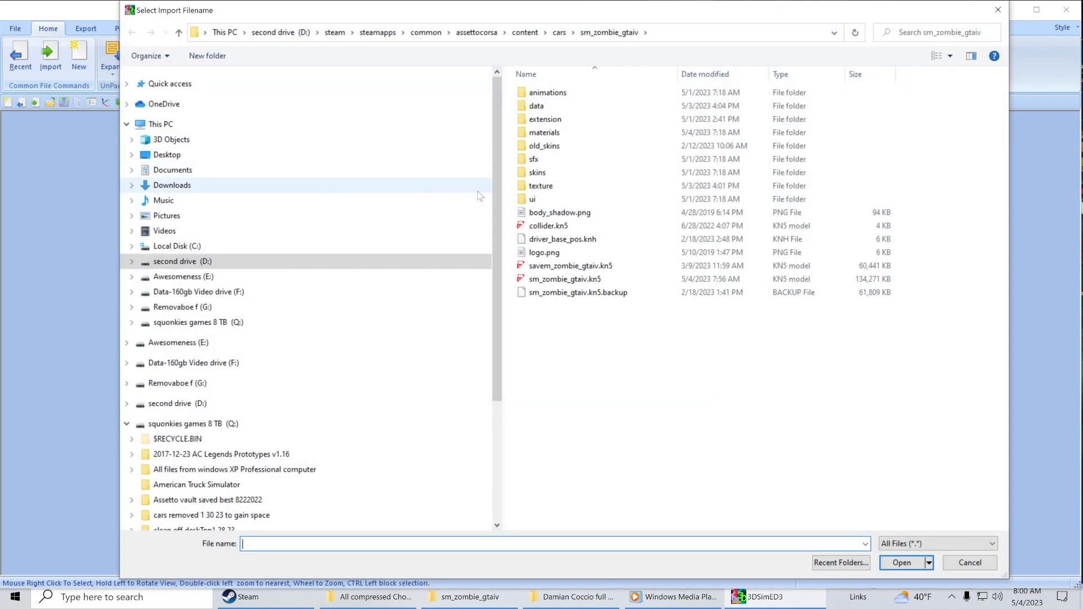
click(565, 279)
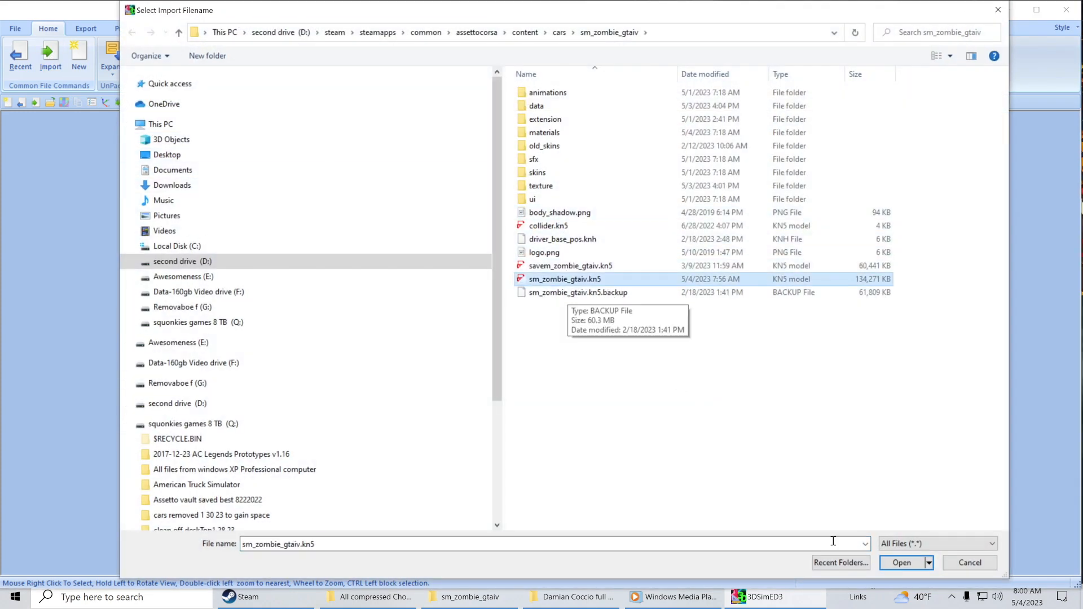
click(898, 566)
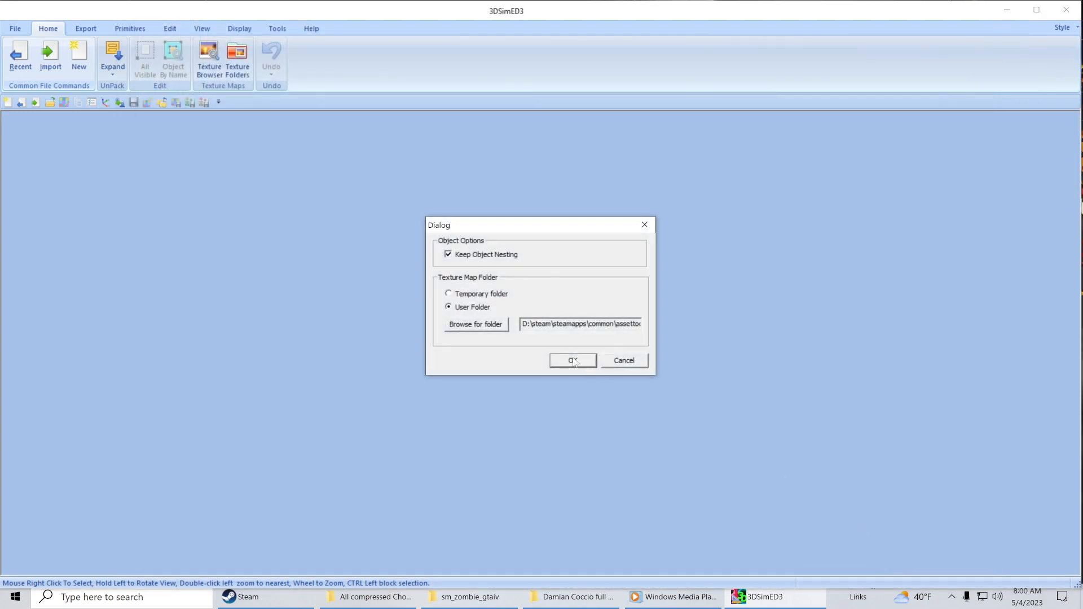
click(573, 360)
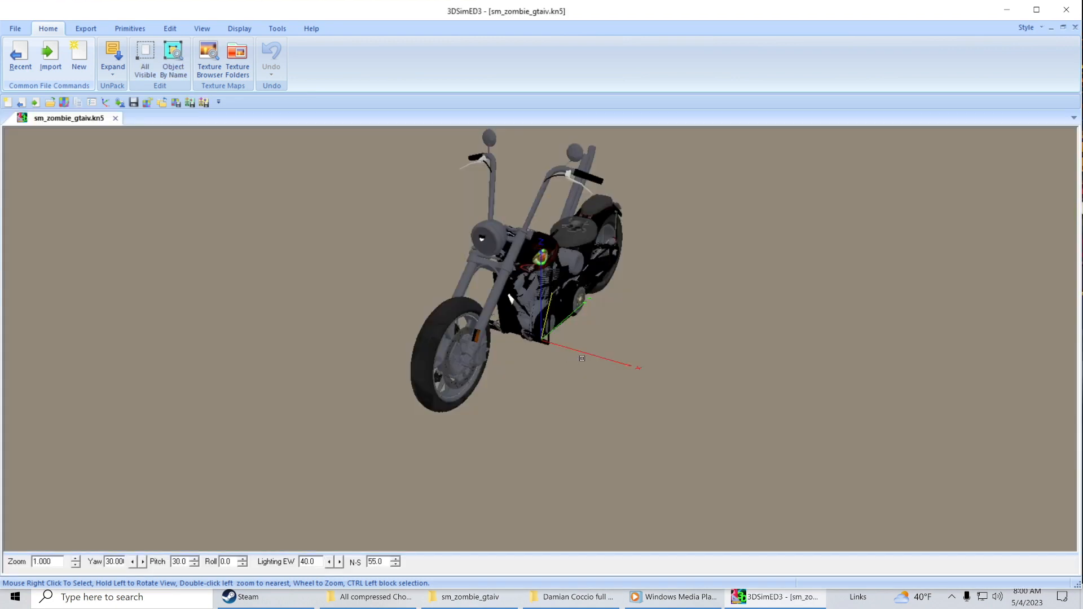
Step: Select the bike's chassiss object for instance editing
drag(581, 359, 600, 362)
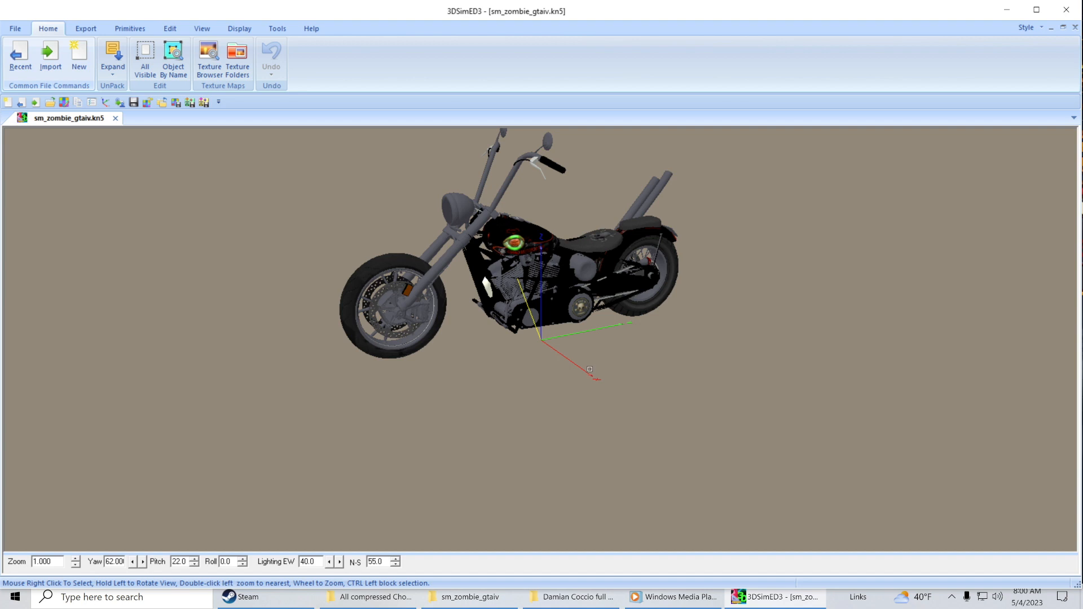
drag(519, 297, 607, 388)
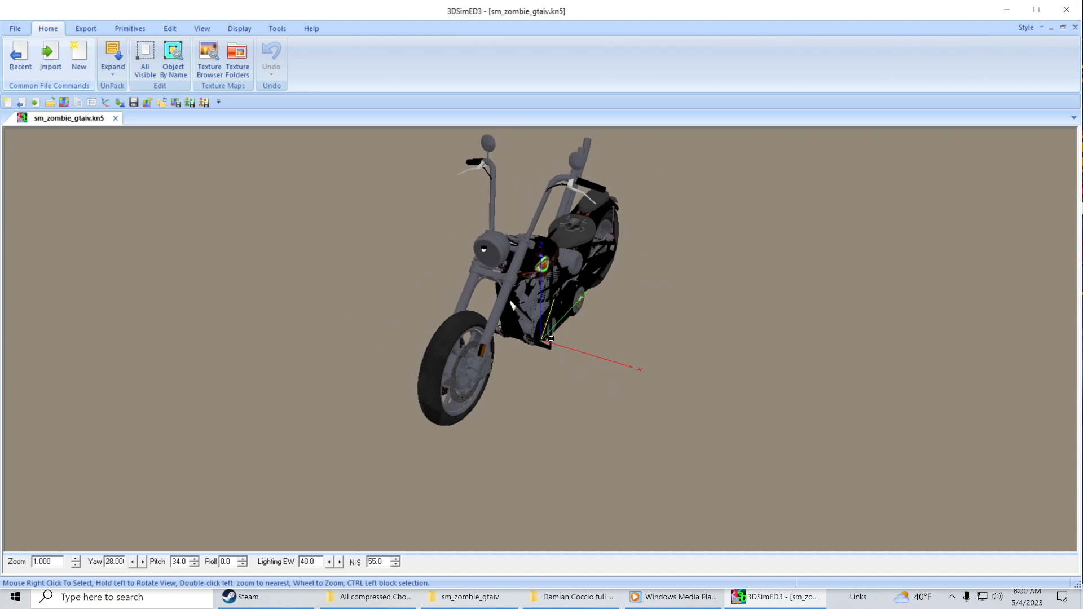
right_click(552, 339)
click(597, 407)
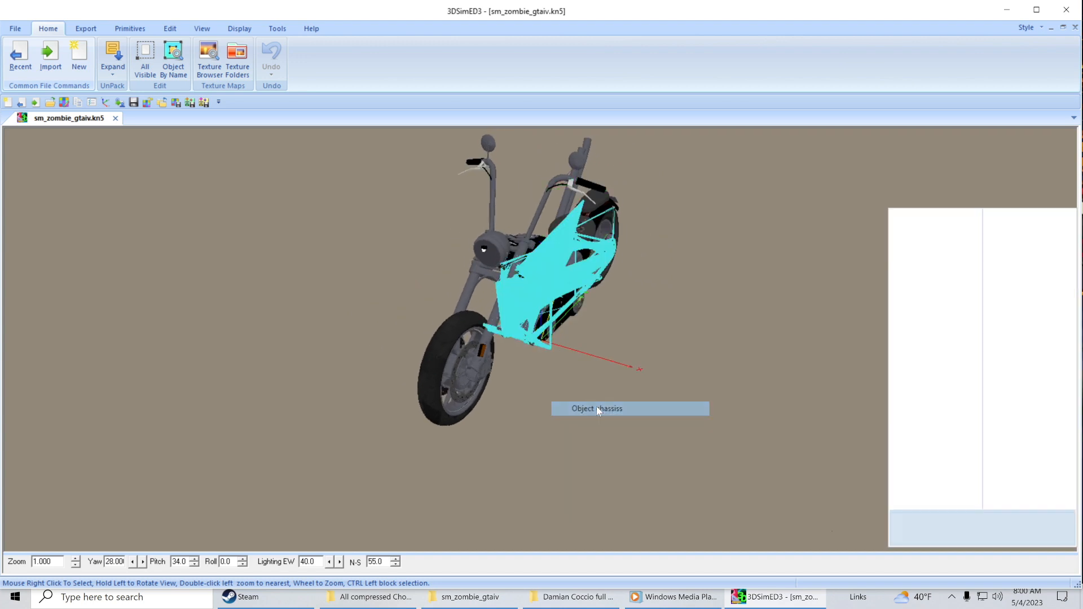
Step: Replace the chassiss object with chassis_chopper_fraime.3se from the bare chopper fraime folder under materials, frame and jugs
drag(664, 371, 624, 358)
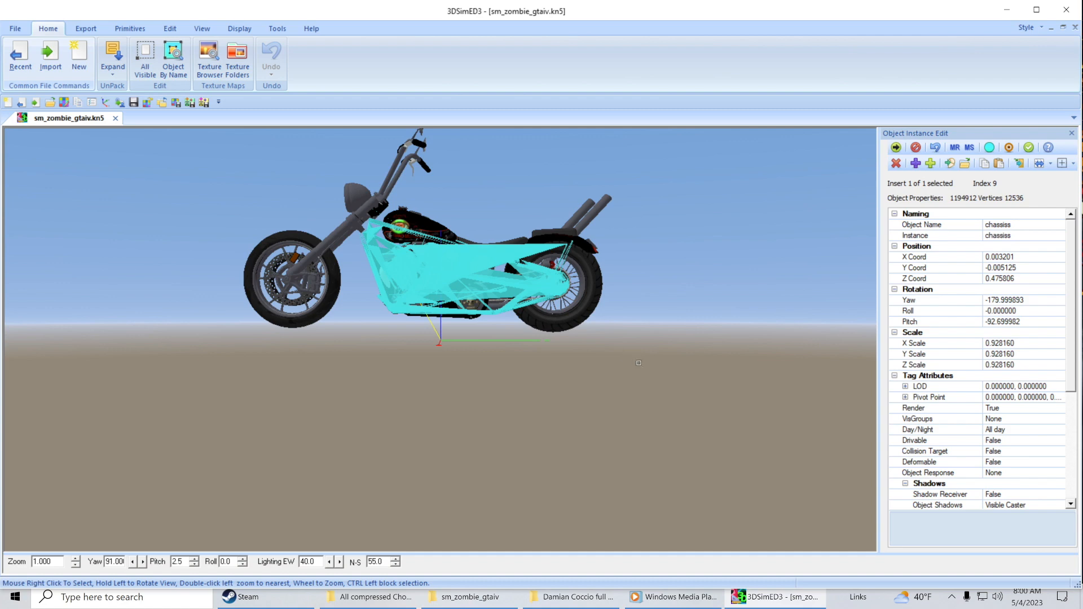
click(1017, 167)
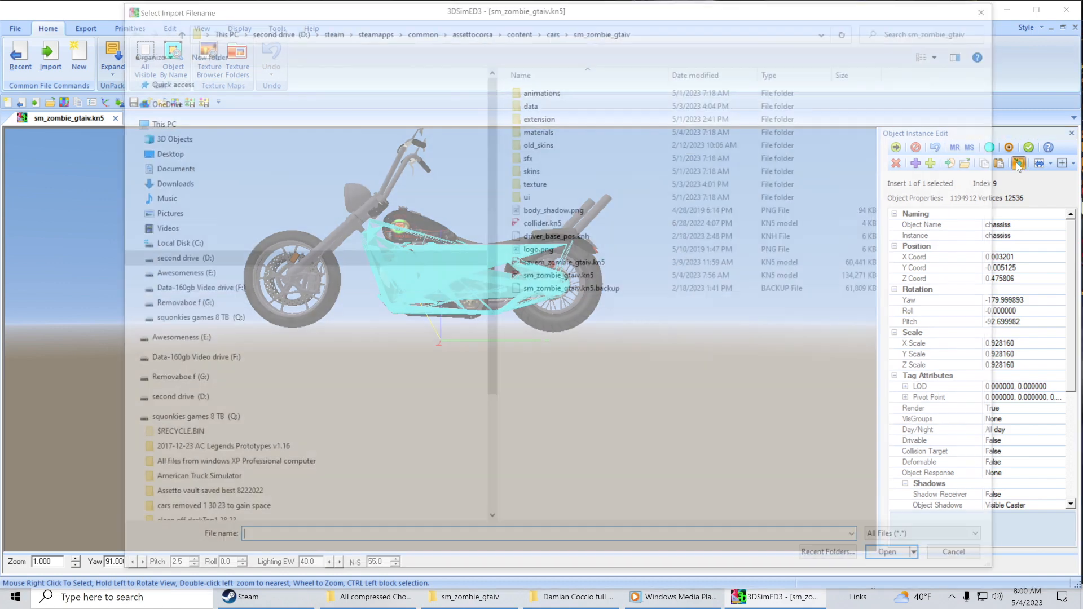
double_click(563, 133)
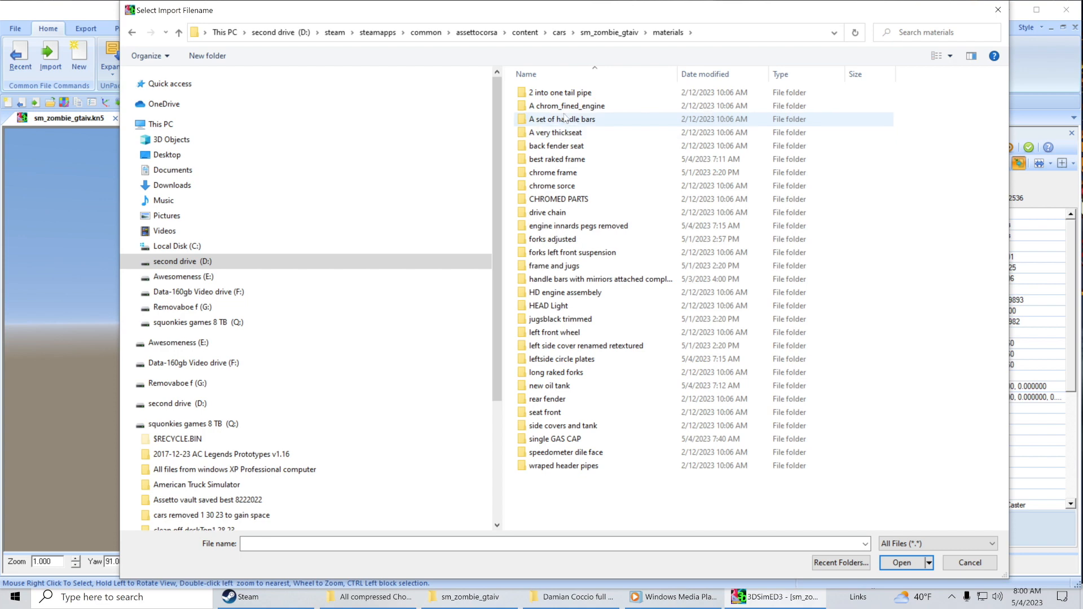
double_click(564, 106)
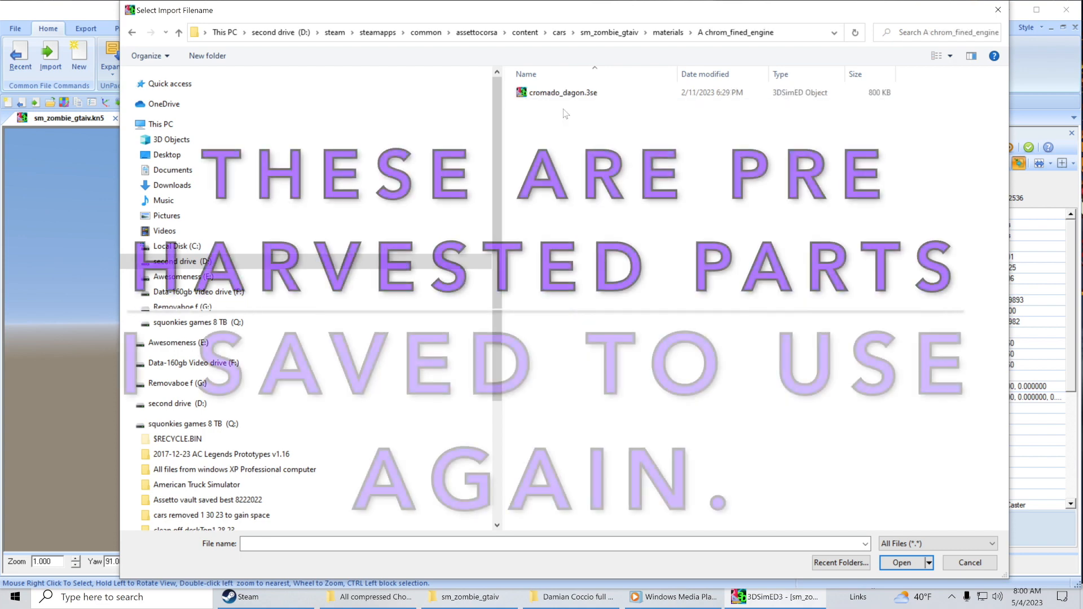
click(132, 33)
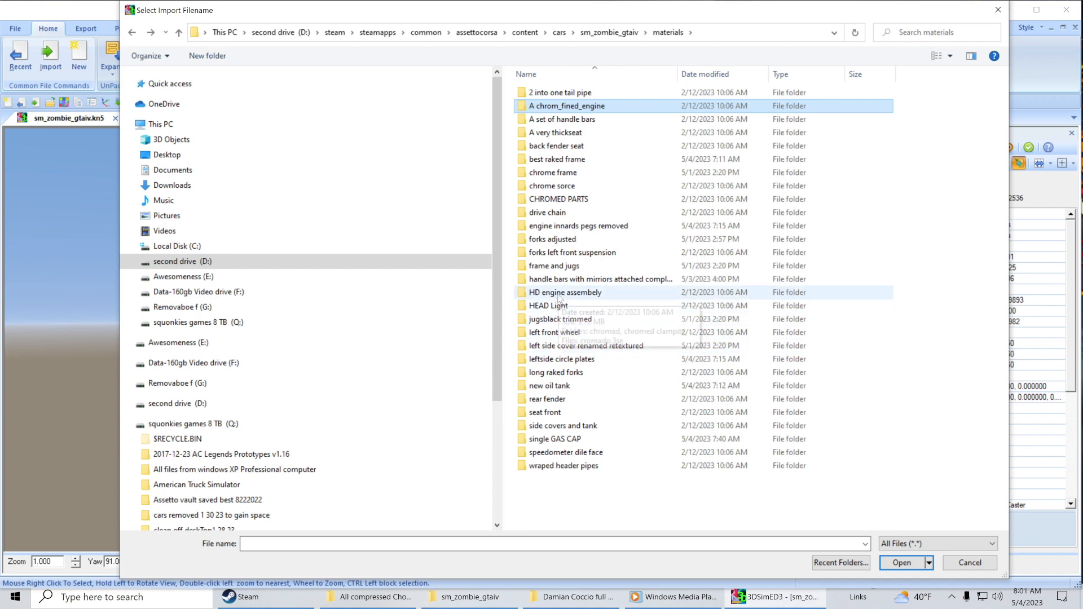
double_click(557, 268)
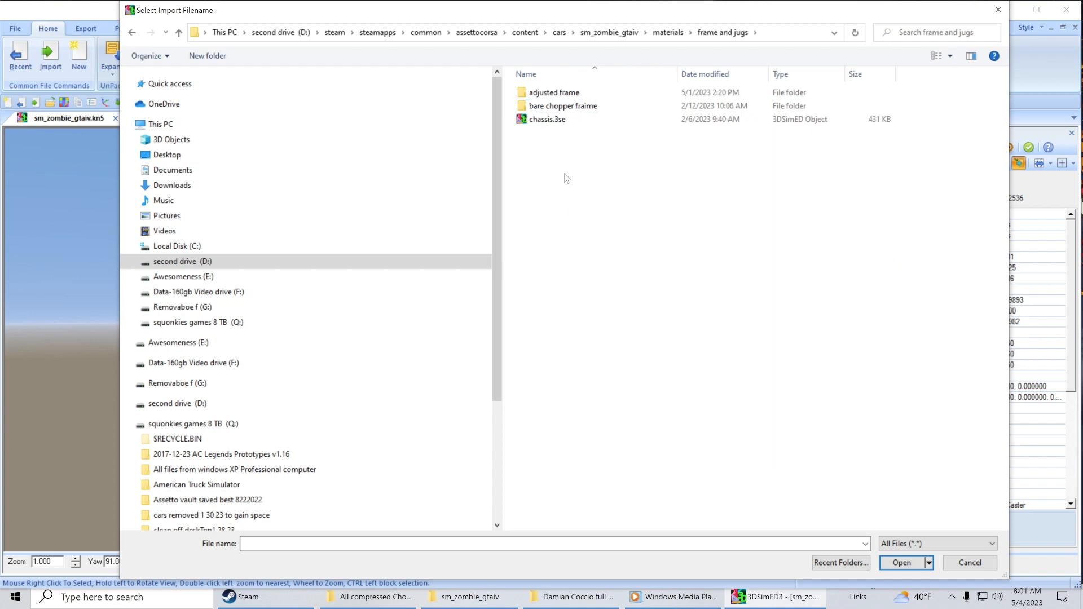
mouse_move(563, 112)
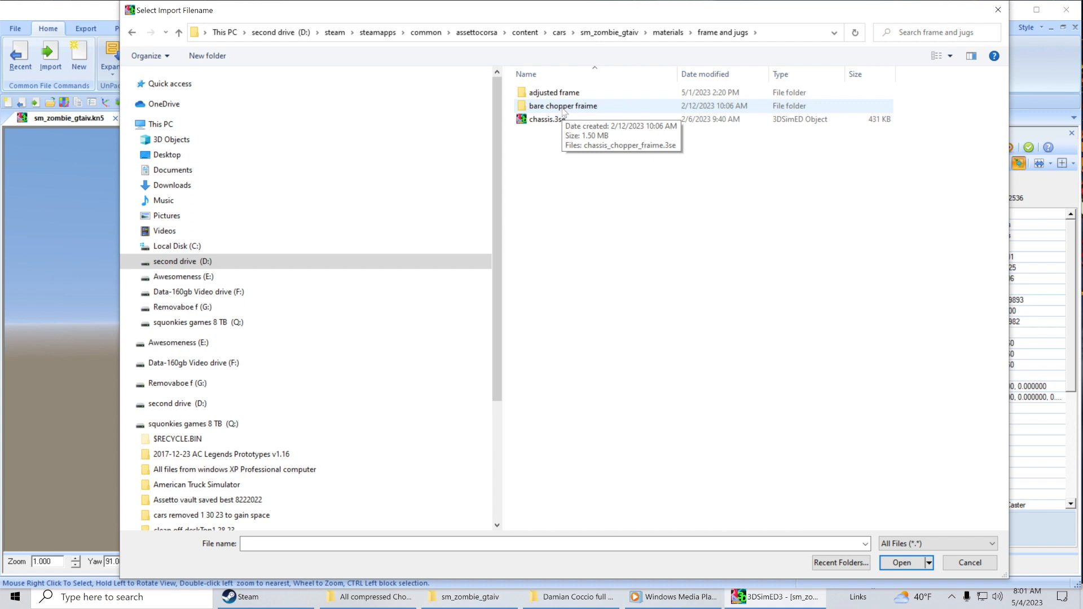
double_click(563, 107)
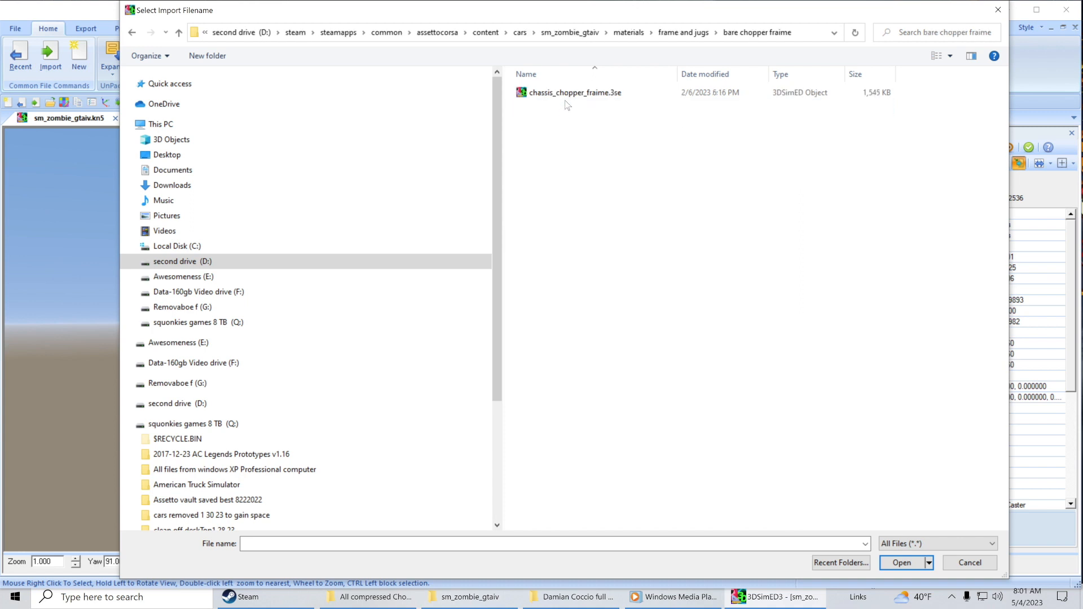
click(568, 96)
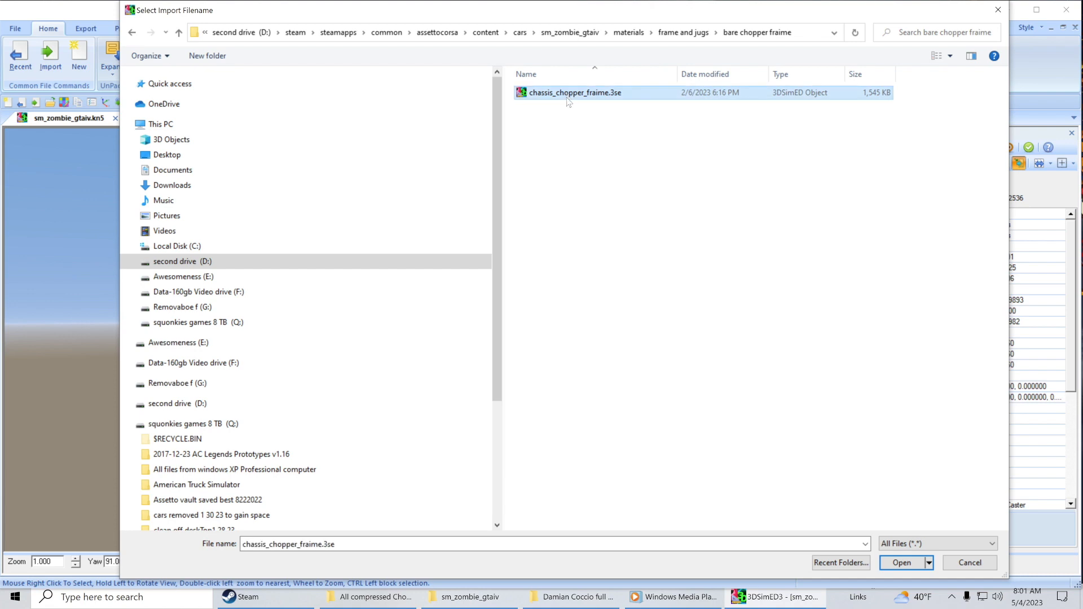
click(901, 563)
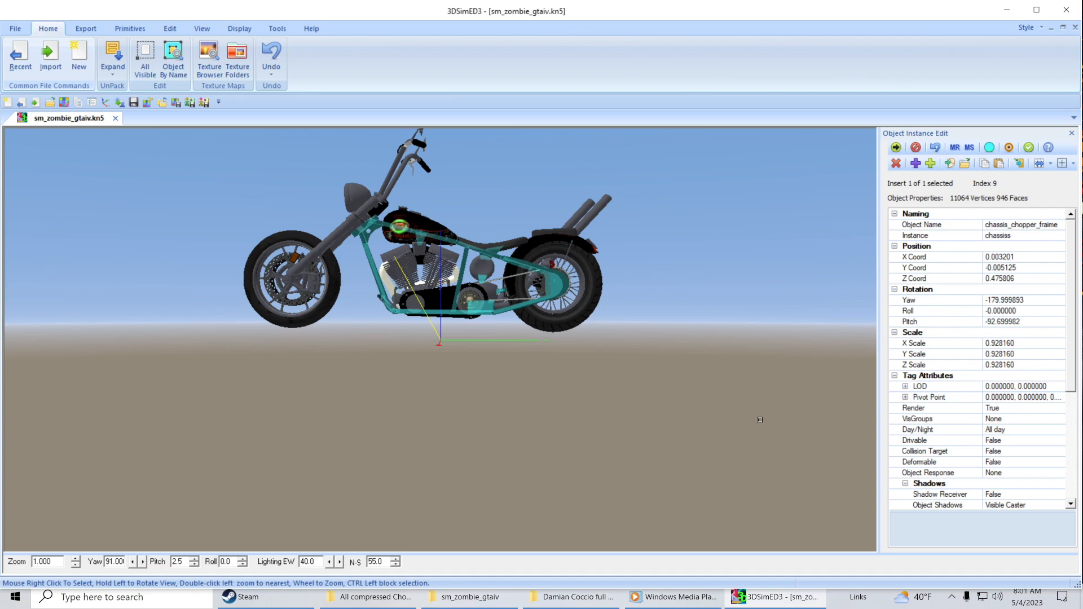
Step: Turn off the selection highlight and examine how the replacement frame fits around the engine and rear wheel
mouse_move(747, 419)
mouse_down()
mouse_move(738, 428)
mouse_move(758, 425)
mouse_up()
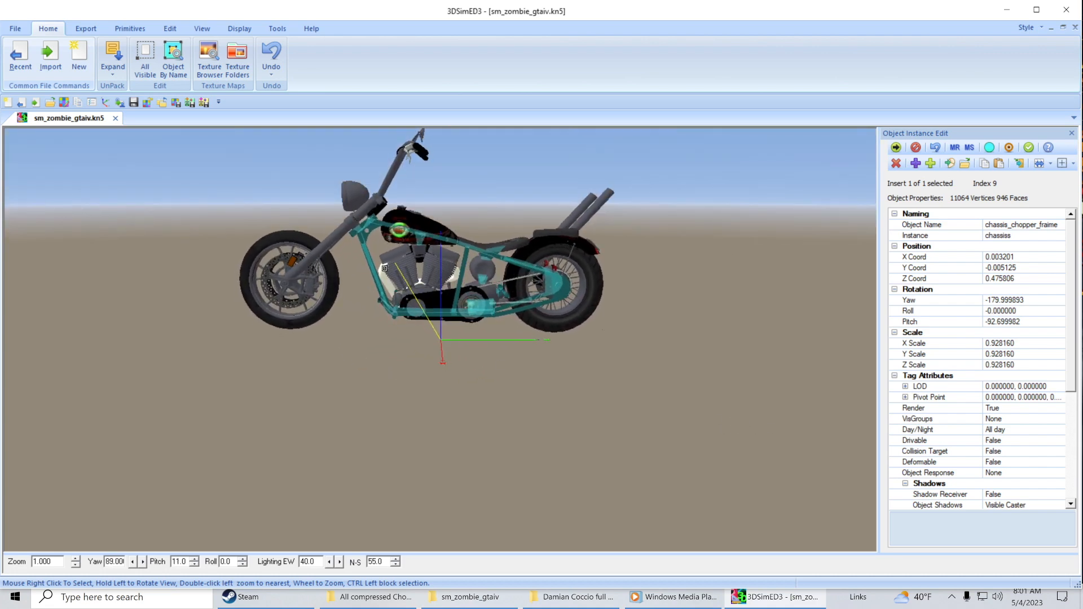
drag(682, 386, 677, 386)
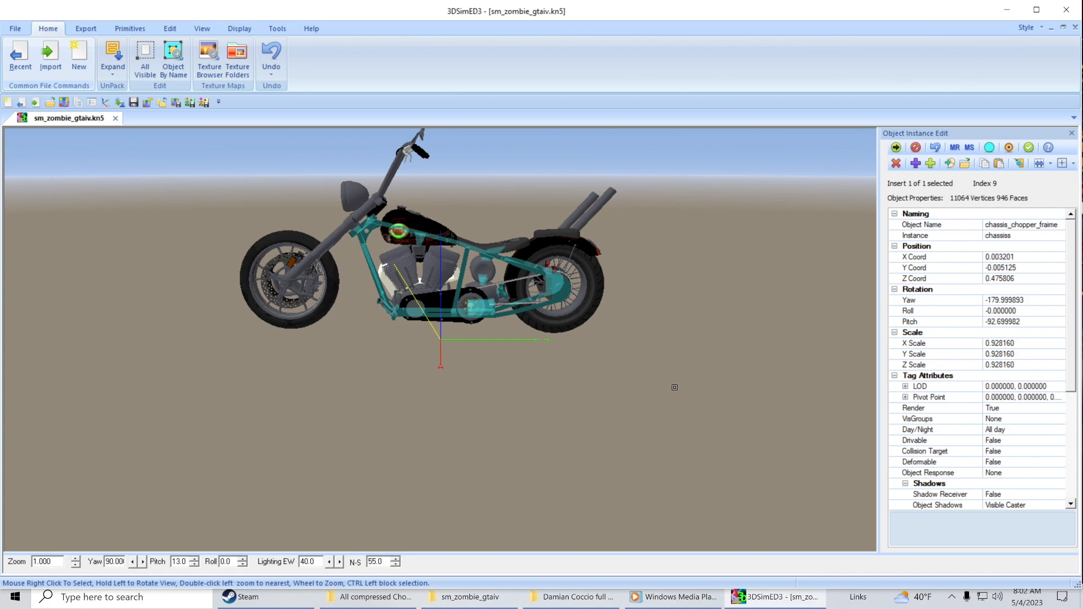
drag(674, 387, 728, 344)
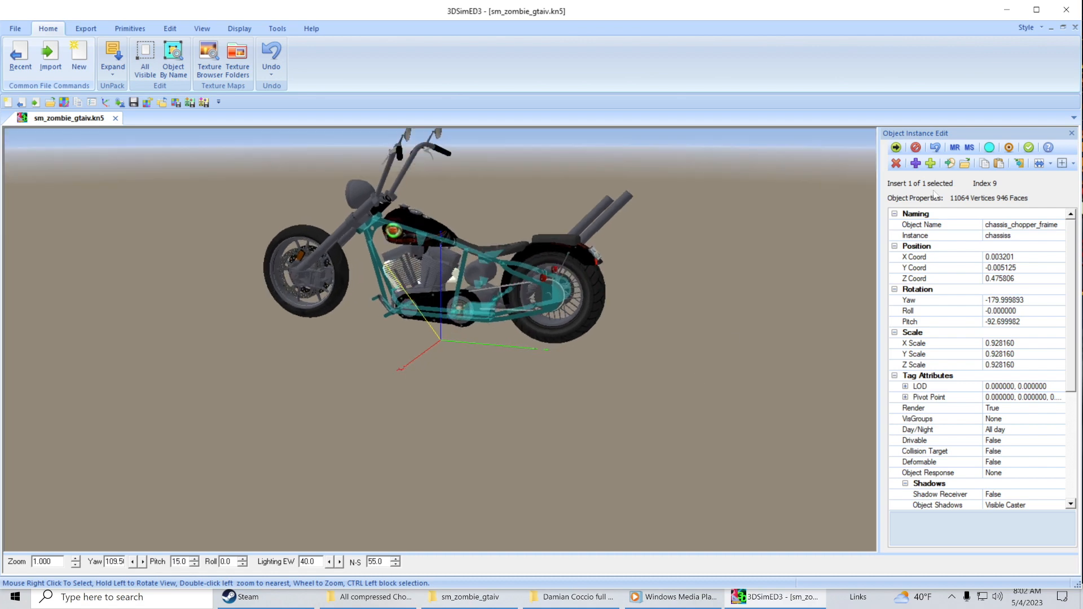
click(989, 149)
drag(658, 404, 657, 409)
scroll(658, 402, up, 4)
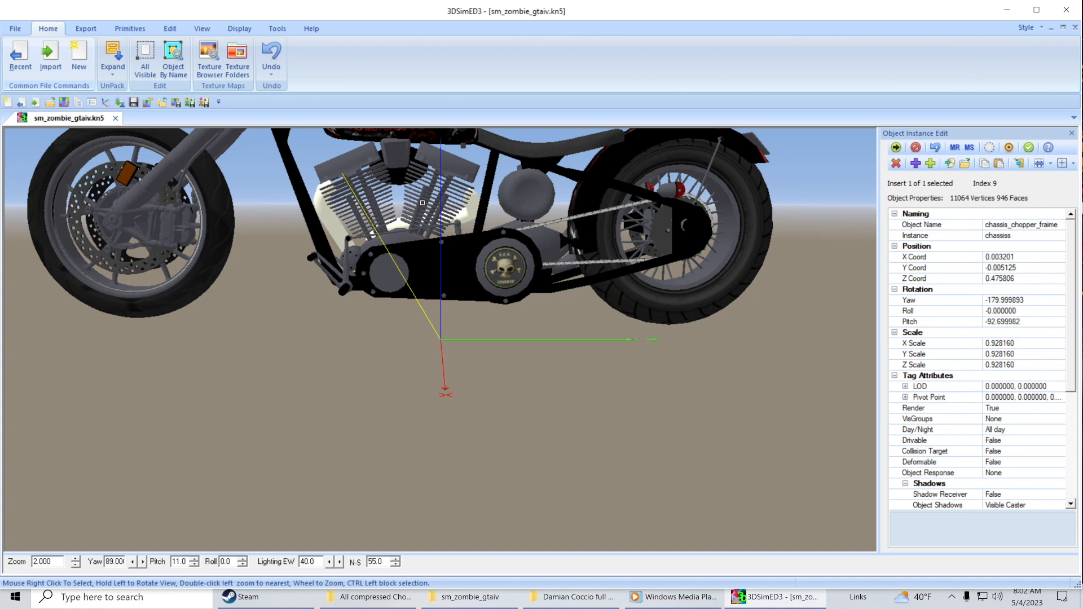
scroll(713, 374, down, 4)
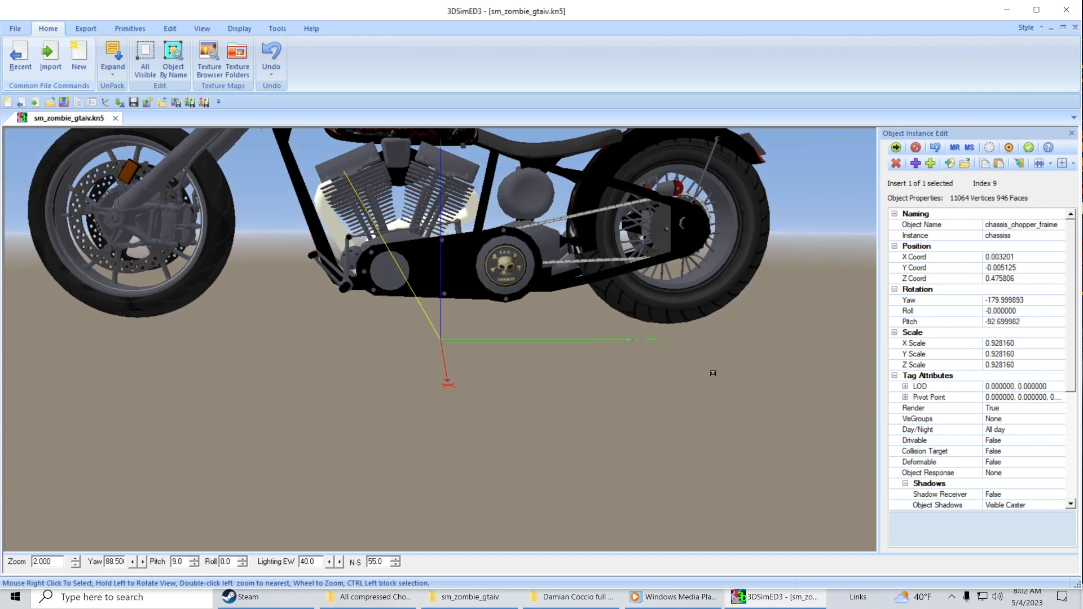
scroll(712, 374, up, 1)
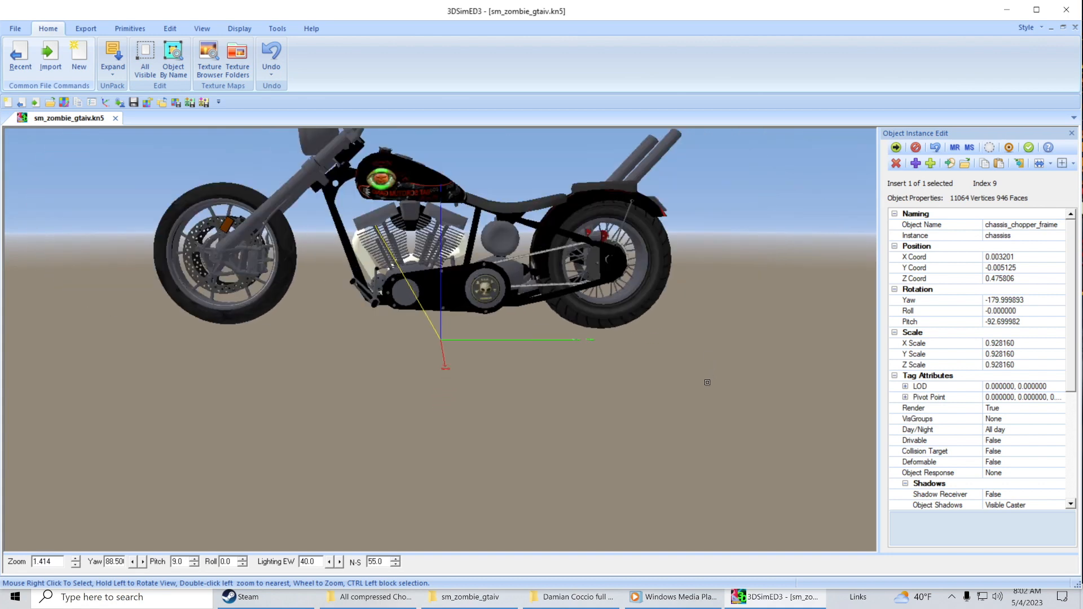
scroll(706, 382, up, 1)
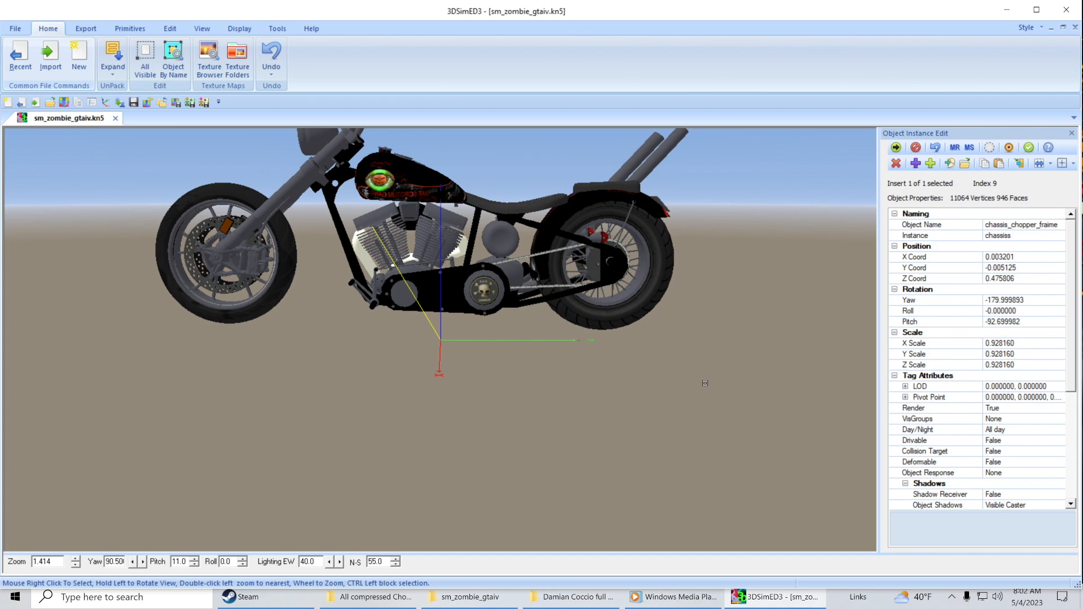
mouse_move(650, 406)
mouse_down()
mouse_move(677, 406)
mouse_move(668, 407)
mouse_up()
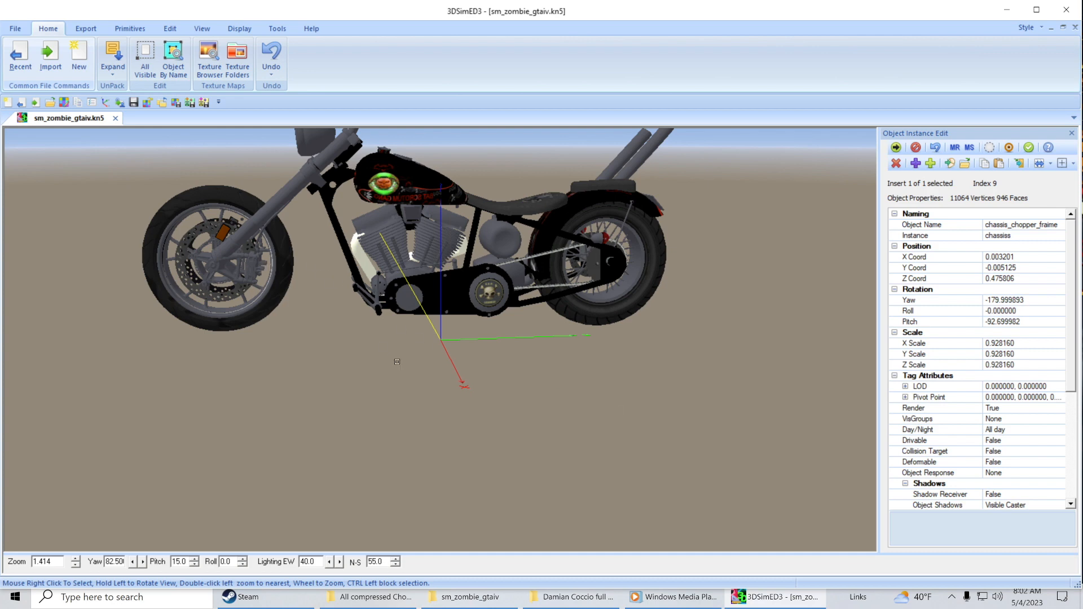
Step: Copy the chrome material from the front wheel's susp_lf object
drag(398, 361, 409, 361)
scroll(399, 358, up, 2)
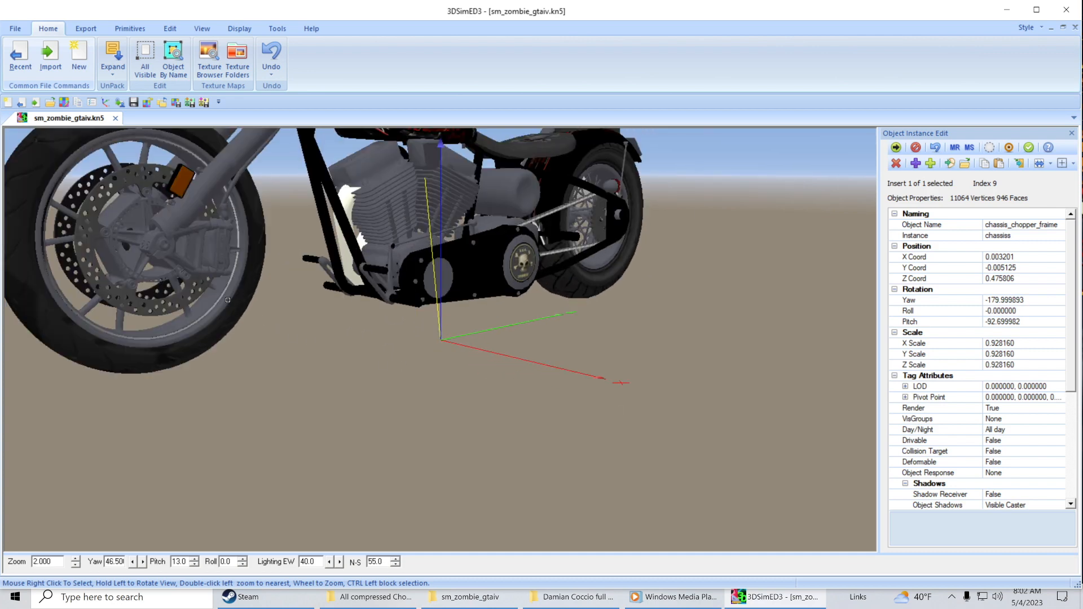
right_click(217, 179)
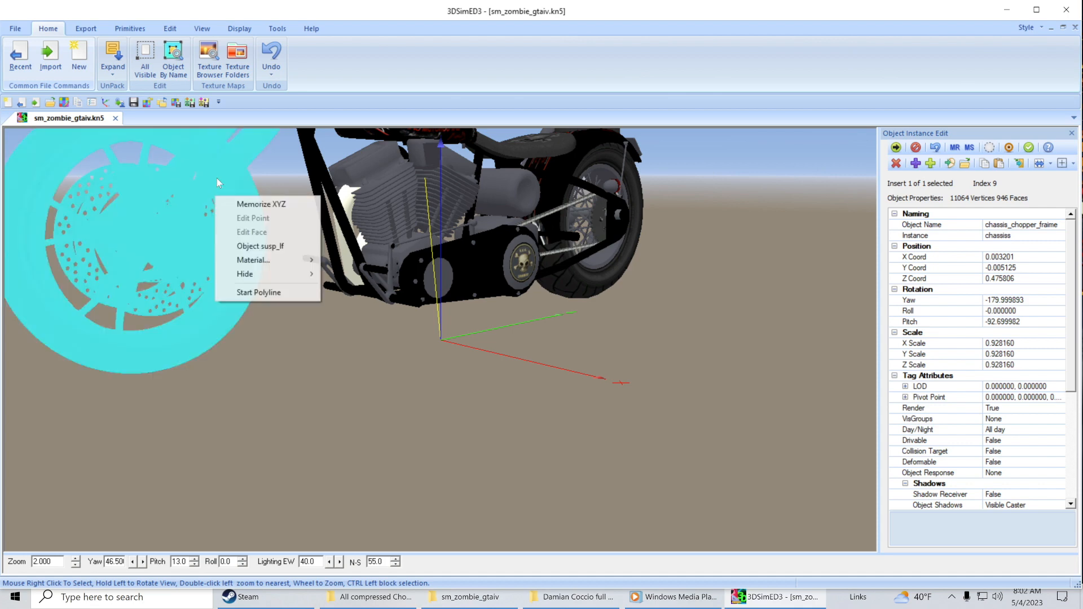
mouse_move(270, 262)
click(344, 260)
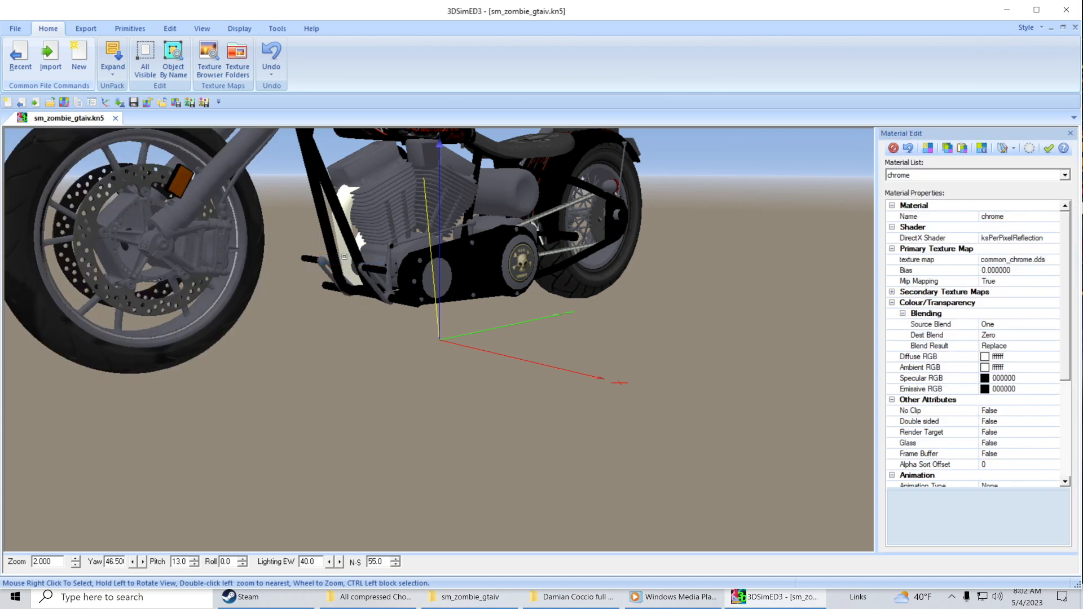
click(946, 152)
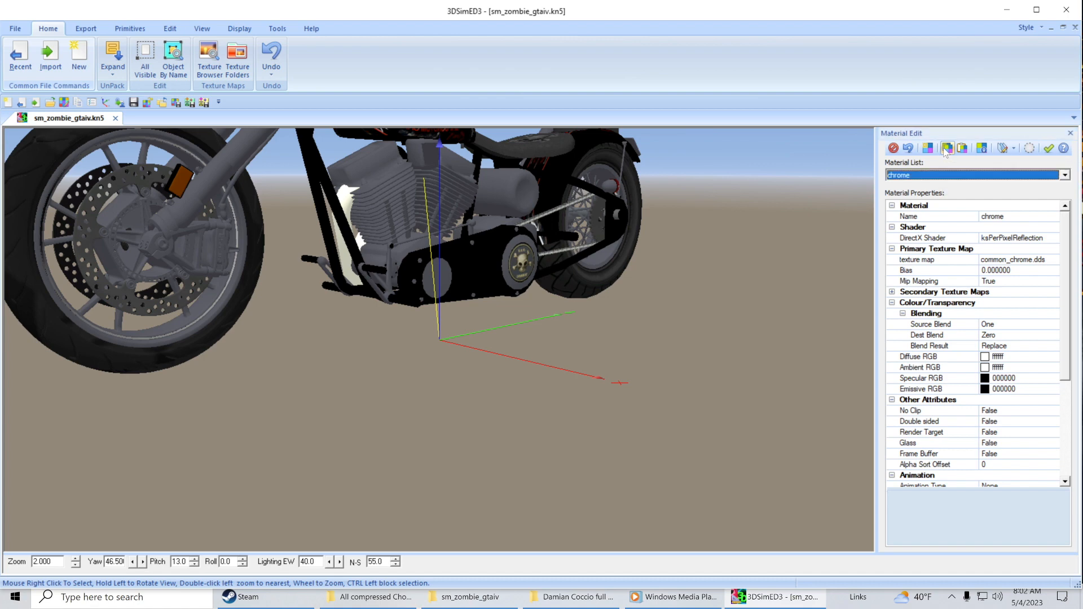
Step: Paste the copied chrome material onto the frame's zombieb_detail__spec_ material, overwriting its texture maps, and leave the highlight off
drag(677, 332, 559, 321)
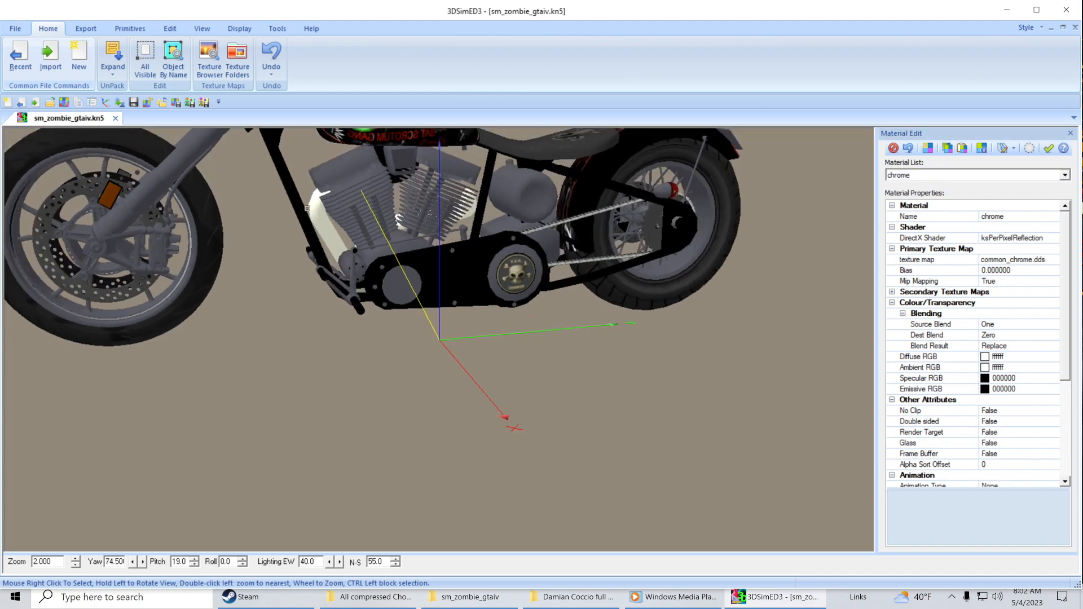
right_click(296, 222)
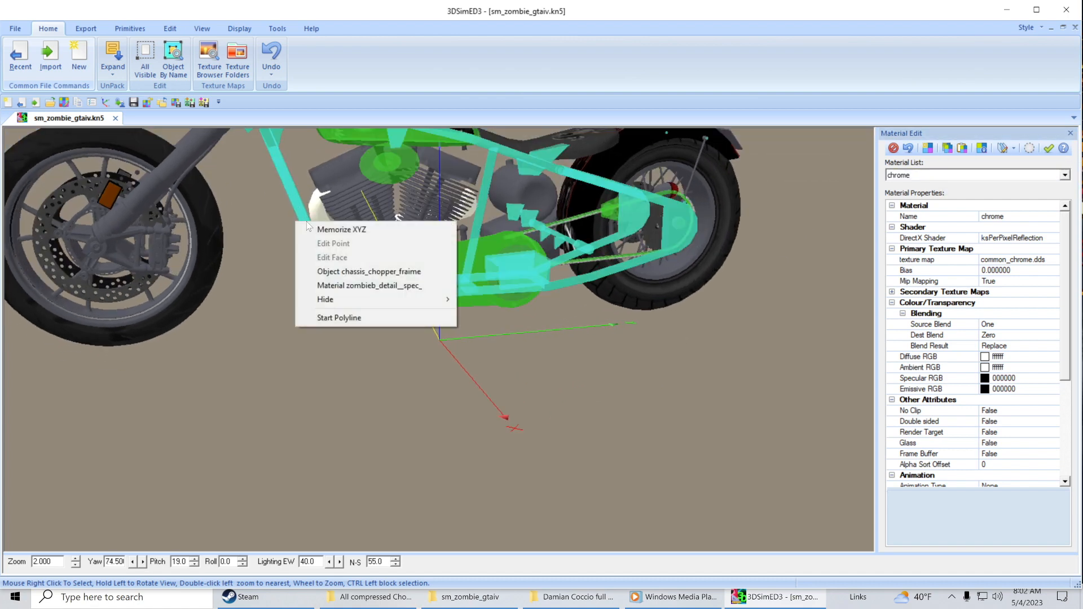
click(343, 286)
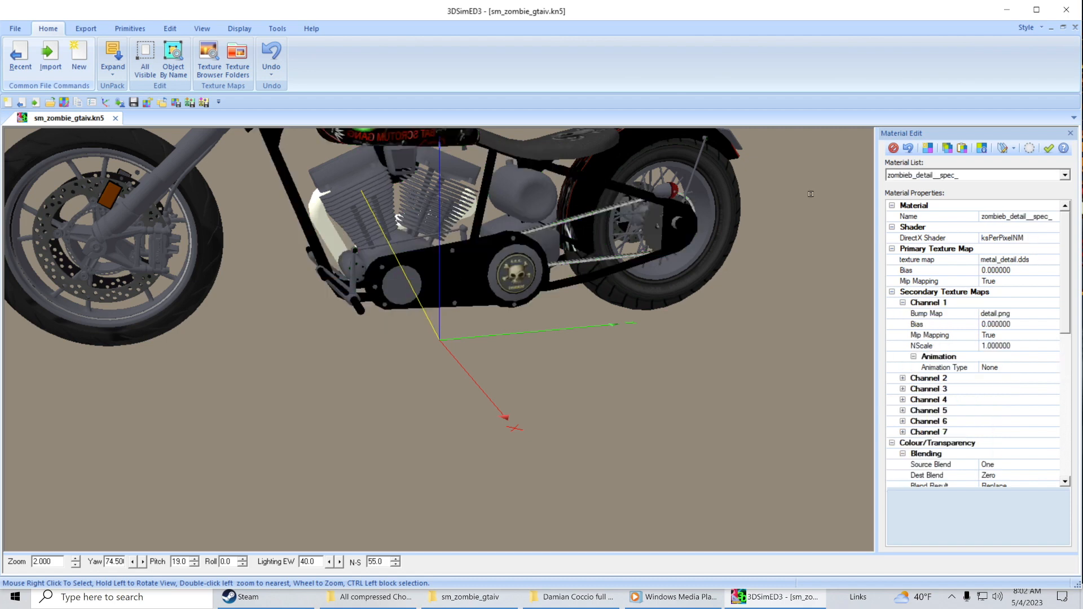
click(1030, 149)
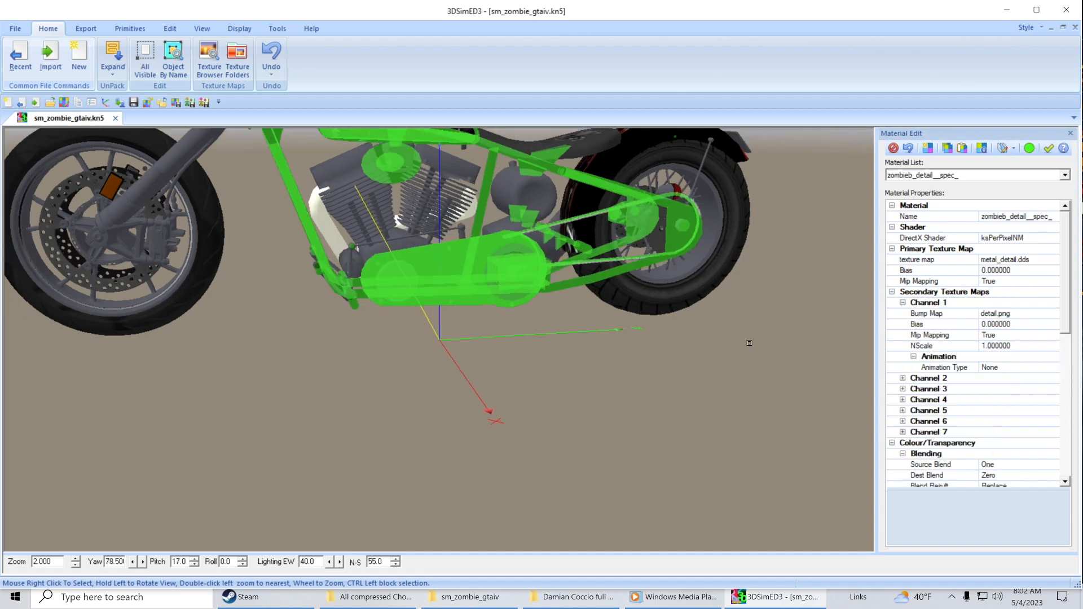
mouse_move(744, 352)
mouse_down()
mouse_move(727, 373)
mouse_move(737, 364)
mouse_move(646, 367)
mouse_move(731, 367)
mouse_up()
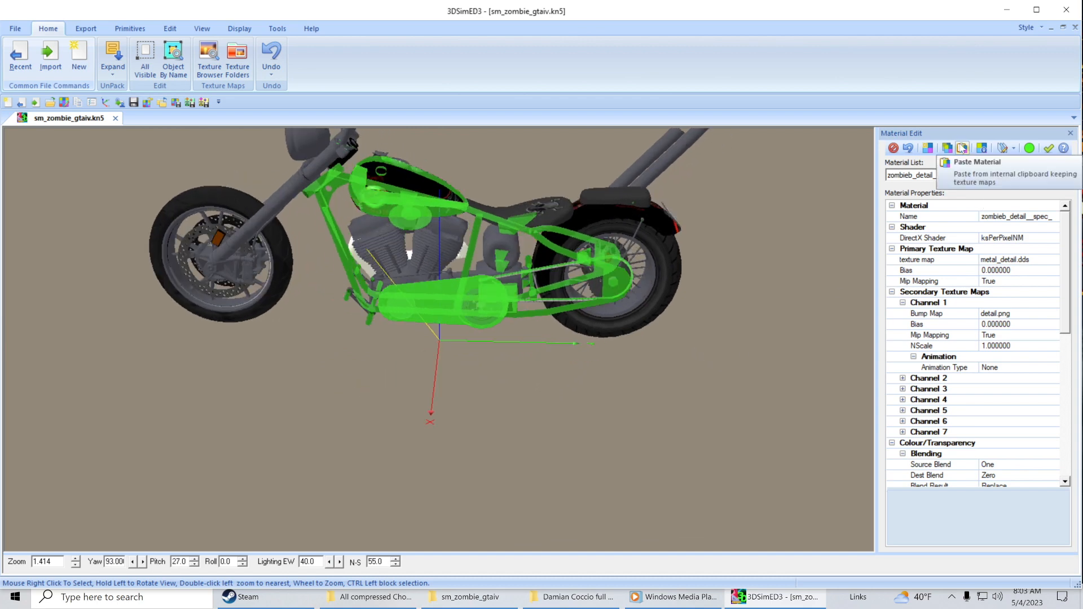
click(962, 148)
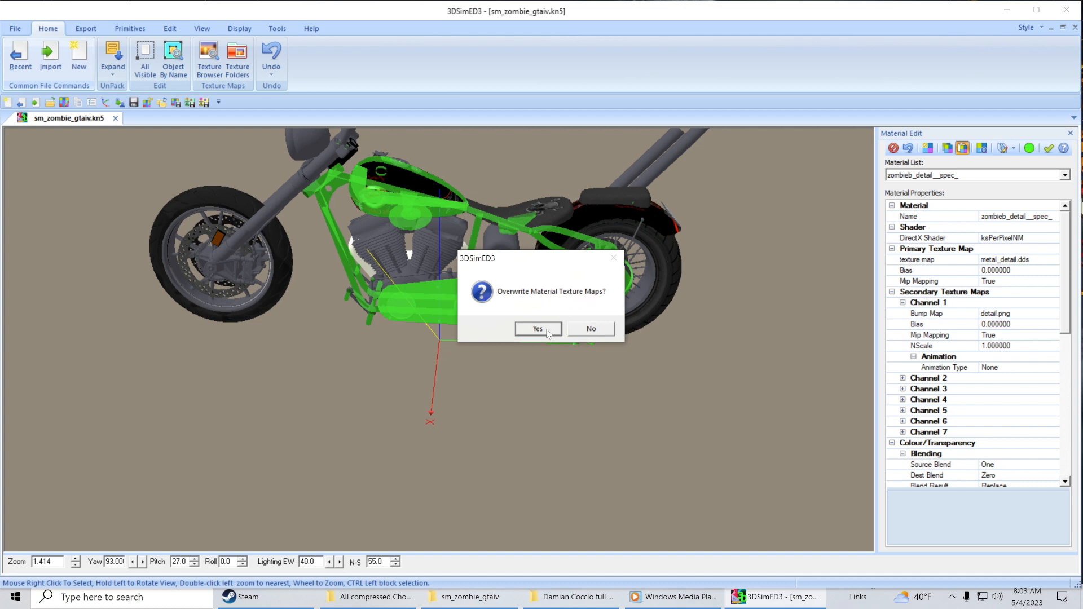
click(537, 329)
click(1029, 148)
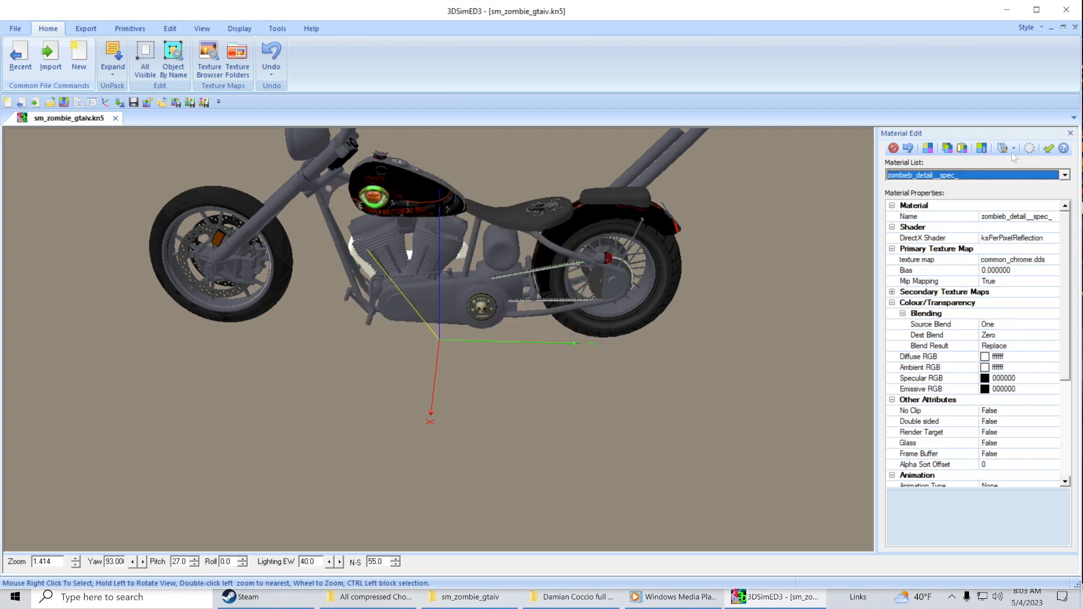
Step: Examine the chromed frame from the side and front, and inspect the gas cap parts on top of the fuel tank
mouse_move(778, 254)
mouse_down()
mouse_move(689, 255)
mouse_move(779, 247)
mouse_move(807, 255)
mouse_move(751, 258)
mouse_move(768, 262)
mouse_up()
scroll(746, 257, up, 1)
scroll(764, 261, down, 1)
drag(682, 239, 725, 221)
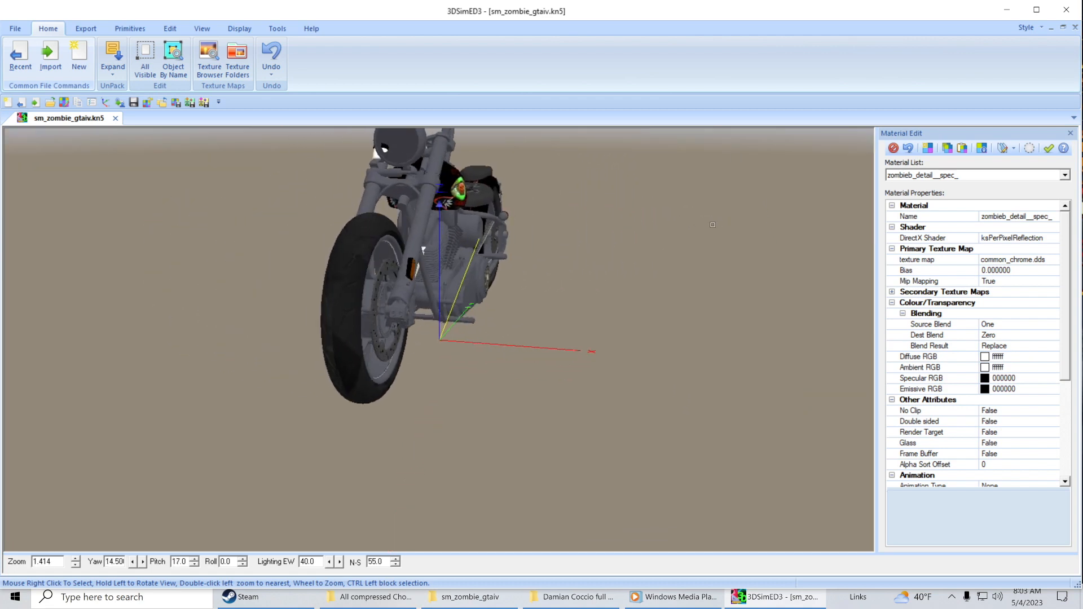
scroll(712, 224, up, 2)
key(Up)
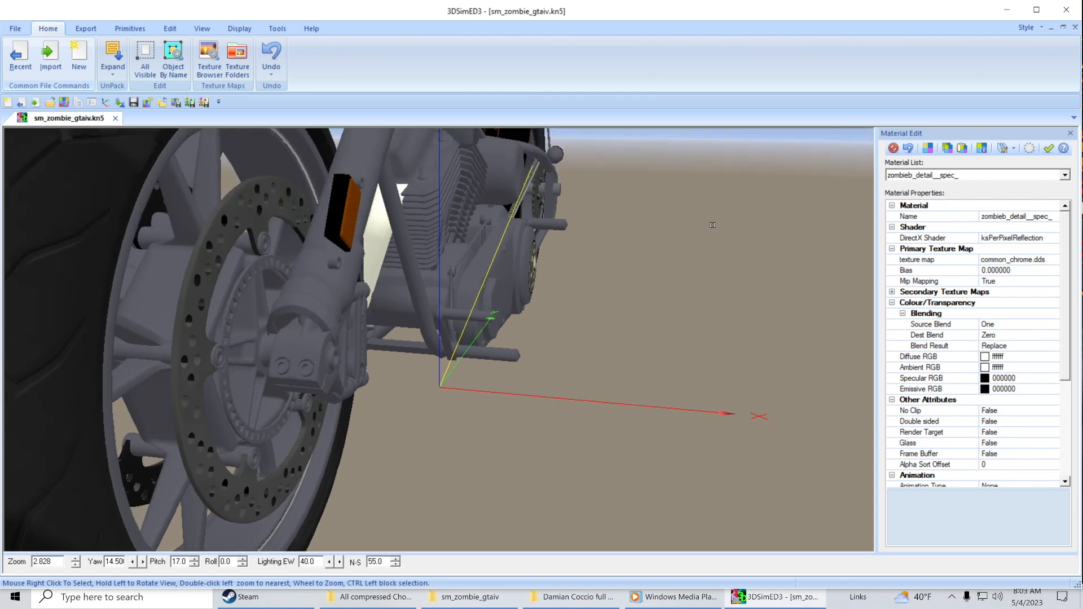
key(Up)
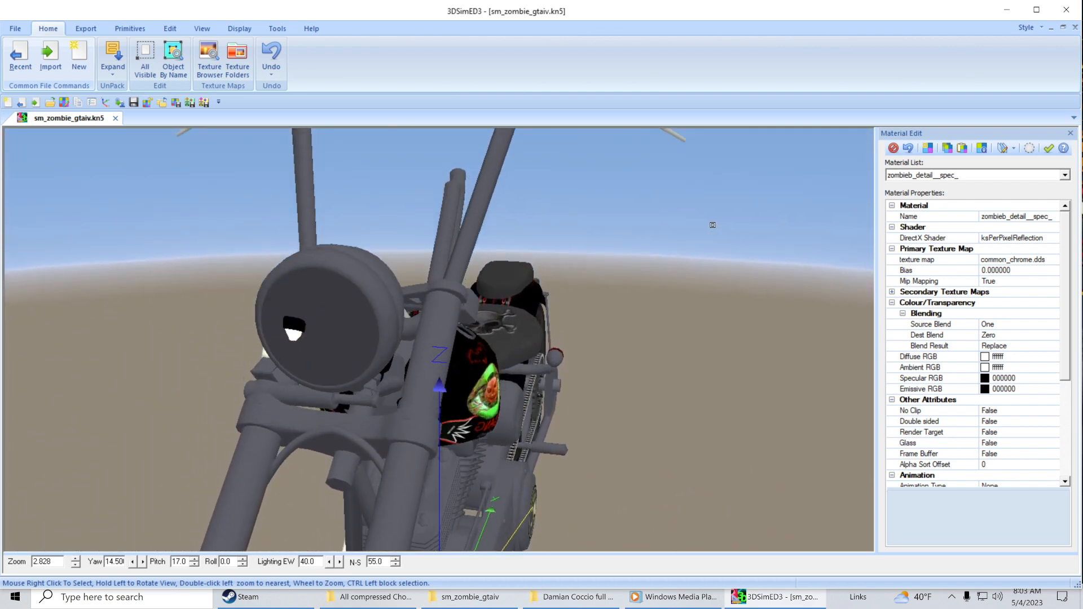
drag(677, 243, 710, 236)
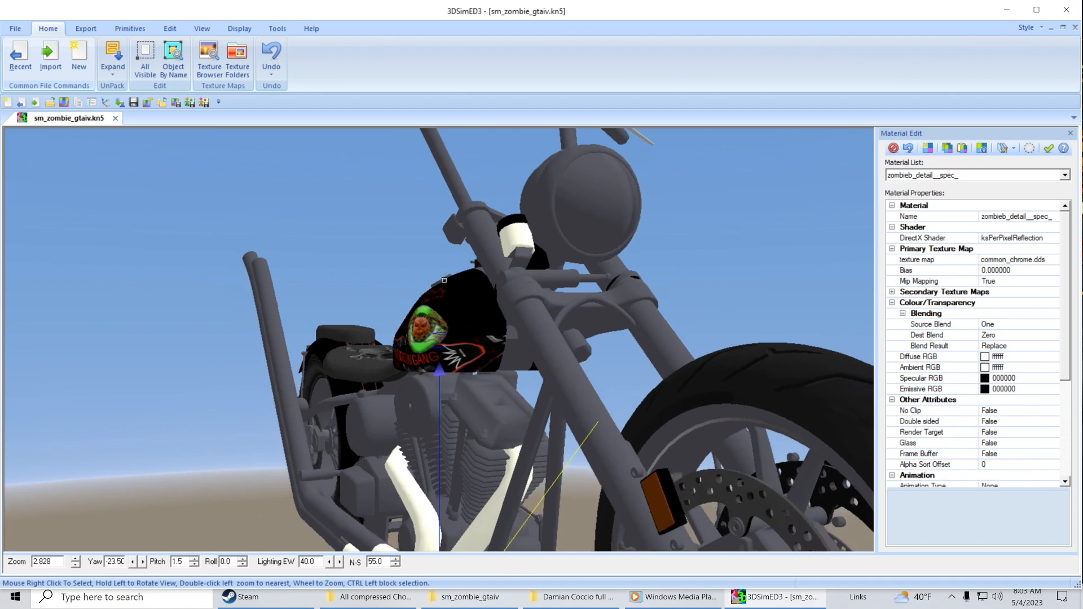
scroll(444, 280, up, 3)
key(Up)
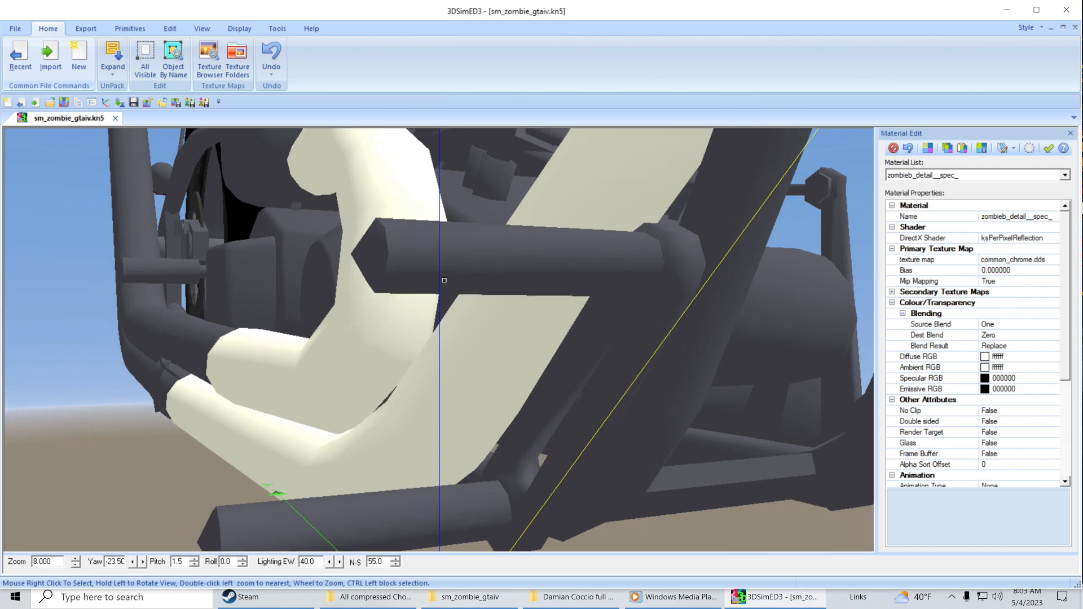
key(Up)
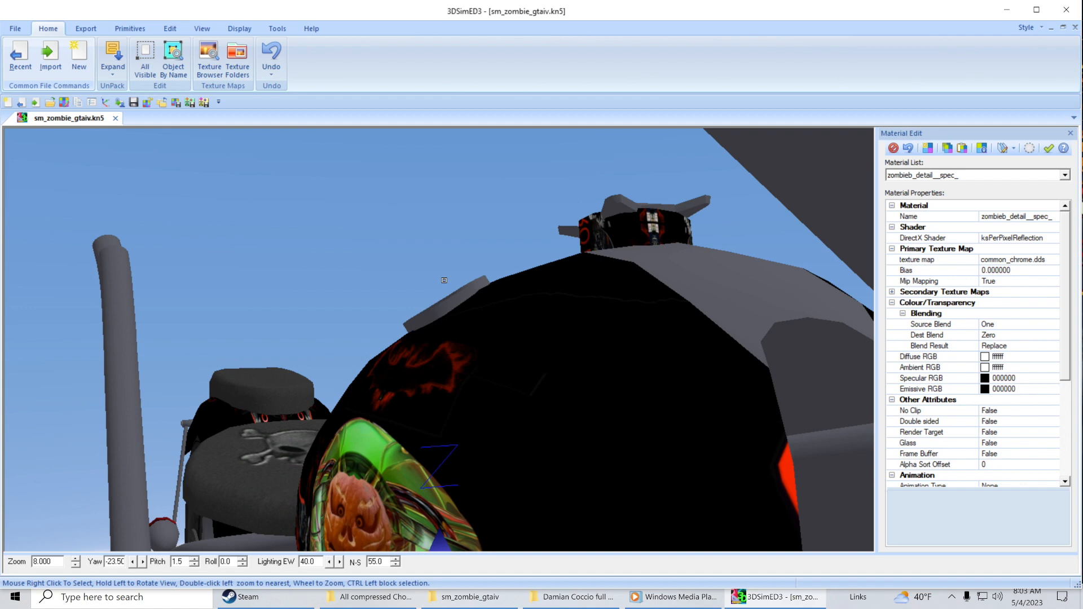
Step: Open the fuel tank's minuteria object for editing in its own window
right_click(463, 292)
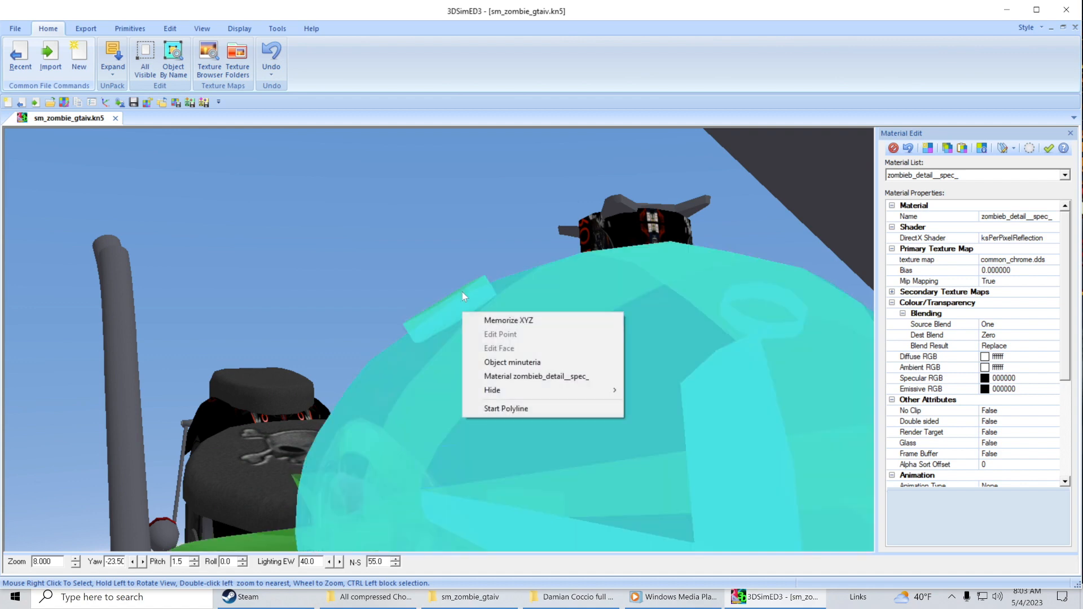
click(506, 367)
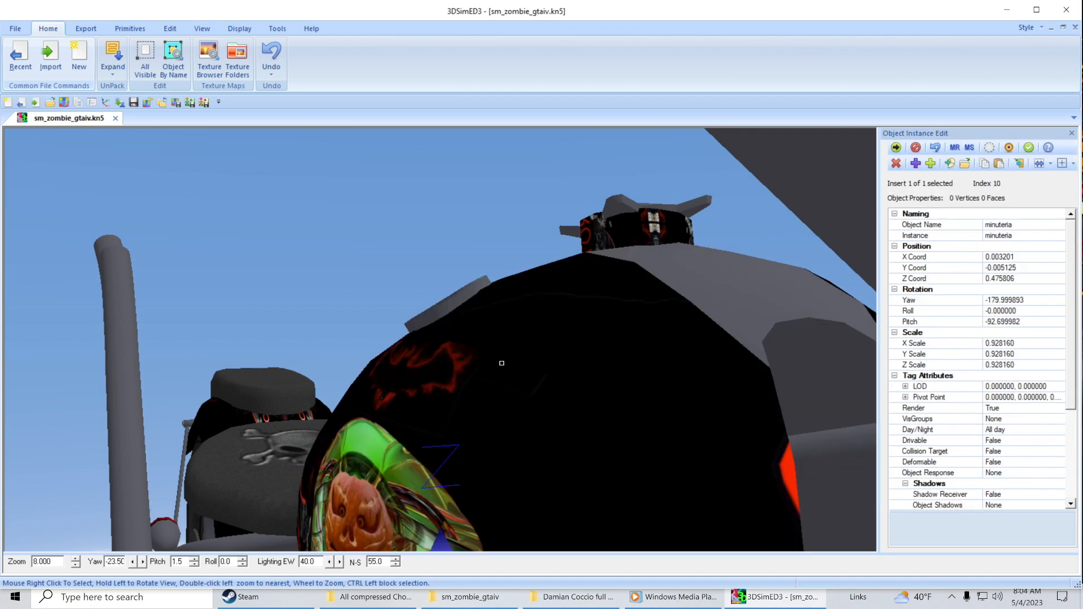
click(951, 163)
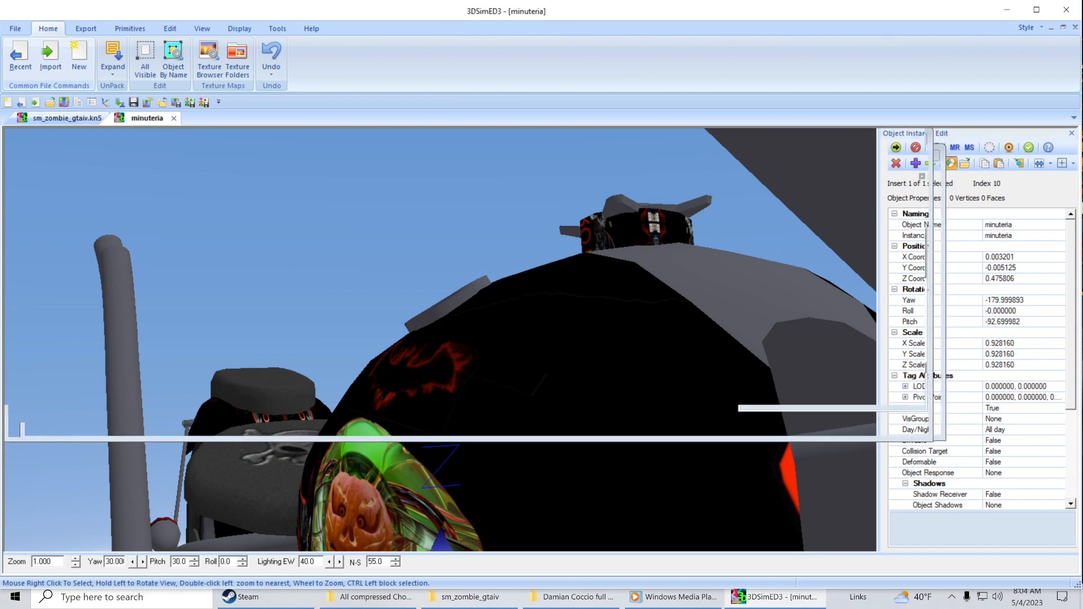
drag(775, 274, 863, 284)
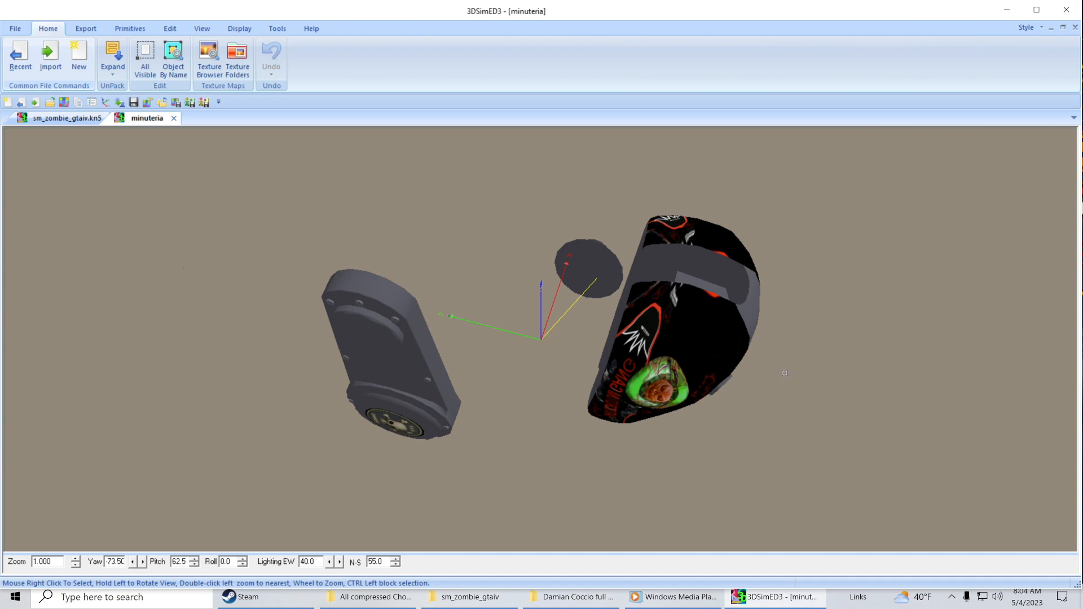
mouse_move(756, 397)
mouse_down()
mouse_move(685, 375)
mouse_move(747, 377)
mouse_up()
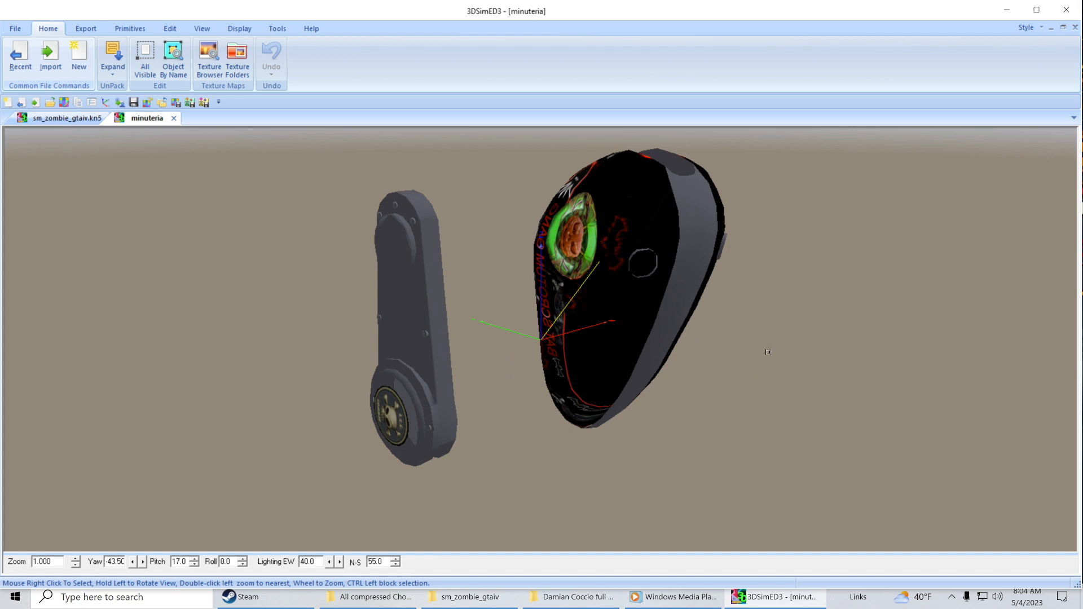
right_click(725, 256)
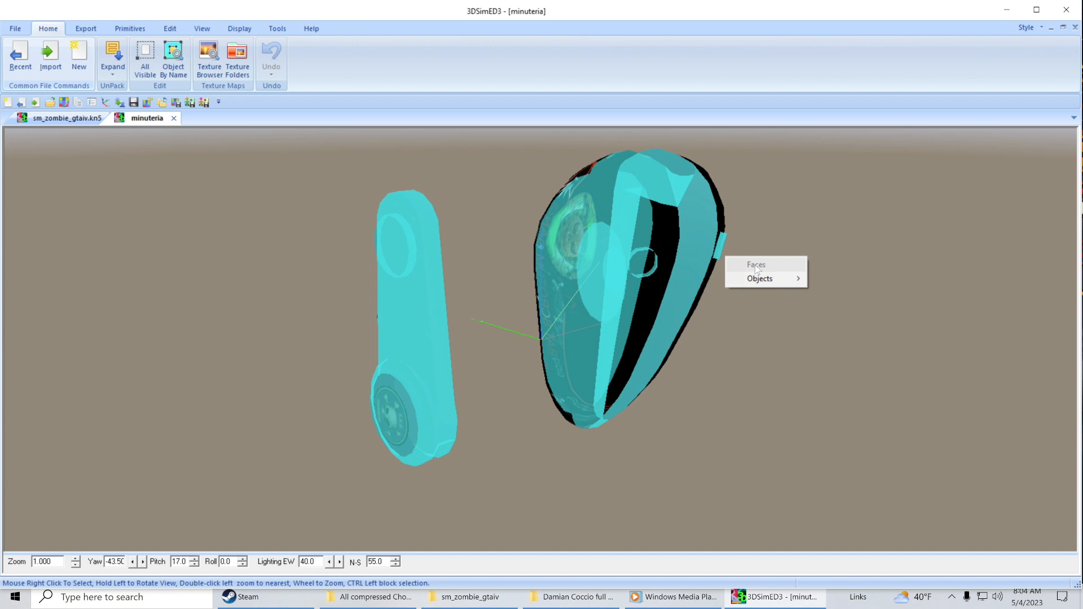
mouse_move(768, 282)
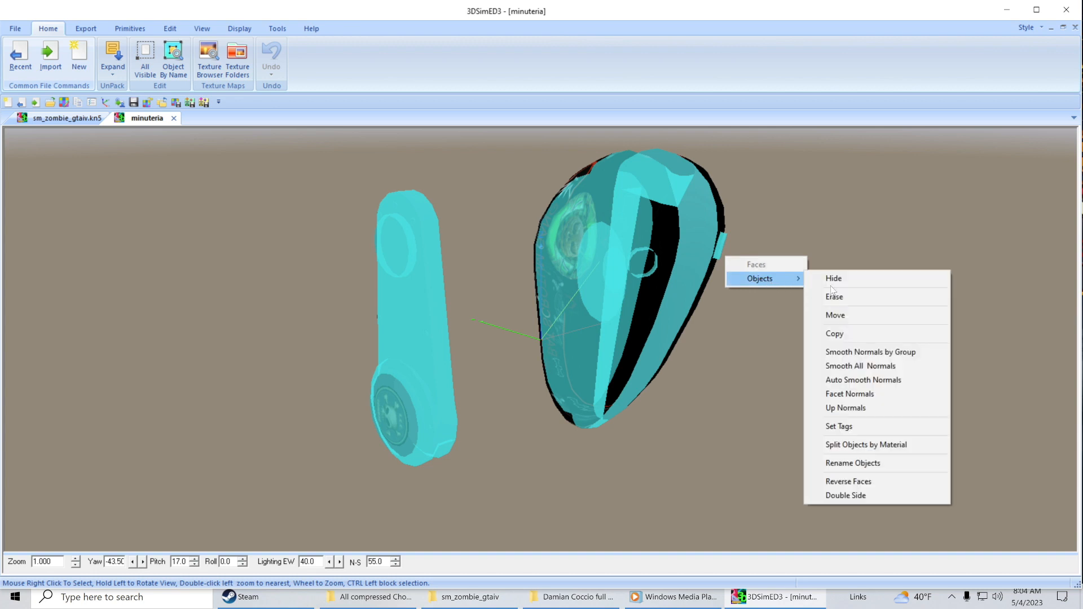
click(851, 221)
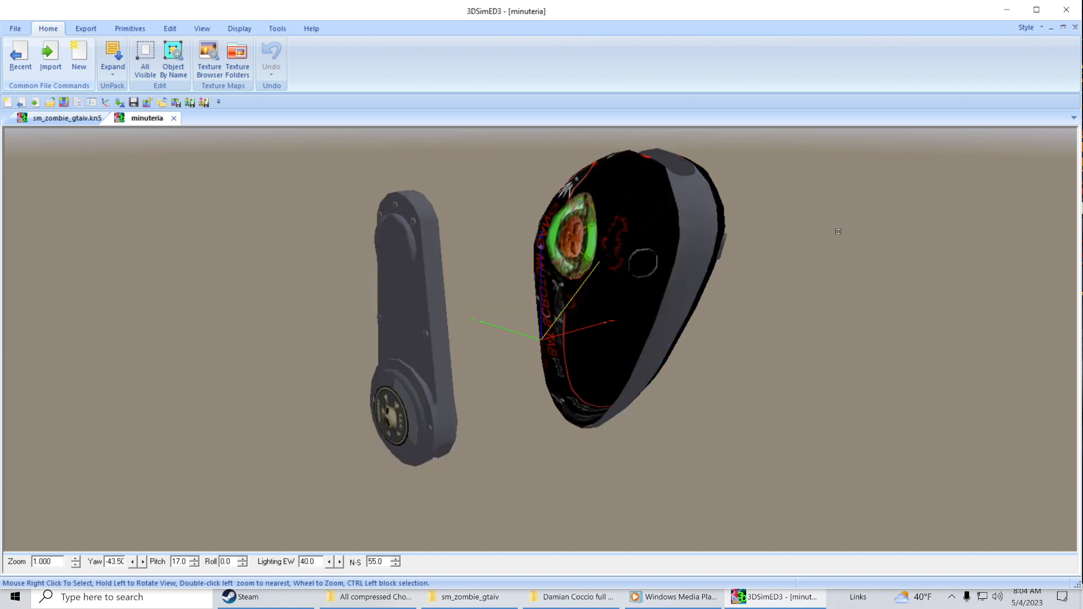
Step: Open the minuteria_SUB0 sub-object for editing in its own window
right_click(702, 244)
mouse_move(740, 313)
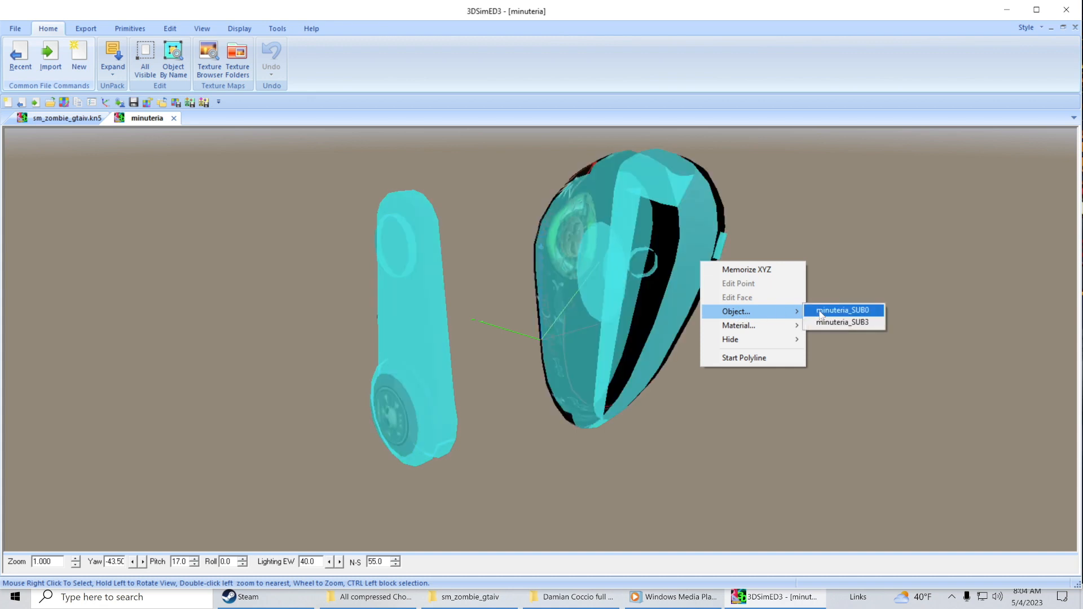
click(821, 312)
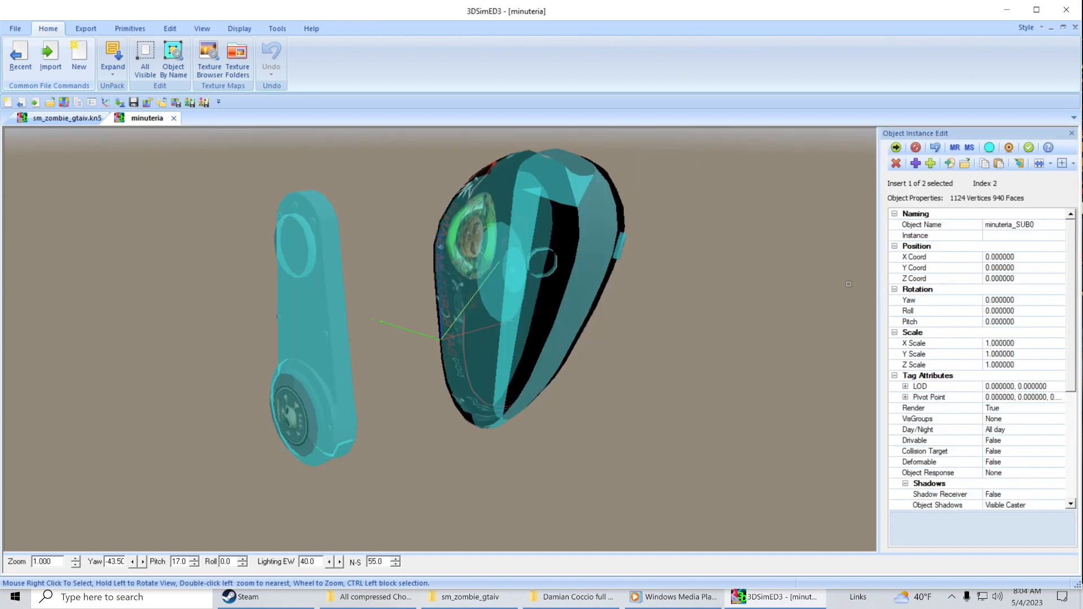
click(950, 164)
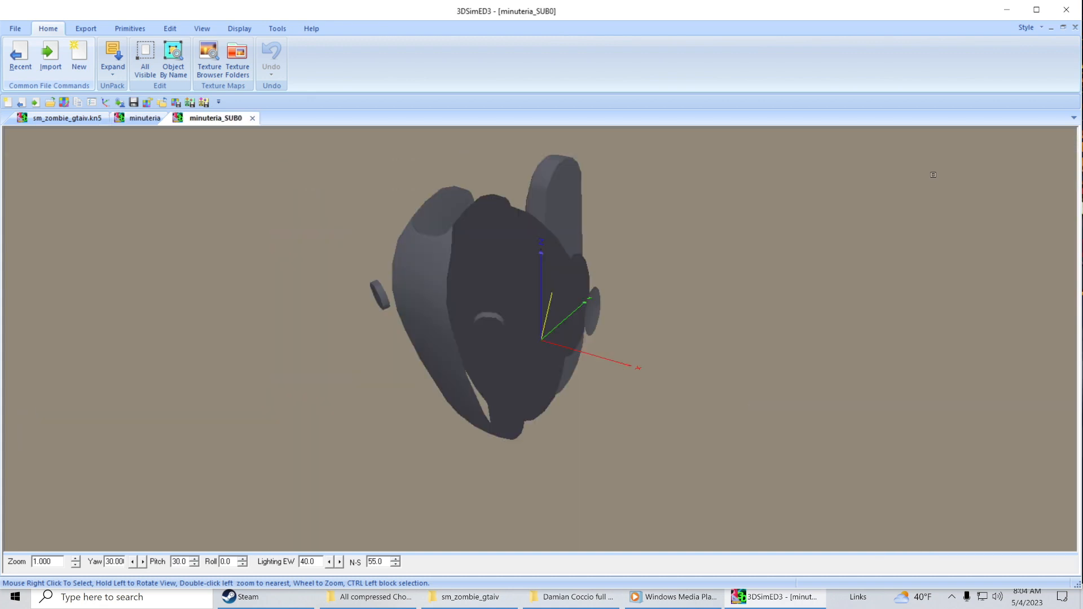
drag(747, 301, 745, 300)
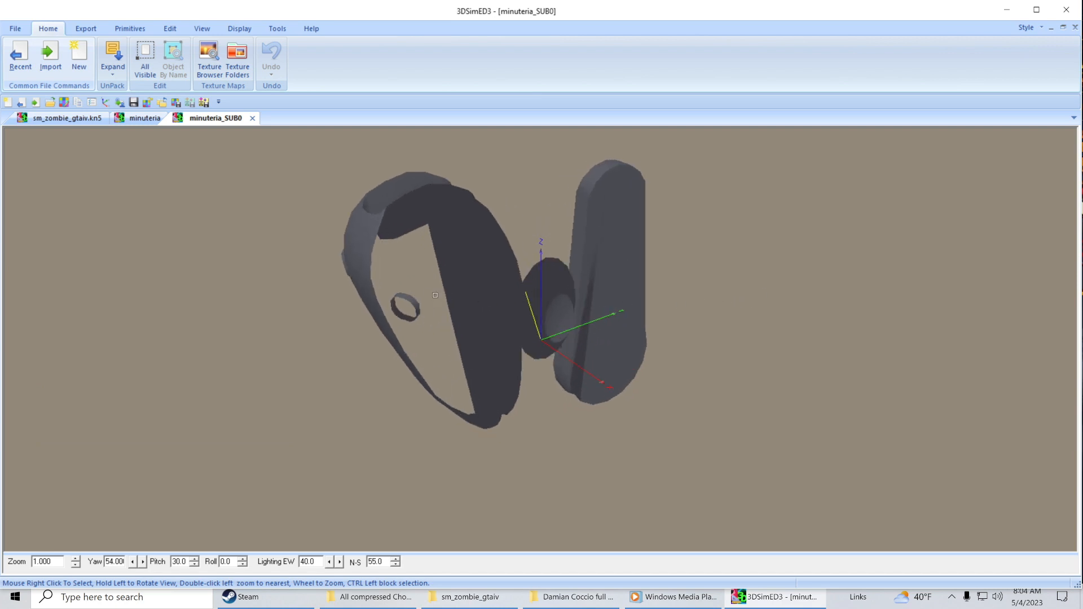
Step: Delete the faces of the small ring on the open side of the tank, including the remaining fragment
right_click(402, 322)
mouse_move(446, 331)
click(484, 345)
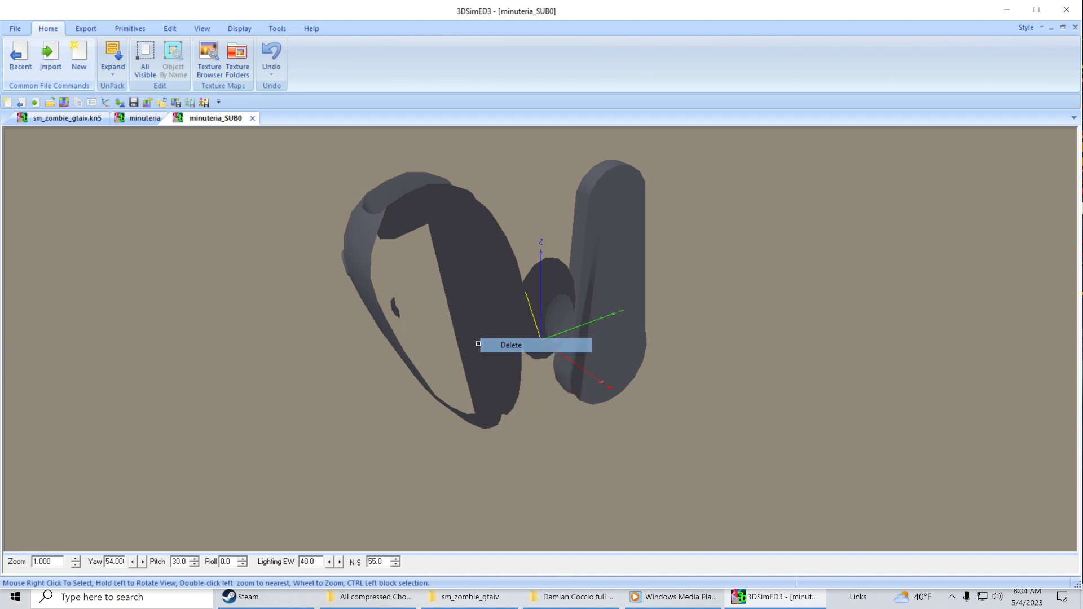
right_click(393, 320)
mouse_move(424, 324)
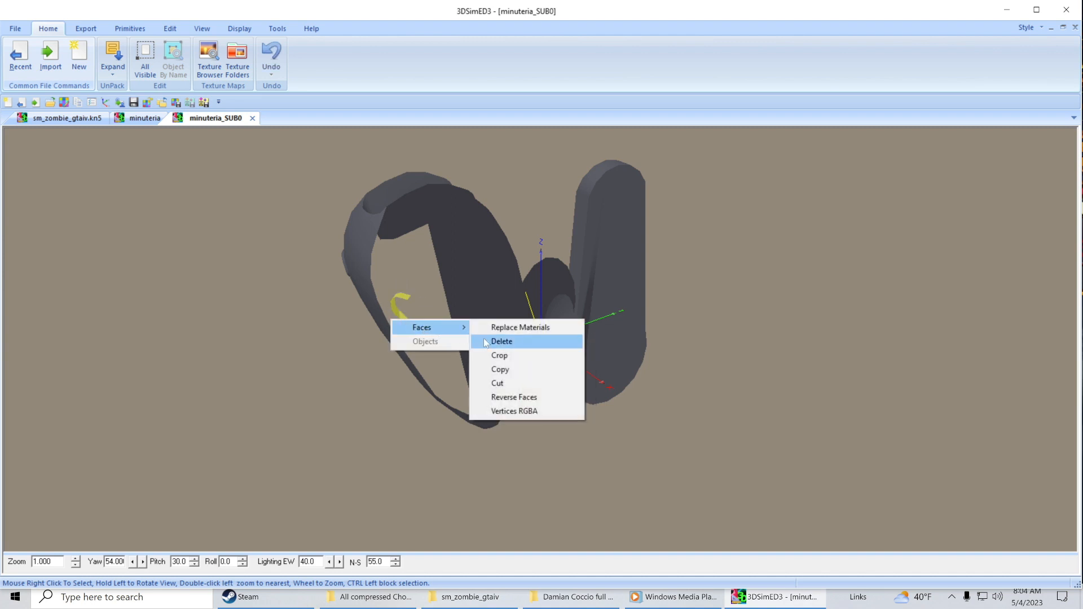
click(502, 342)
Step: Delete the faces of the small cap protruding from the outer edge of the tank
drag(733, 380, 811, 374)
ctrl+drag(662, 230, 695, 271)
right_click(695, 271)
mouse_move(722, 281)
click(800, 293)
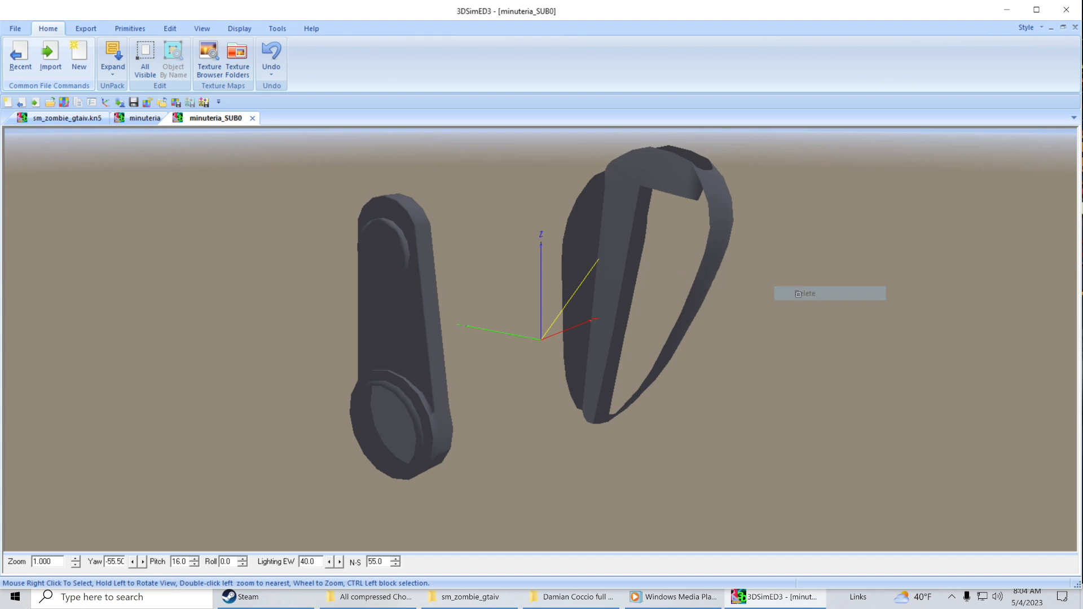
Step: Start saving the edited minuteria_SUB0 object, creating and opening a folder named chromed minuteria inside the filler neck folder
drag(807, 388, 637, 434)
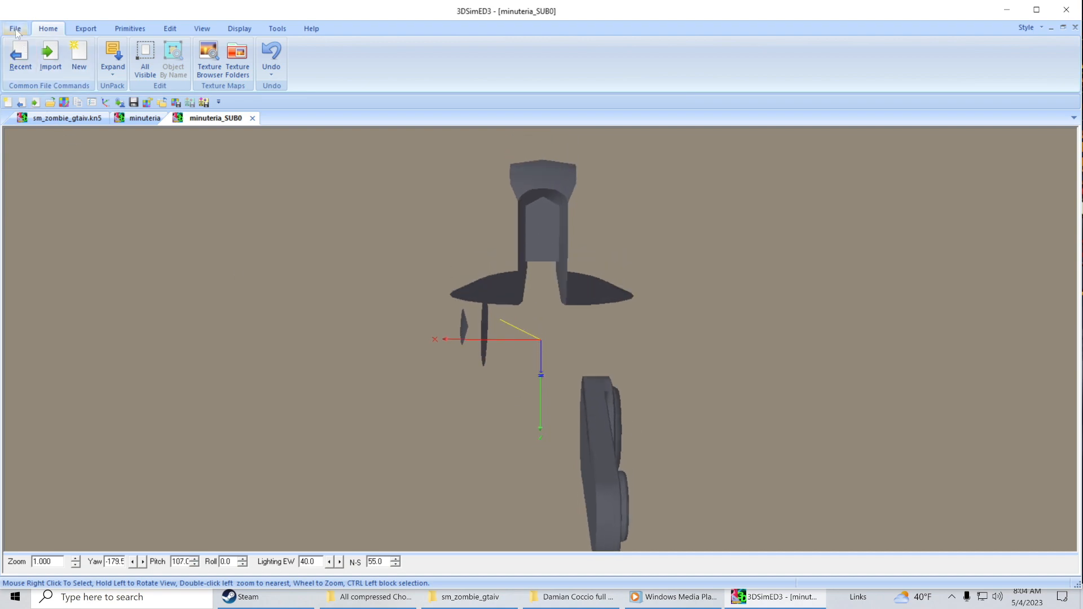
click(20, 56)
click(31, 247)
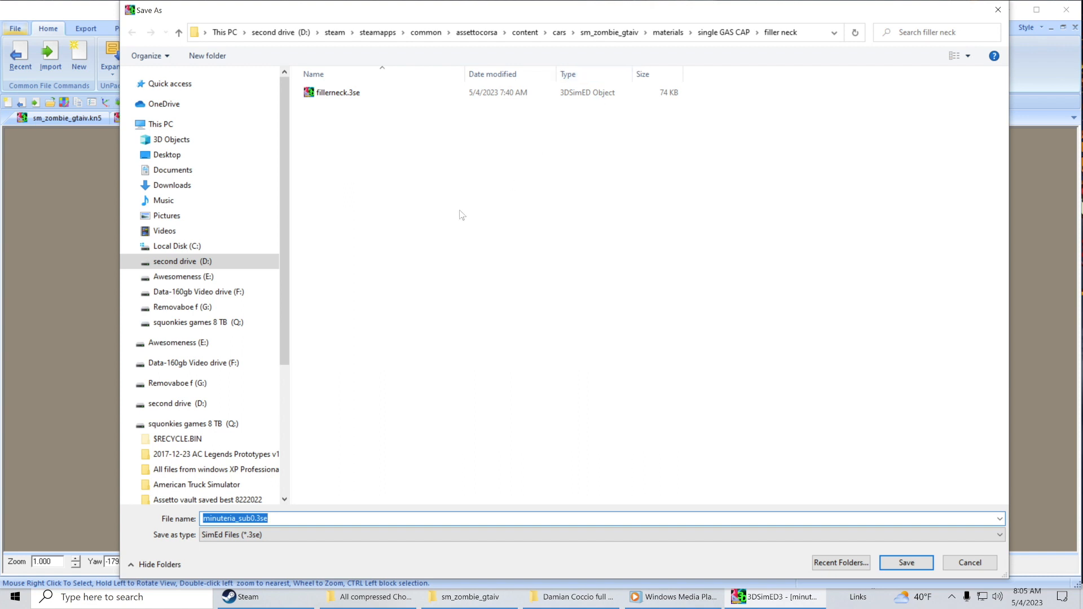
right_click(432, 215)
mouse_move(519, 350)
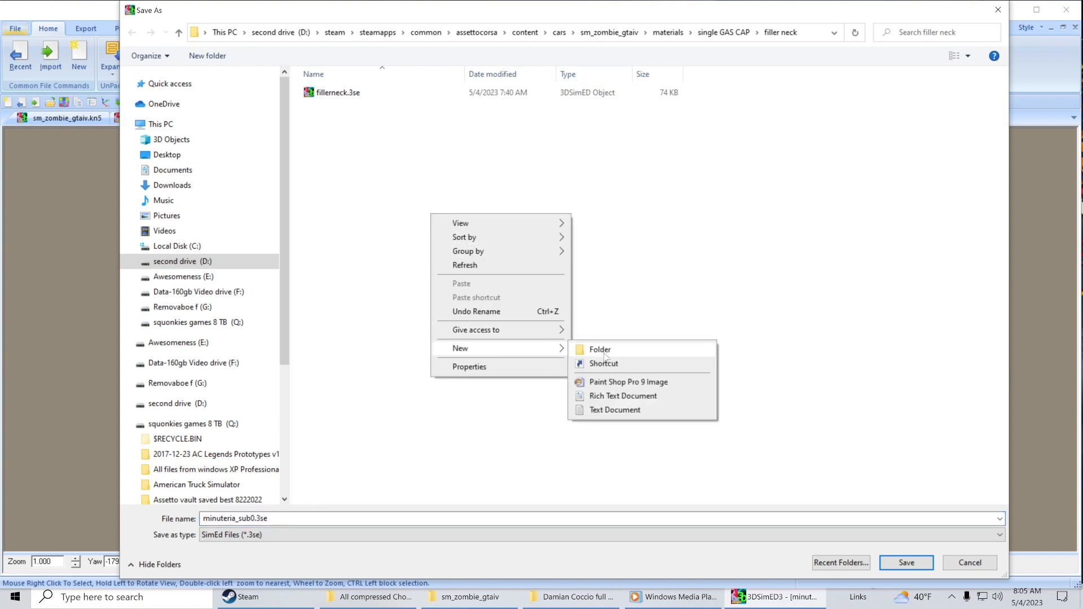
click(600, 349)
text(c)
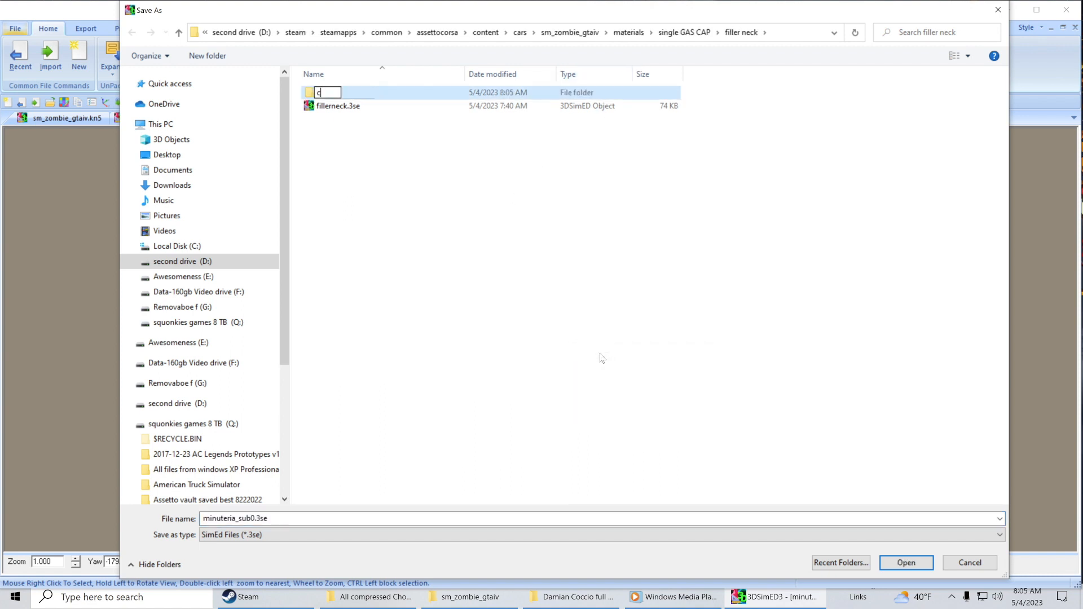
text(hromed minut)
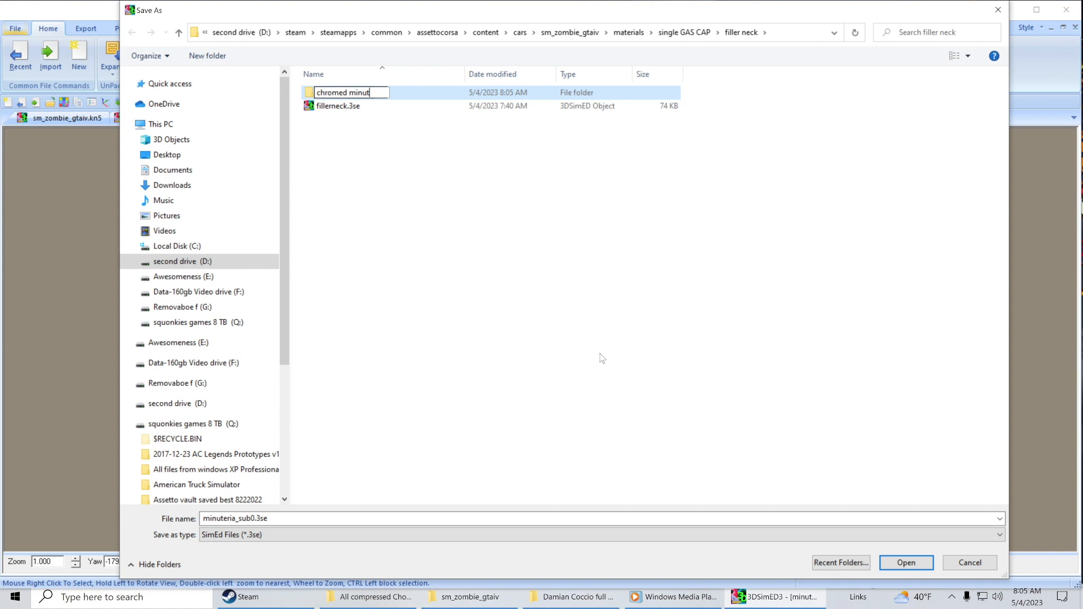
text(eria)
click(365, 175)
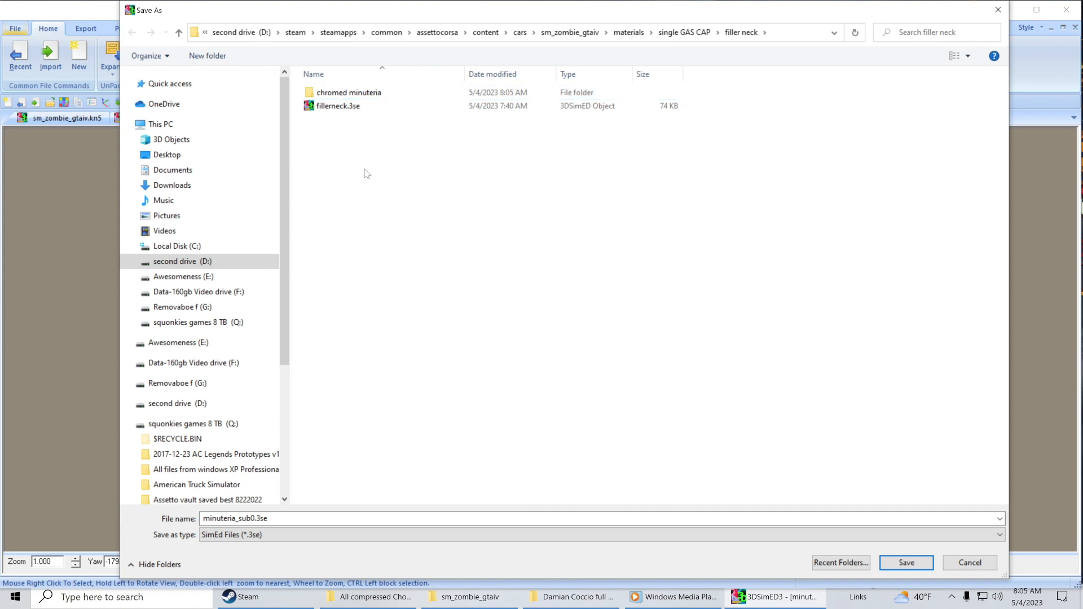
double_click(382, 95)
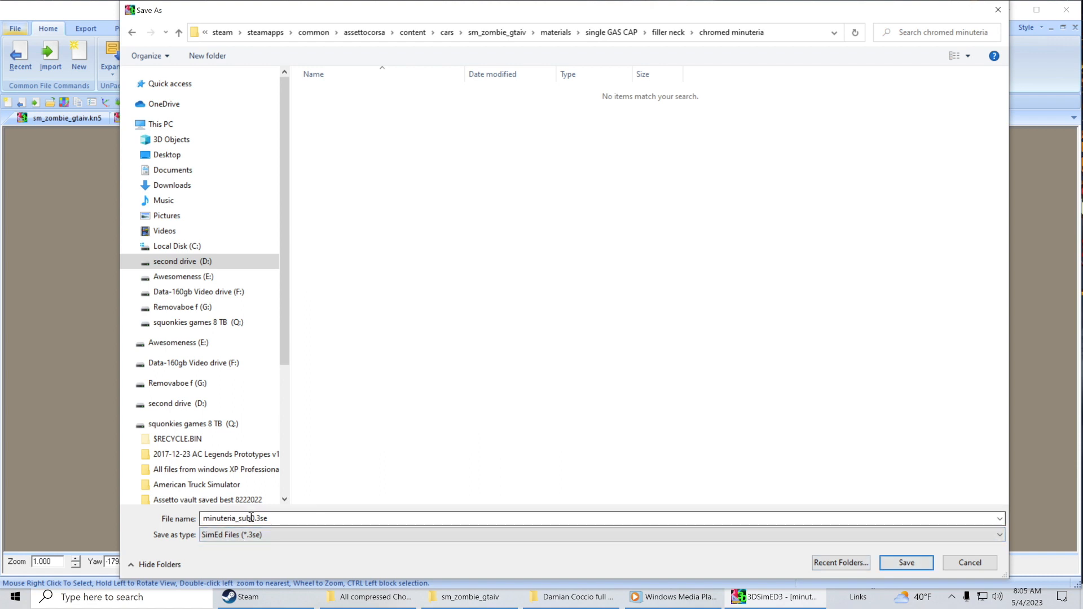
Step: Save the sub-object as minuteria_chrome0.3se in the chromed minuteria folder and close the minuteria_SUB0 and minuteria windows
click(251, 518)
click(251, 518)
drag(251, 518, 244, 519)
text(chrome)
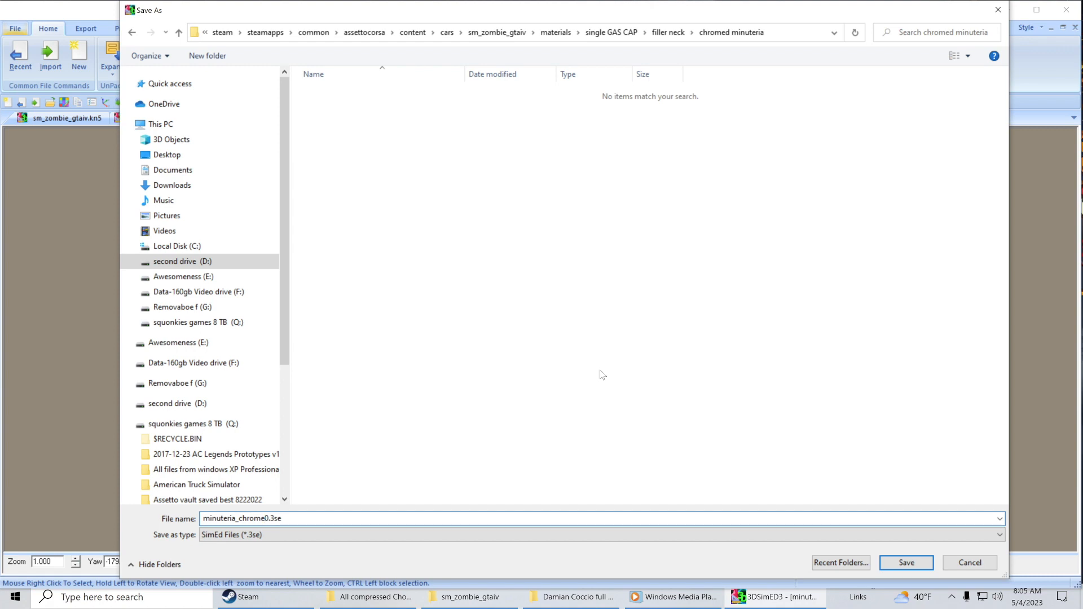
click(907, 563)
click(535, 329)
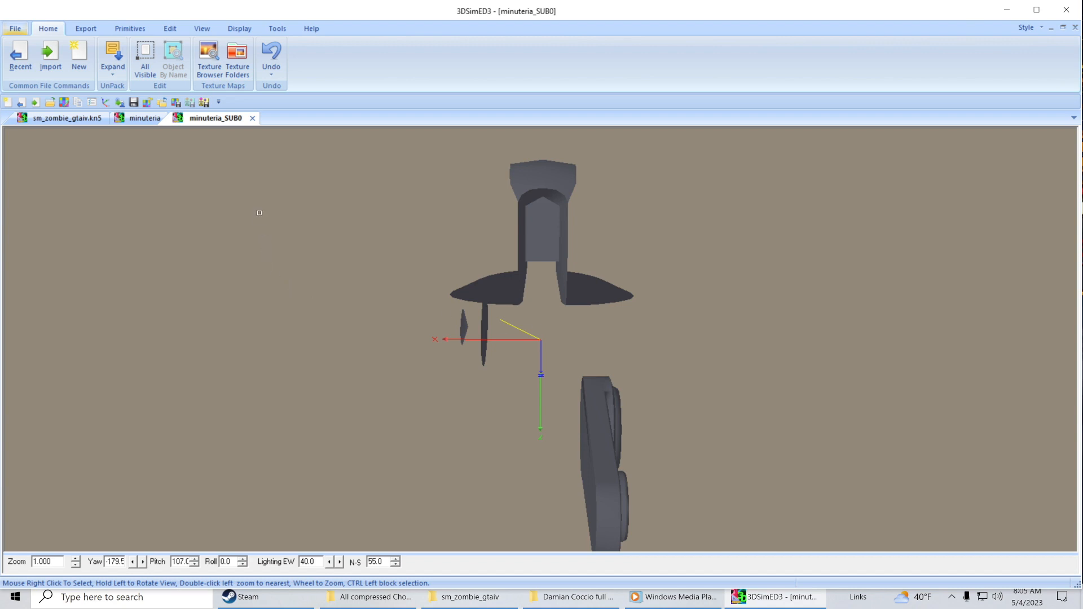
click(252, 118)
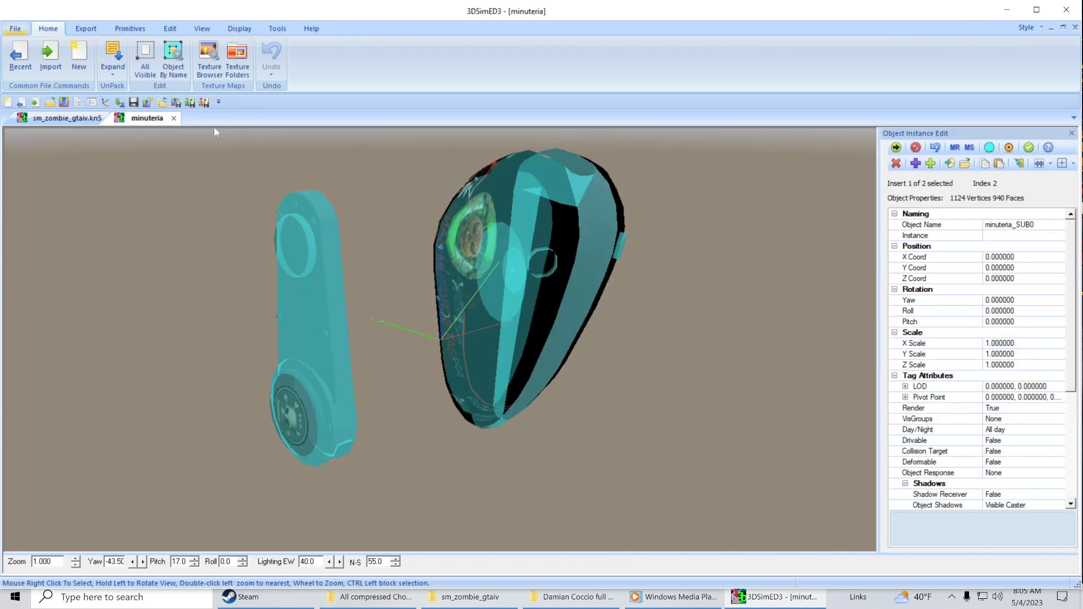
click(174, 118)
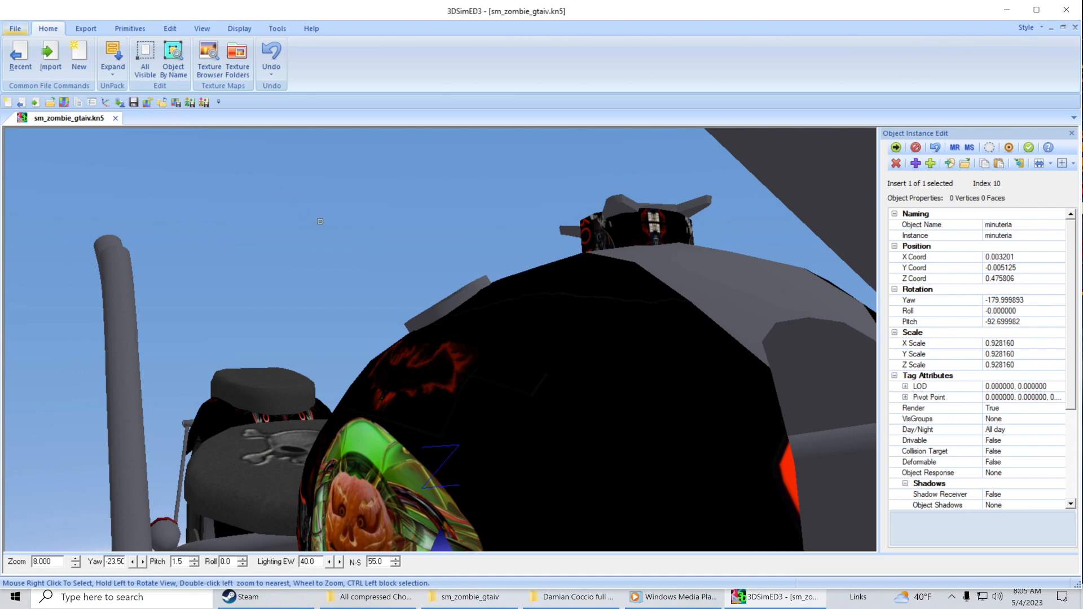
Step: Select the minuteria object on the motorcycle's fuel tank for instance editing in the full model
right_click(458, 295)
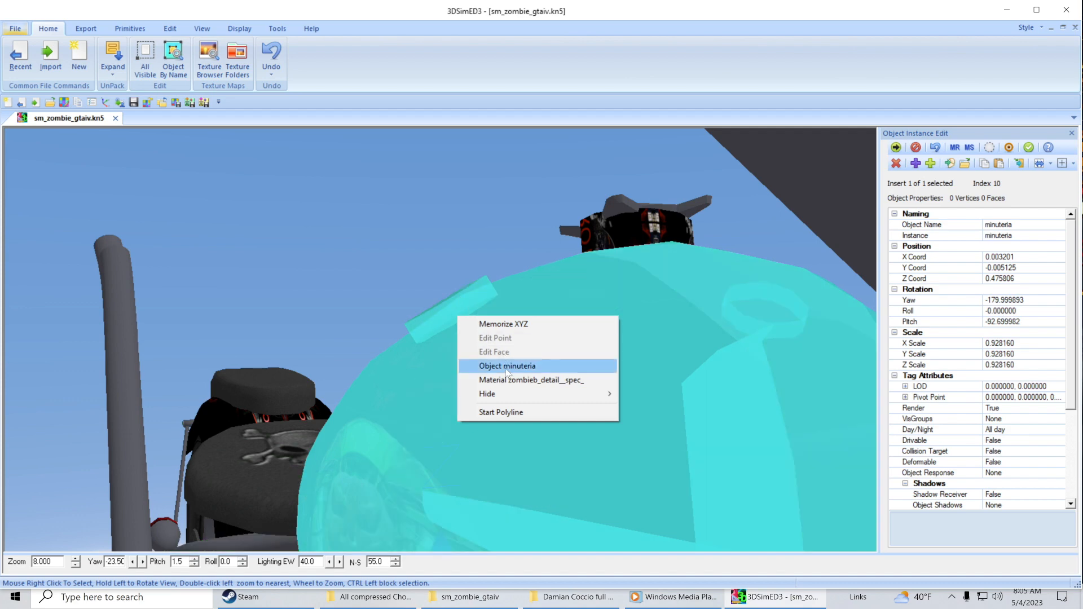
drag(457, 242, 389, 246)
scroll(388, 250, up, 1)
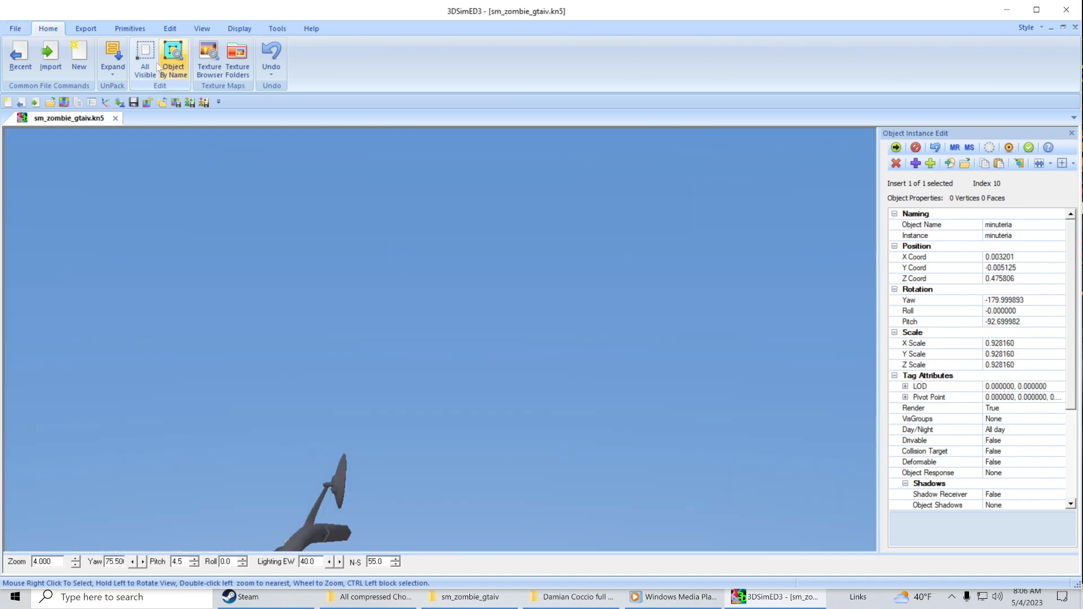
click(201, 30)
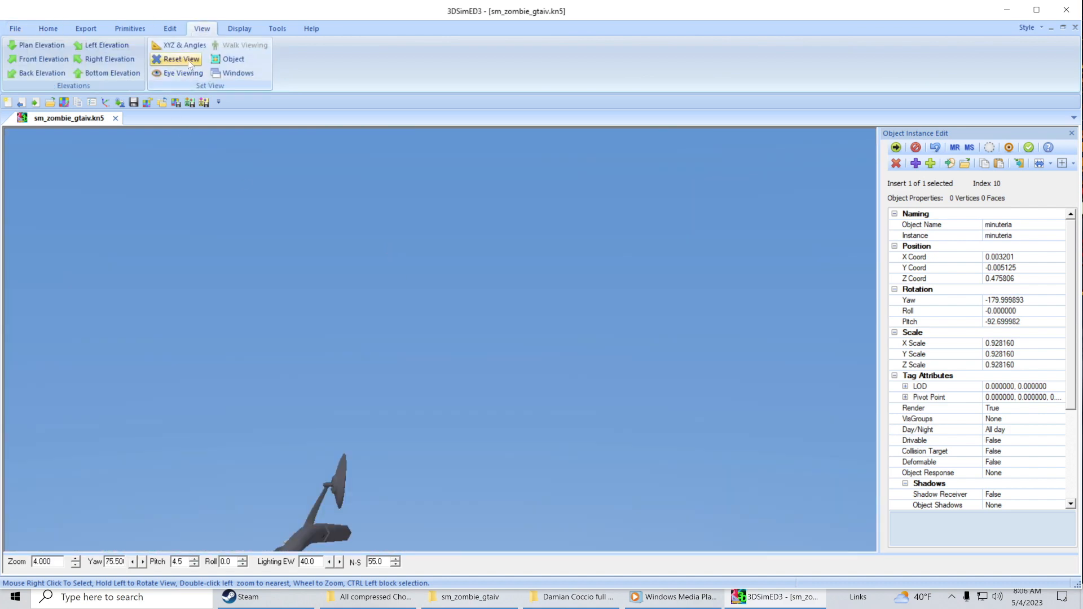
click(189, 64)
drag(627, 390, 544, 400)
scroll(592, 382, up, 1)
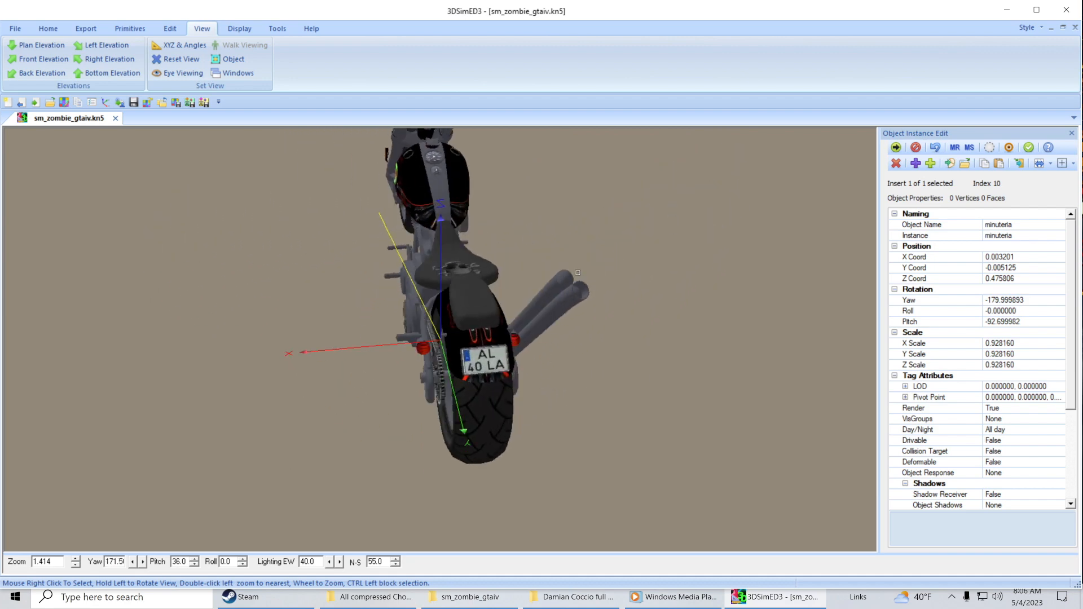
right_click(443, 198)
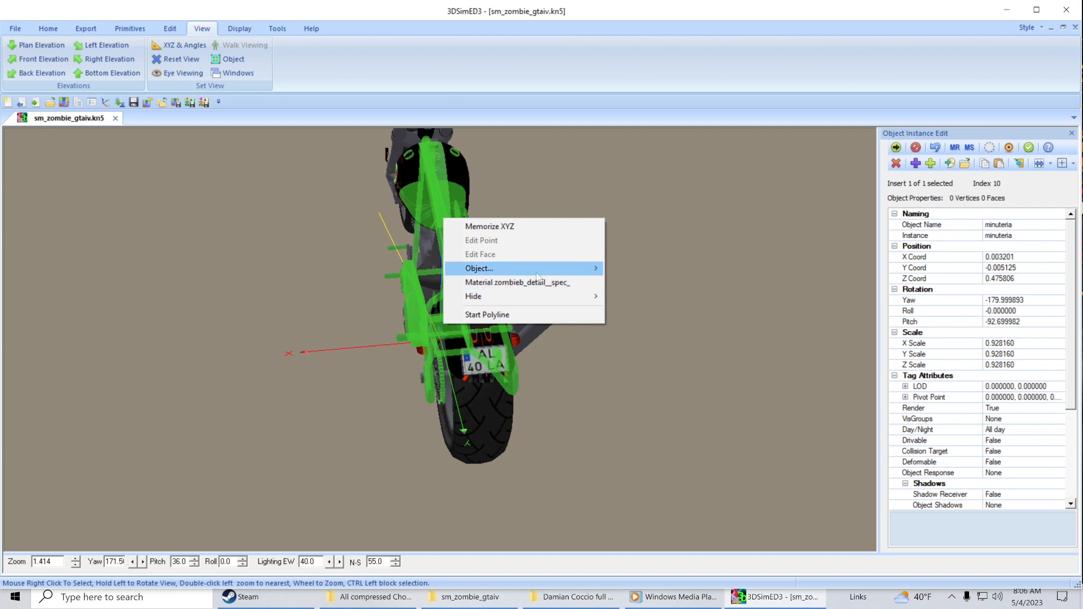
mouse_move(539, 271)
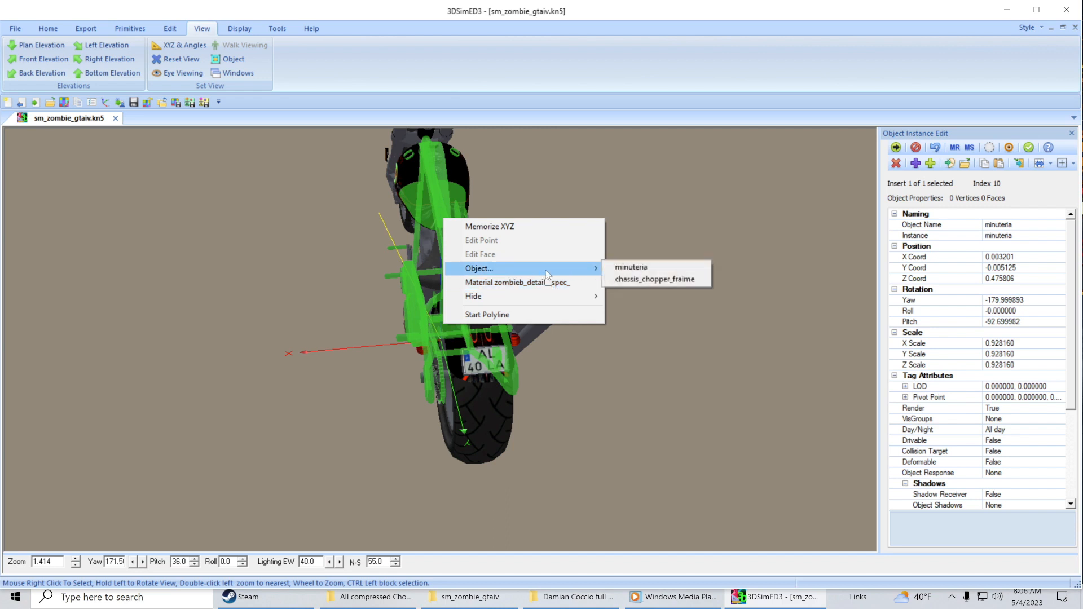
click(615, 268)
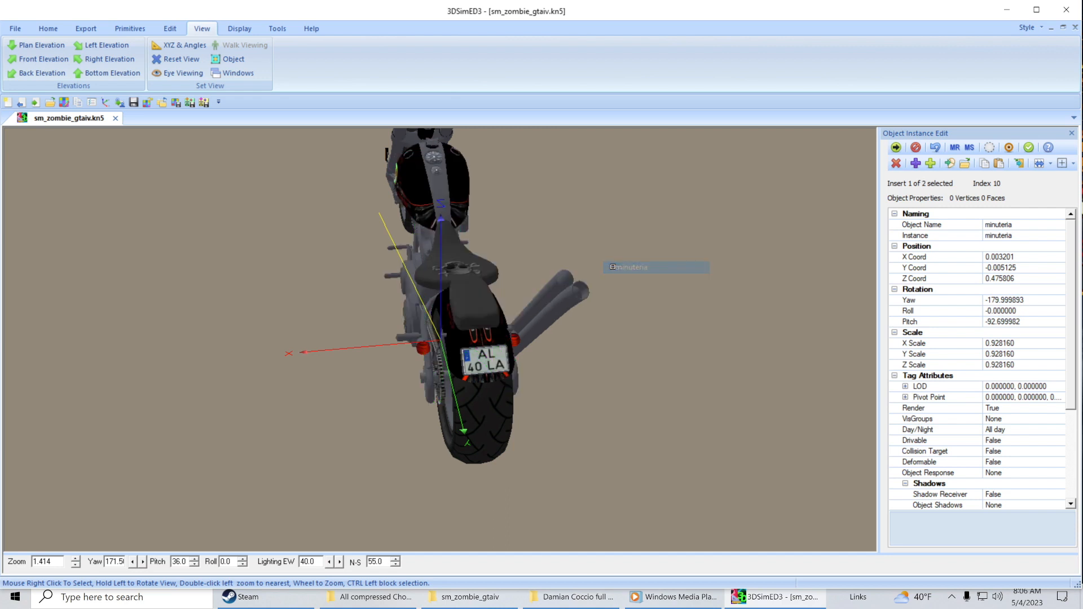
Step: Try to replace the minuteria object with minuteria_chrome0.3se from the filler neck's chromed minuteria folder and inspect the motorcycle
click(1019, 164)
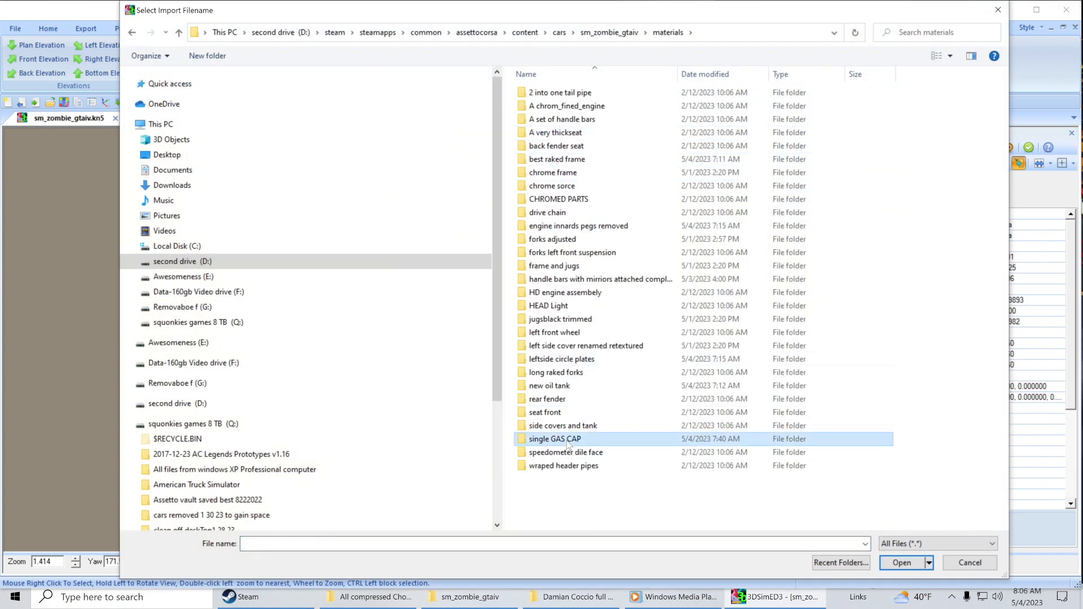
double_click(556, 439)
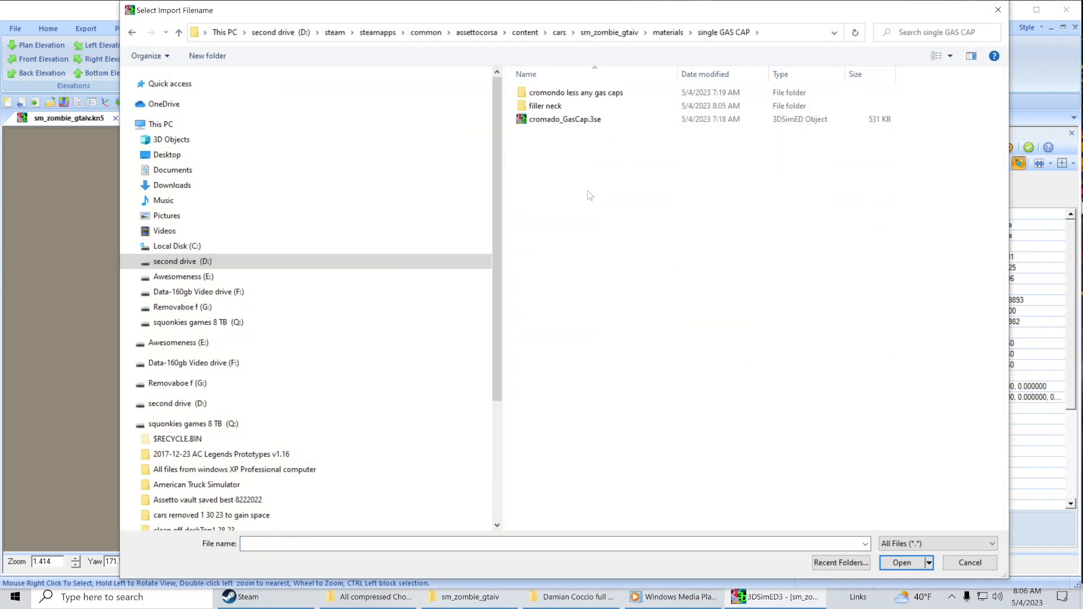
double_click(555, 93)
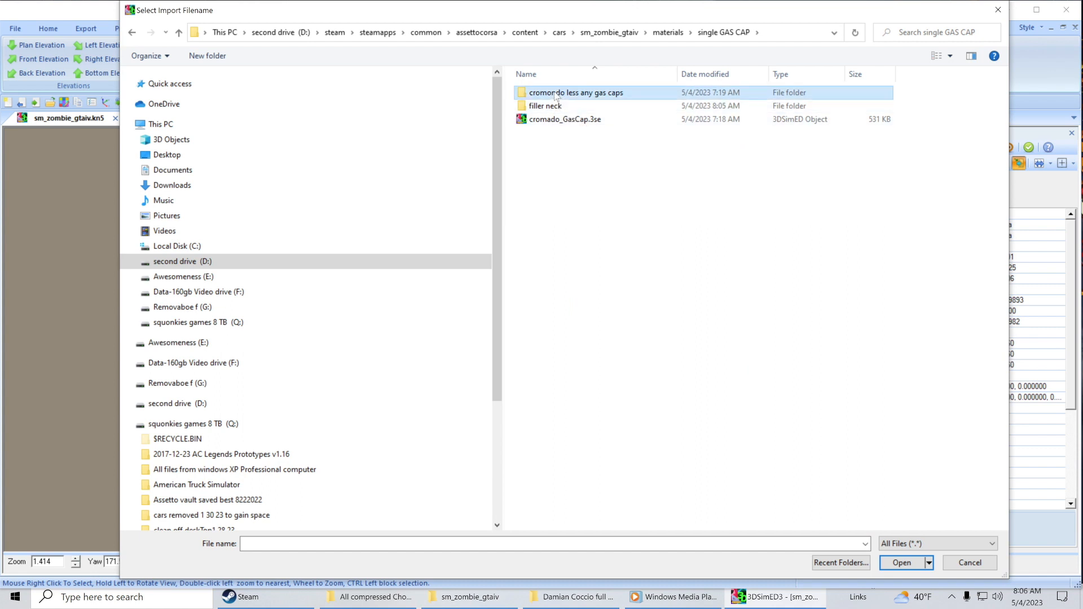
click(179, 33)
double_click(529, 108)
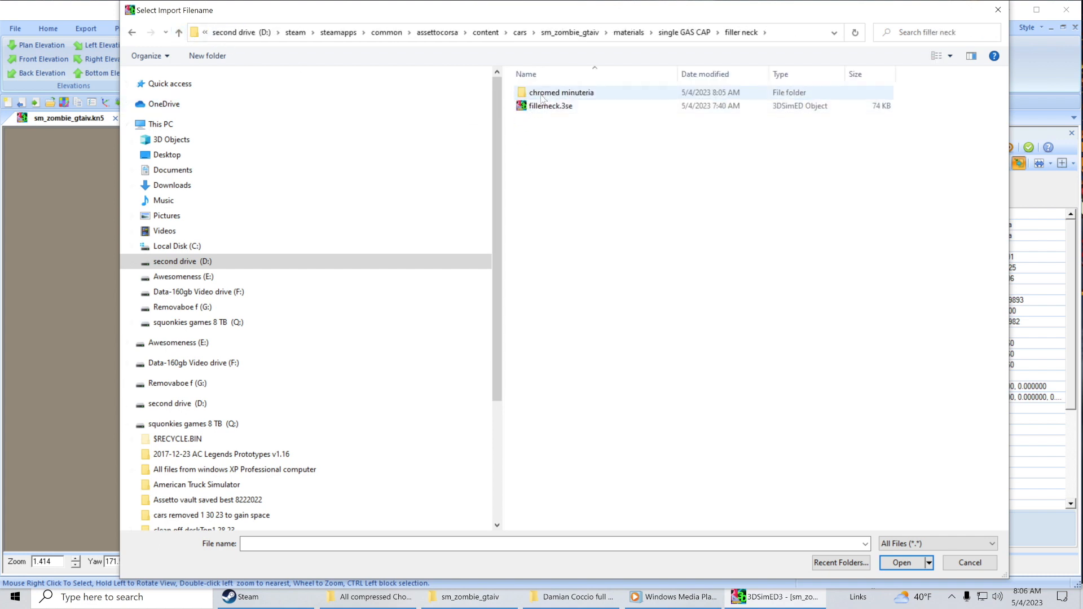
double_click(543, 93)
click(542, 94)
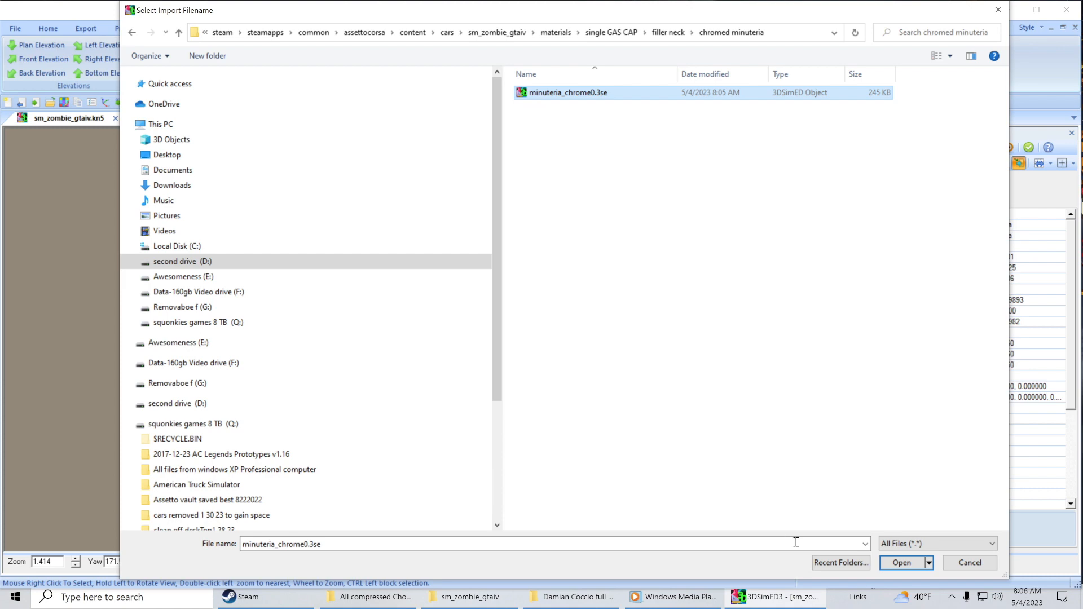
click(902, 562)
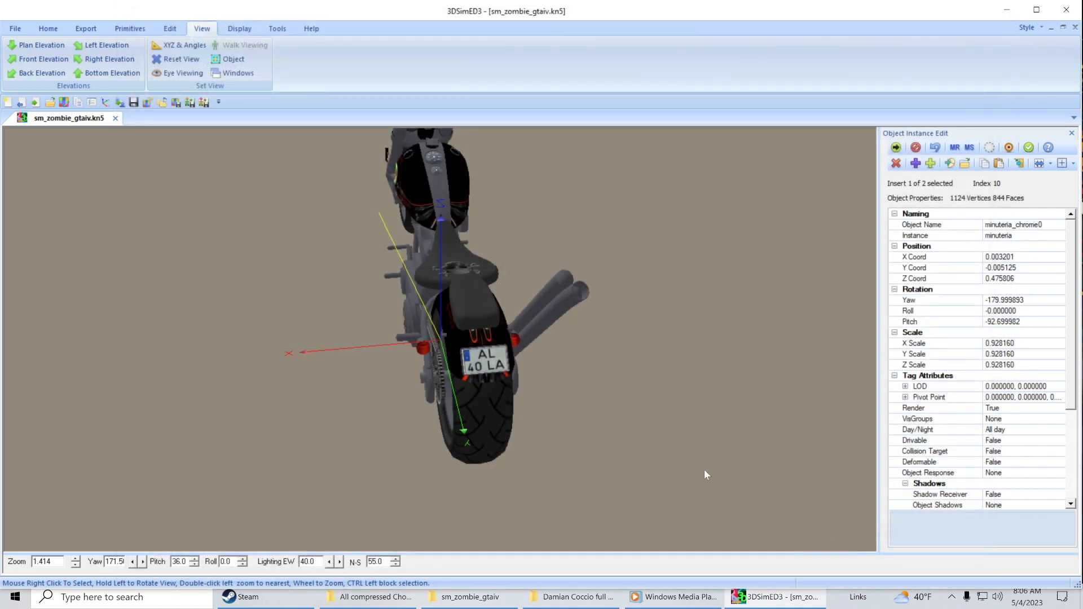
drag(646, 461, 683, 449)
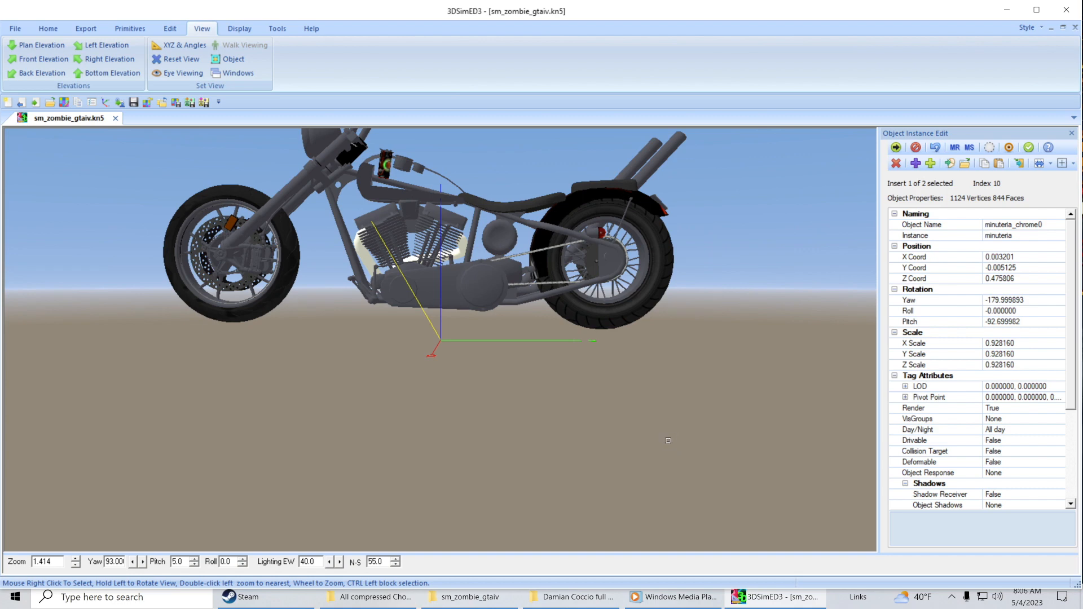
mouse_move(671, 440)
mouse_down()
mouse_move(700, 443)
mouse_move(674, 447)
mouse_move(686, 442)
mouse_up()
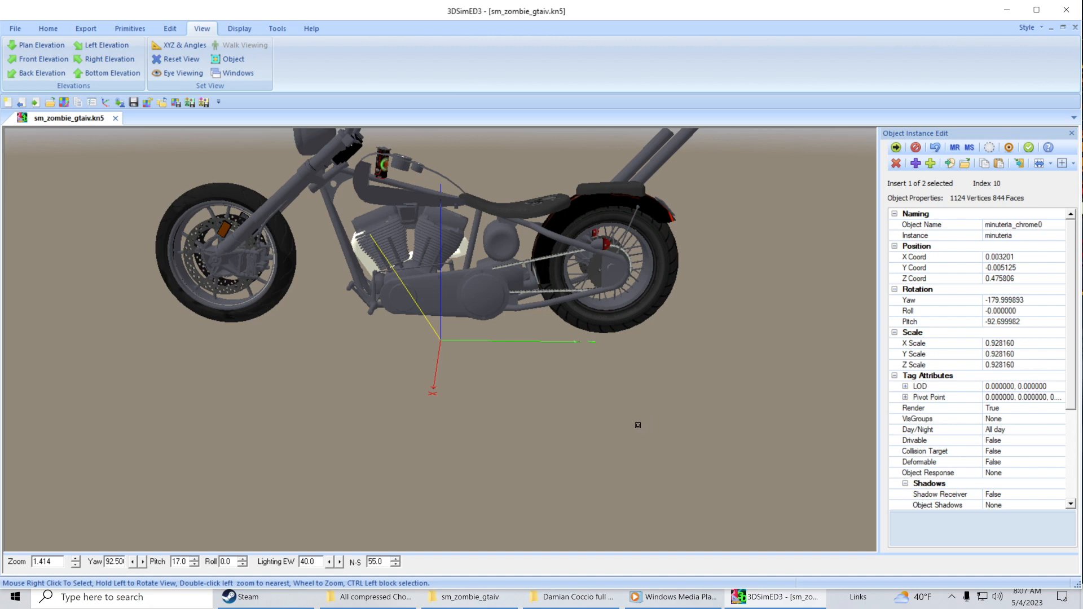
Step: Close the motorcycle model without saving it and restart 3DSimED3
click(116, 118)
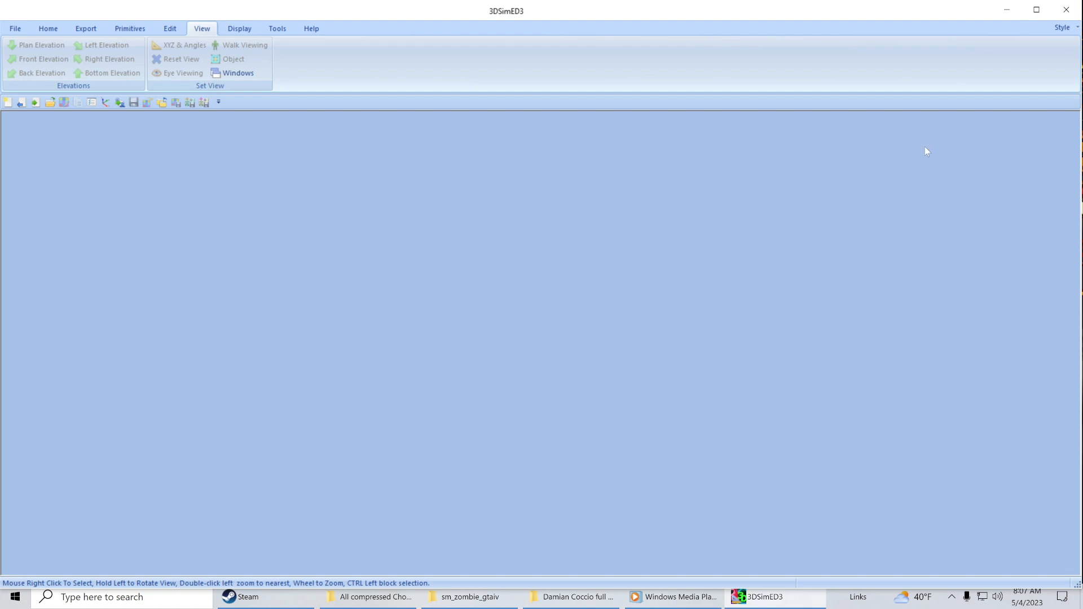
click(1066, 9)
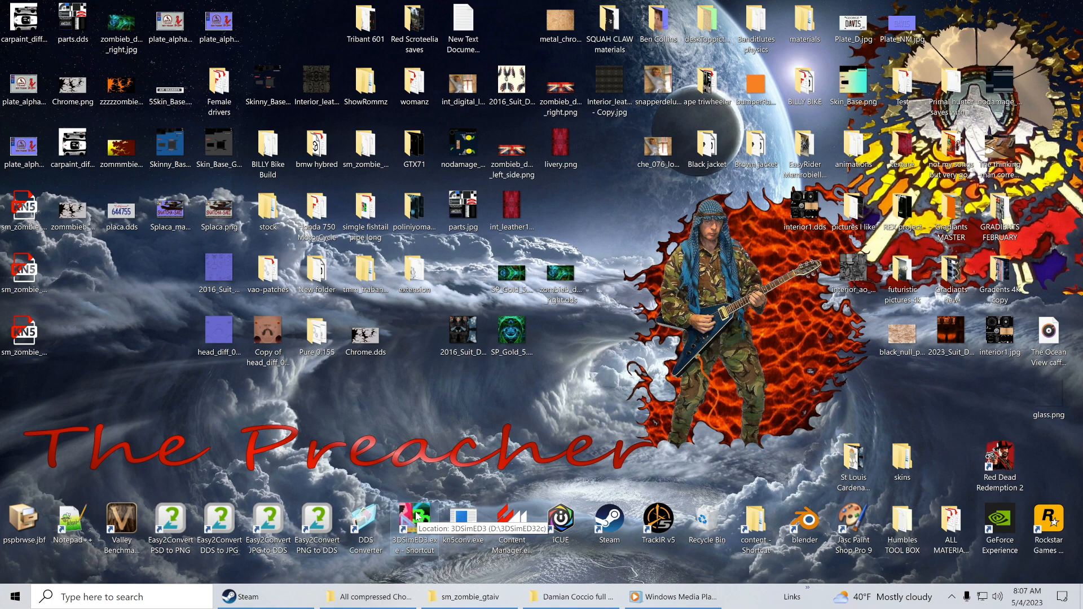
double_click(416, 516)
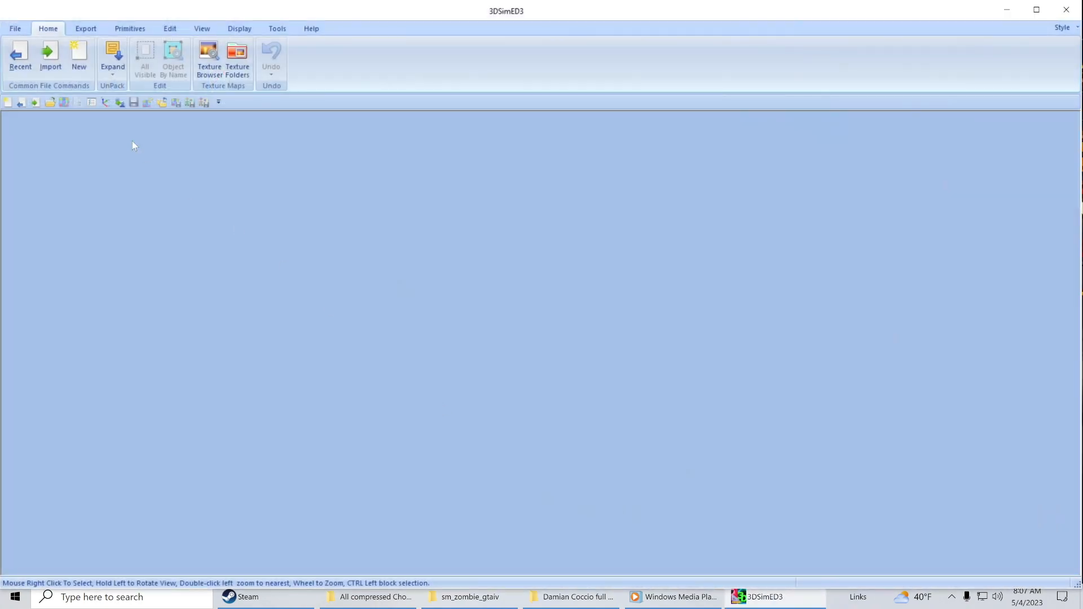
Step: Import sm_zombie_gtaiv.kn5 from the sm_zombie_gtaiv car folder, keeping object nesting and using the user folder for texture maps
click(46, 57)
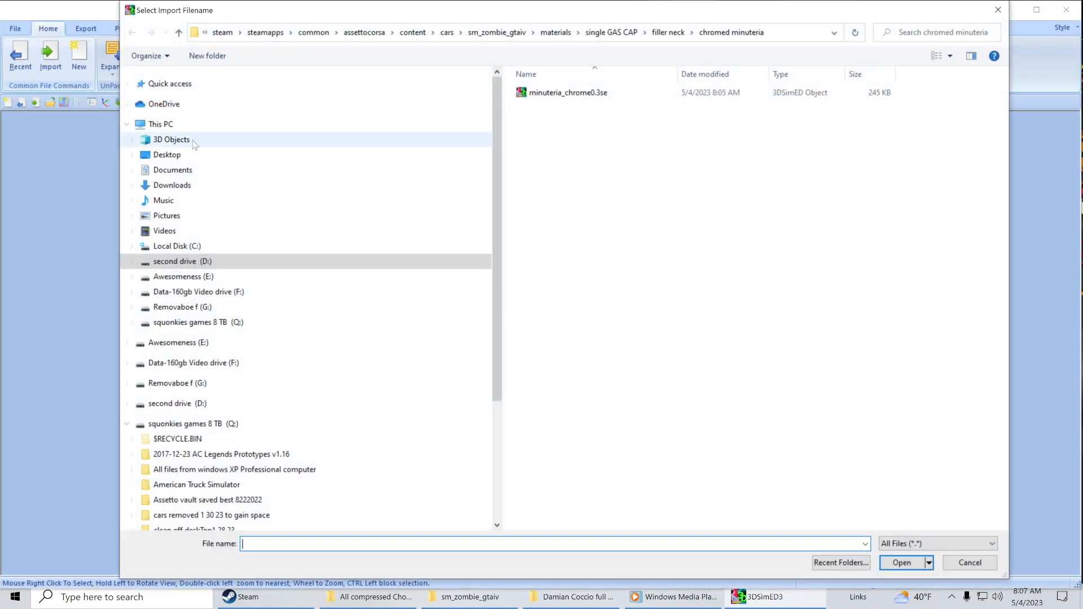
click(500, 33)
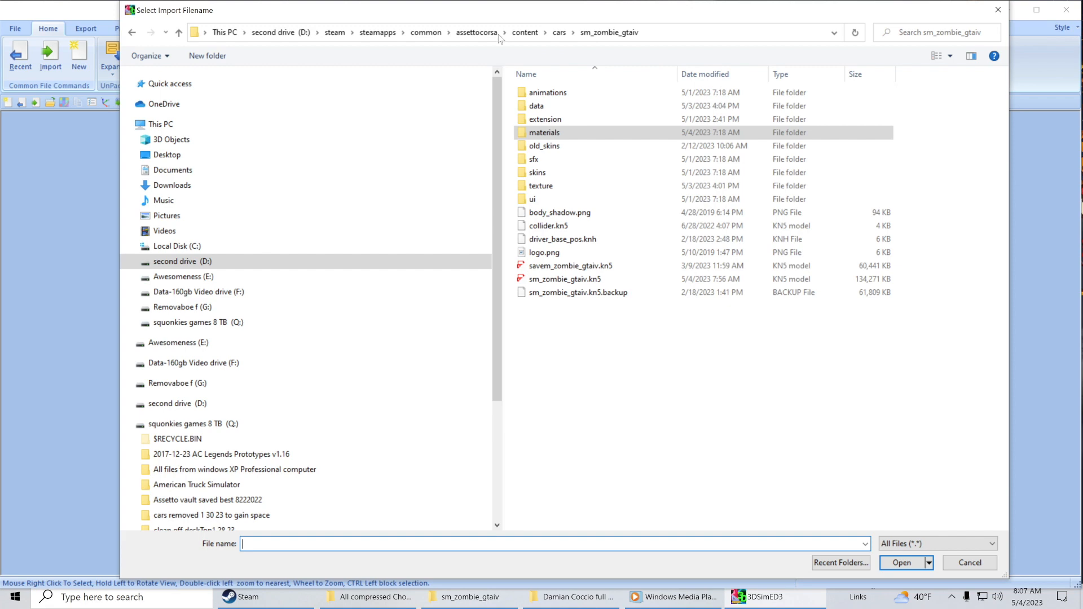
click(534, 280)
click(902, 563)
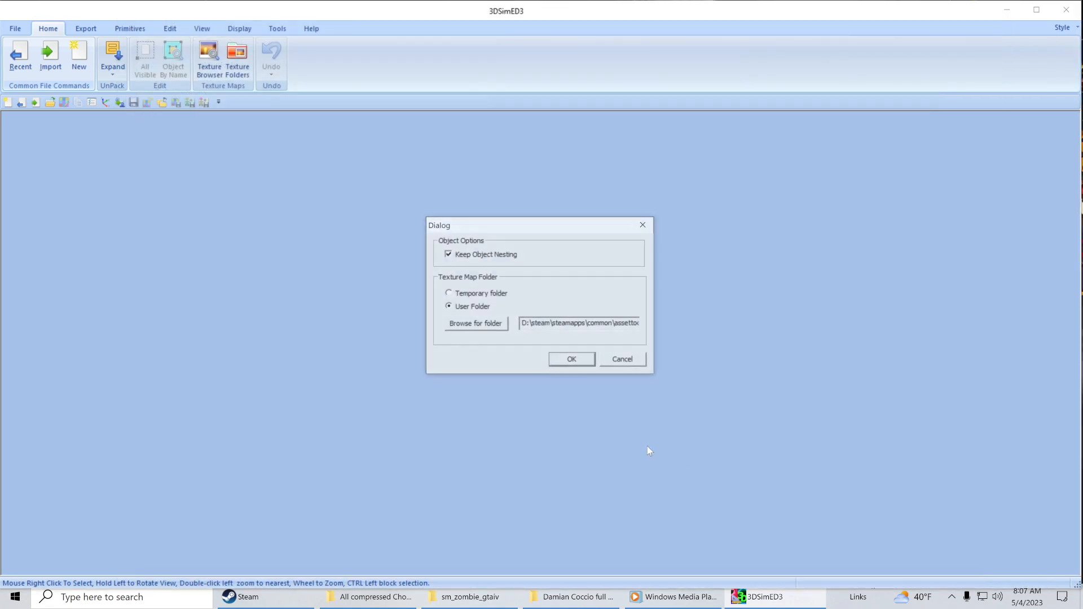
click(560, 363)
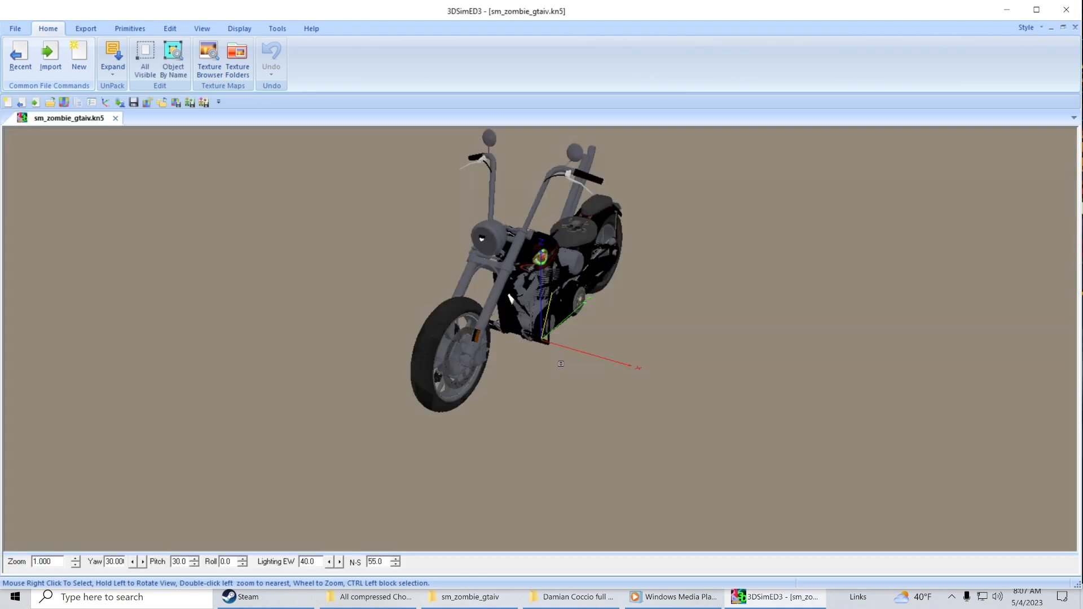
Step: Select the chassiss object at the motorcycle's lower frame for instance editing
drag(614, 379, 486, 310)
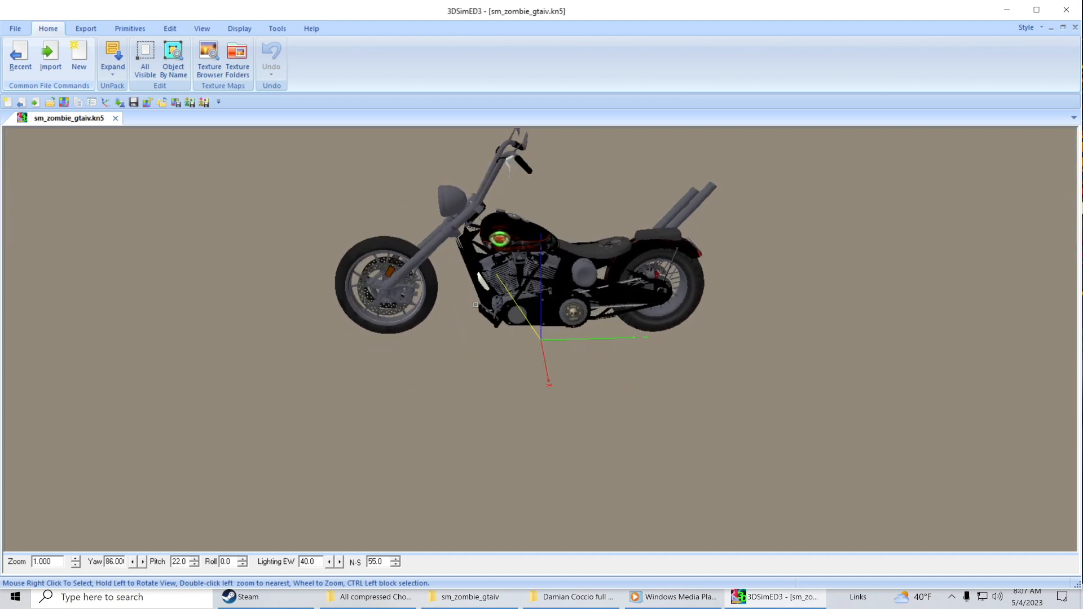
right_click(482, 310)
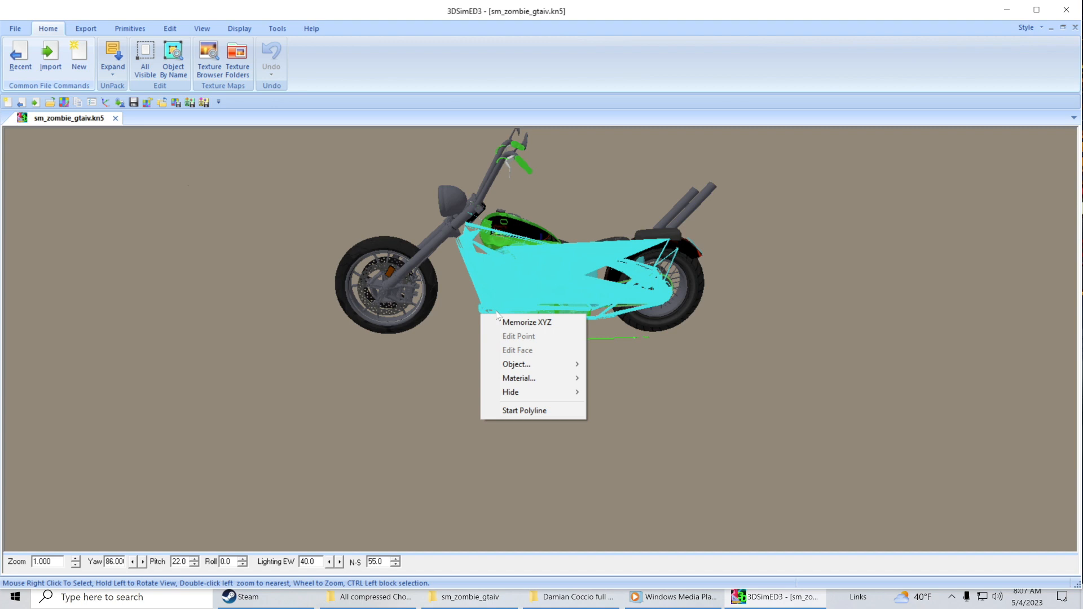
mouse_move(522, 366)
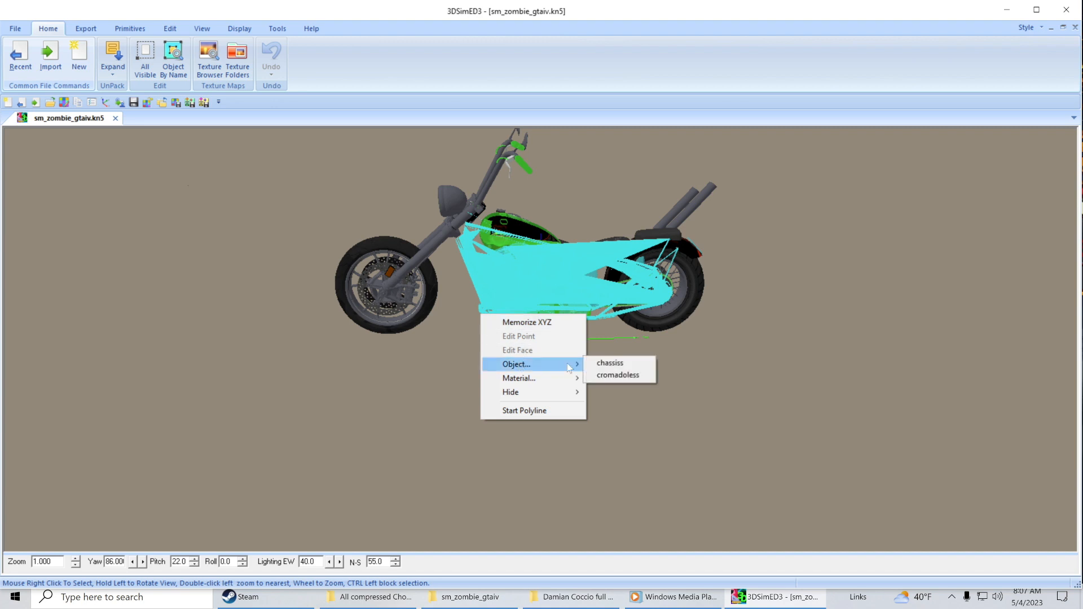
click(603, 368)
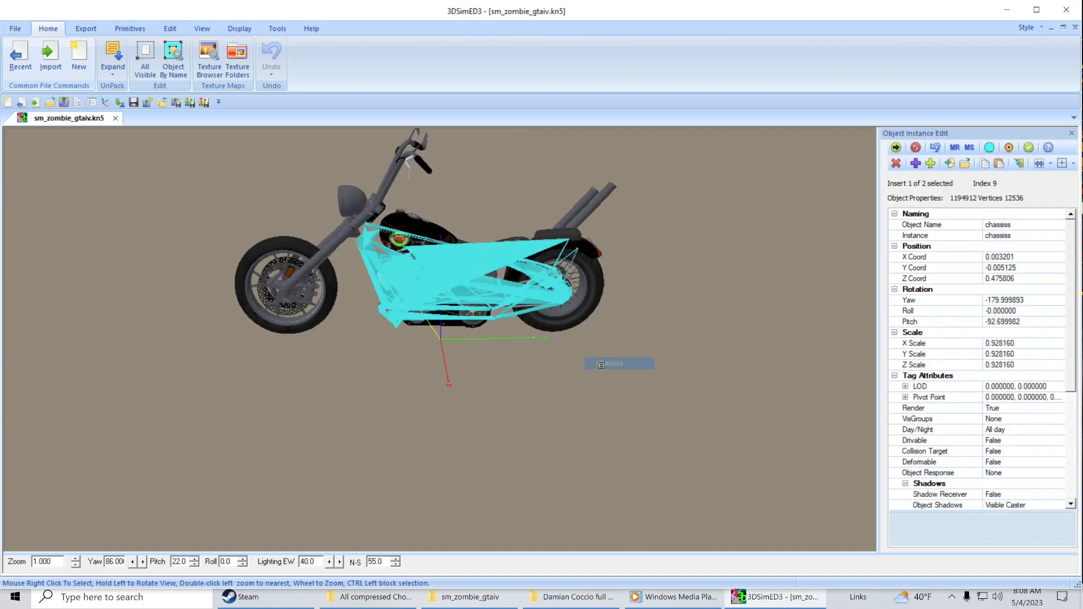
Step: Replace the chassiss object with sm_zombie_gtaiv_rakedright__redframe from the materials folder's best raked frame subfolder
click(1018, 164)
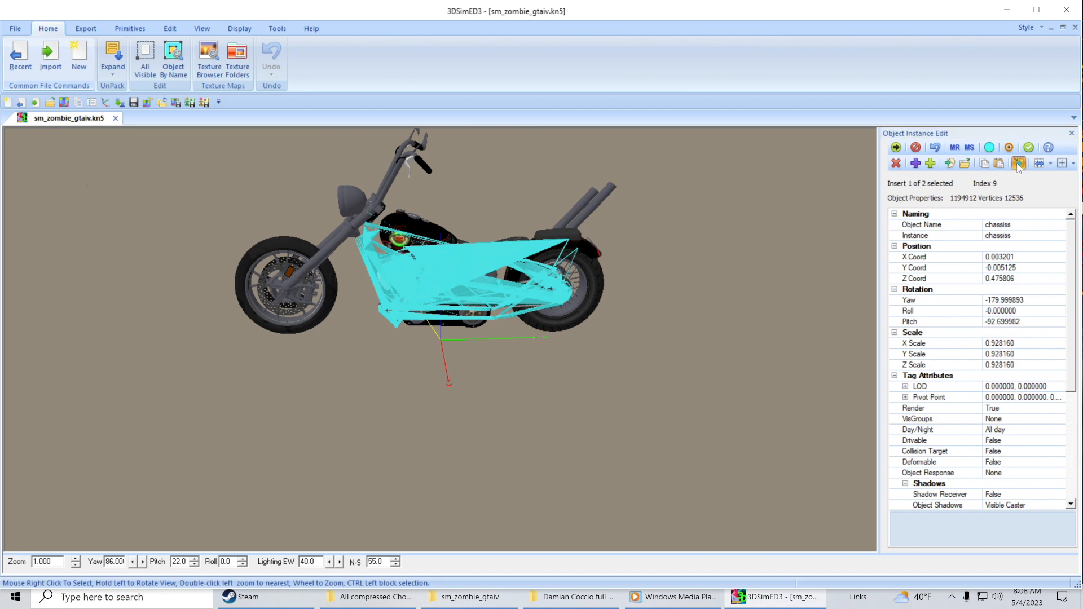
double_click(561, 136)
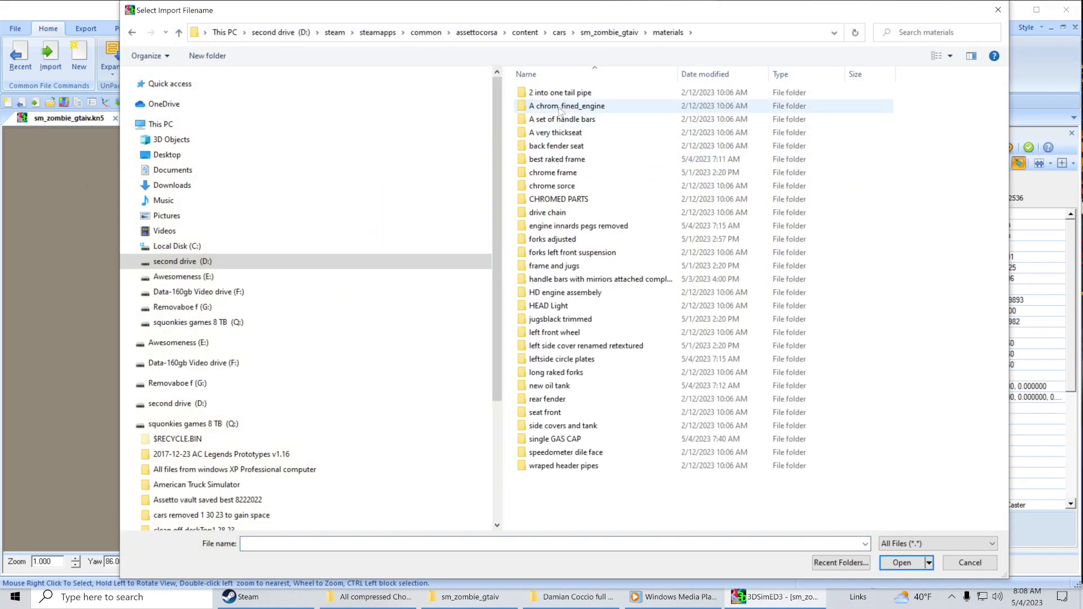
double_click(560, 107)
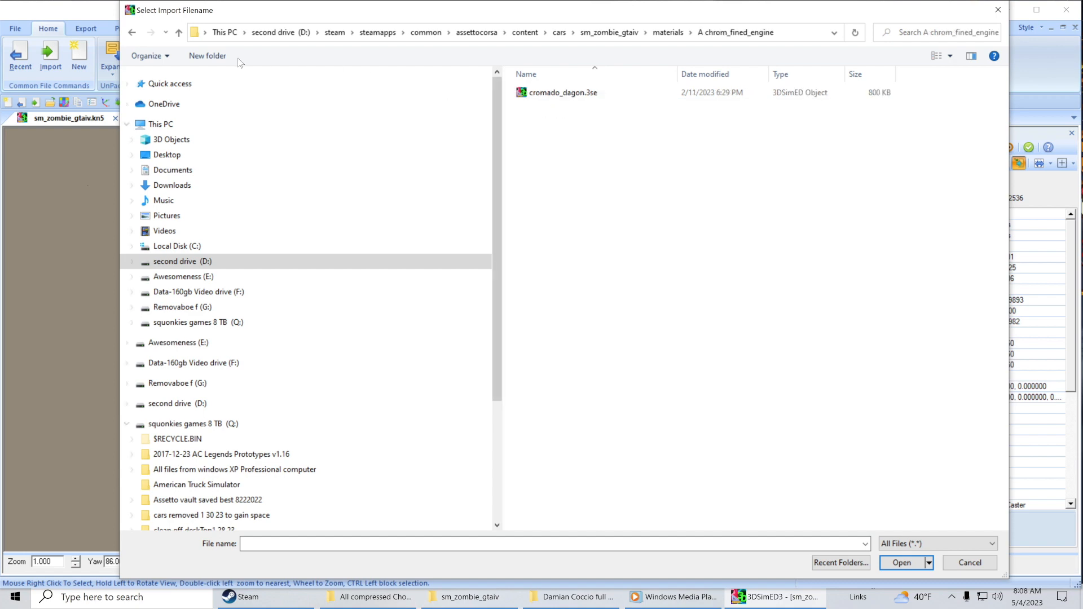
click(178, 32)
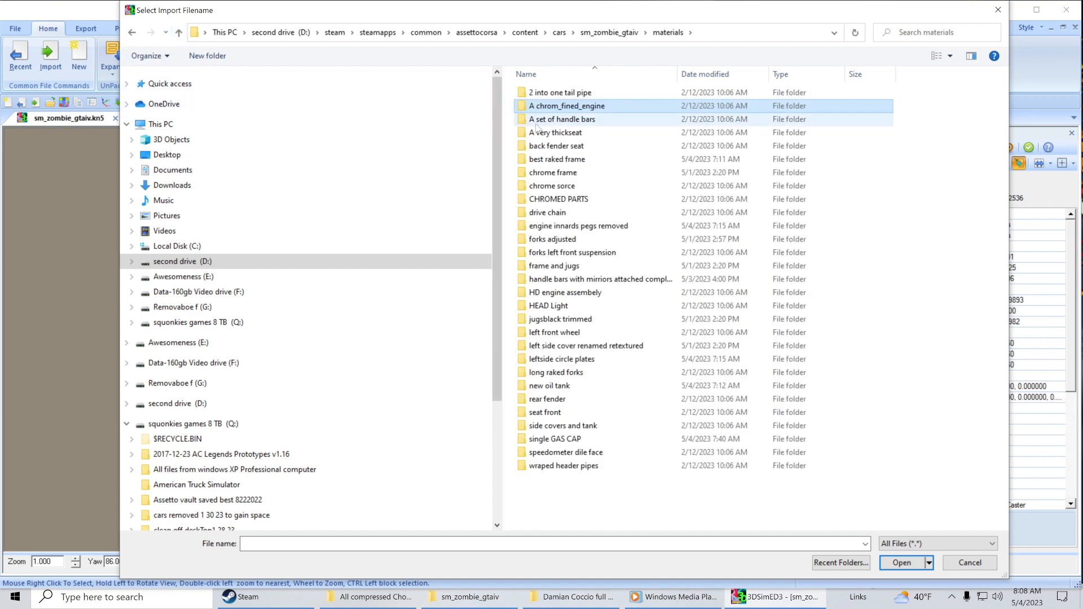
double_click(547, 160)
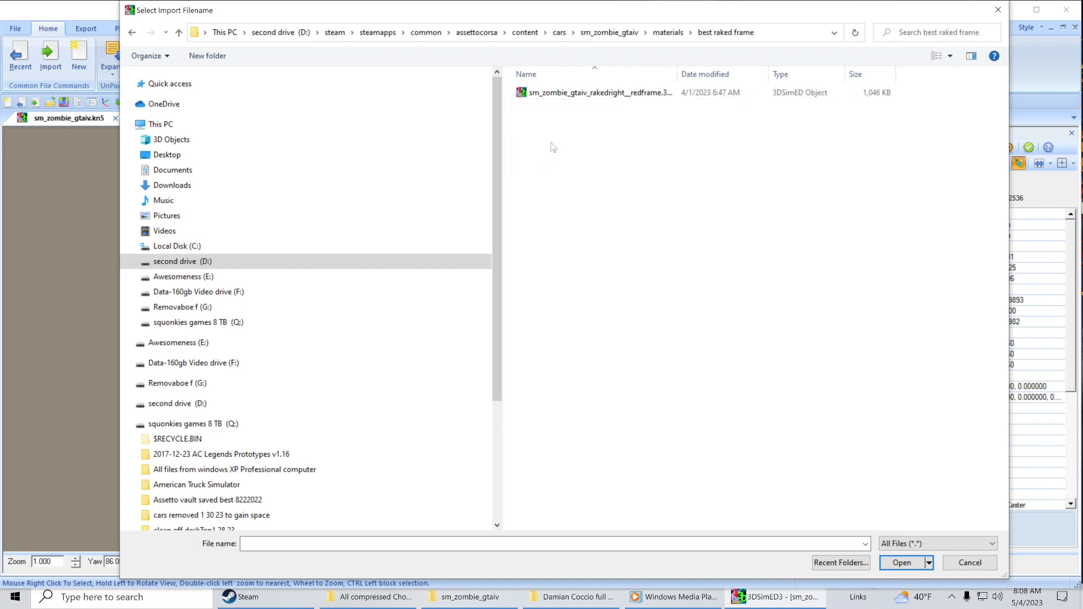
click(567, 93)
click(917, 563)
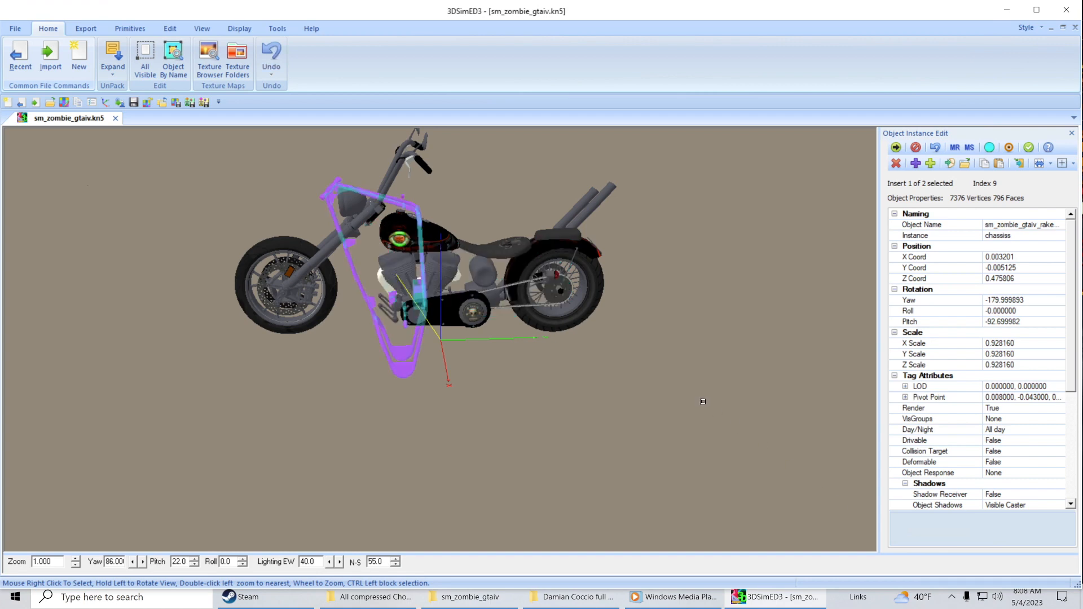
Step: Rotate the imported raked frame to a pitch of -0.3
drag(700, 401, 697, 397)
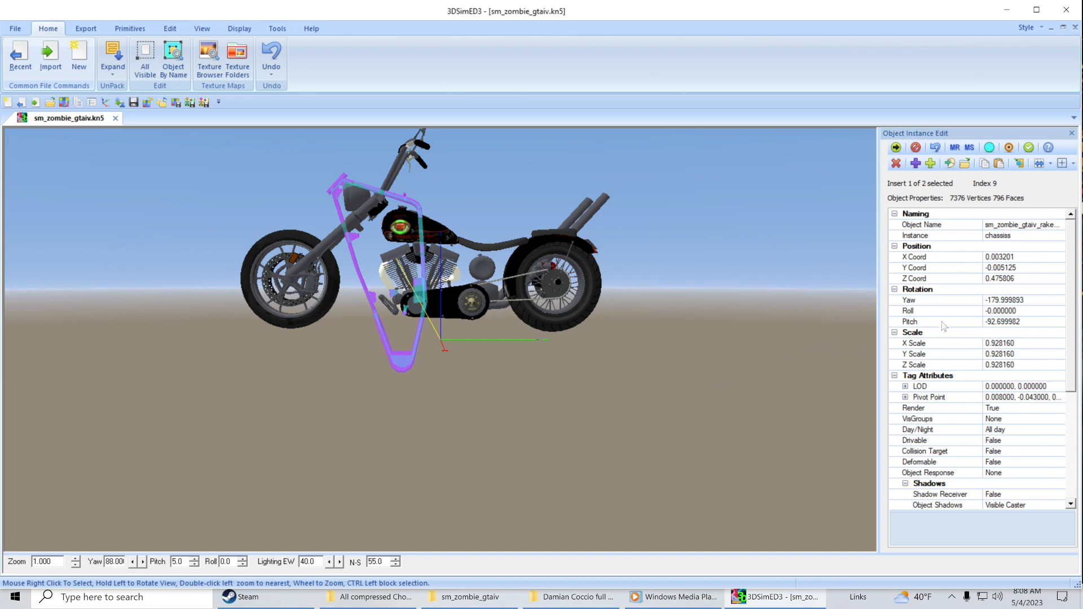
click(1028, 324)
scroll(1031, 319, down, 10)
scroll(1031, 320, up, 20)
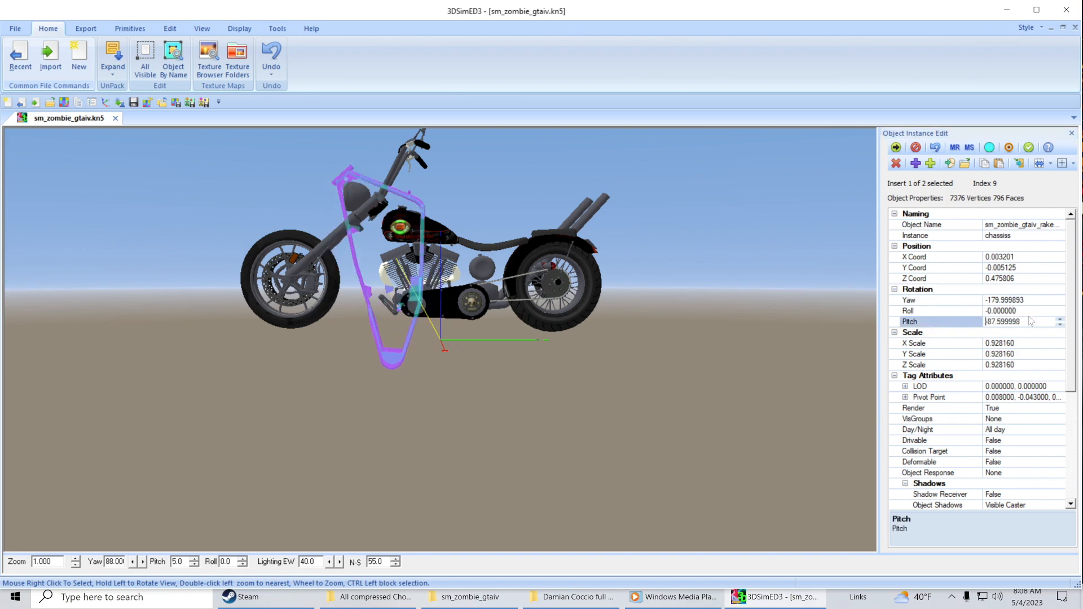
scroll(1030, 320, up, 6)
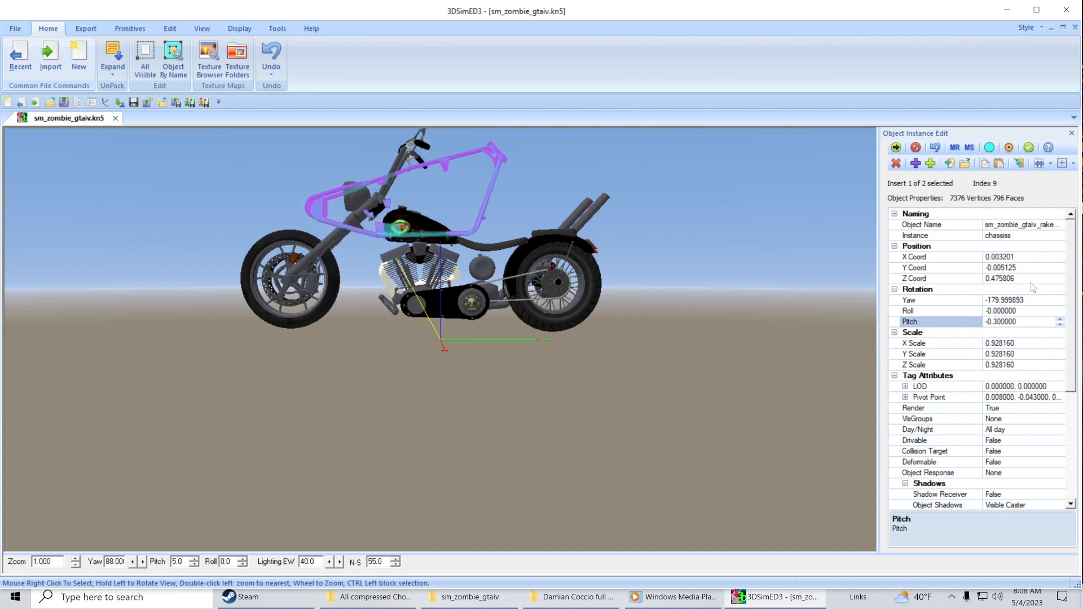
Step: Turn the raked frame front to back by setting its yaw to -0.9
click(1037, 299)
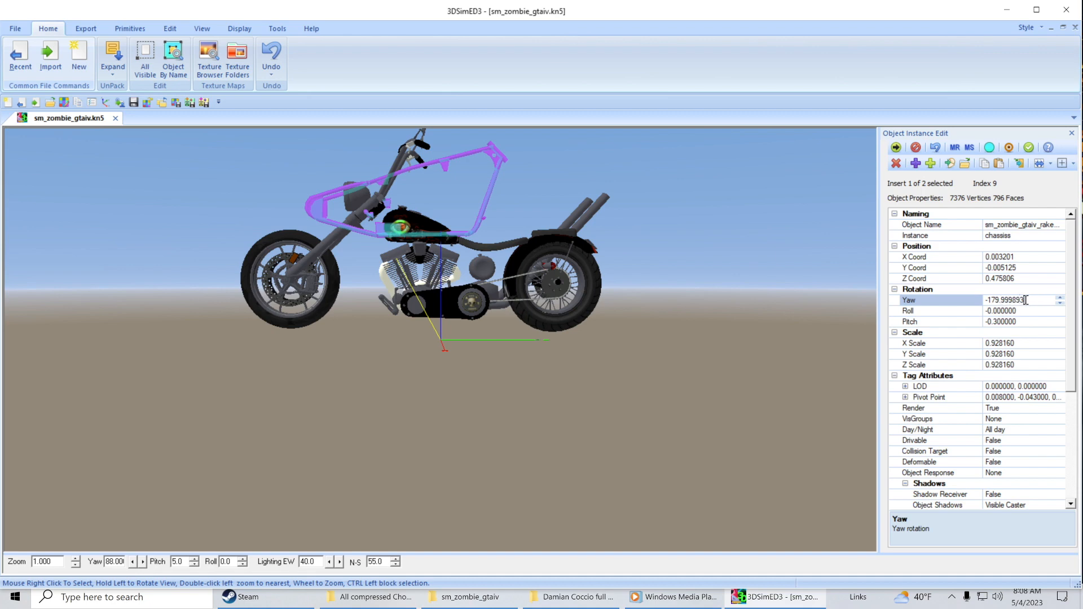
scroll(1046, 302, up, 20)
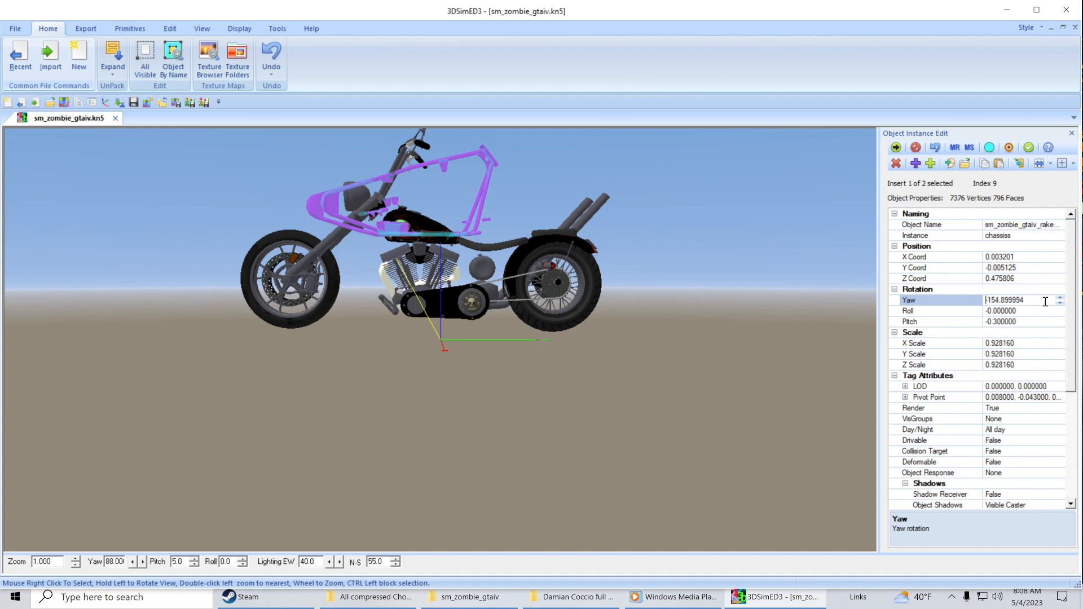
scroll(1045, 302, up, 8)
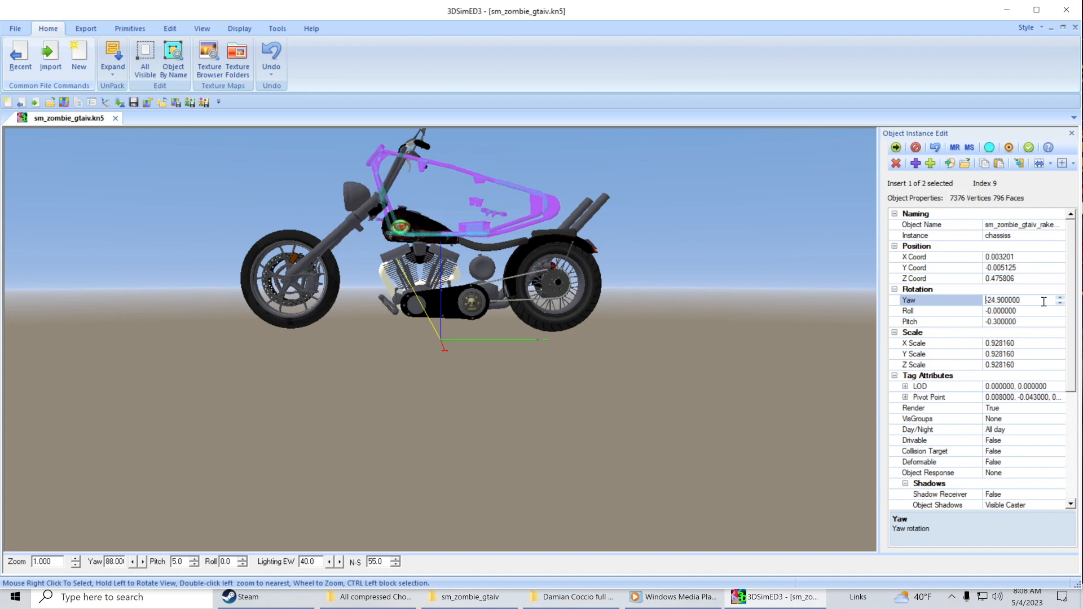
scroll(1044, 302, up, 1)
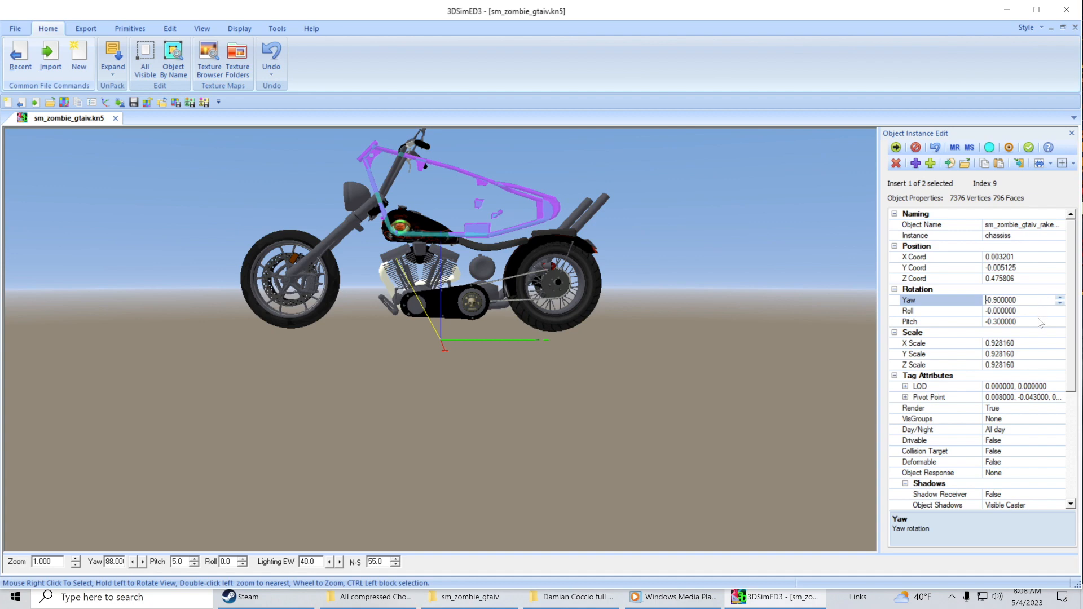
Step: Tilt the raked frame to a pitch of -4.1 and lower it to a Z coordinate of 0
click(1038, 323)
scroll(1038, 323, down, 3)
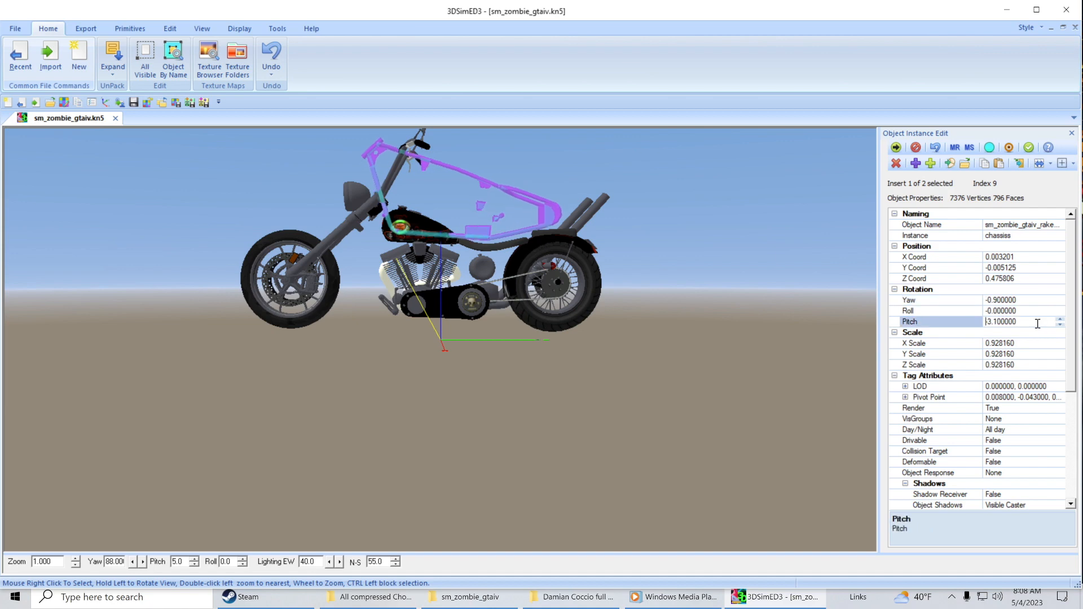
scroll(1037, 324, up, 1)
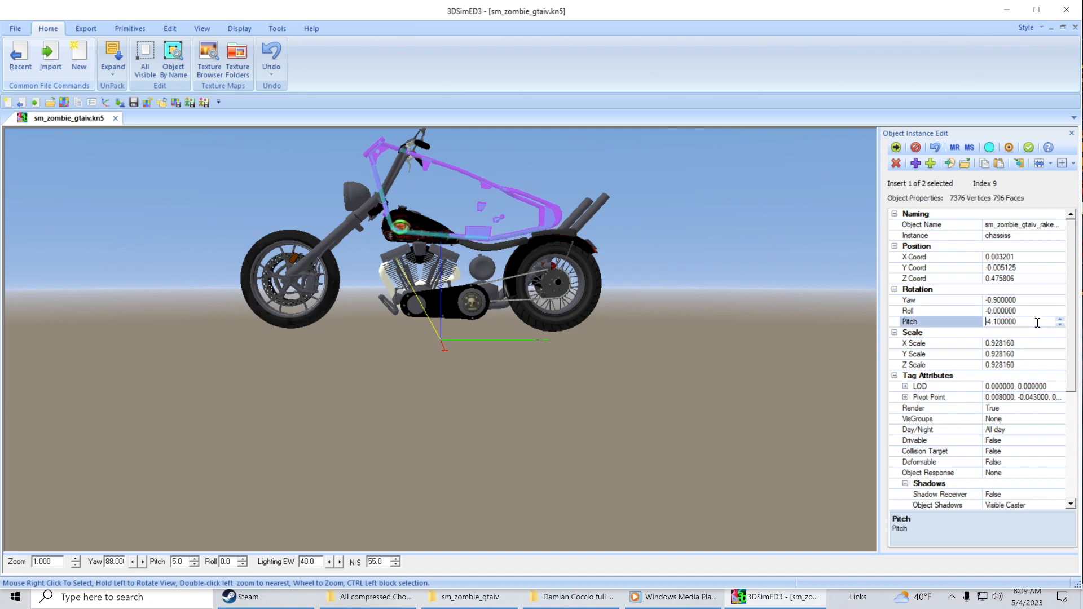
click(1035, 280)
scroll(1035, 282, down, 3)
scroll(1037, 288, down, 2)
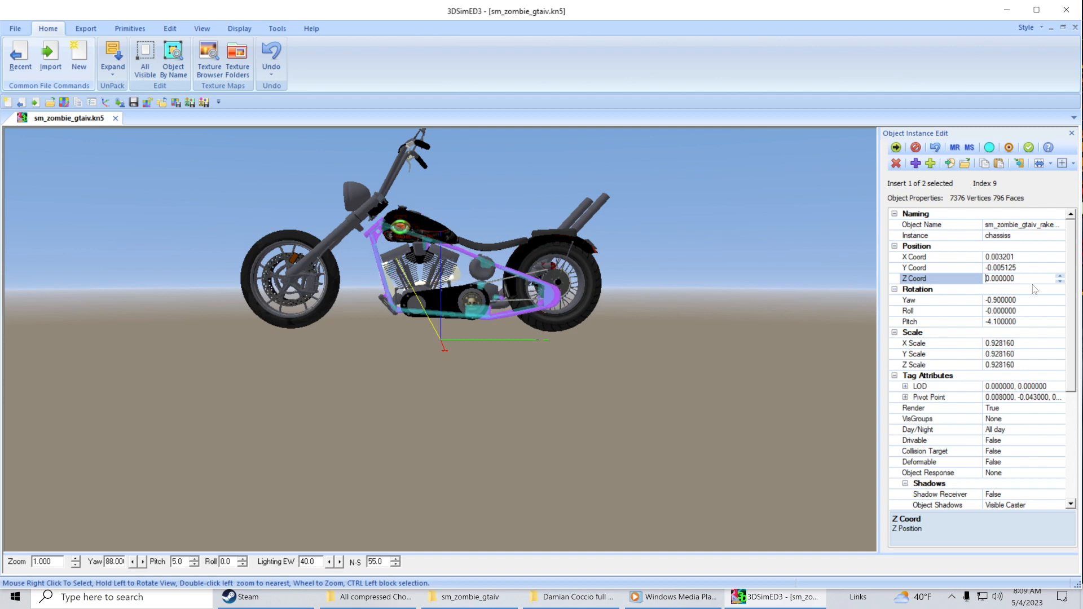
Step: Level the raked frame against the engine and rear wheel with a pitch of -1.0
click(1039, 322)
scroll(1038, 323, up, 1)
scroll(1038, 323, up, 1)
scroll(1038, 324, up, 1)
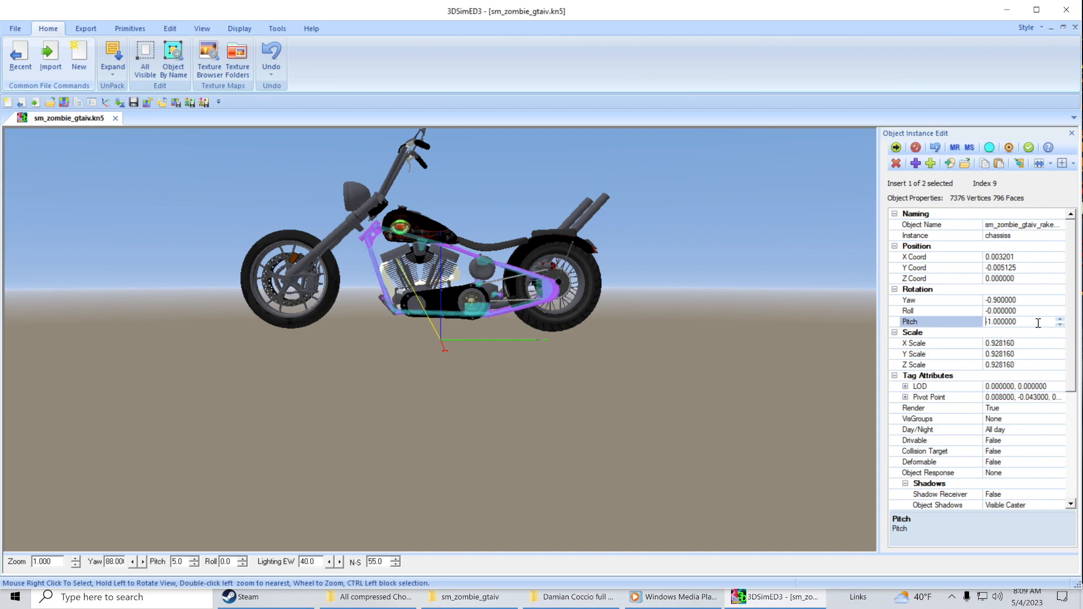
Step: Raise the raked frame to a Z coordinate of 0.03
mouse_move(650, 395)
mouse_down()
mouse_move(642, 401)
mouse_move(655, 394)
mouse_up()
scroll(650, 397, up, 2)
scroll(654, 396, down, 1)
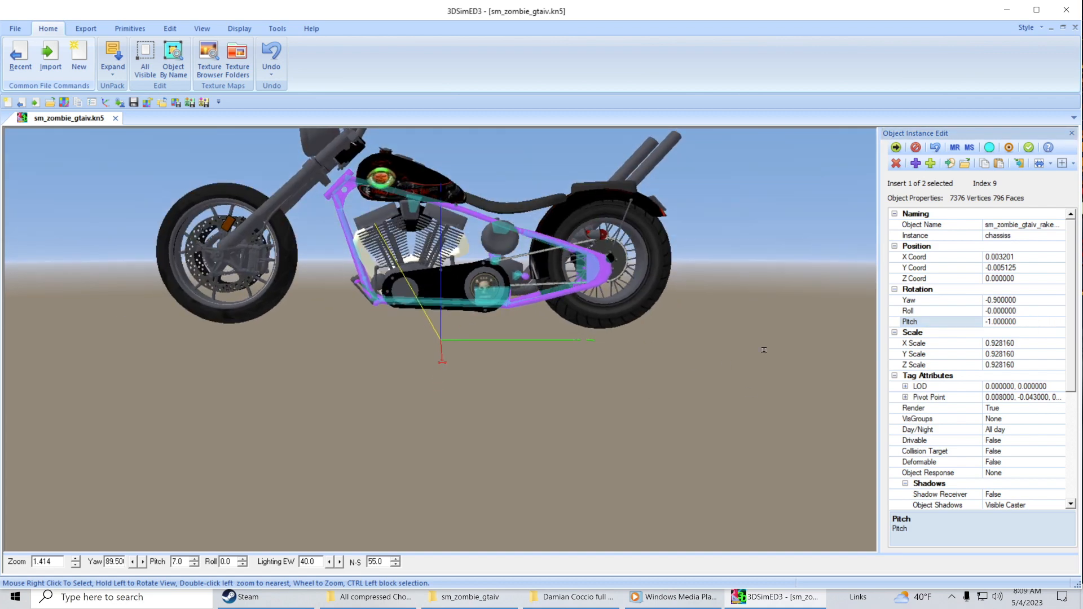
click(994, 279)
text(3)
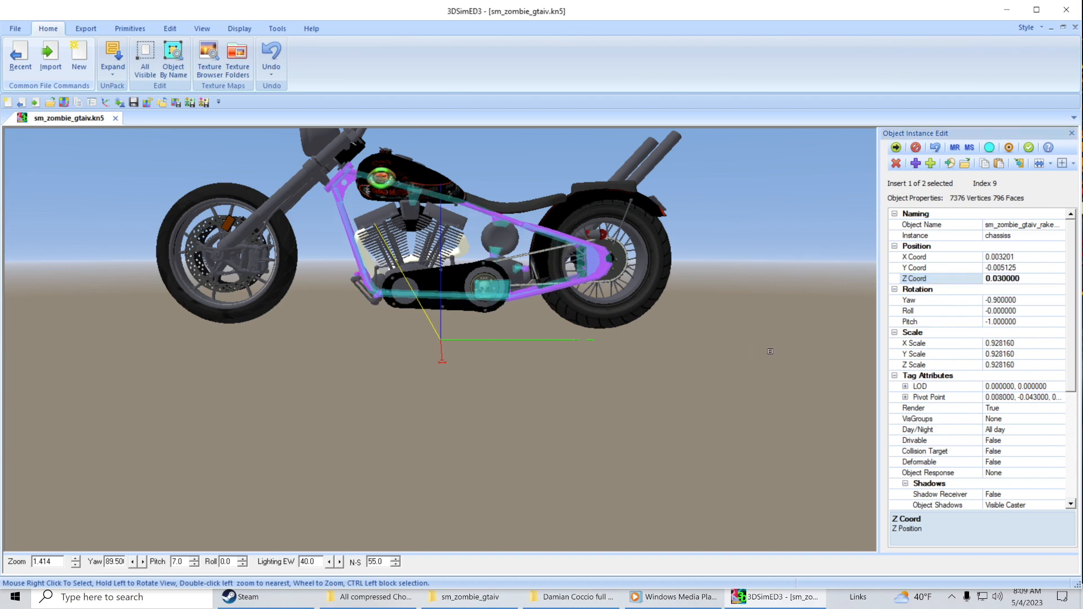
Step: Set both the Z scale and the Y scale of the raked frame to 0.938160
drag(775, 360, 775, 363)
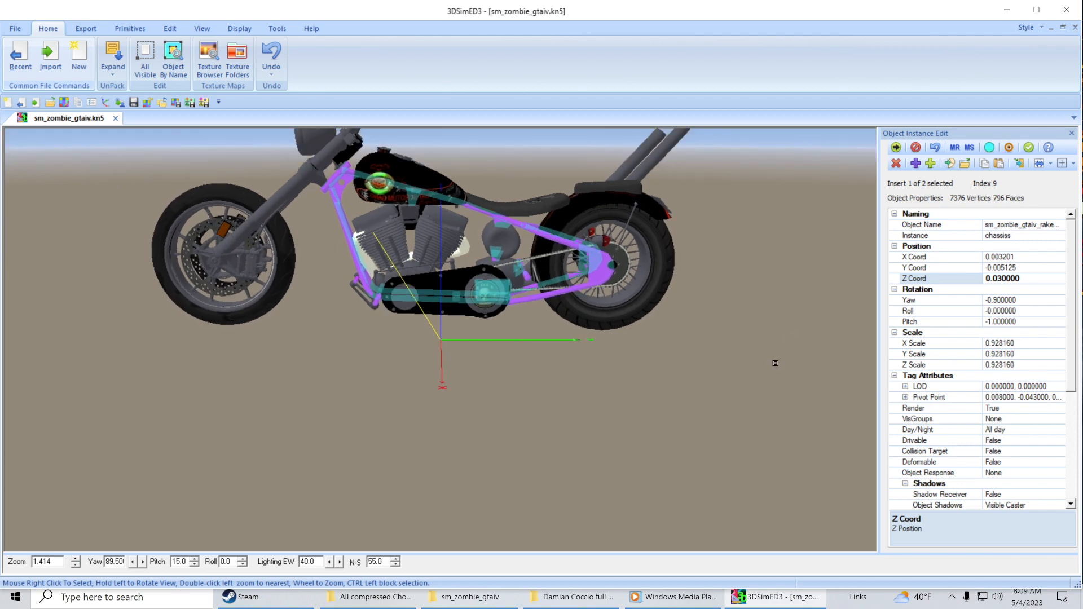
click(999, 367)
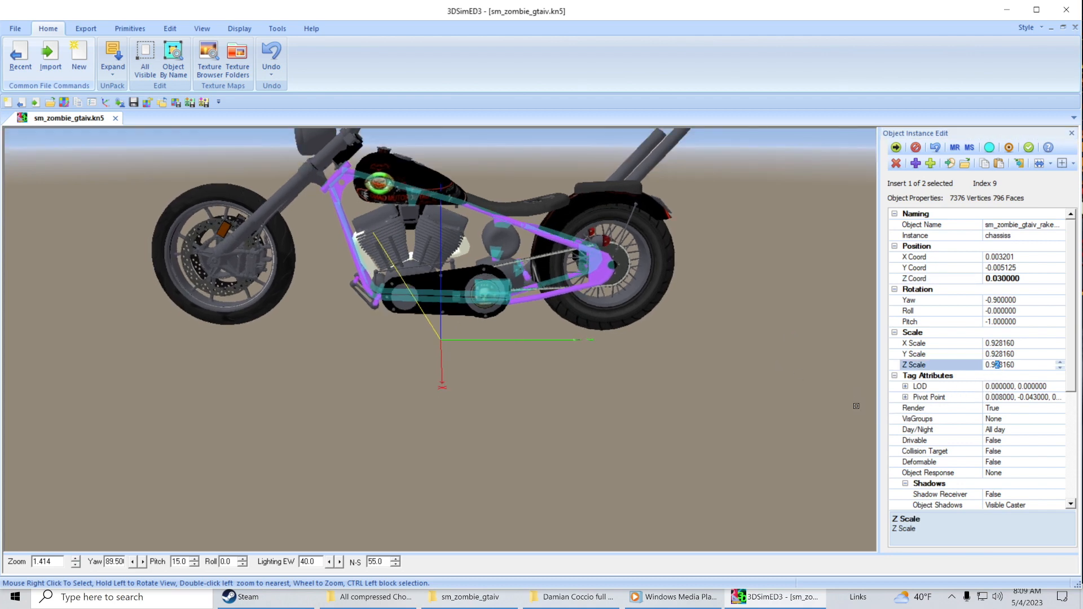
key(Return)
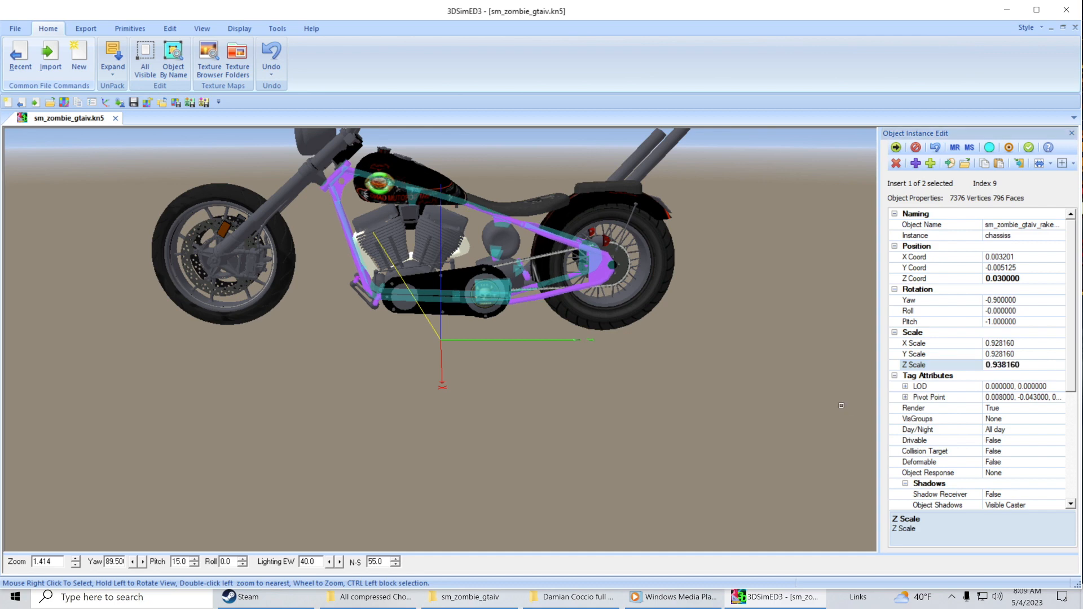
click(999, 356)
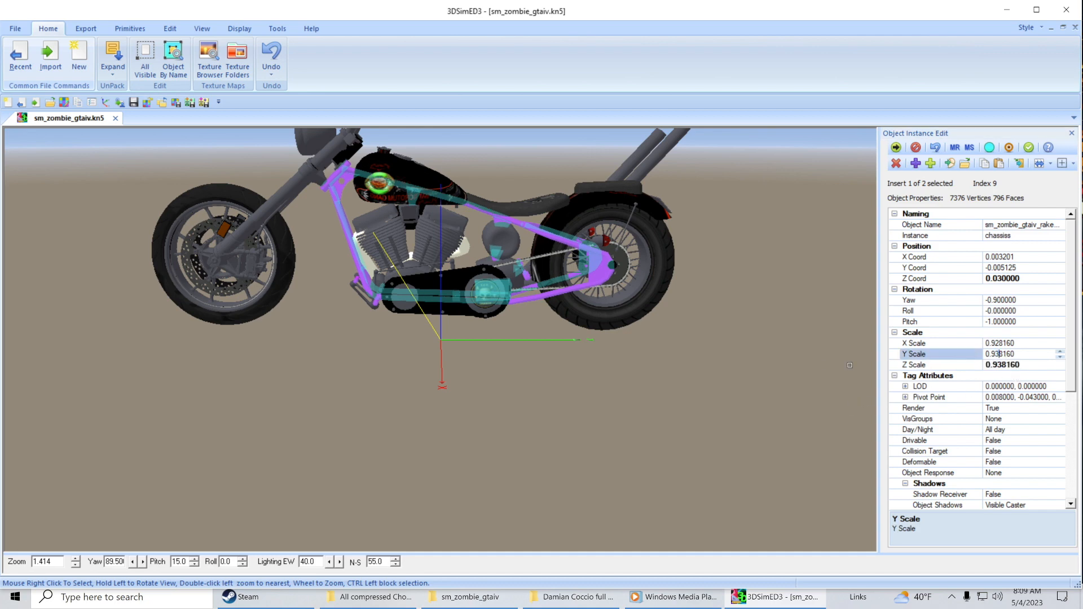
click(802, 365)
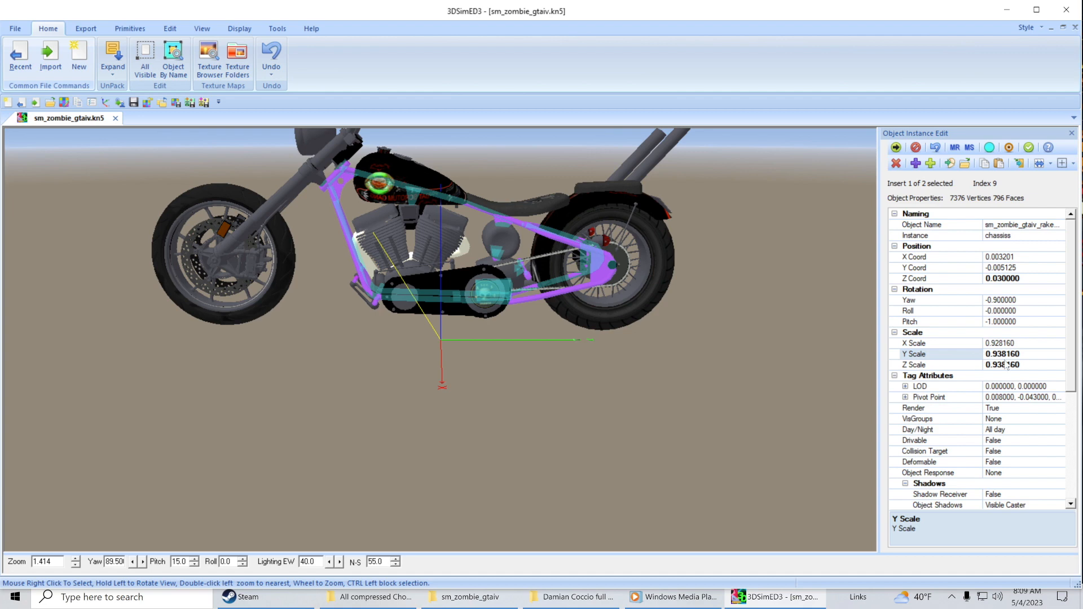
Step: Increase the raked frame's Y scale in steps of 0.01 up to 0.968160
click(1001, 354)
key(BackSpace)
text(4)
click(797, 365)
click(1000, 354)
key(BackSpace)
text(5)
click(803, 367)
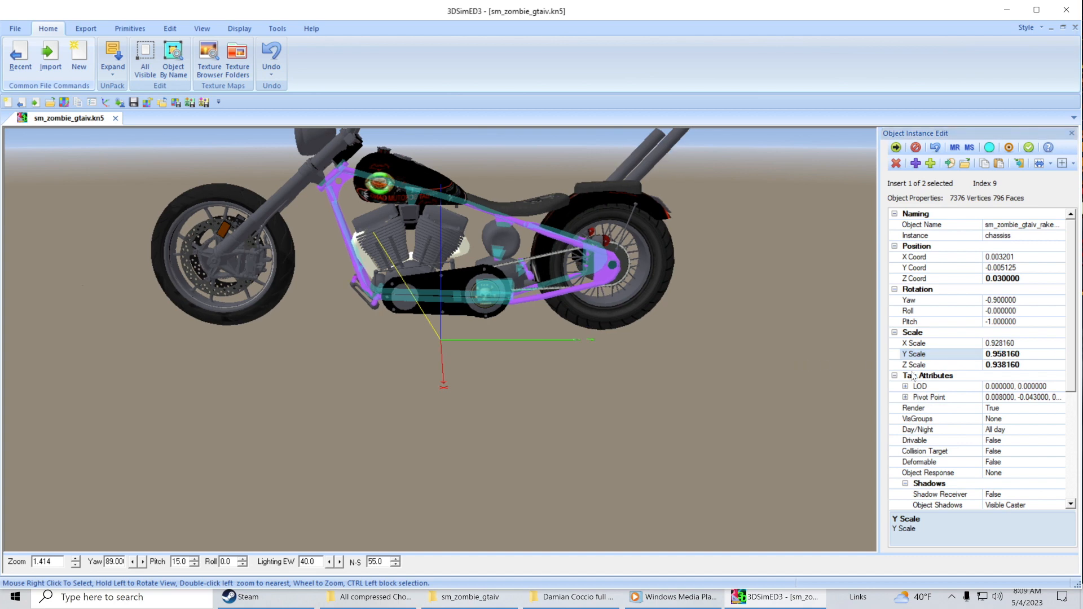
click(1001, 354)
key(BackSpace)
text(6)
click(812, 381)
drag(772, 384, 773, 381)
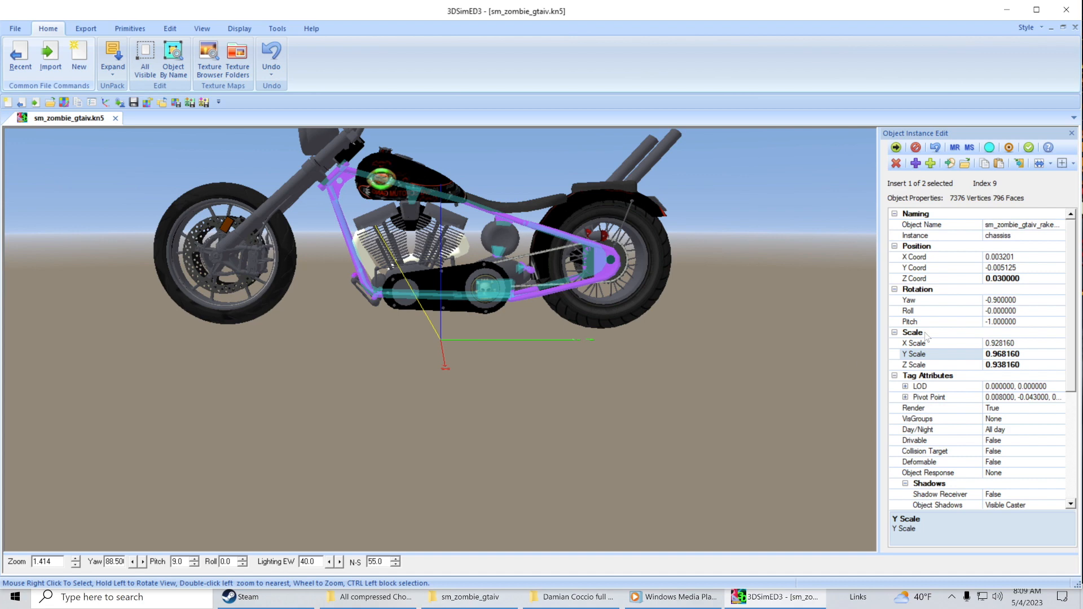
Step: Raise the raked frame to a Z coordinate of 0.04
click(1000, 279)
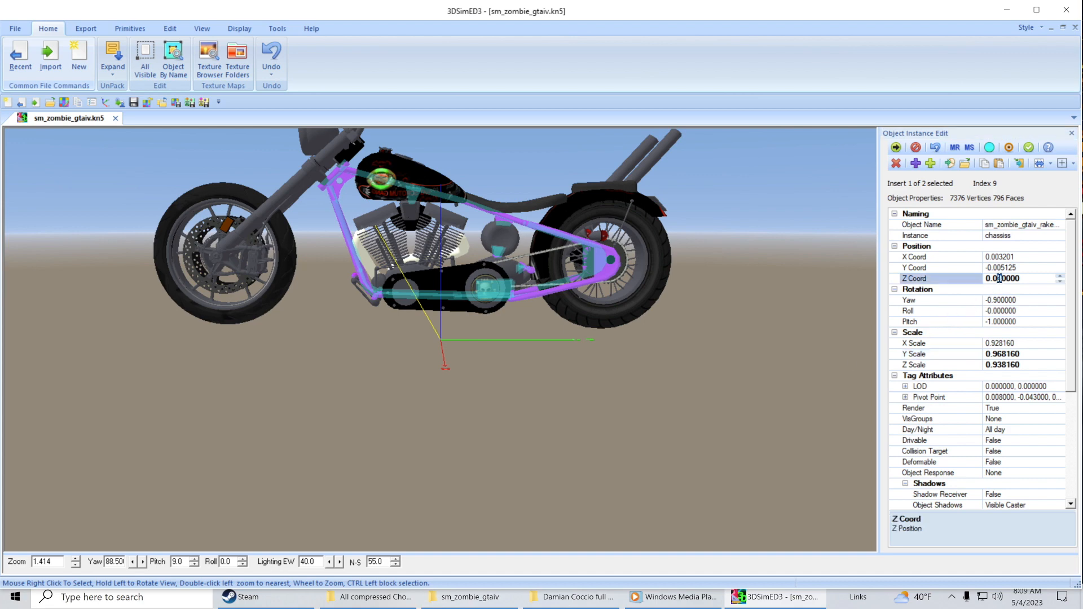
text(4)
key(Return)
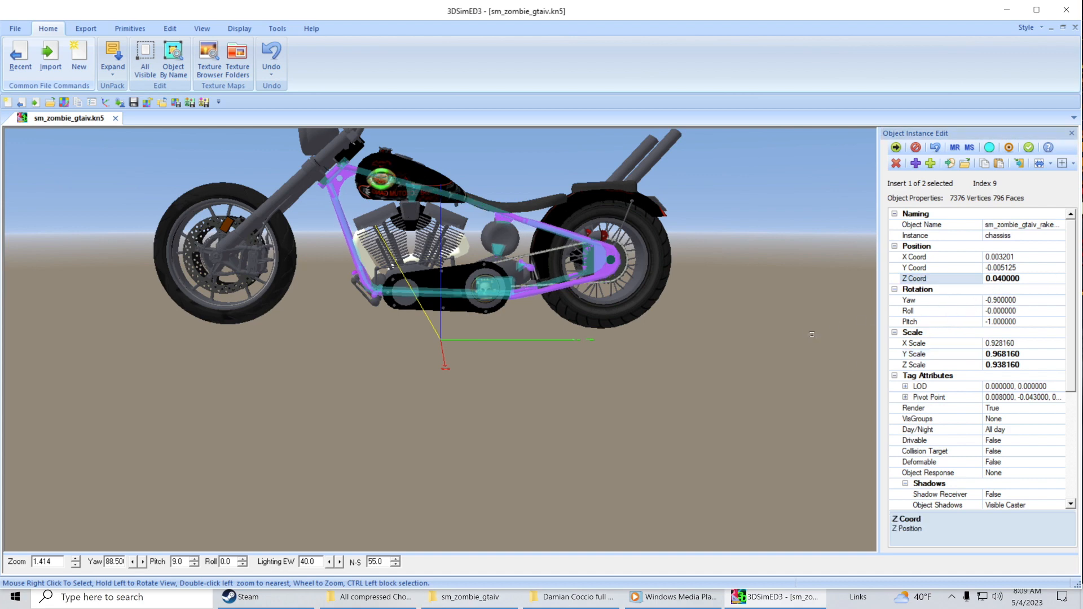
Step: Check the raked frame's fit around the engine and set its Z scale to 0.948160
mouse_move(812, 334)
mouse_down()
mouse_move(817, 351)
mouse_move(842, 340)
mouse_move(813, 351)
mouse_up()
scroll(790, 362, up, 2)
mouse_move(709, 388)
mouse_down()
mouse_move(723, 383)
mouse_move(708, 383)
mouse_up()
drag(497, 405, 530, 419)
scroll(520, 430, down, 1)
scroll(525, 422, down, 1)
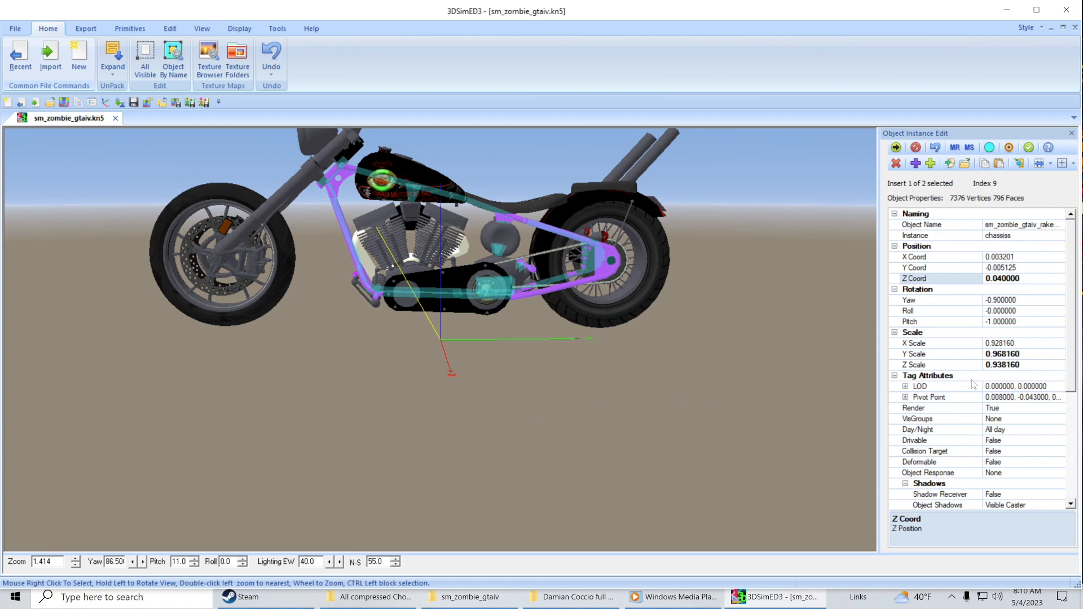
click(1002, 365)
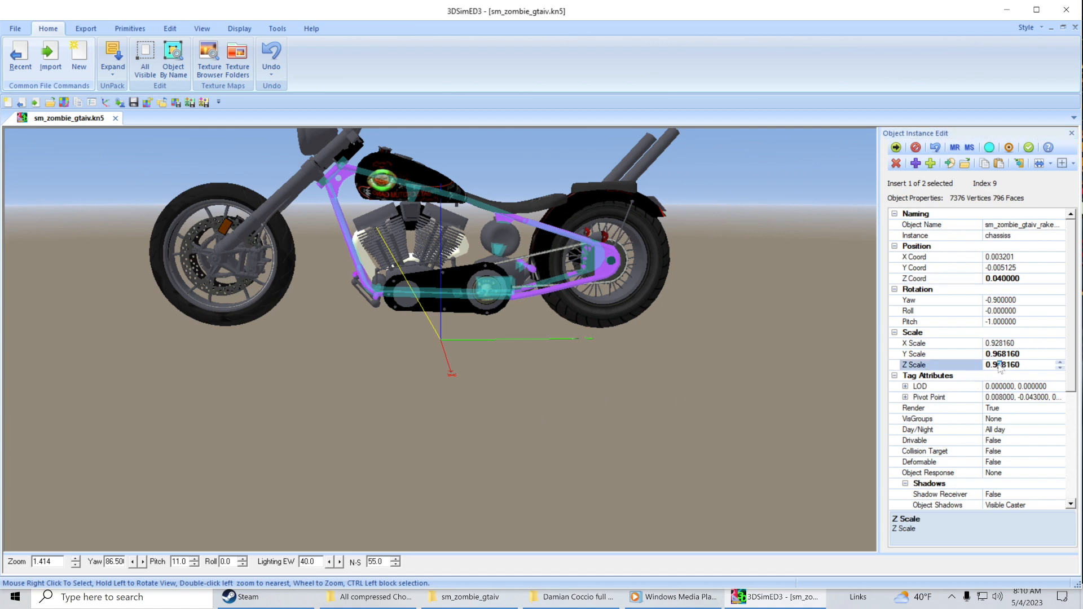
text(4)
click(770, 388)
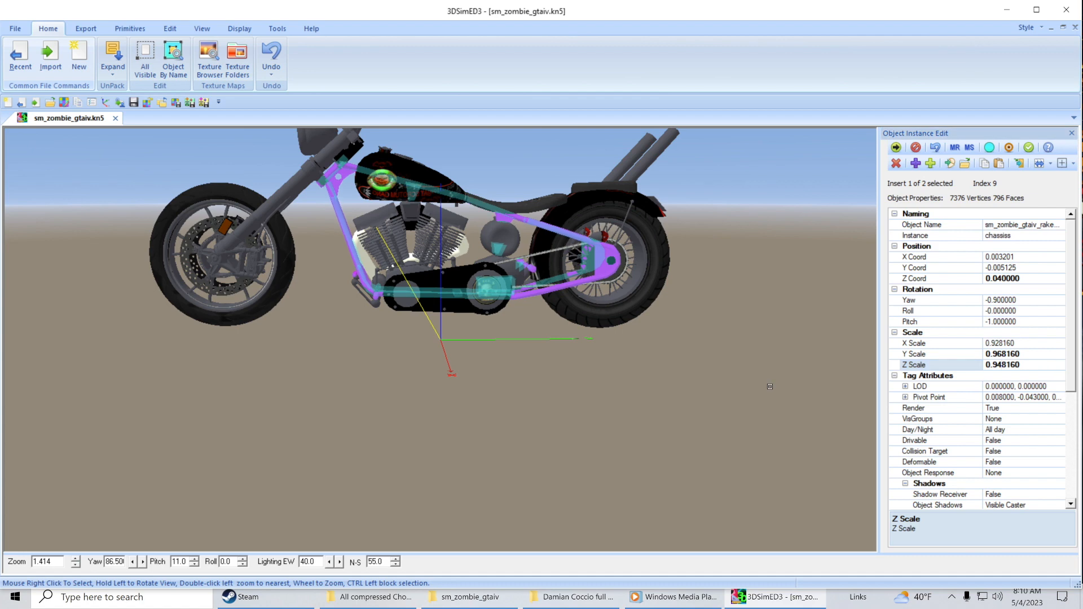
Step: Increase the raked frame's Z scale in steps of 0.01 up to 0.968160
click(1002, 365)
text(5)
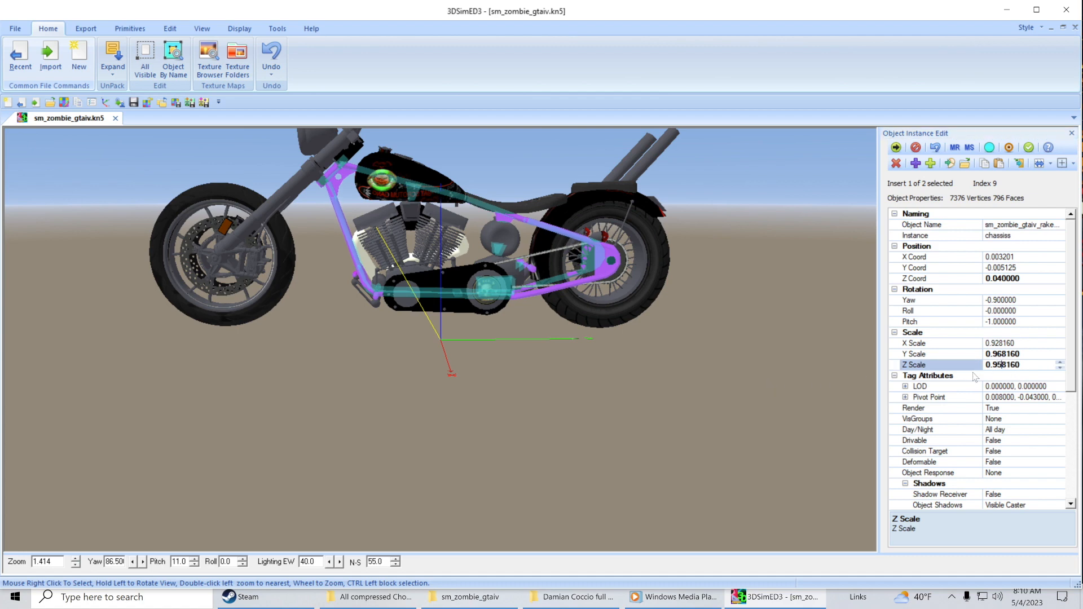
mouse_move(816, 383)
mouse_down()
mouse_move(800, 386)
mouse_move(806, 397)
mouse_move(801, 385)
mouse_up()
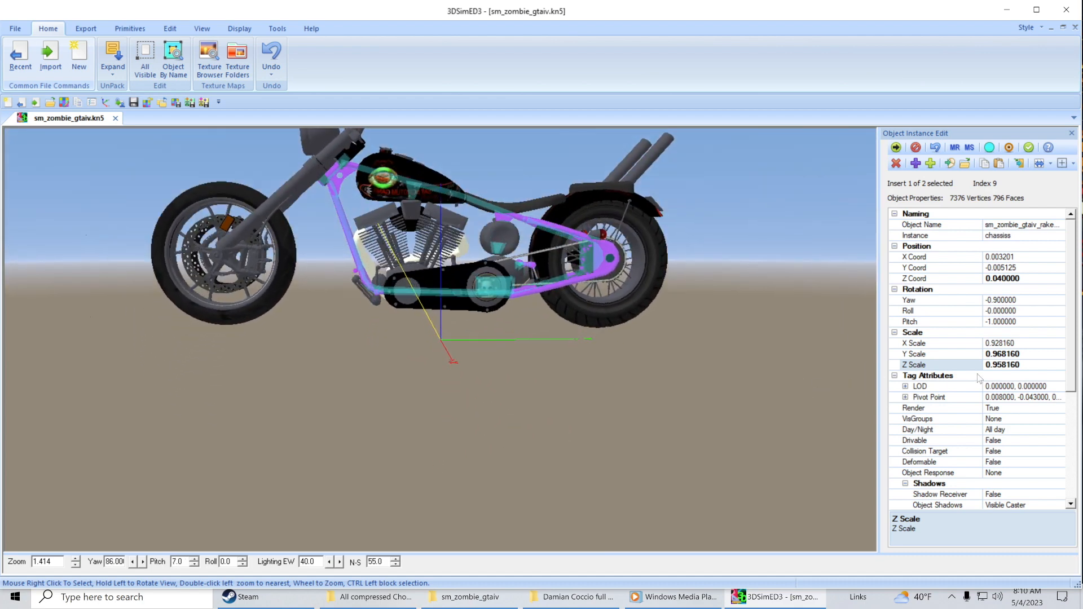
click(1001, 364)
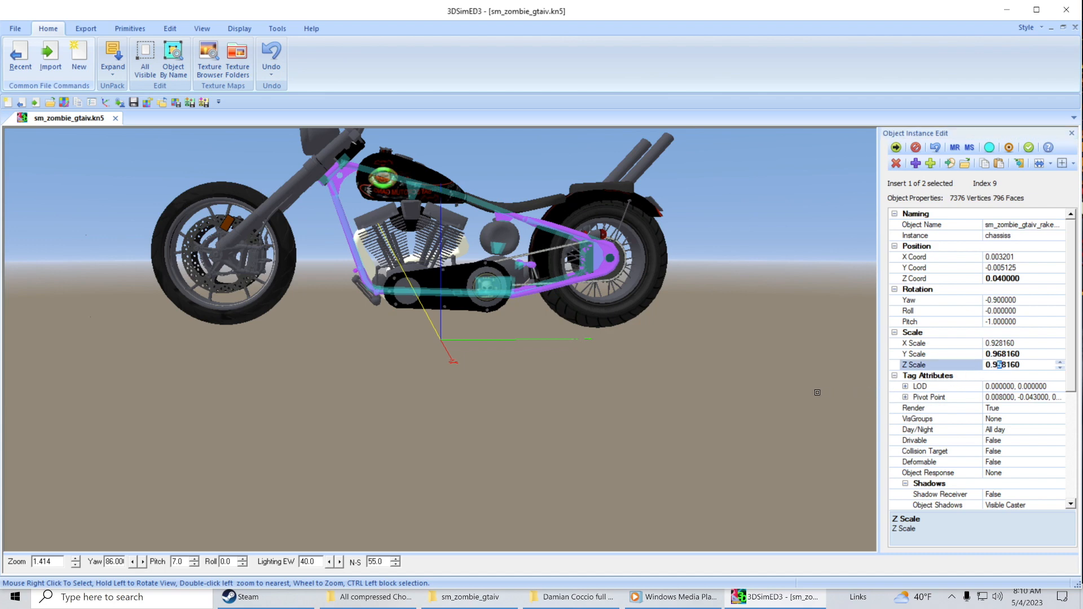
click(785, 392)
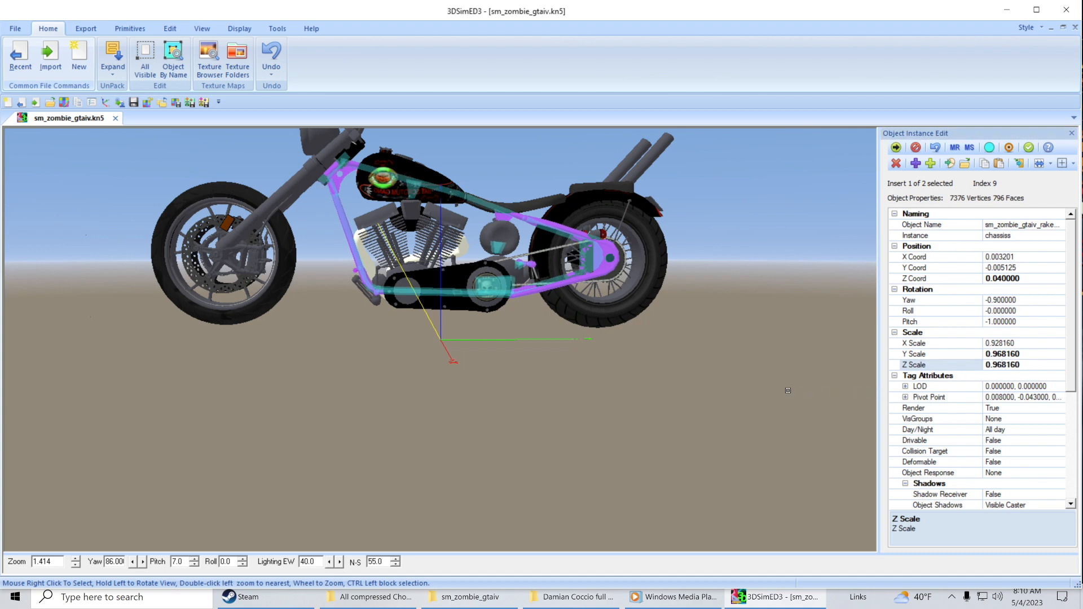
Step: Lower the raked frame to a Z coordinate of 0.033
click(1002, 280)
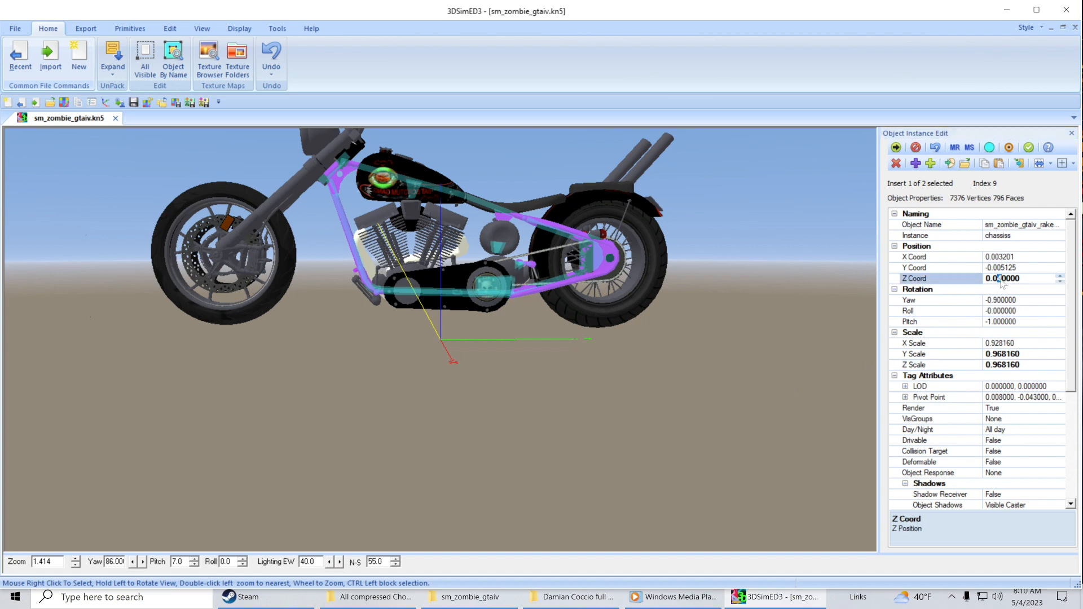
drag(998, 279, 1005, 278)
text(33)
click(810, 354)
mouse_move(782, 363)
mouse_down()
mouse_move(797, 369)
mouse_move(780, 363)
mouse_up()
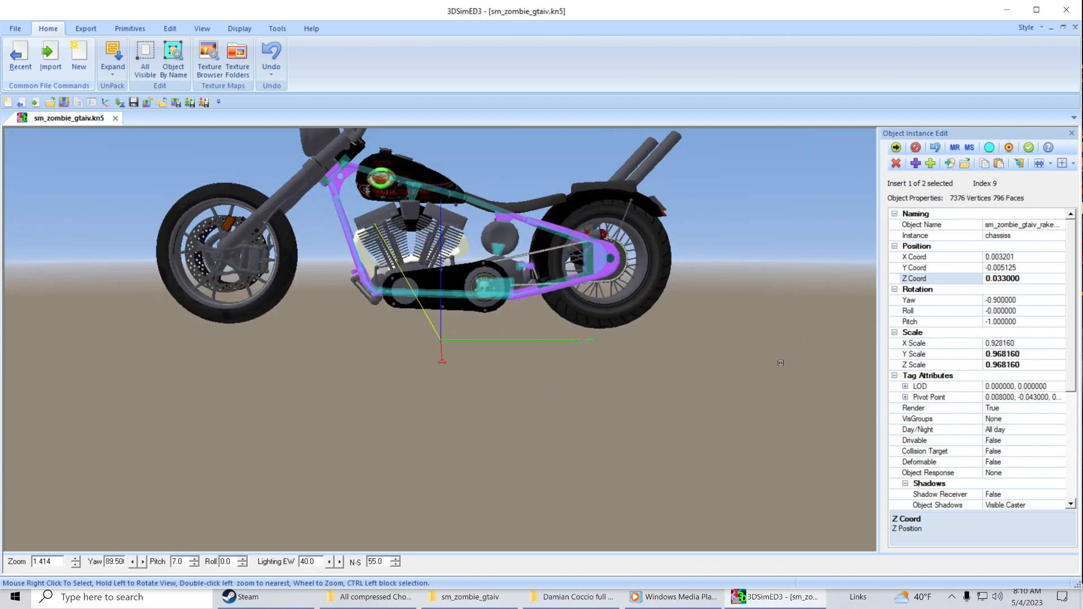
Step: Adjust the raked frame's pitch rotation incrementally to 0.6
click(1028, 322)
key(Down)
key(Up)
key(Up)
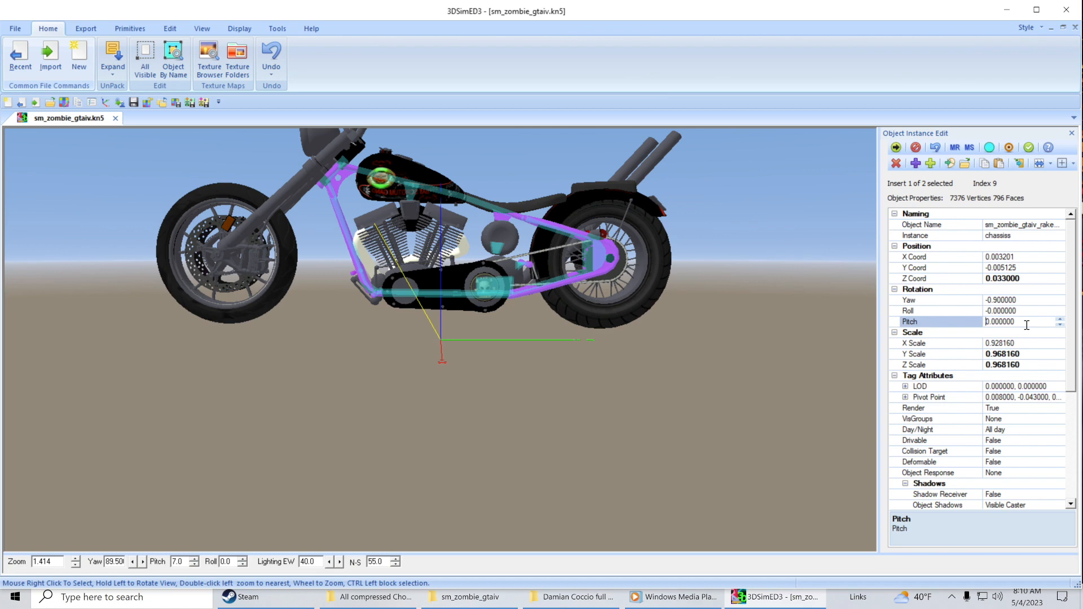
key(Up)
key(Up)
key(Up)
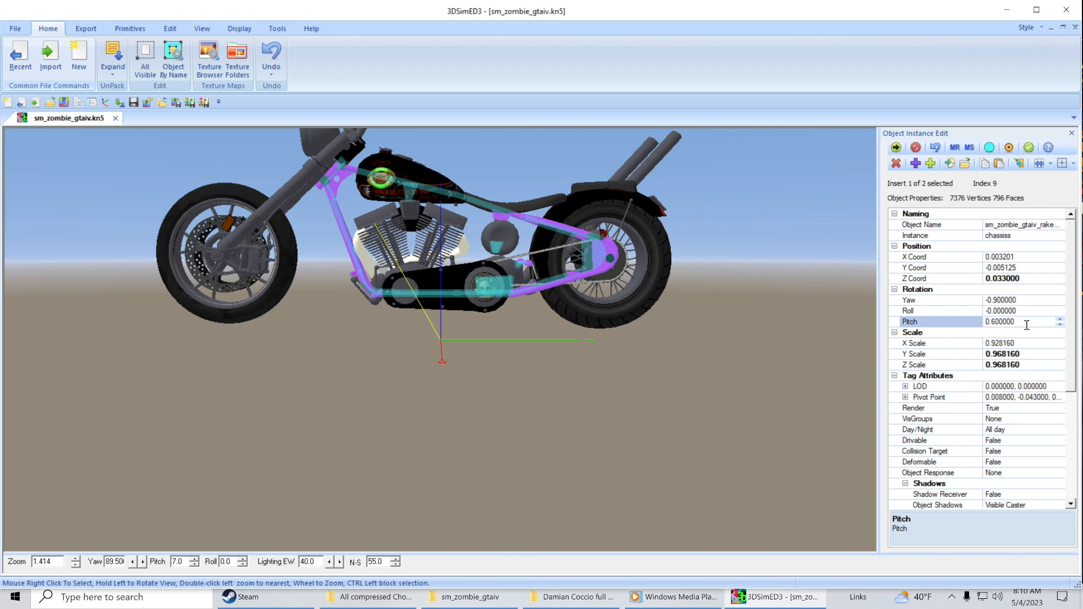
Step: Lower the raked frame's Z coordinate to 0.031 and further to 0.011, checking its alignment beneath the engine
drag(744, 413, 754, 412)
scroll(746, 416, up, 2)
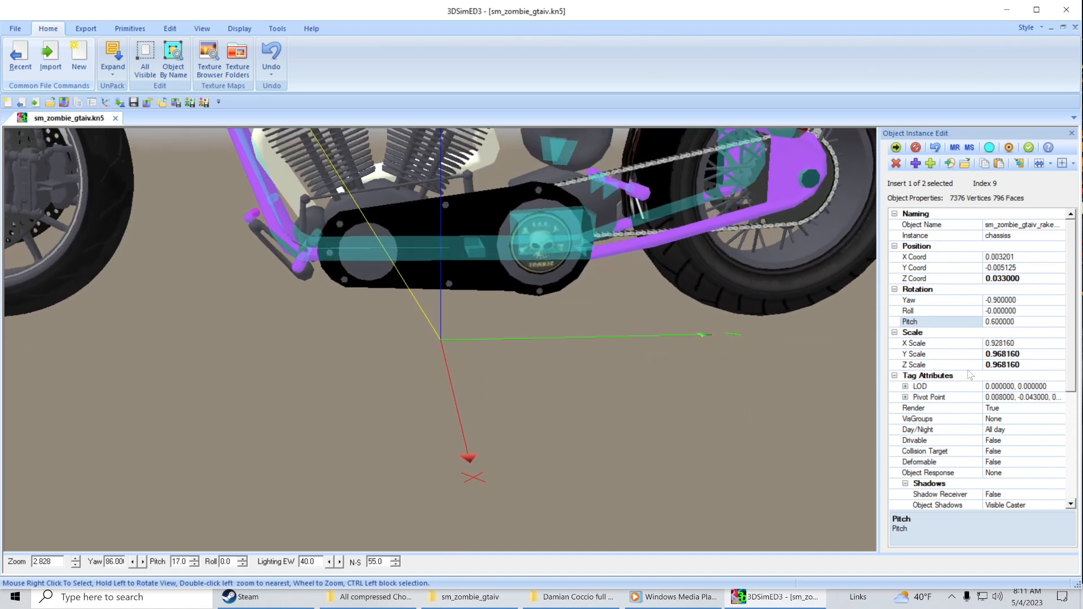
click(1002, 280)
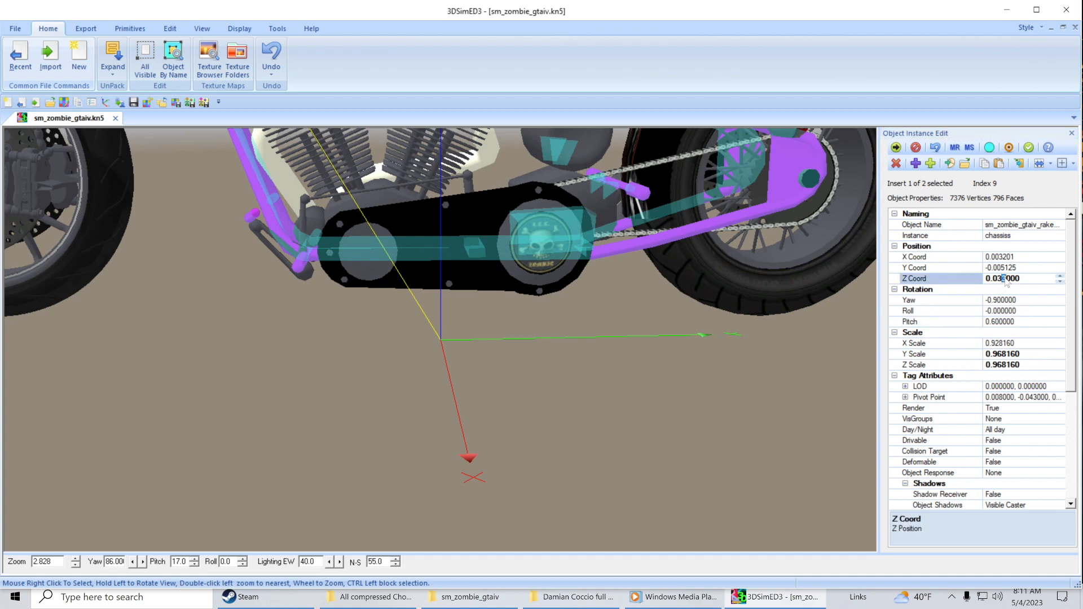
text(1)
click(803, 366)
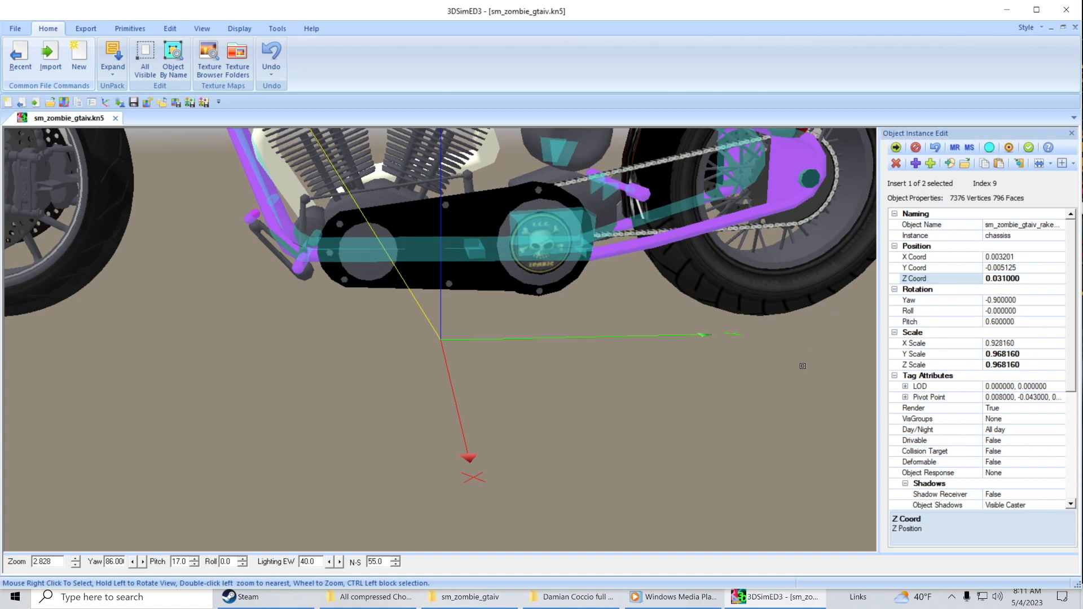
drag(997, 280, 1005, 280)
text(1)
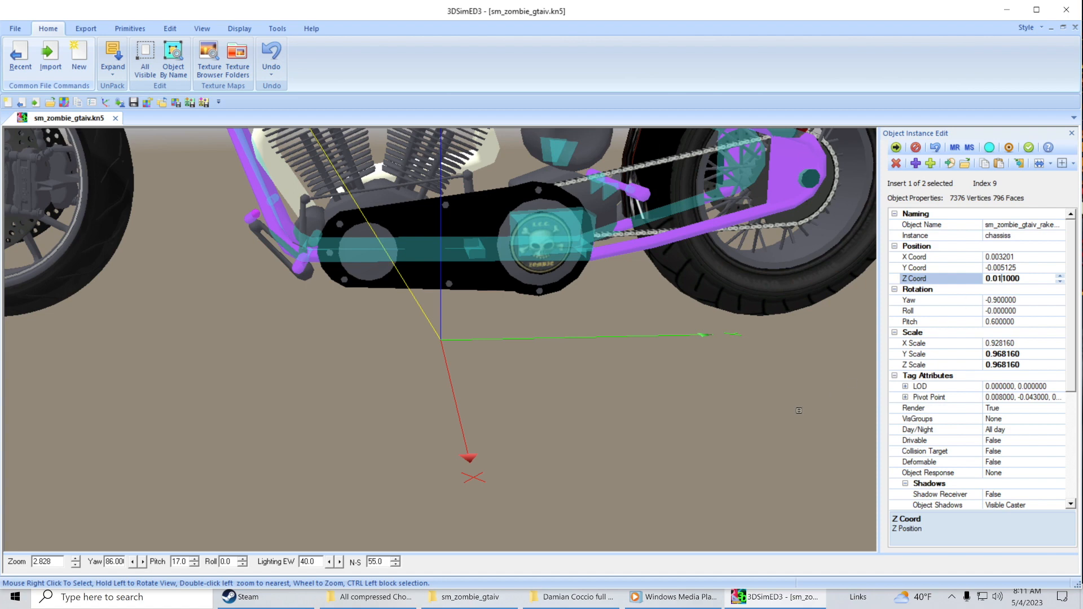
click(787, 414)
drag(789, 415, 790, 412)
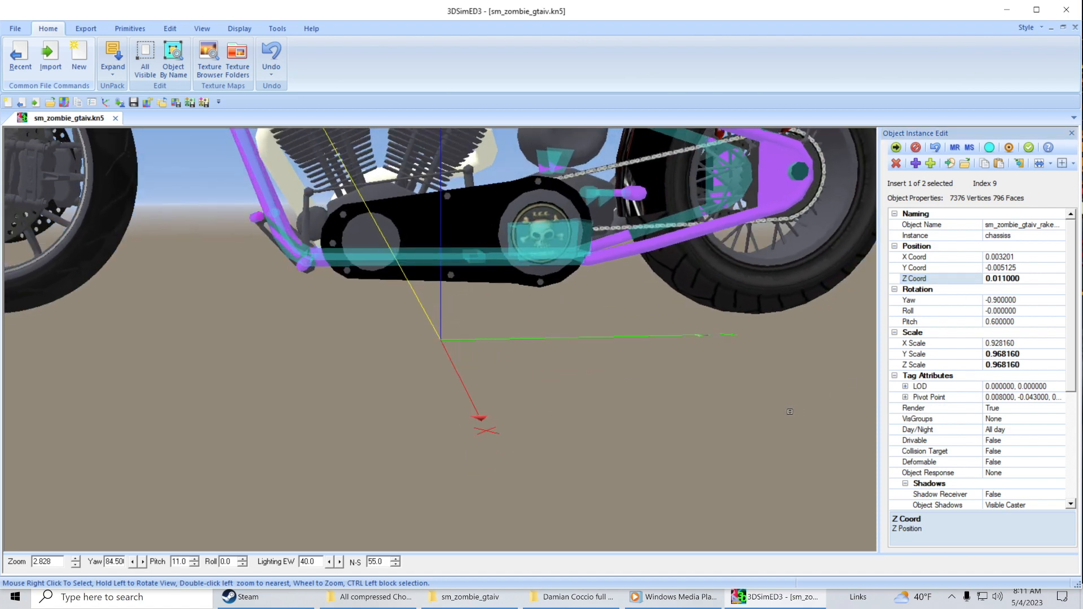
scroll(789, 409, down, 2)
drag(743, 415, 743, 414)
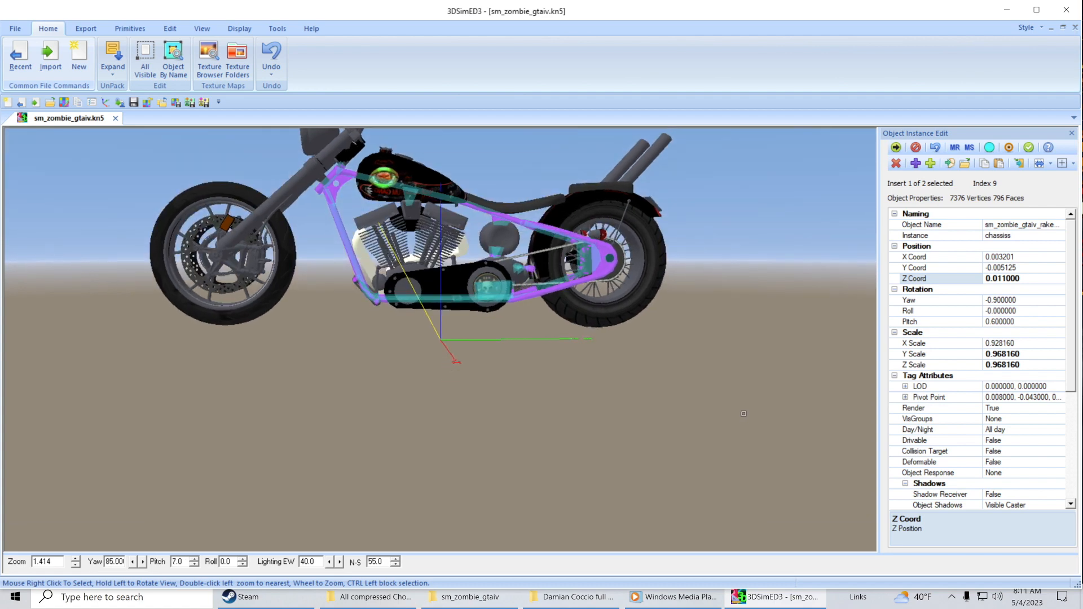
Step: Set the raked frame's Y scale to 0.978160
click(1002, 354)
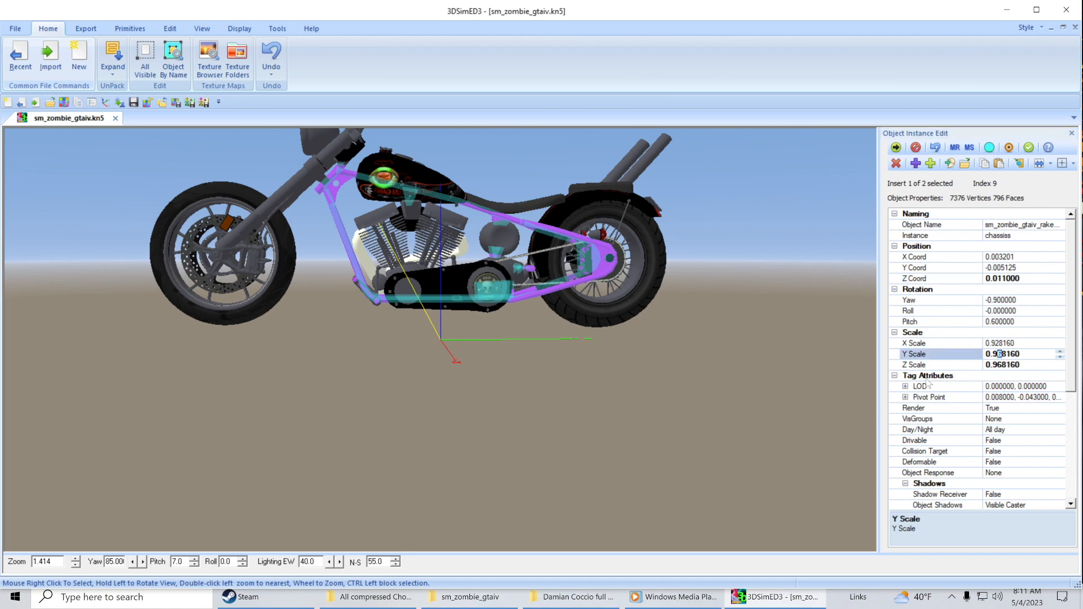
text(7)
click(815, 393)
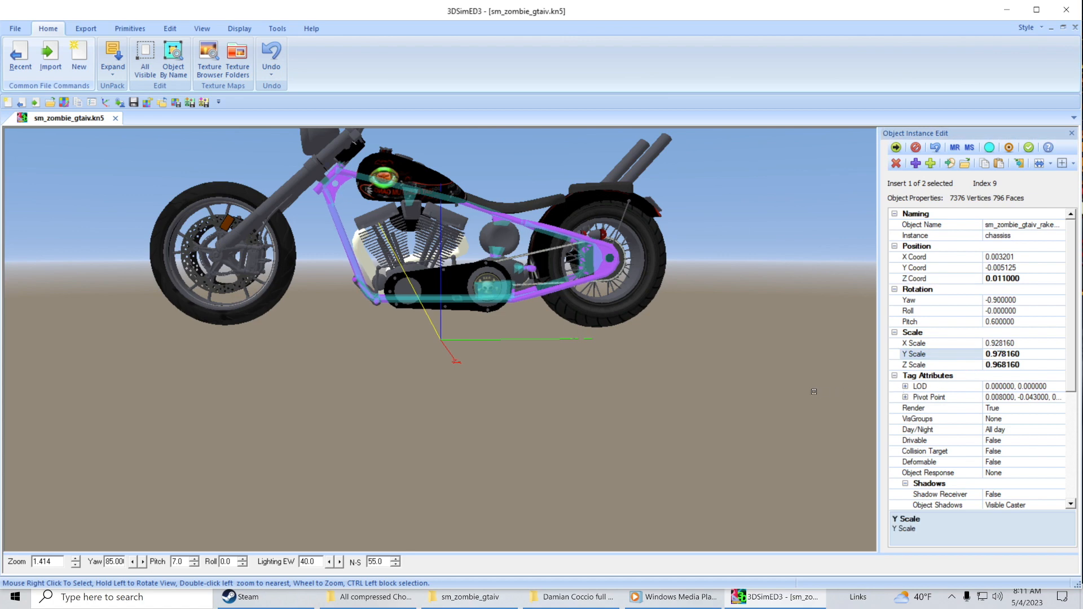
Step: Raise the raked frame's Z scale to 0.988160 and further to 0.998160, checking the fit from the side
click(1004, 365)
key(BackSpace)
text(8)
click(802, 377)
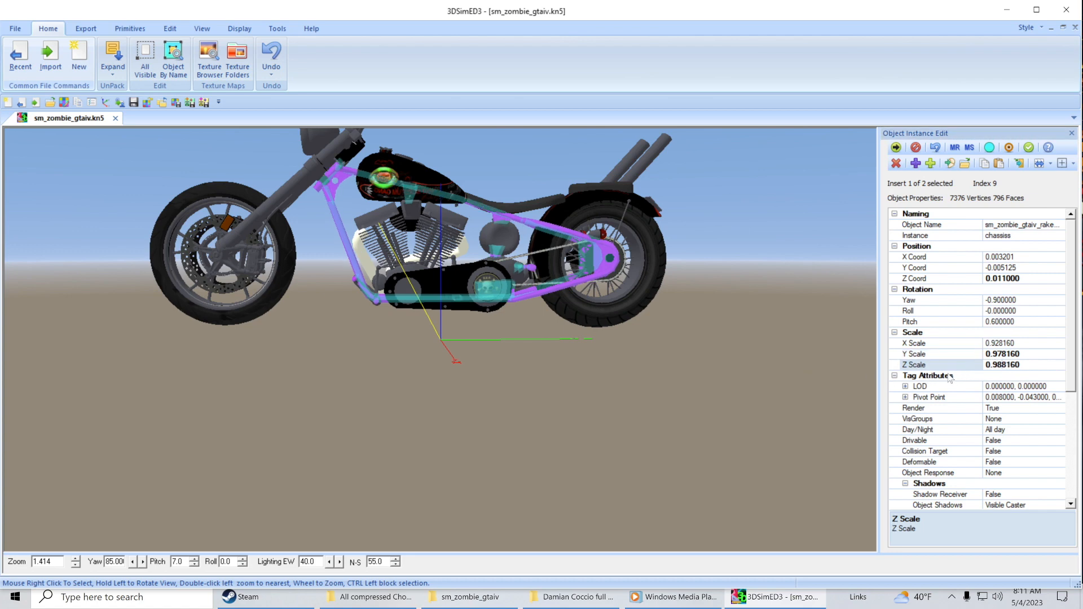
click(1003, 364)
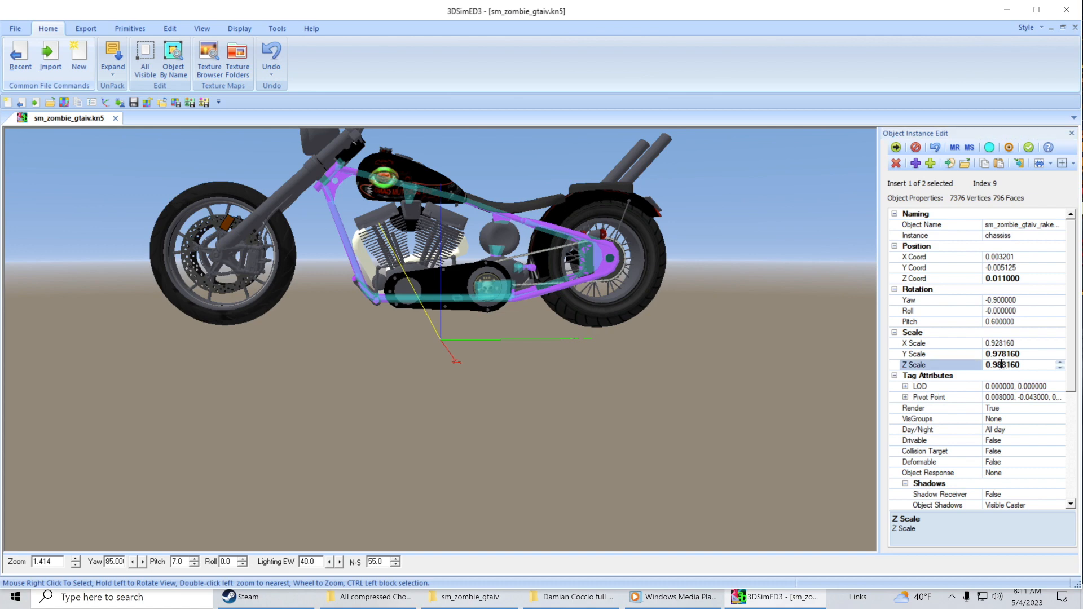
click(806, 380)
drag(795, 388, 625, 393)
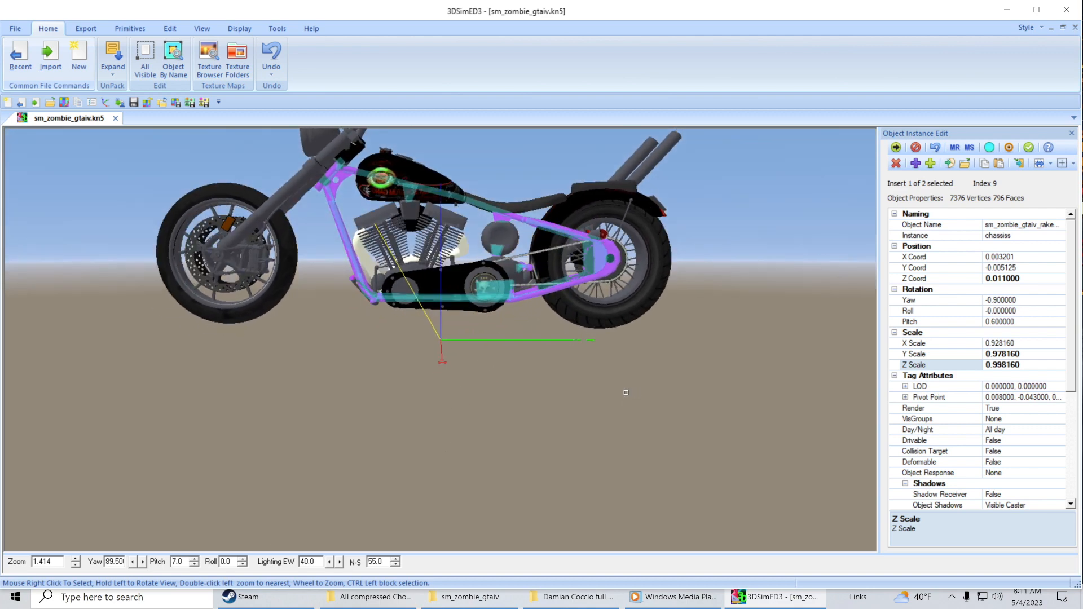
mouse_move(624, 393)
mouse_down()
mouse_move(606, 404)
mouse_move(636, 391)
mouse_up()
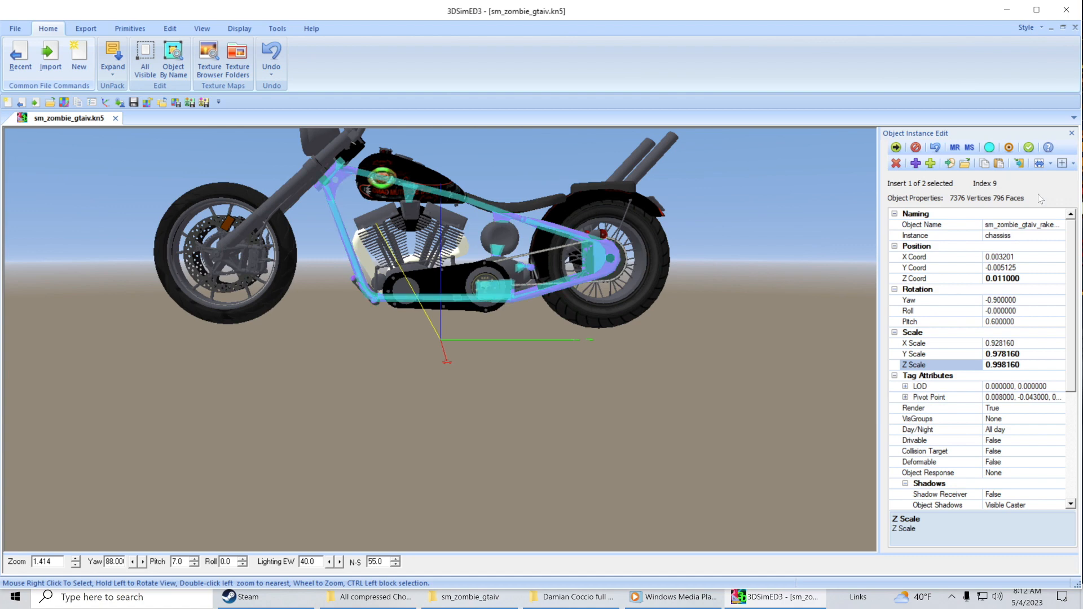
Step: Set Shadow Receiver, Dynamic Caster and Texture Shadow to True for the raked frame and apply the instance edits
scroll(1072, 353, down, 2)
scroll(1073, 353, down, 3)
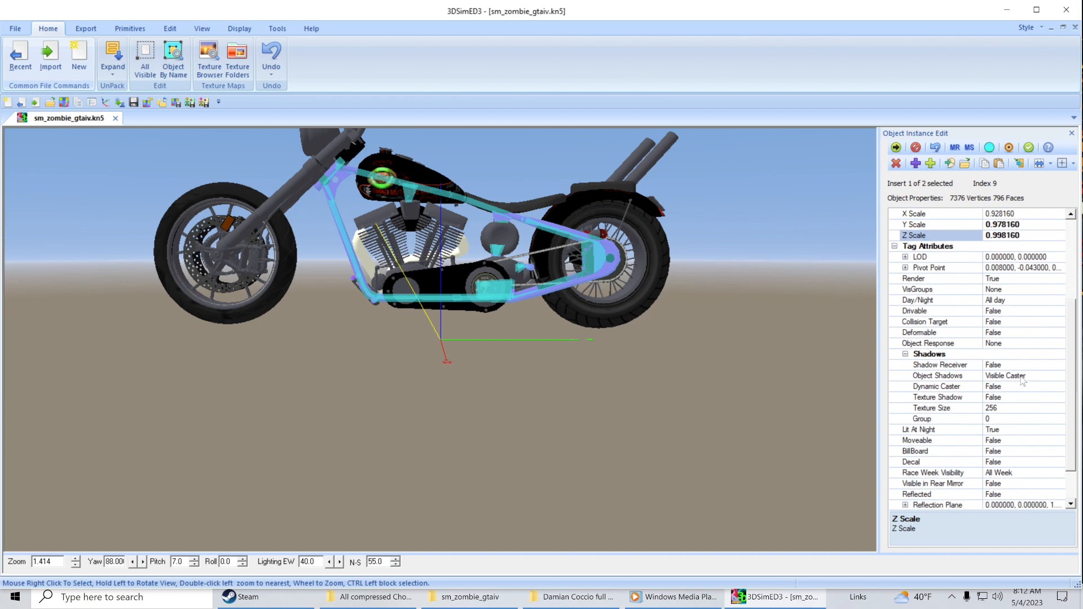
click(1056, 366)
click(1059, 365)
click(1059, 382)
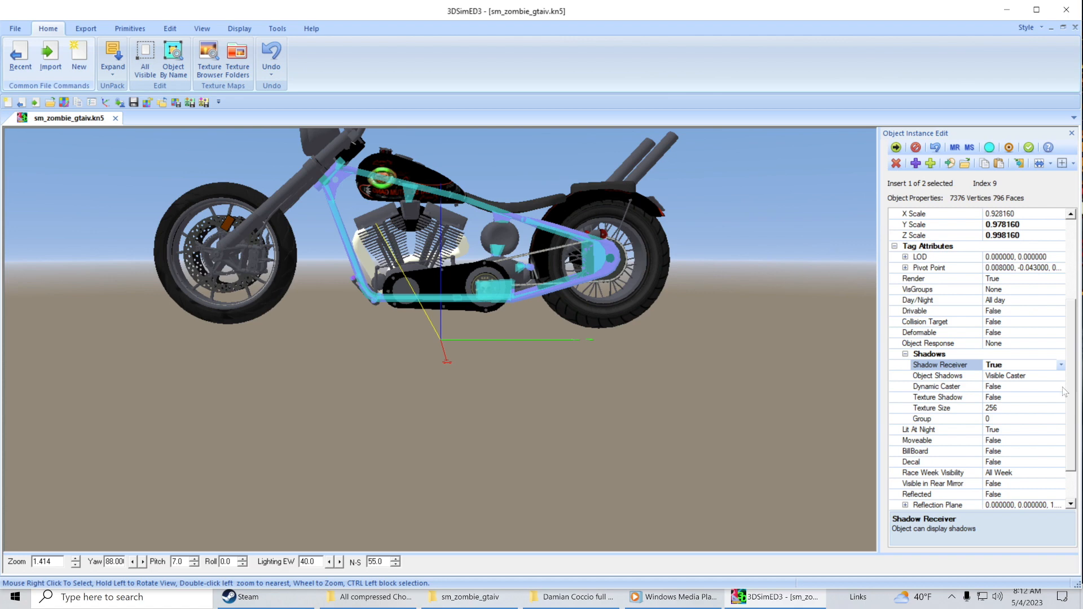
click(1063, 388)
click(1061, 387)
click(1061, 403)
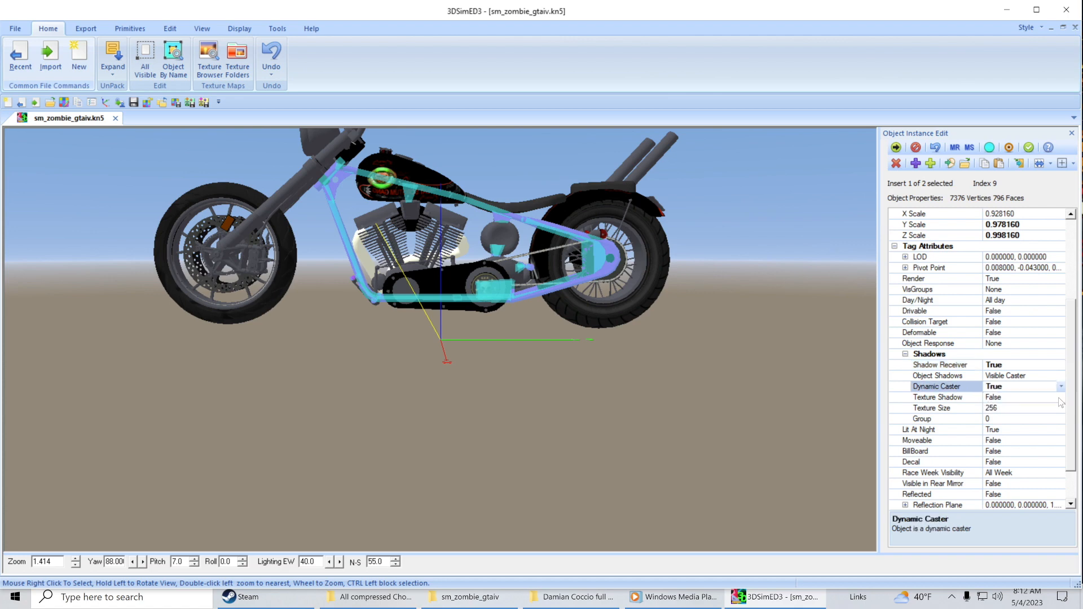
click(1061, 398)
click(1061, 397)
click(1061, 412)
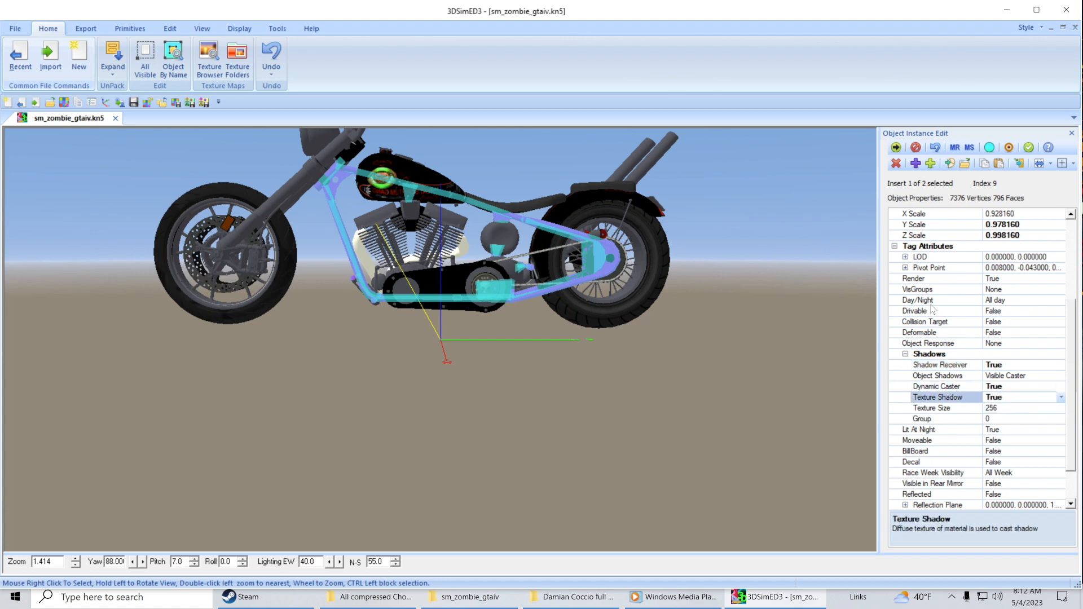
drag(781, 288, 779, 291)
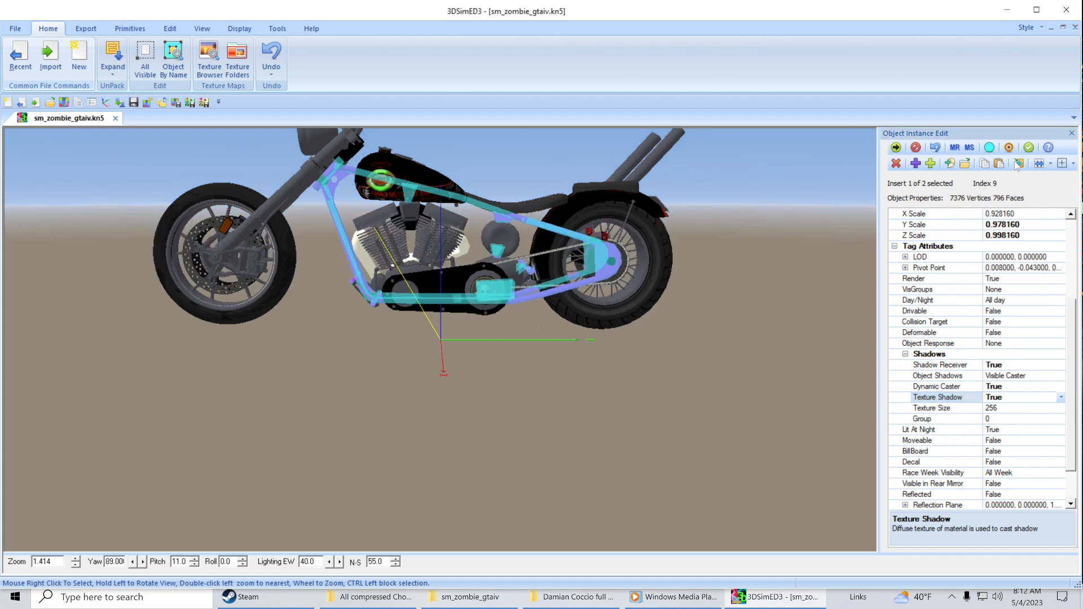
click(1029, 148)
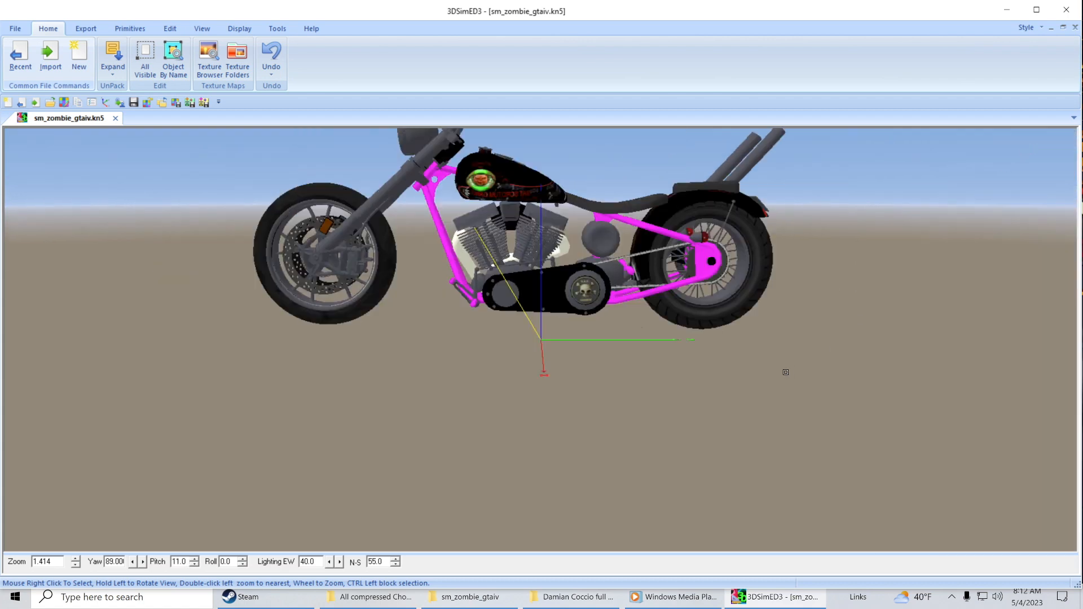
Step: Examine the raked frame's fit around the engine, tank and rear wheel from the side, above and below
drag(784, 372, 769, 376)
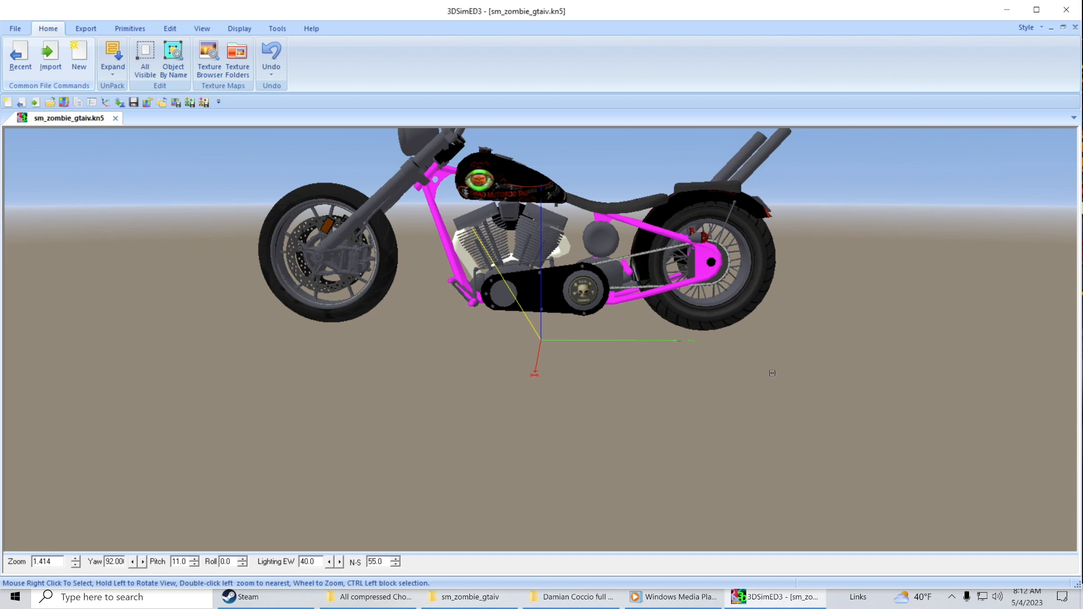
drag(775, 354, 782, 366)
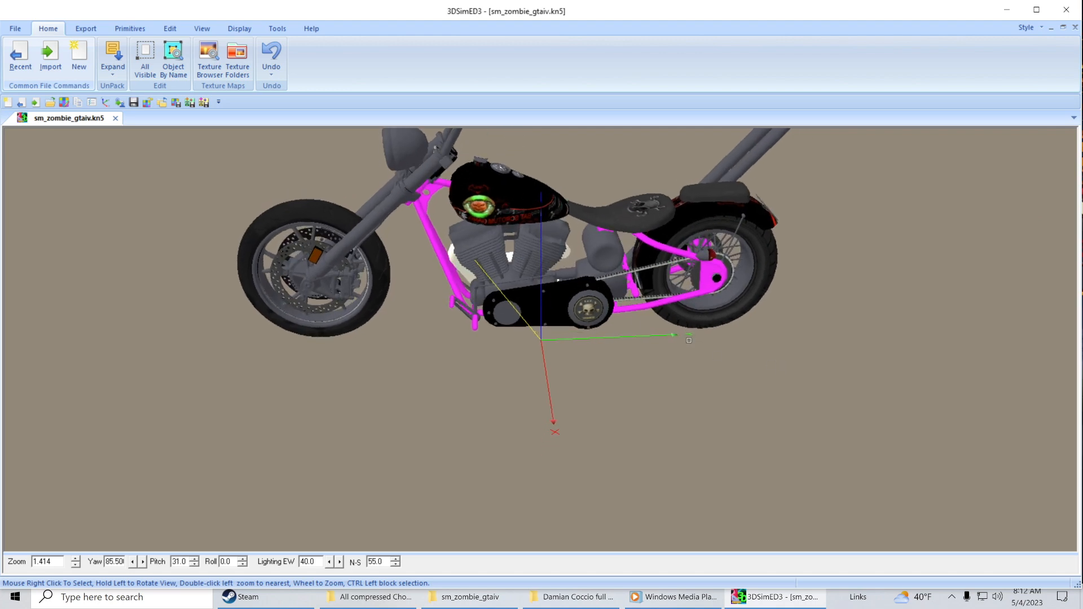
drag(657, 374, 673, 372)
drag(685, 372, 662, 372)
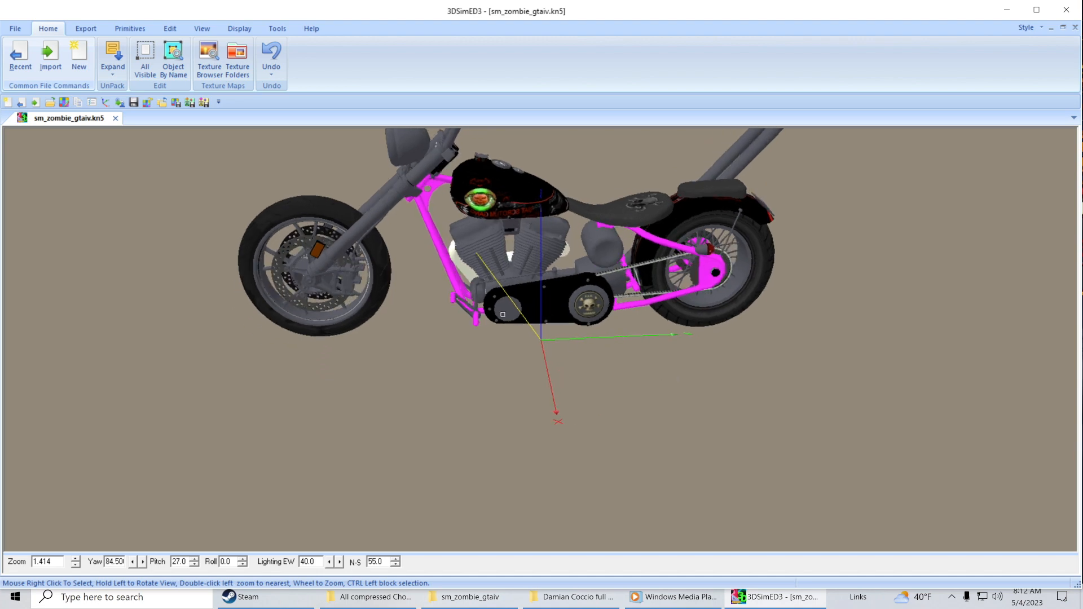
drag(408, 314, 371, 295)
scroll(462, 274, up, 2)
drag(545, 294, 562, 287)
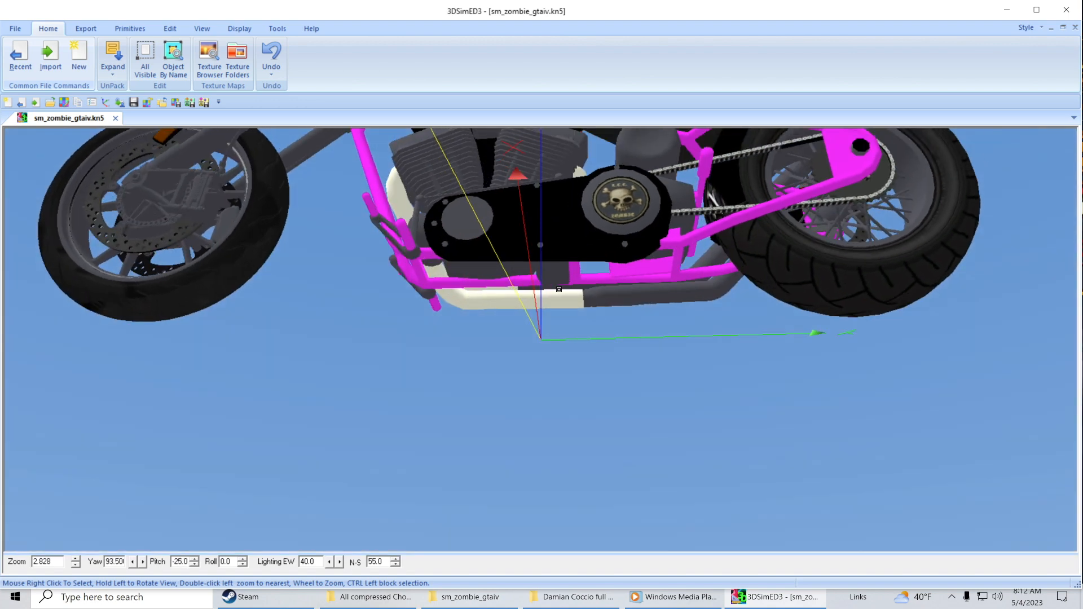
key(Up)
key(Up)
key(Up)
key(Up)
key(Up)
key(Up)
key(Up)
key(Up)
key(Up)
key(Up)
key(Up)
key(Up)
key(Up)
key(Up)
key(Up)
key(Up)
key(Up)
key(Up)
key(Up)
key(Up)
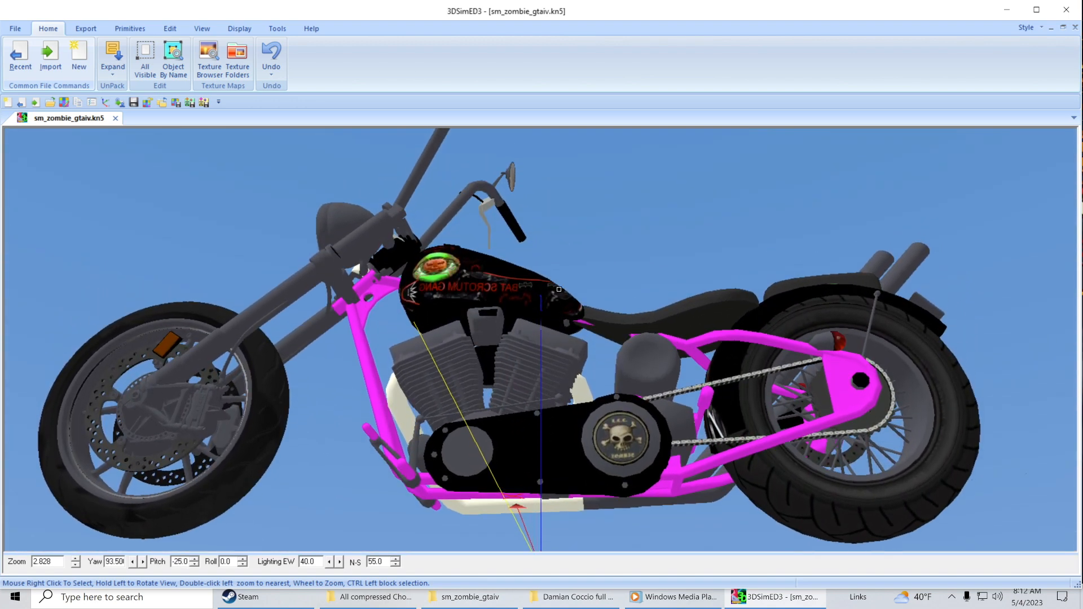
drag(611, 314, 598, 314)
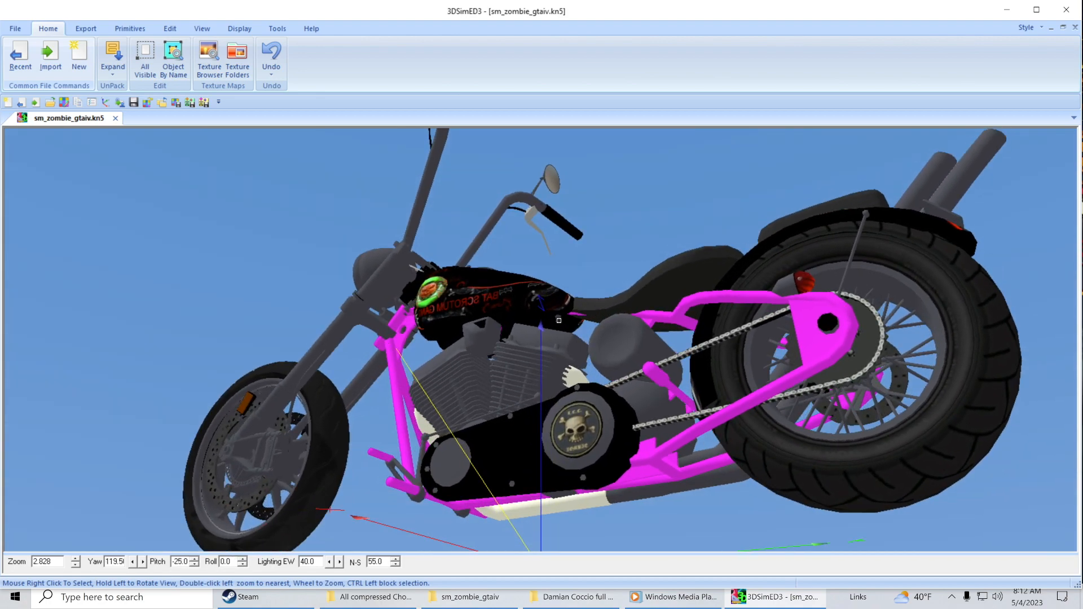
right_click(558, 337)
mouse_move(610, 403)
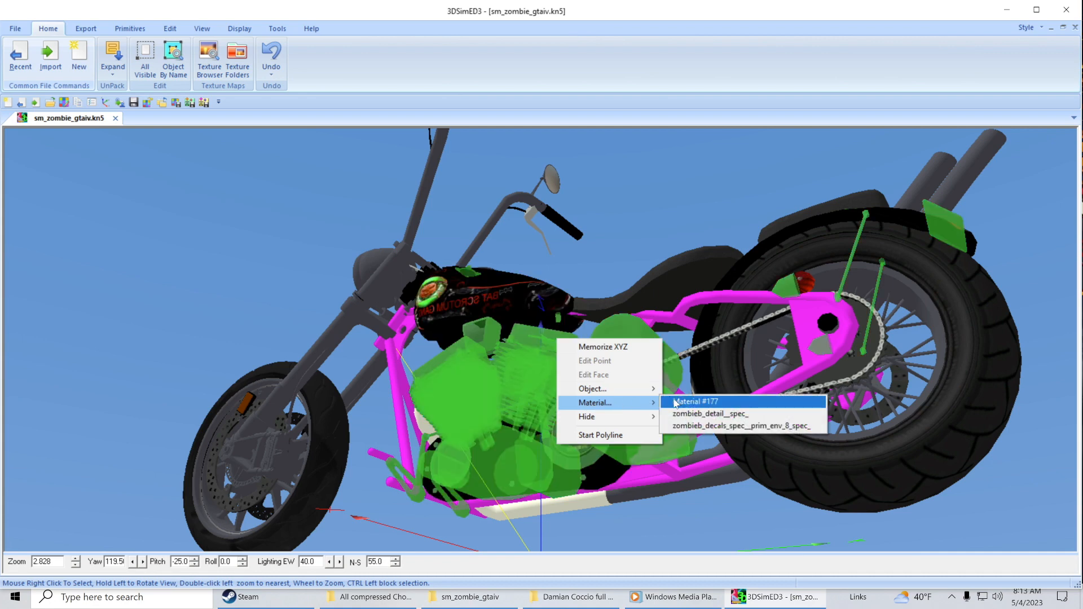
click(653, 234)
Step: Copy the properties of the gold material used on the front forks
drag(628, 244, 634, 251)
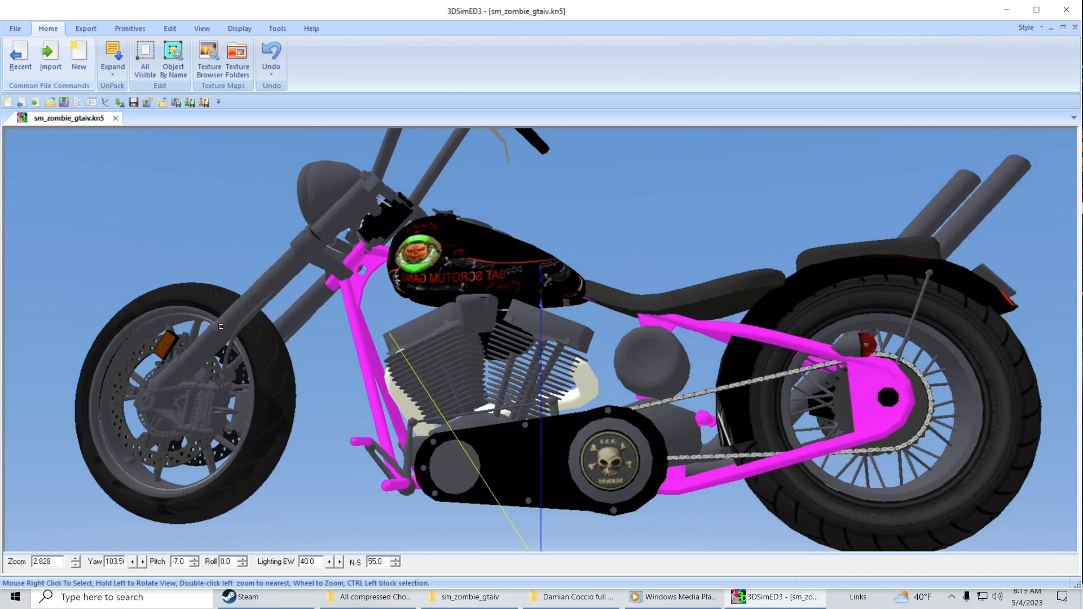
right_click(230, 339)
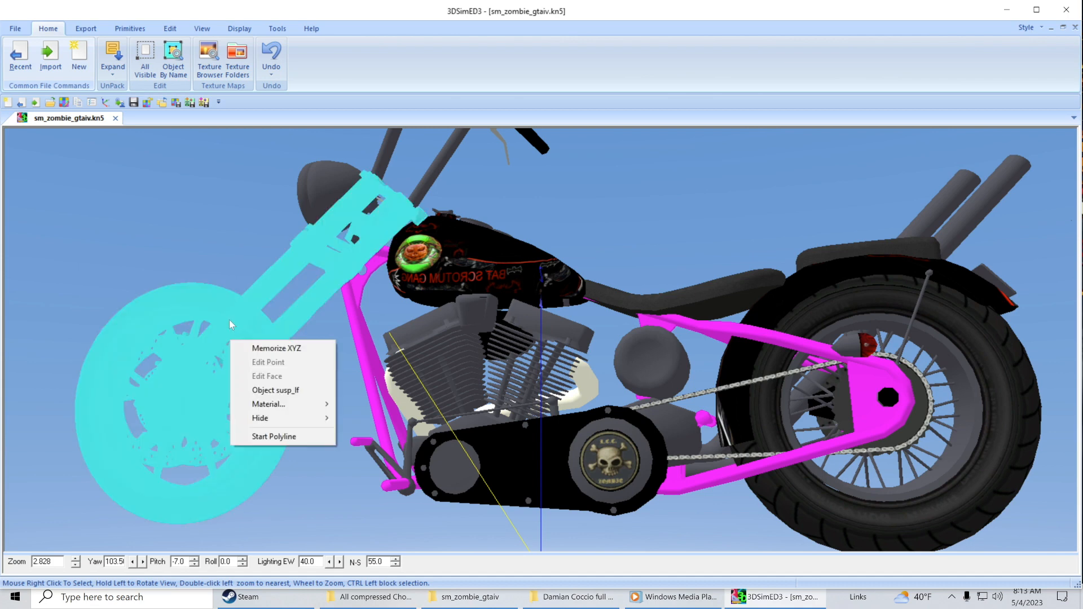
mouse_move(305, 404)
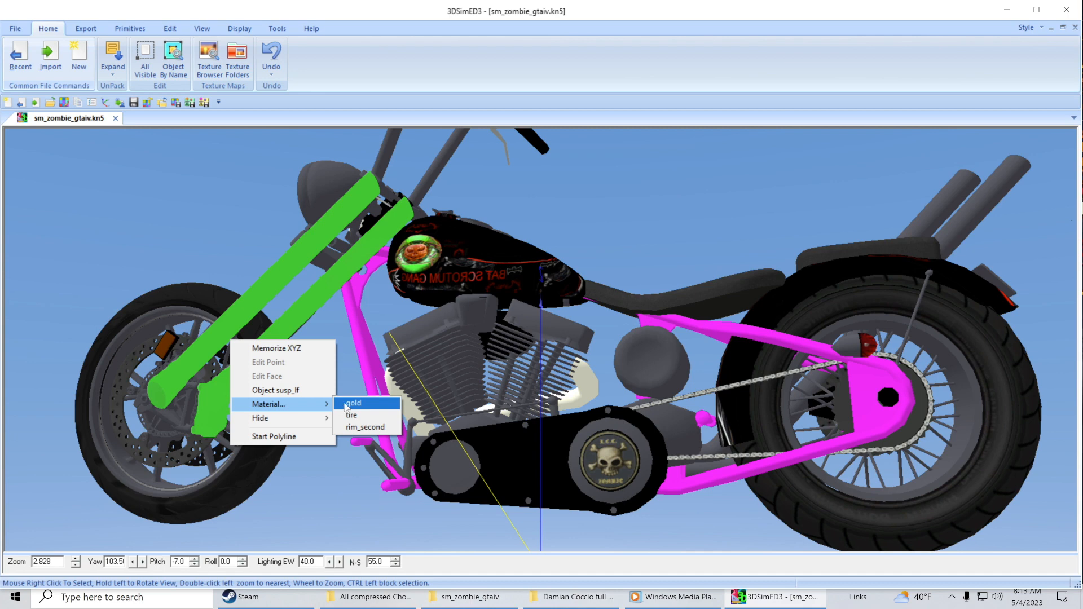
click(341, 405)
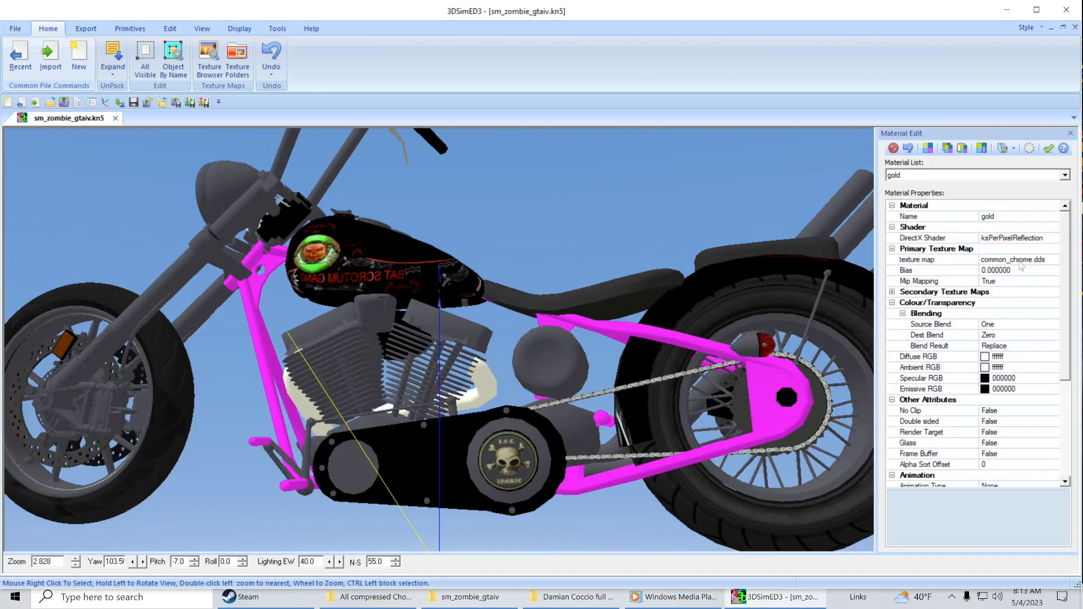
click(948, 148)
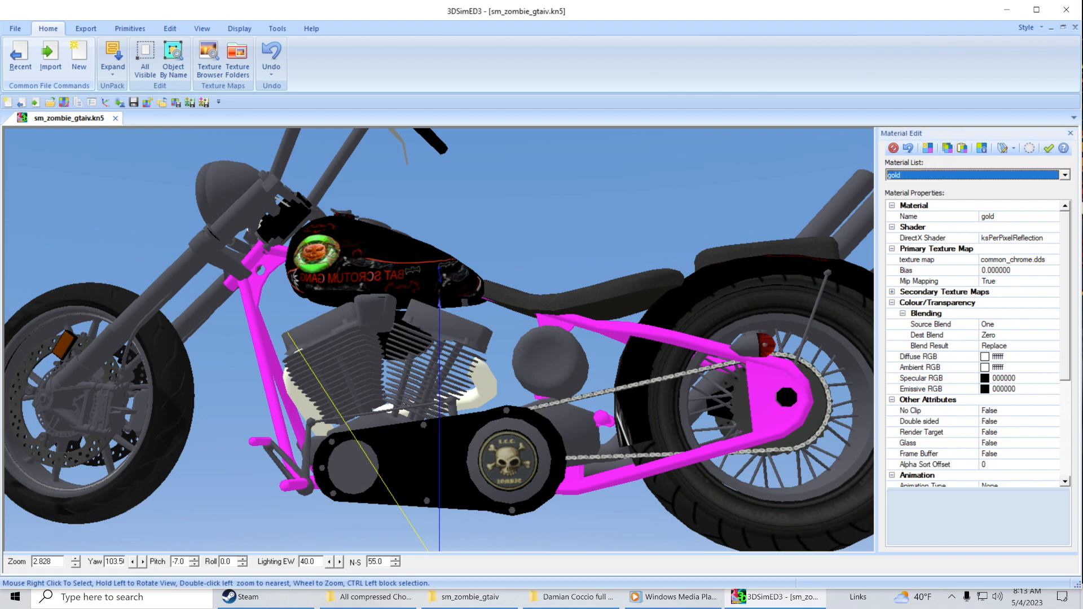
Step: Paste the copied material properties onto the raked frame's zombieber_detail__spec_ material, overwriting its texture maps
right_click(249, 311)
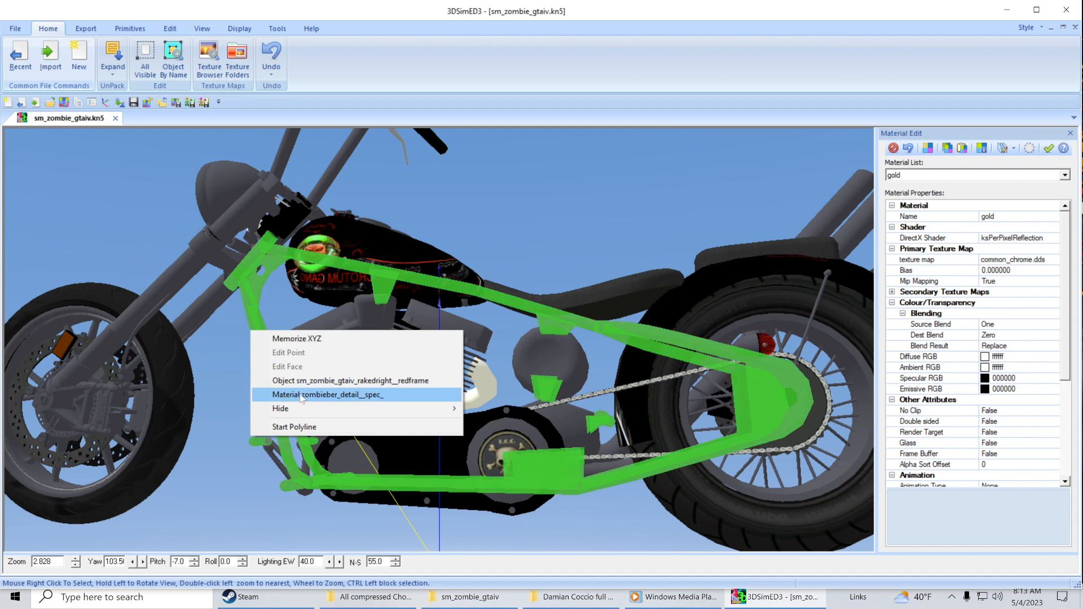
click(302, 395)
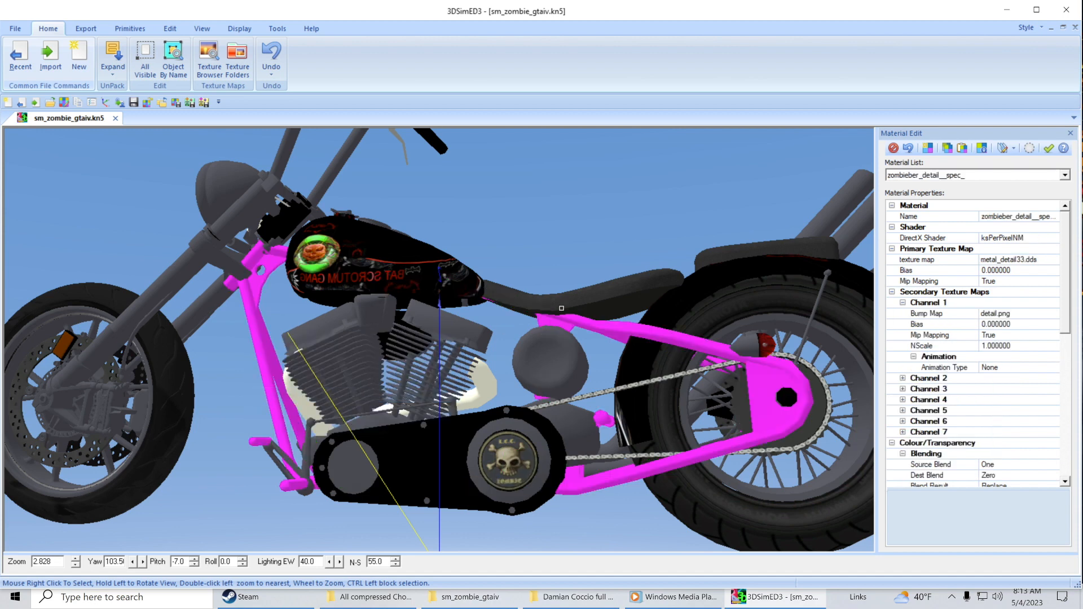
click(966, 154)
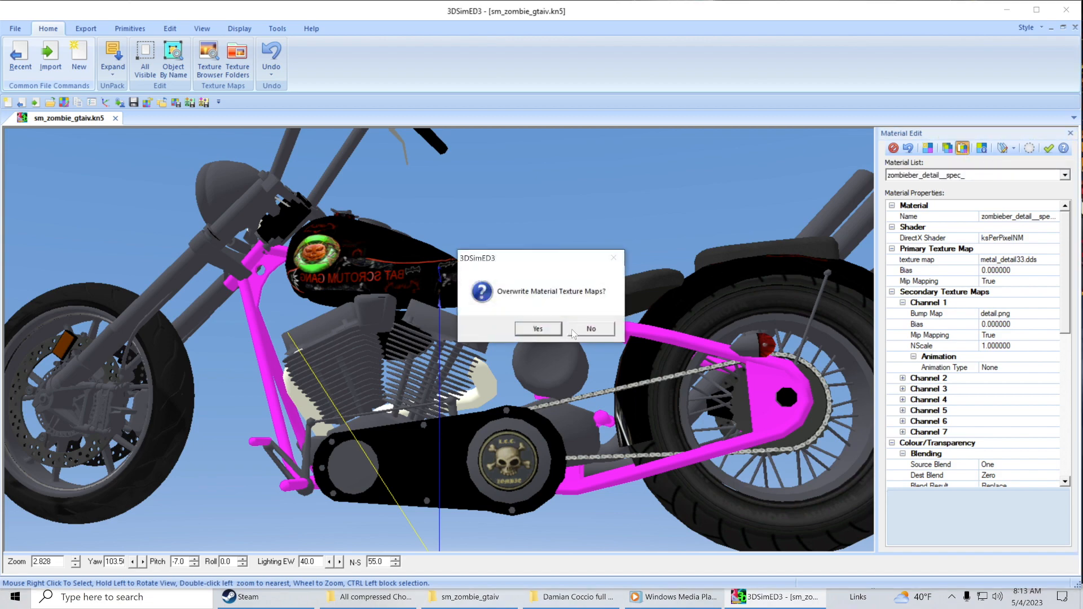
click(538, 329)
mouse_move(544, 208)
mouse_down()
mouse_move(547, 223)
mouse_move(533, 227)
mouse_move(550, 215)
mouse_up()
scroll(549, 216, down, 1)
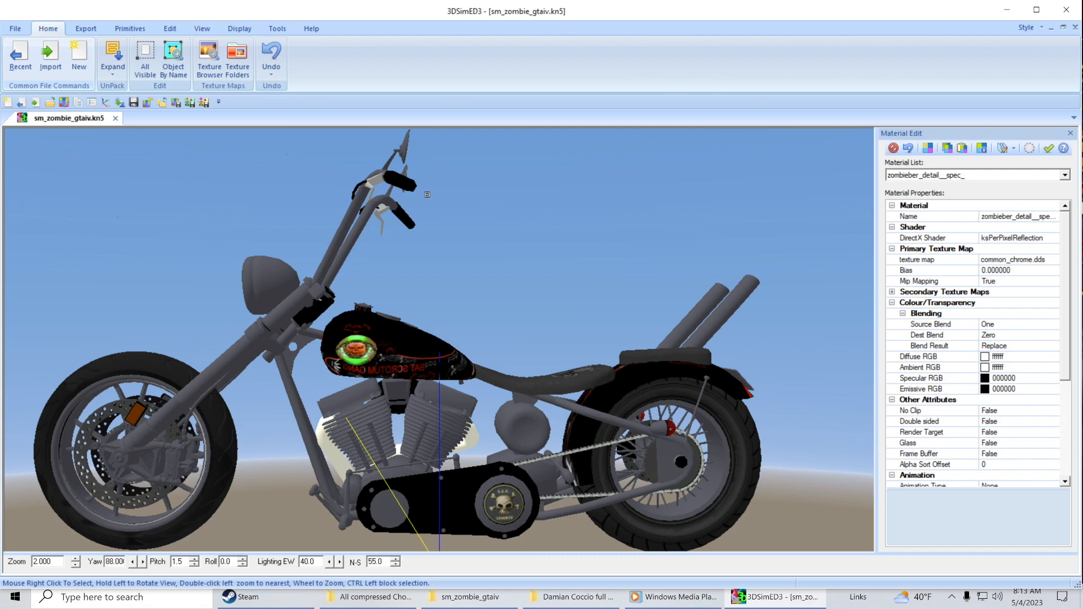
Step: Look through the CHROMED PARTS and HD engine assembly subfolders of the materials folder for an engine part to import
click(50, 56)
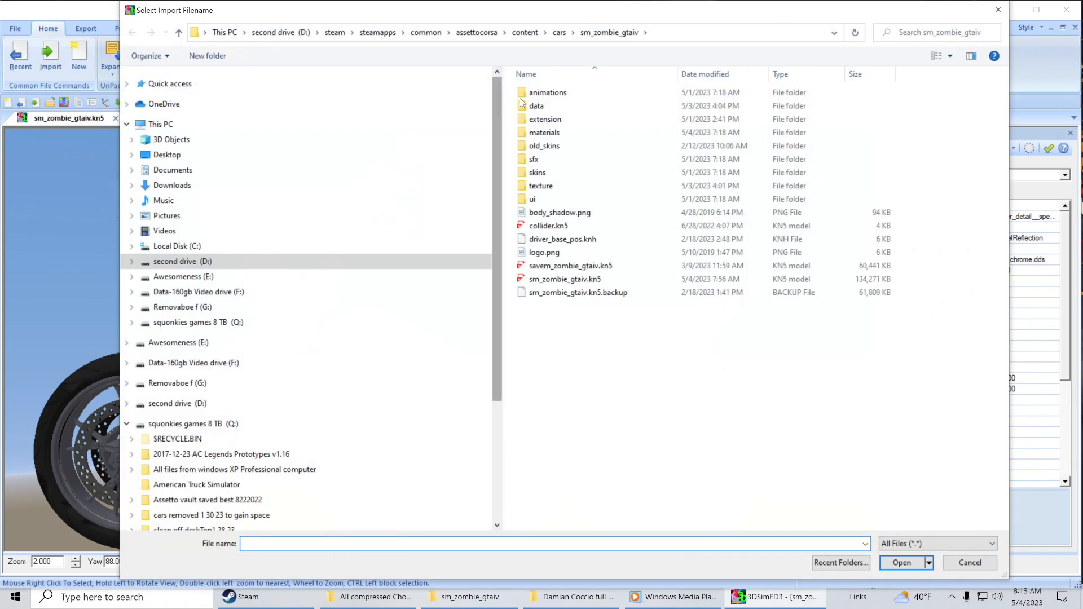
double_click(544, 134)
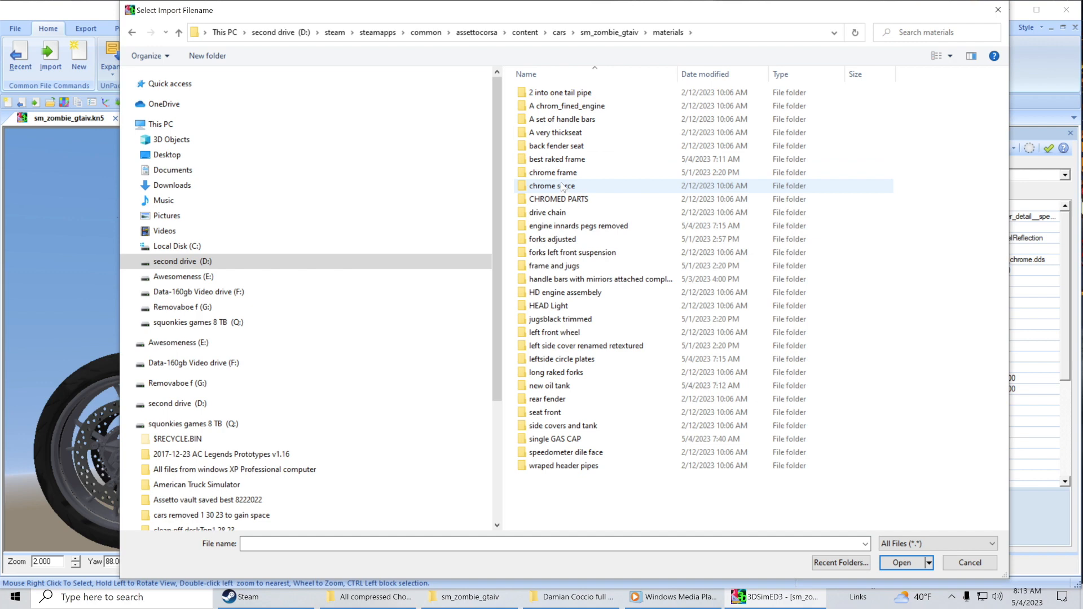
double_click(561, 201)
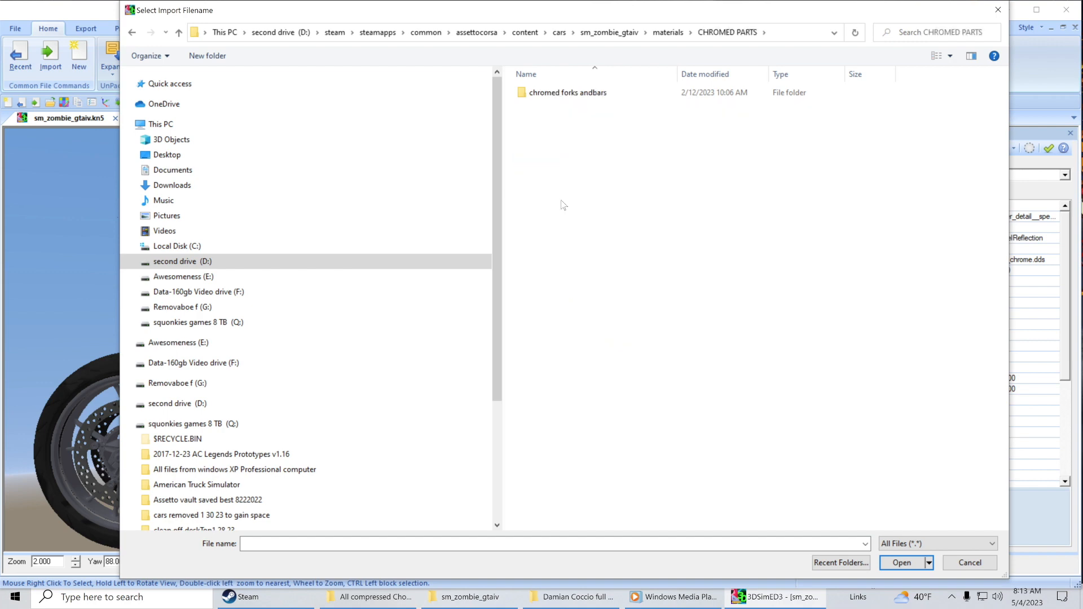
click(555, 97)
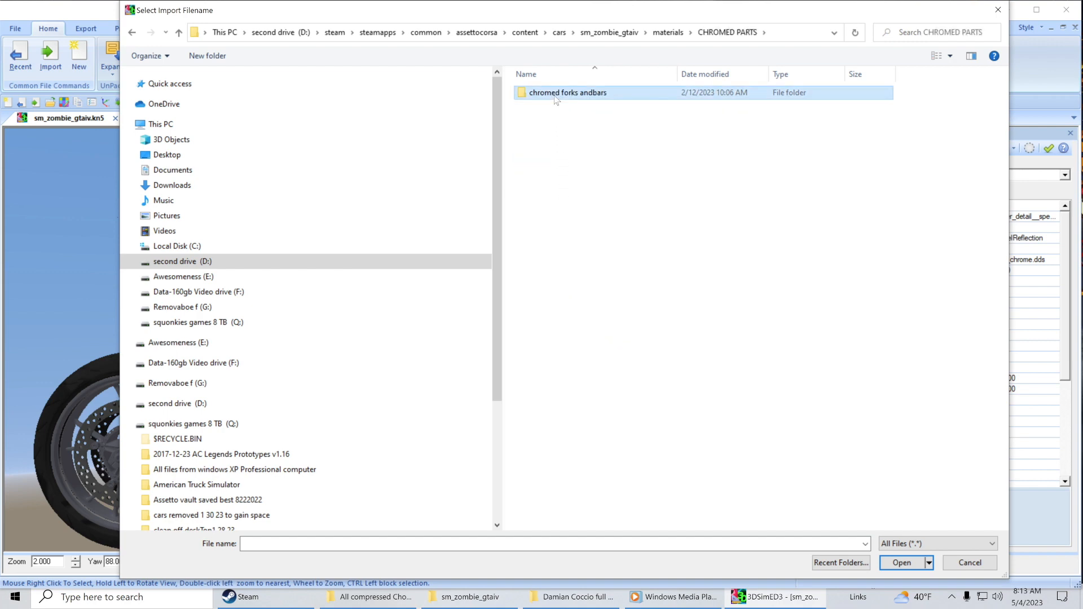
double_click(556, 93)
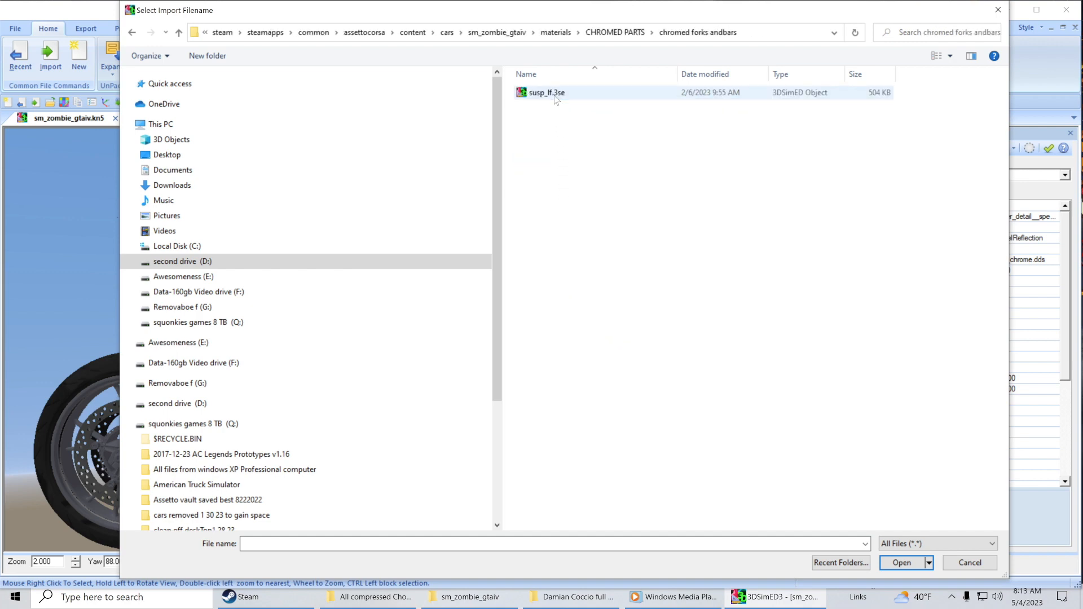
click(132, 34)
click(132, 33)
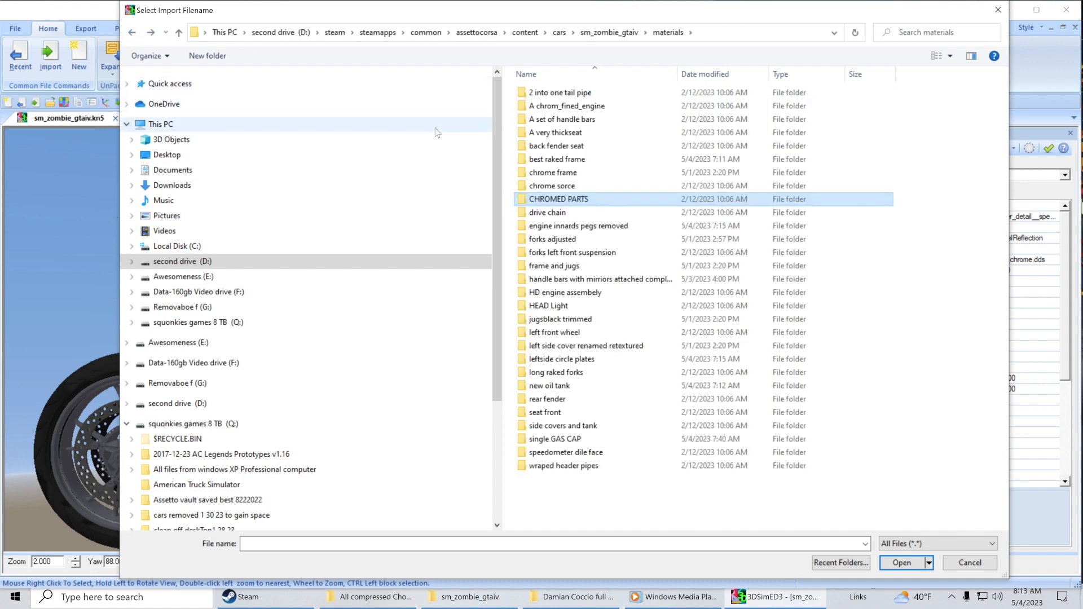
double_click(555, 294)
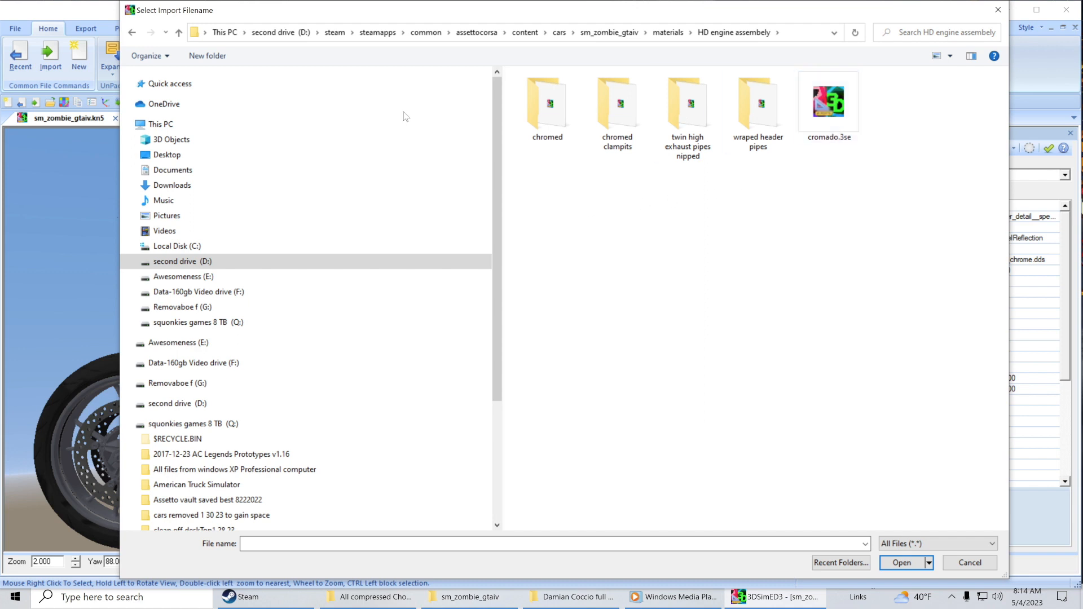
click(133, 35)
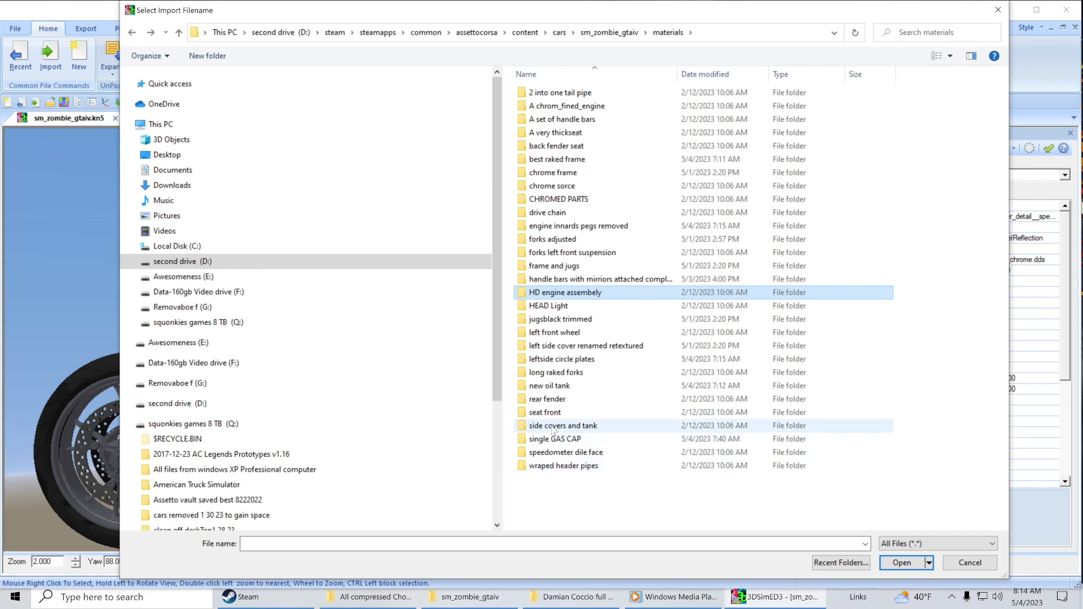
Step: Import juggsblack_trimmed.3se from the jugsblack trimmed folder
double_click(542, 320)
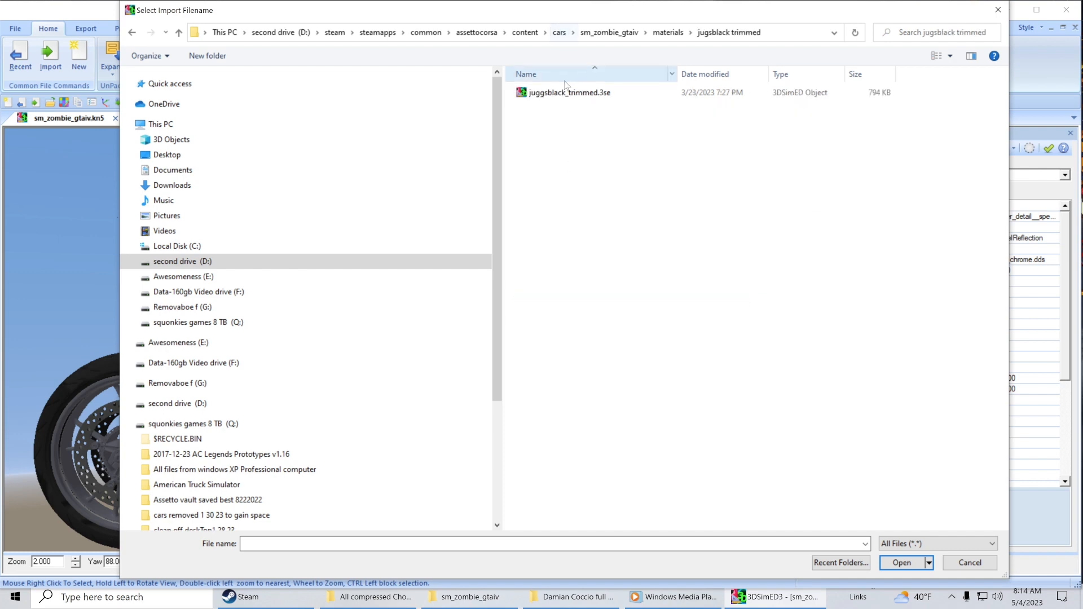
click(559, 94)
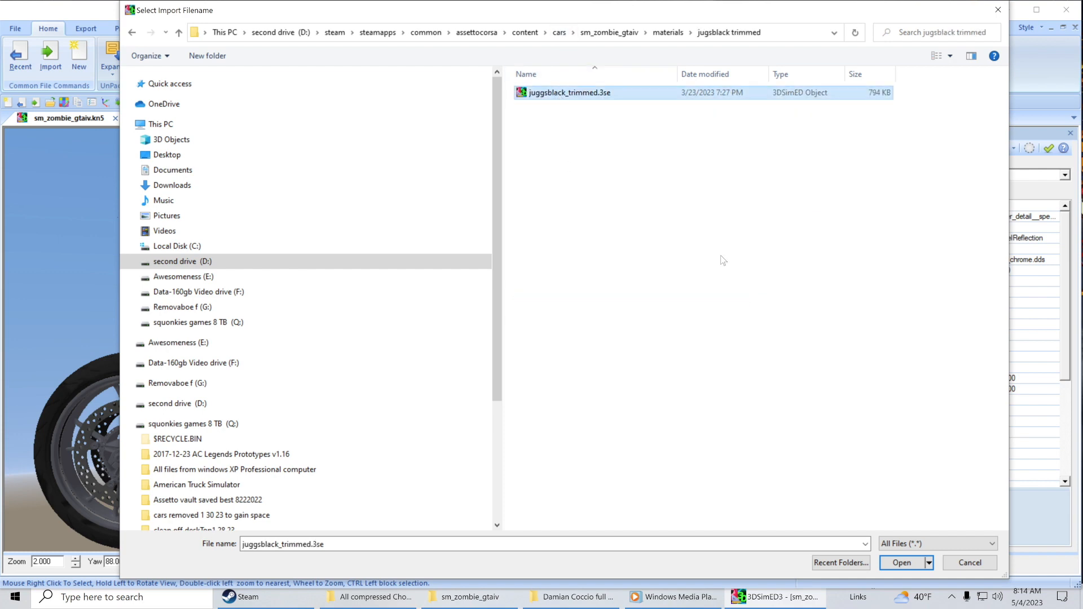
click(902, 562)
drag(693, 371, 658, 365)
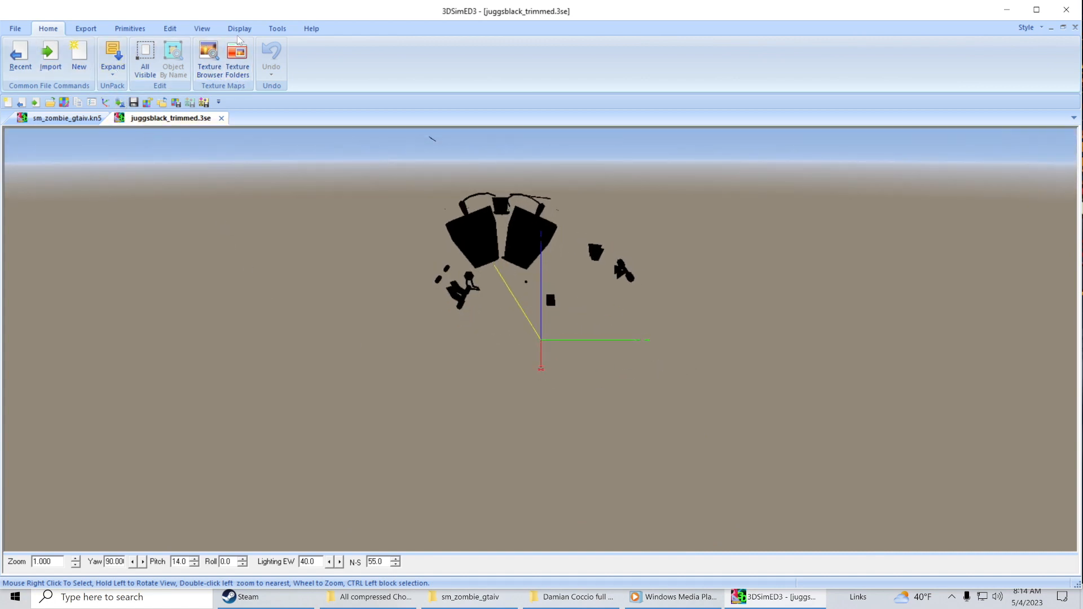
Step: Copy all of the juggsblack_trimmed geometry, close its model, and paste it as faces into sm_zombie_gtaiv.kn5
click(172, 31)
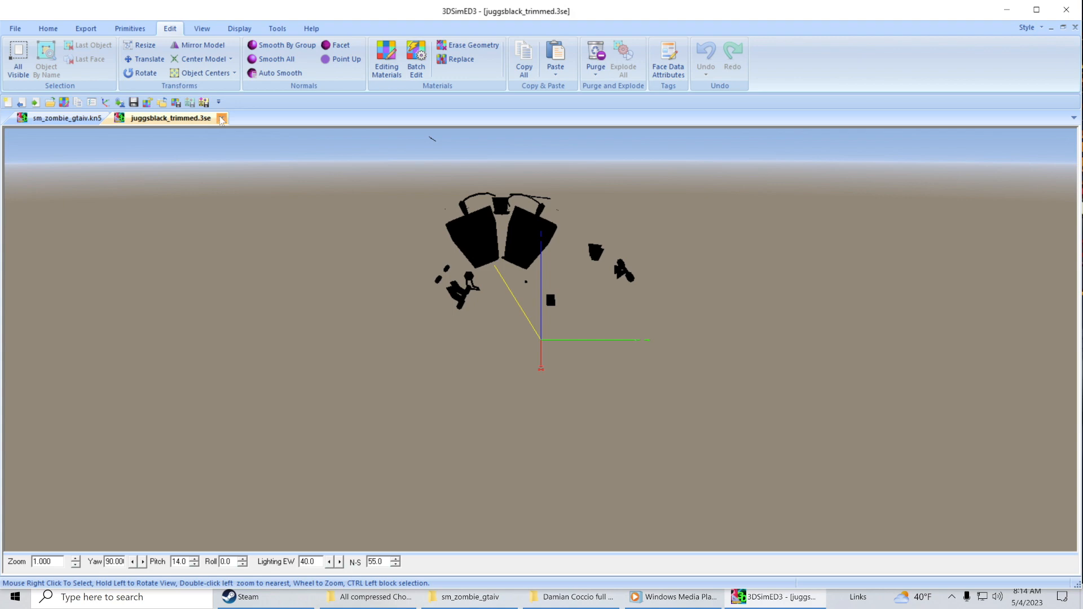
click(221, 118)
click(557, 74)
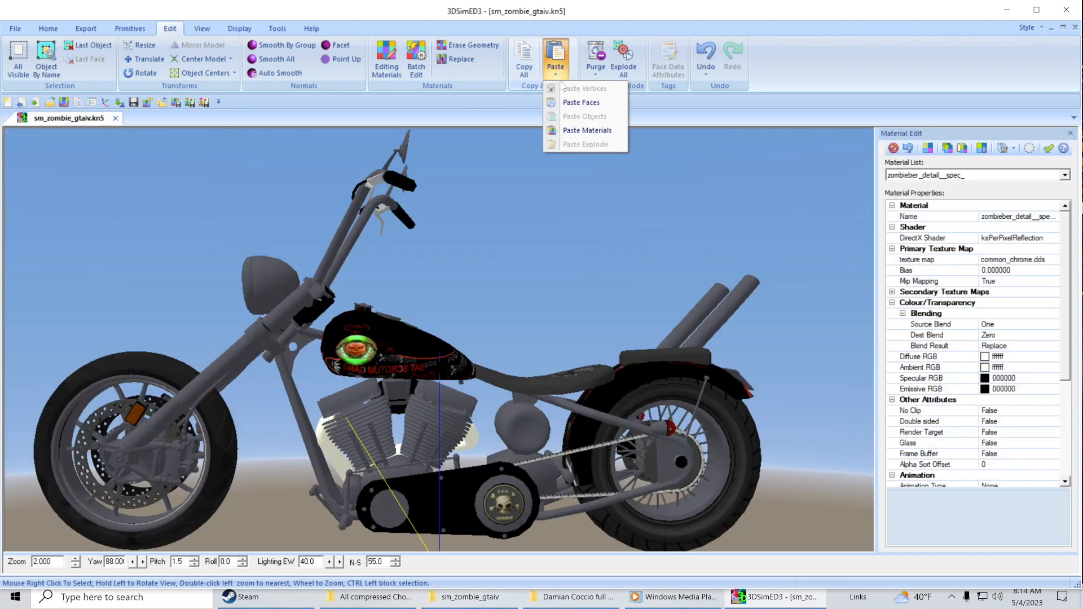
click(582, 102)
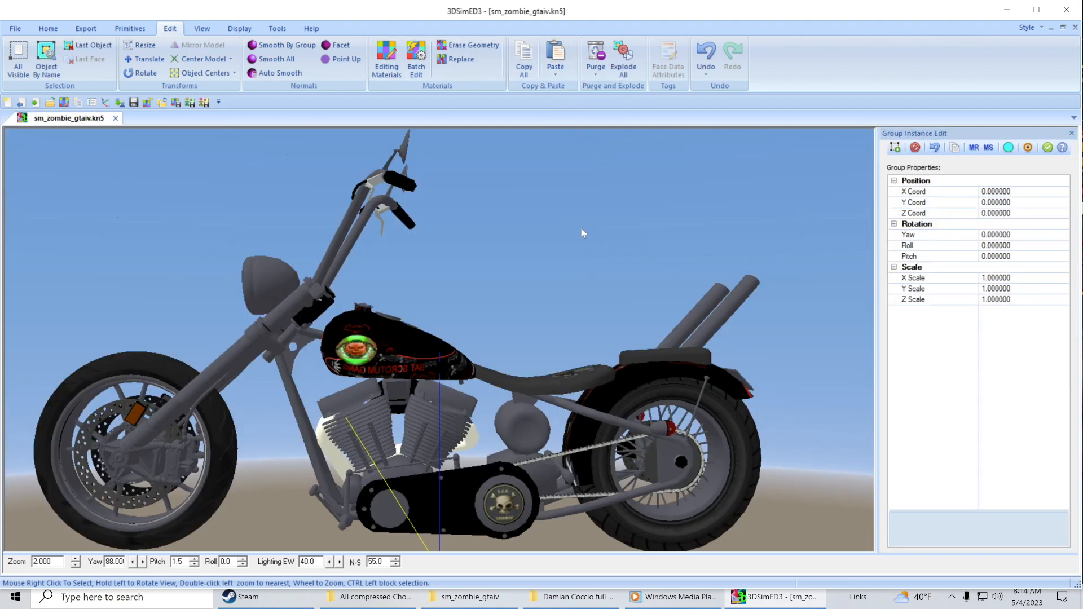
Step: Set the pasted cylinder group's Y position to 0.03 and check it from the side
drag(563, 253, 567, 243)
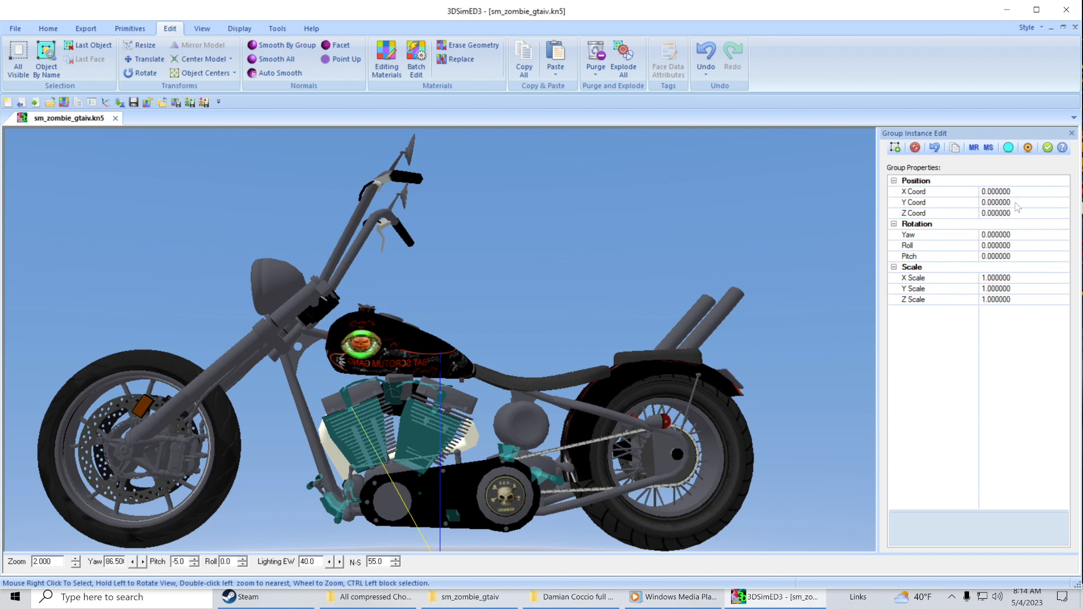
click(995, 203)
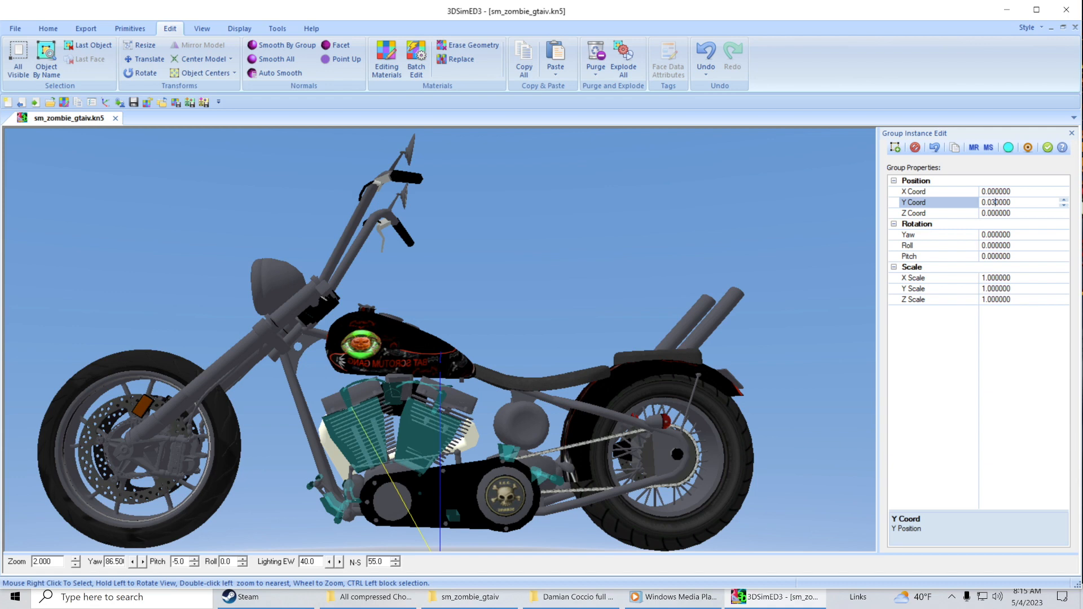
key(Return)
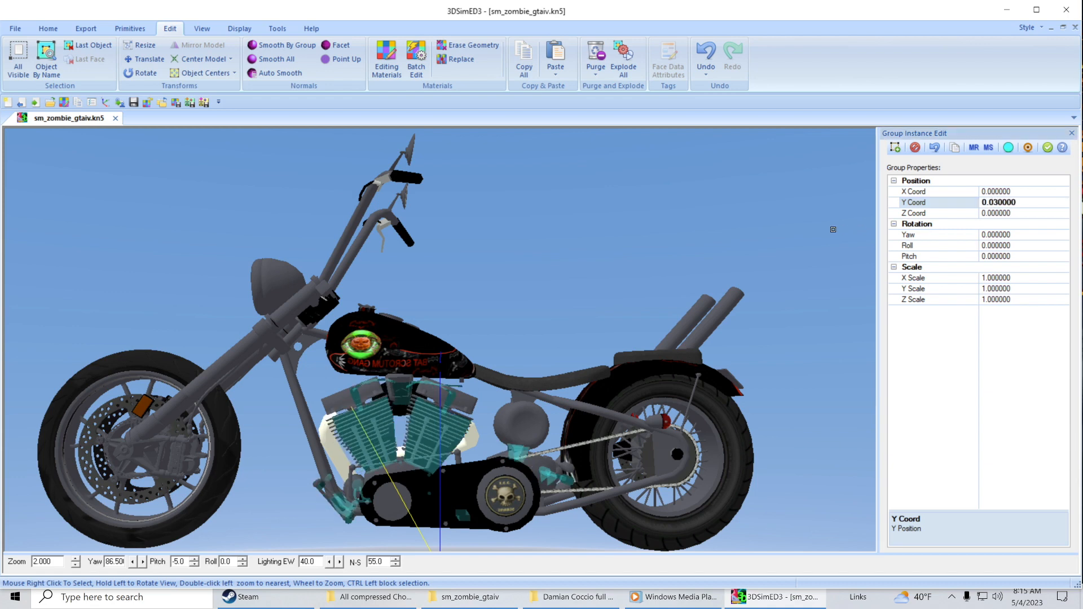
drag(805, 225, 708, 214)
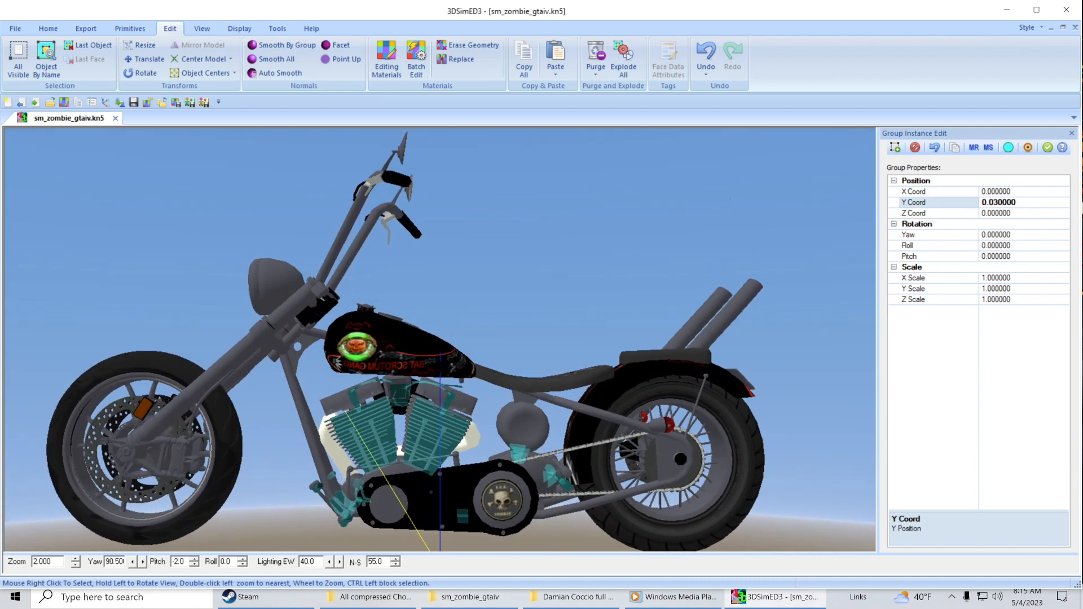
Step: Set the pasted cylinder group's Y position to 0.027 and check its fit in the frame
click(998, 202)
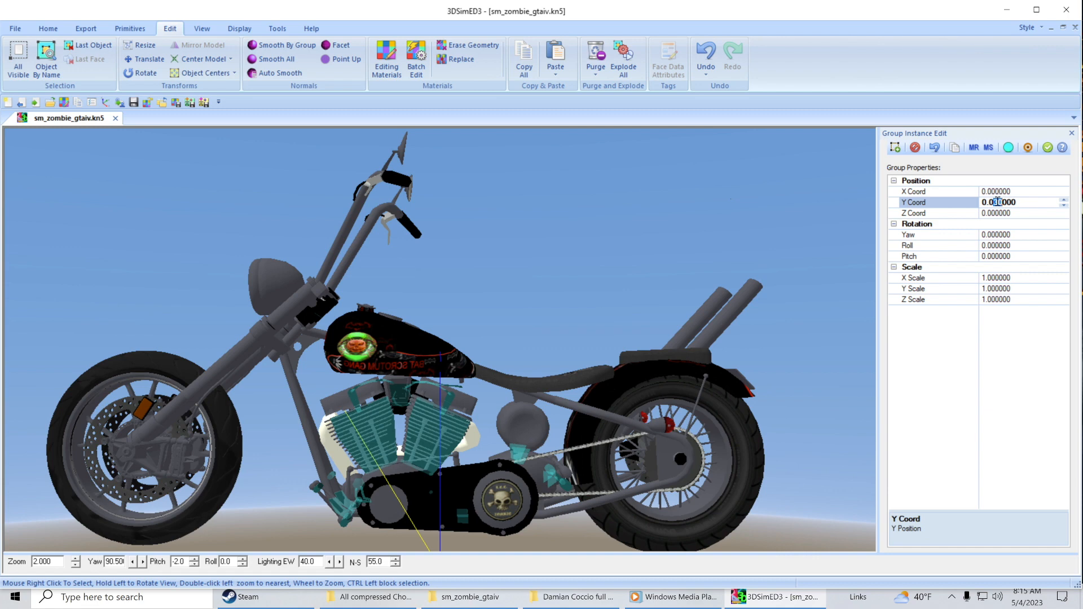
text(27)
click(803, 212)
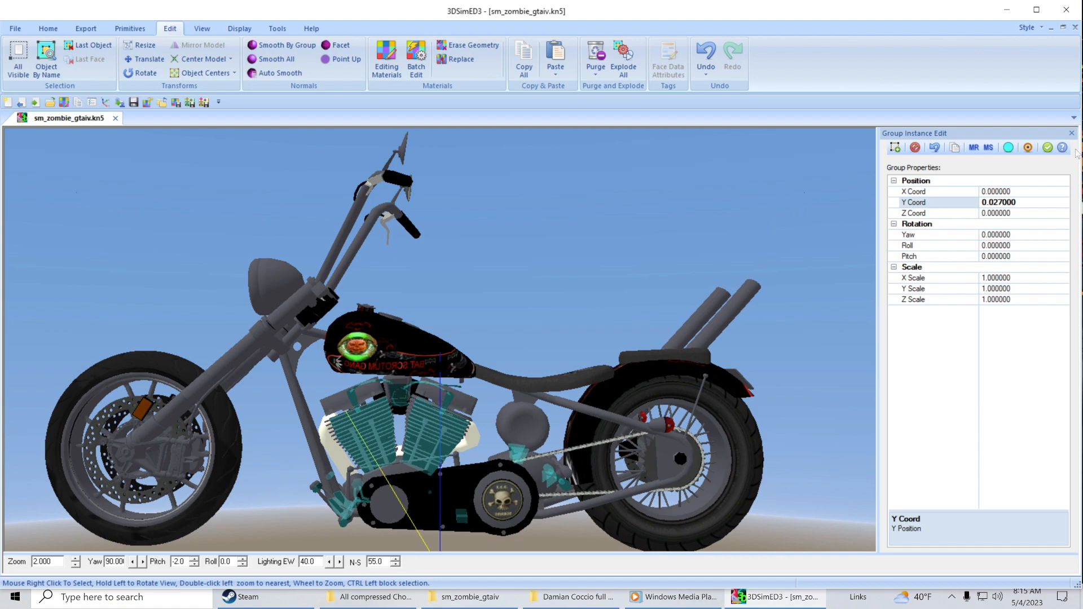
drag(649, 209, 554, 233)
scroll(631, 258, up, 2)
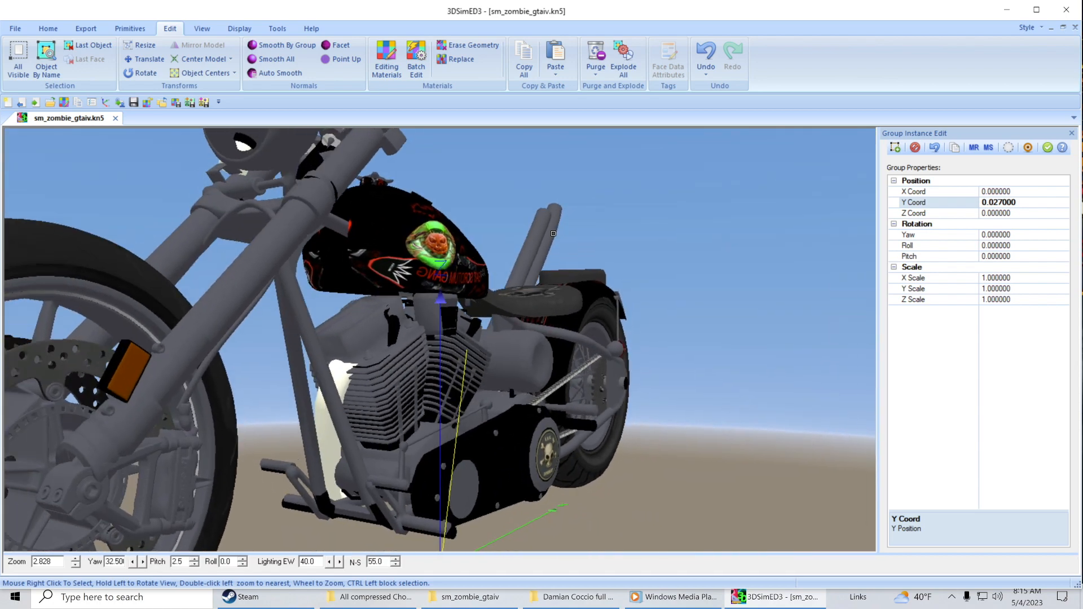
Step: Open the minuteria object, which includes the fuel tank and primary cover, for editing as a separate model
right_click(425, 200)
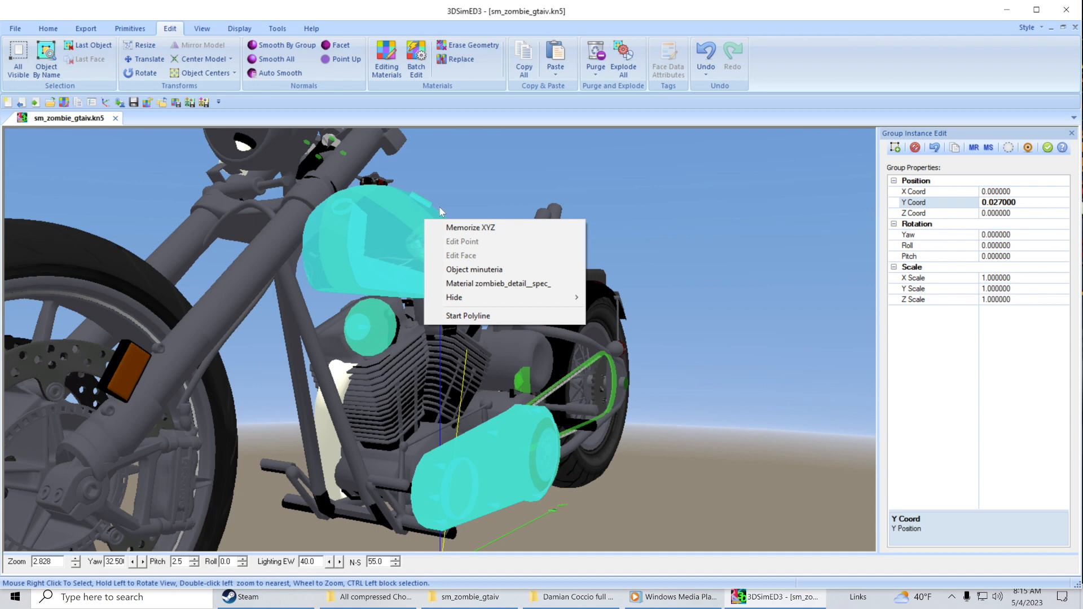
click(487, 271)
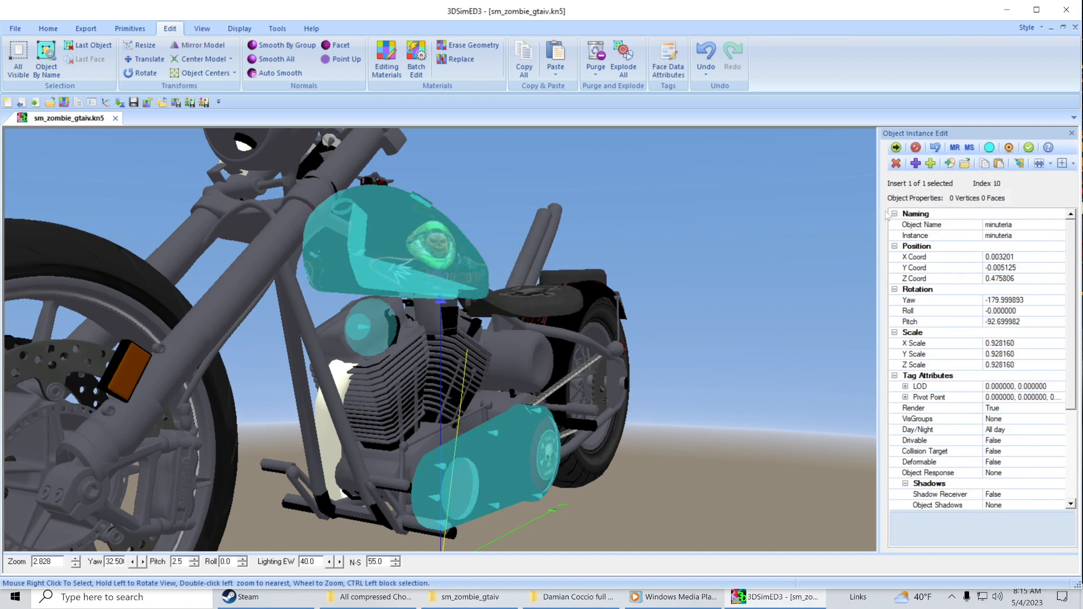
click(951, 164)
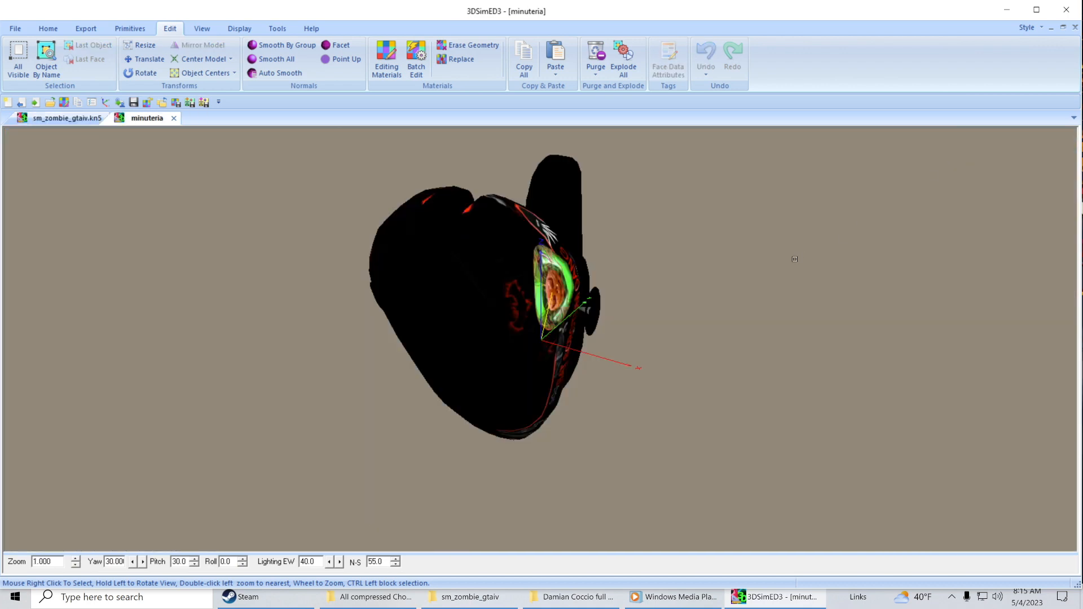
Step: Examine the tank, round cover and primary cover of the minuteria model up close
drag(794, 259, 878, 266)
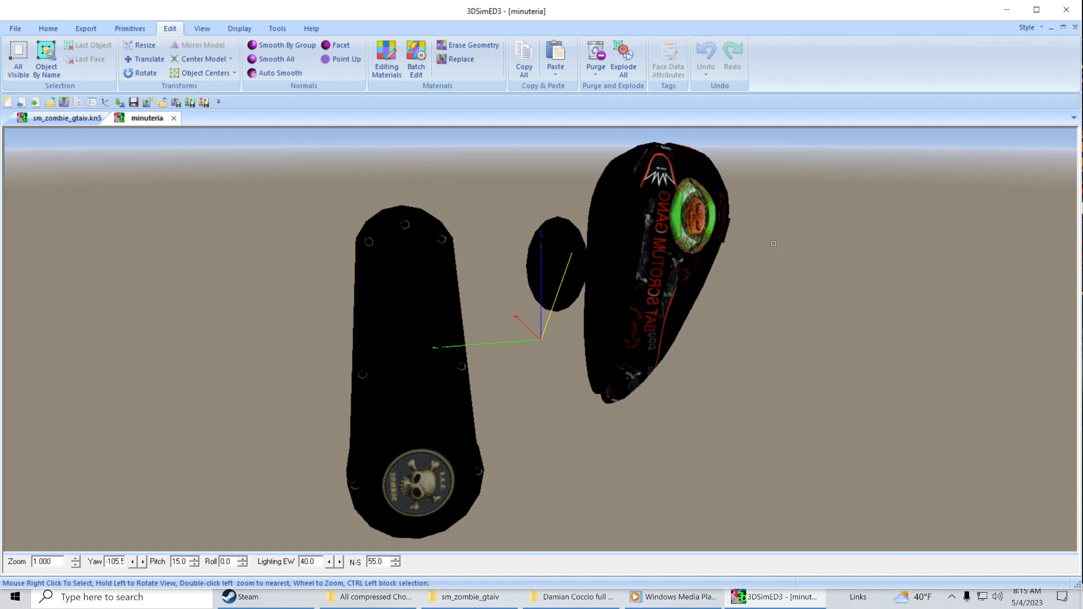
scroll(774, 243, up, 2)
key(Up)
key(Up)
key(Up)
key(Up)
key(Up)
key(Up)
key(Up)
key(Up)
key(Up)
key(Up)
key(Up)
key(Up)
key(Up)
key(Up)
key(Up)
key(Up)
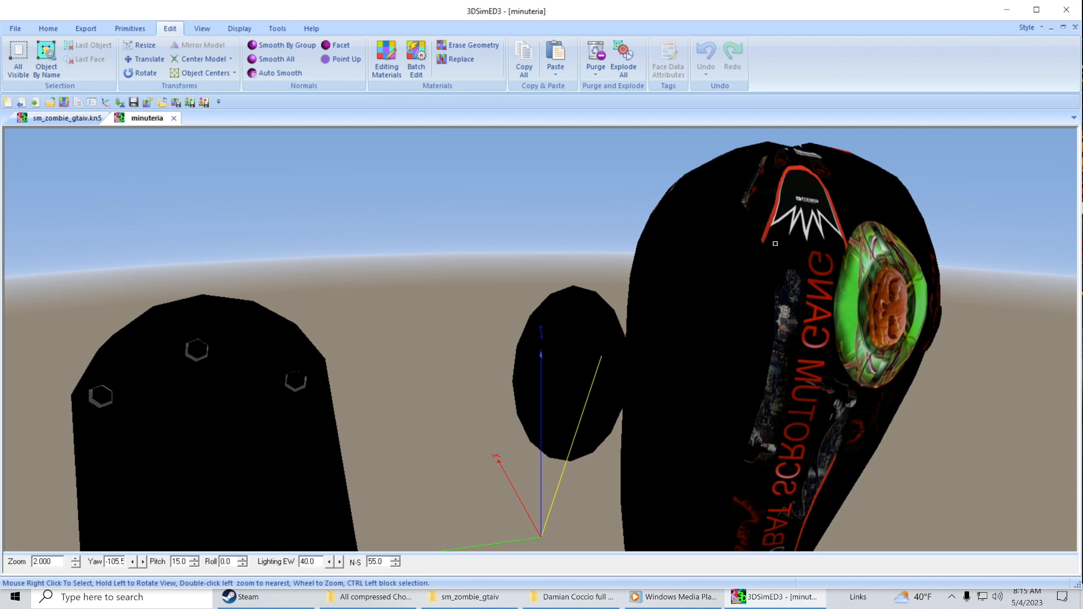
Step: Open the minuteria_SUB0 object, which includes the gas cap on the tank, for editing as a separate model
key(Right)
key(Right)
key(Right)
key(Right)
key(Right)
key(Right)
key(Right)
key(Right)
key(Right)
key(Right)
key(Right)
key(Right)
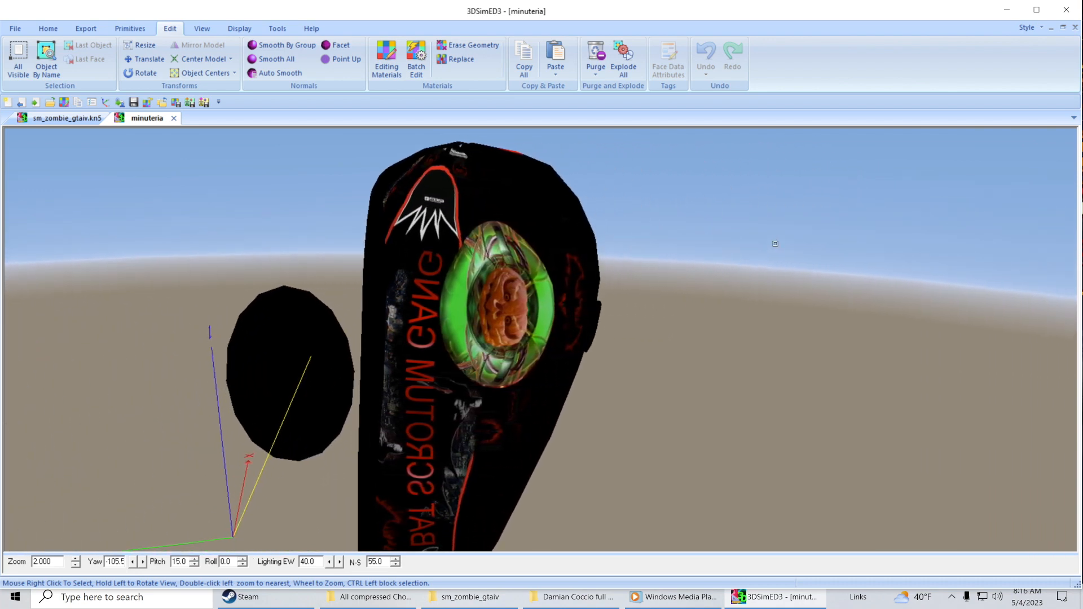
drag(775, 244, 745, 266)
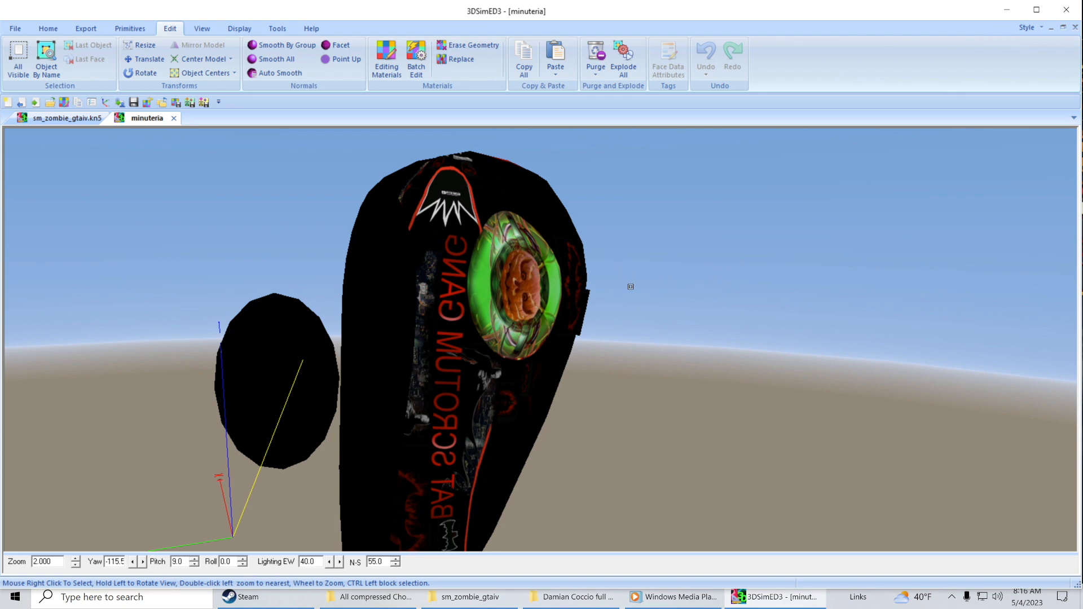
right_click(591, 317)
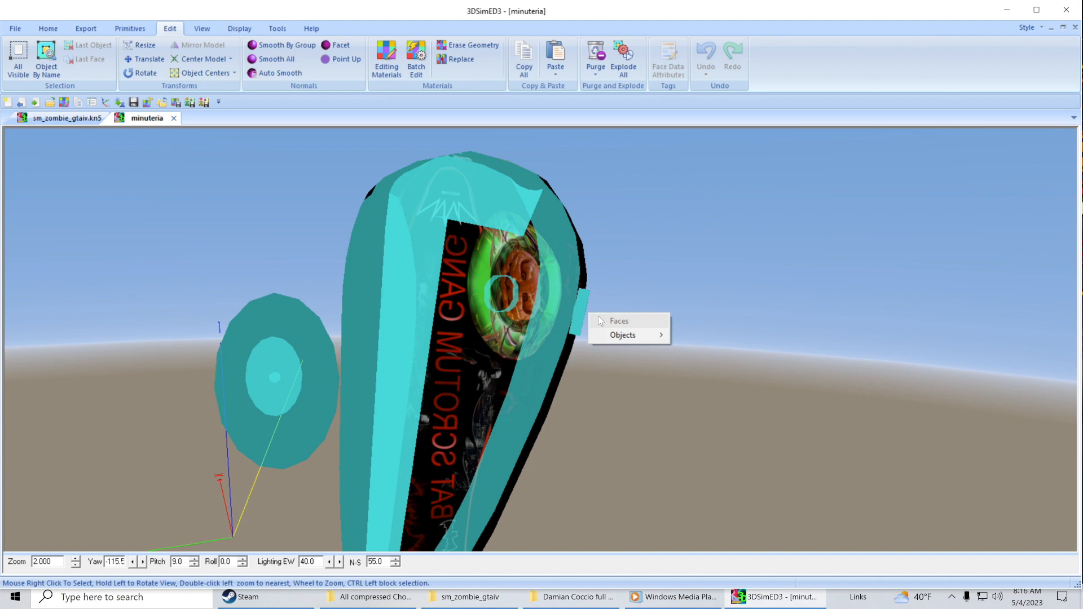
mouse_move(635, 335)
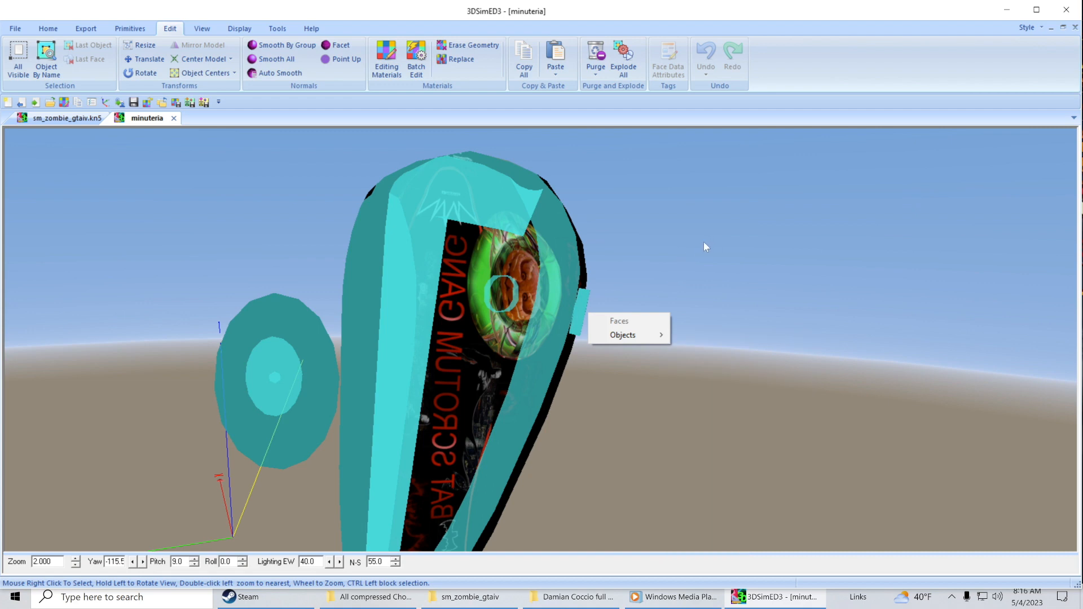
drag(719, 246, 653, 296)
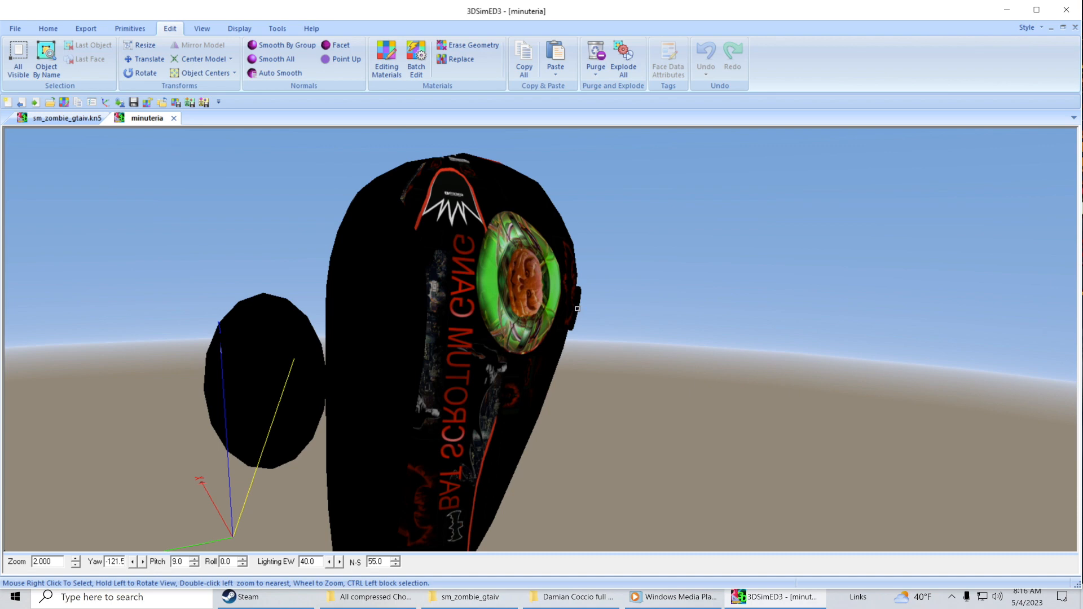
right_click(577, 327)
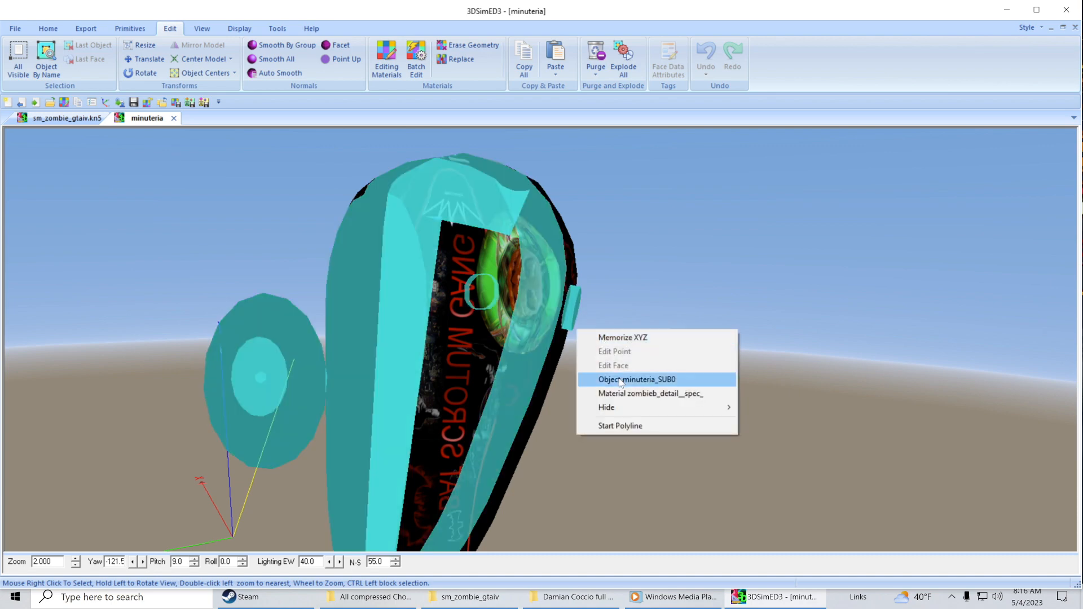
click(622, 380)
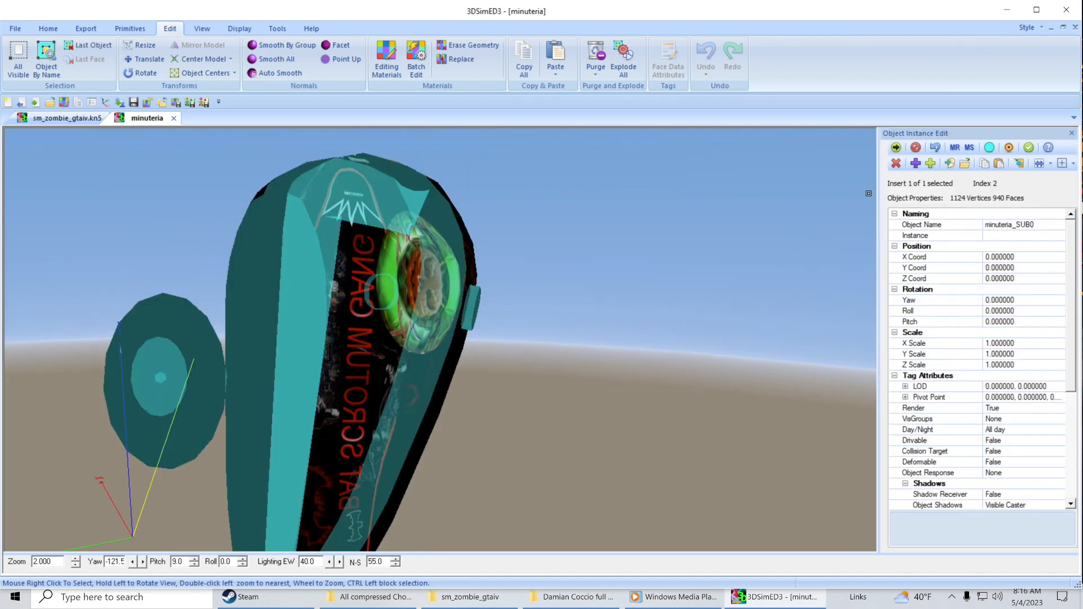
click(950, 163)
Step: Delete all faces of the old gas caps from the tank in the minuteria_SUB0 model
drag(716, 287, 755, 292)
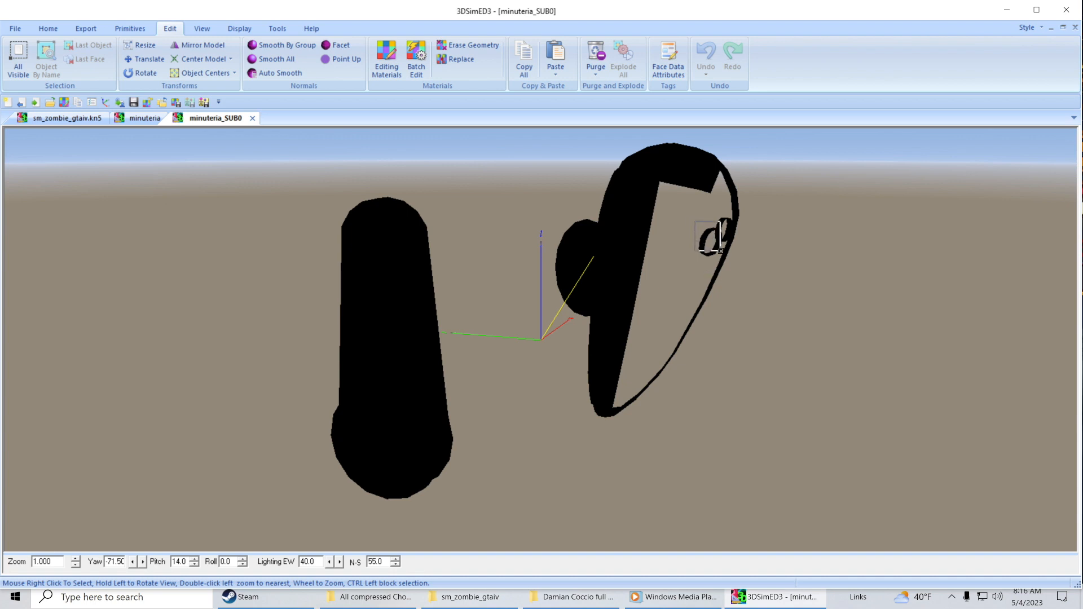
right_click(721, 254)
mouse_move(765, 266)
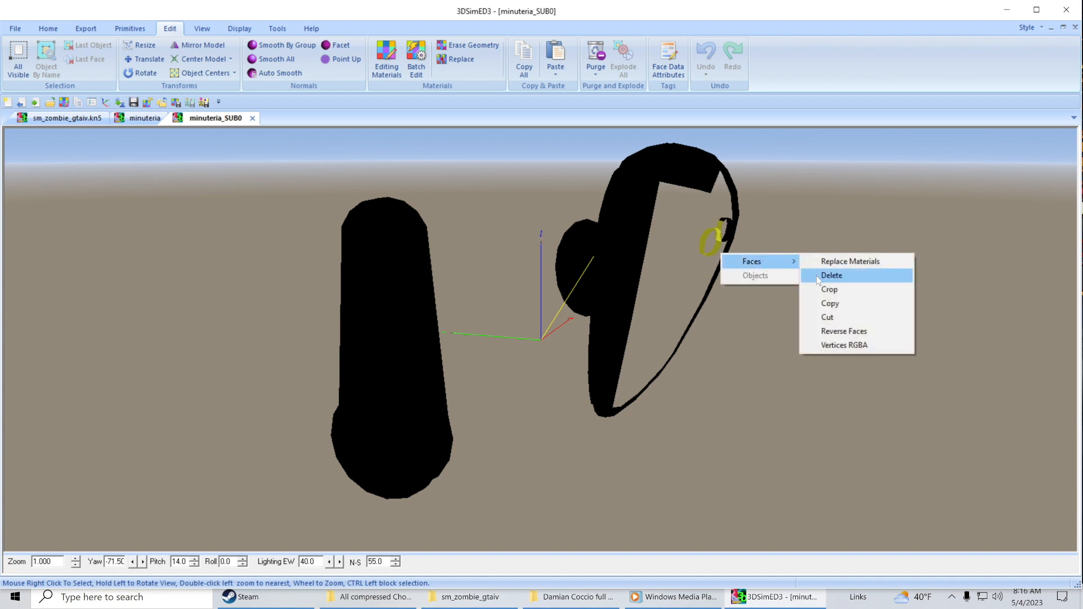
click(824, 275)
right_click(705, 254)
mouse_move(752, 266)
click(802, 280)
drag(801, 280, 790, 281)
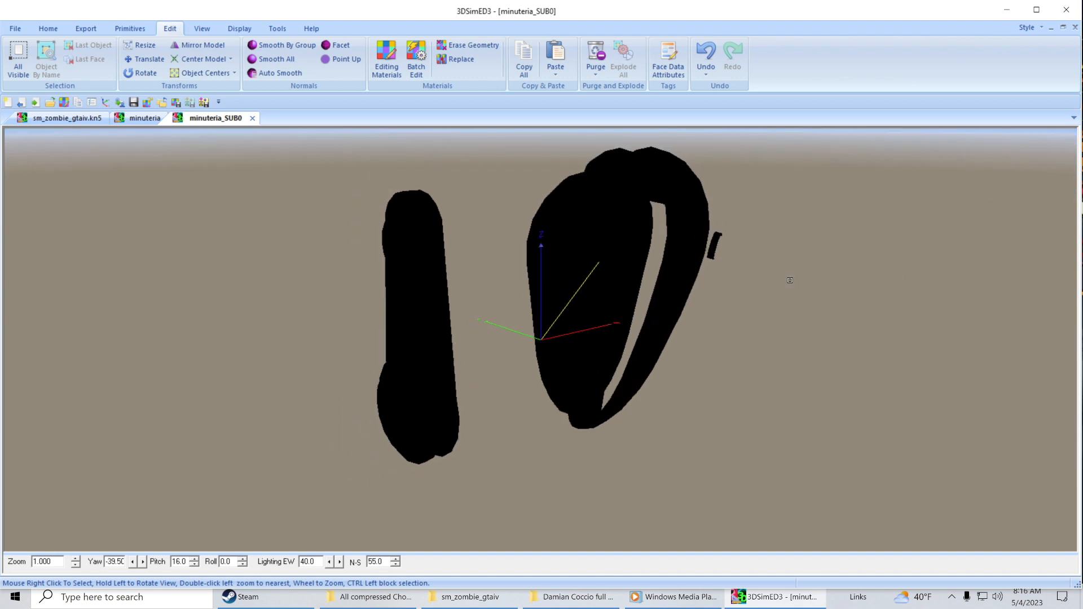
right_click(714, 261)
click(823, 284)
drag(764, 269, 815, 270)
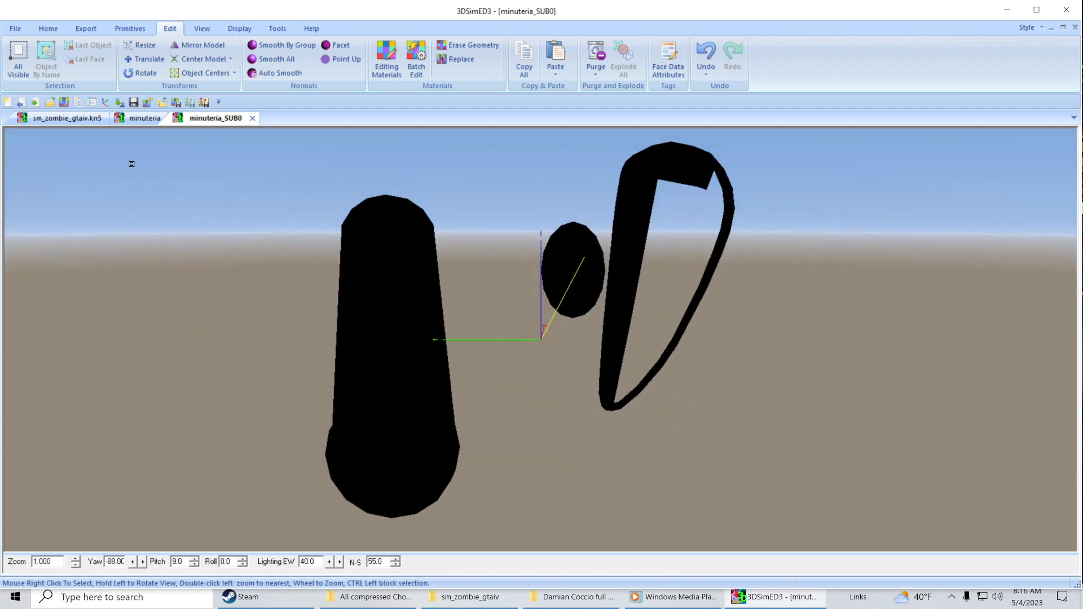
Step: Create a folder named stock color inside the chromed minuteria folder while saving the model as a .3se file
click(15, 30)
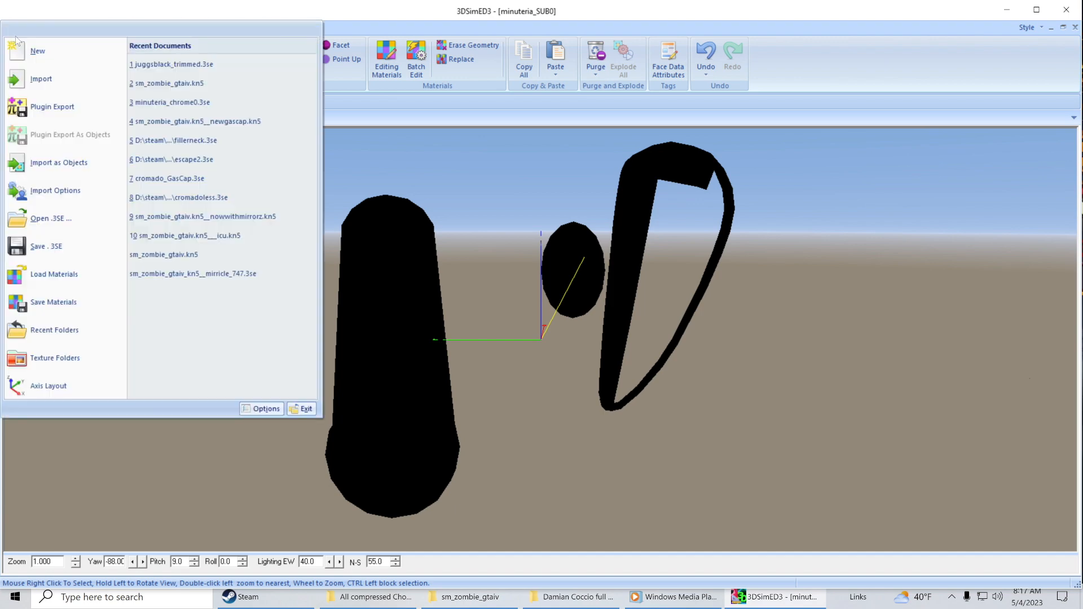
click(40, 246)
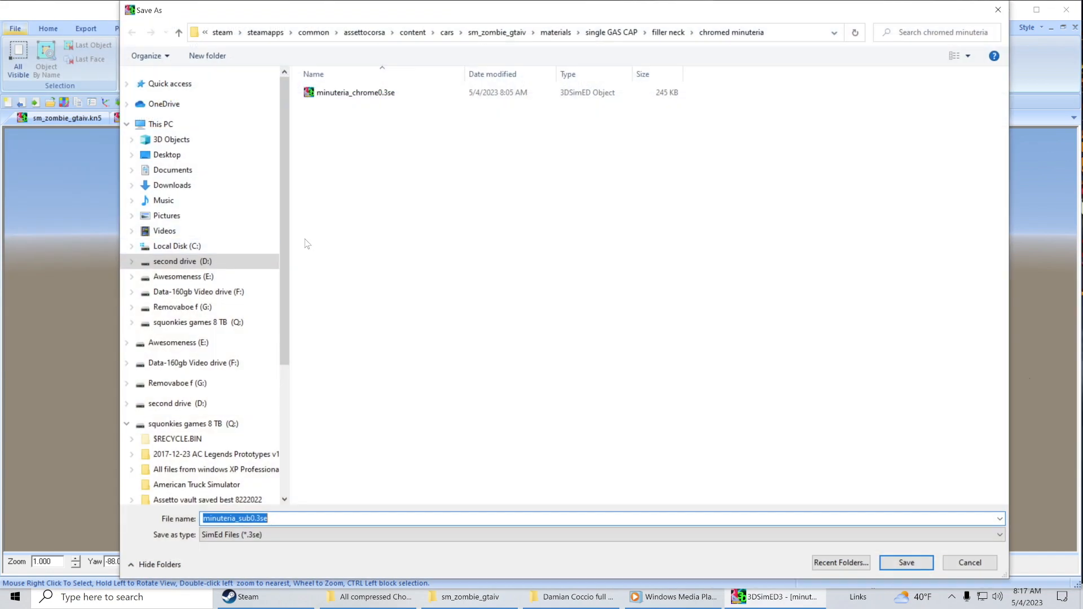
right_click(396, 168)
mouse_move(430, 304)
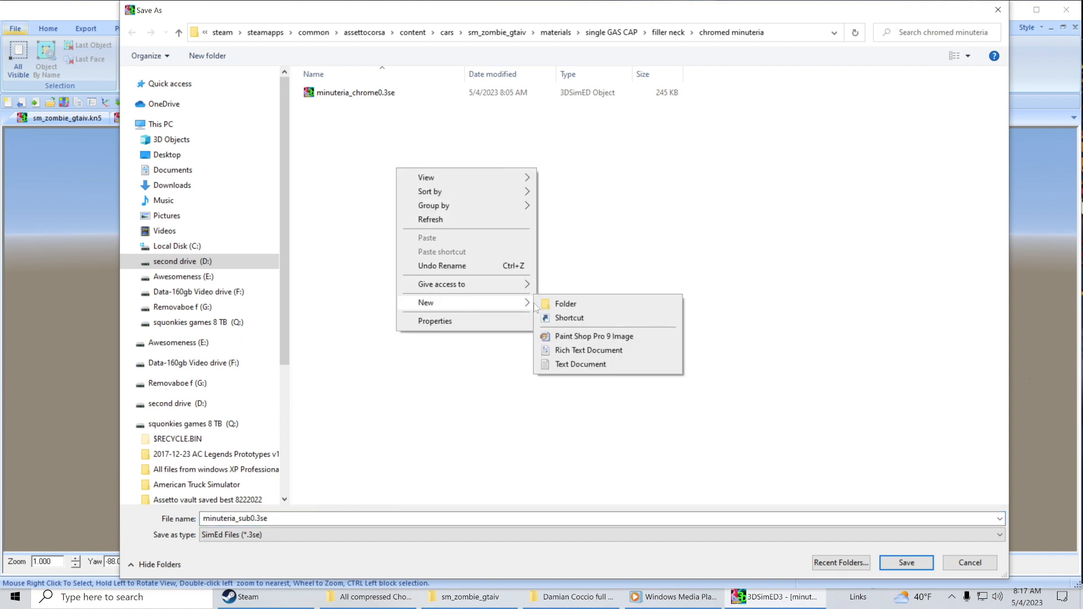
click(564, 304)
text(s)
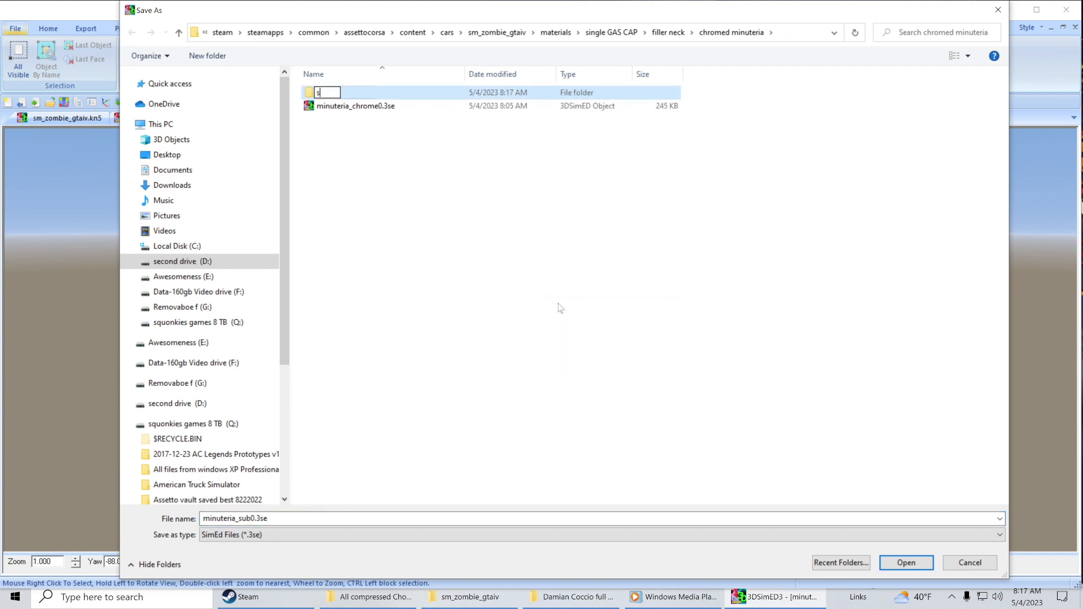
text(tock color)
click(478, 253)
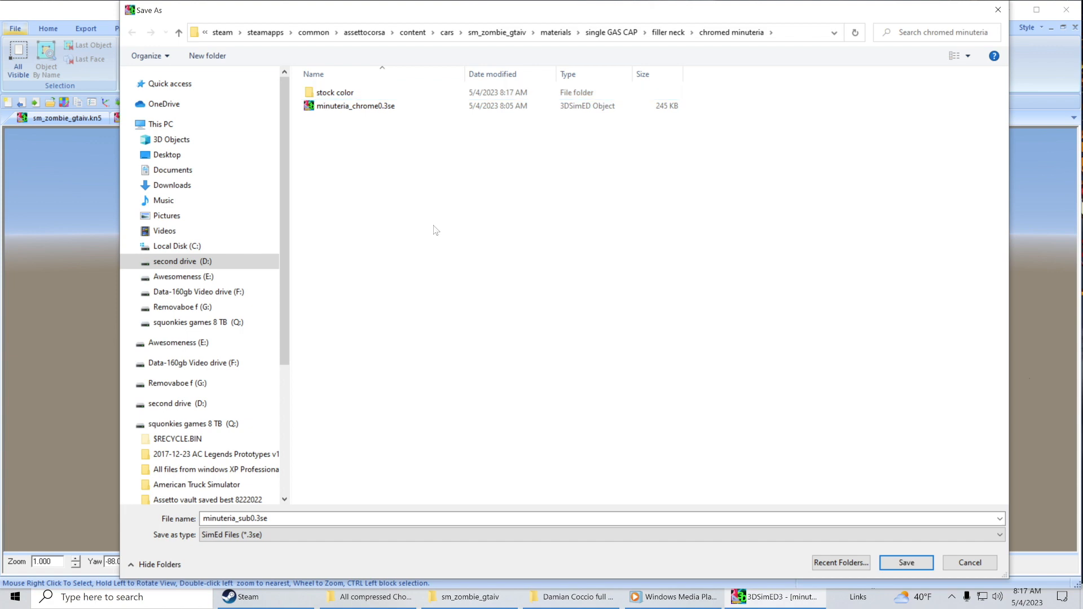
Step: Save the model as minuteria_sub0.3se in the stock color folder with relative texture paths, and close it
double_click(361, 94)
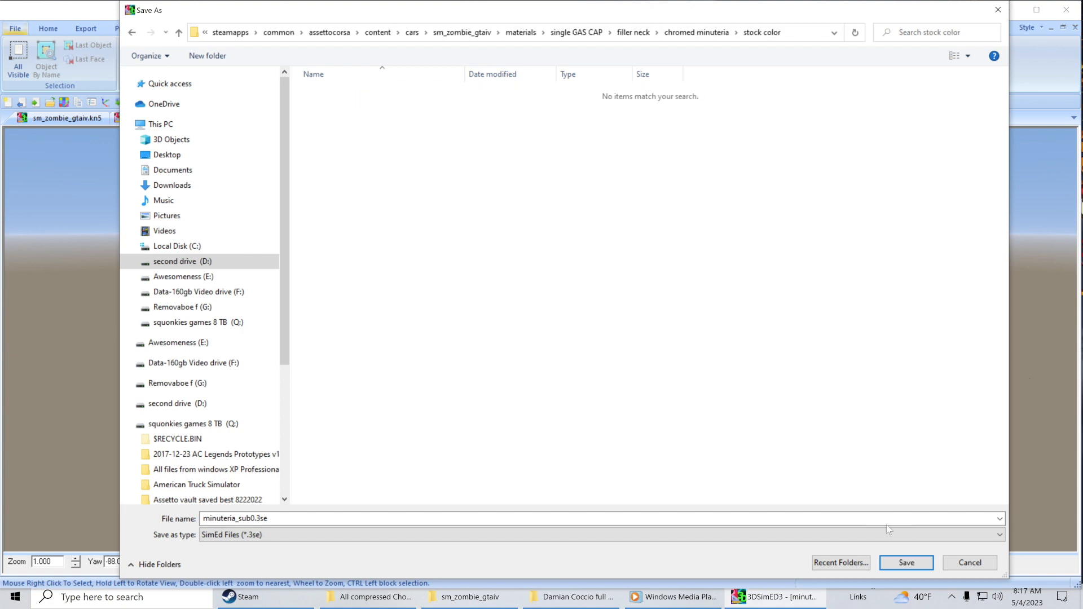
click(897, 562)
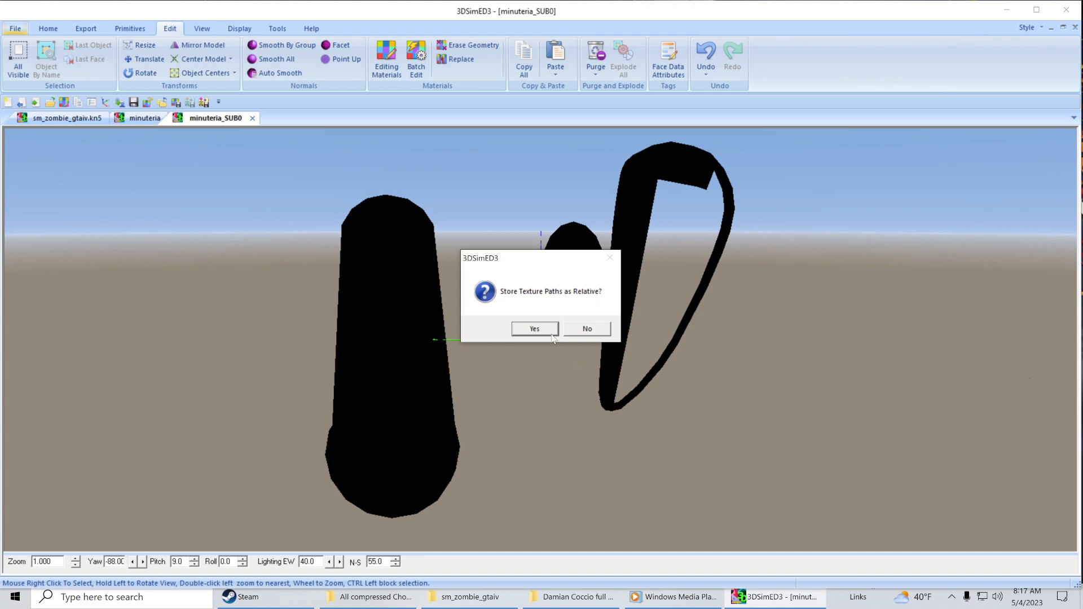
click(535, 329)
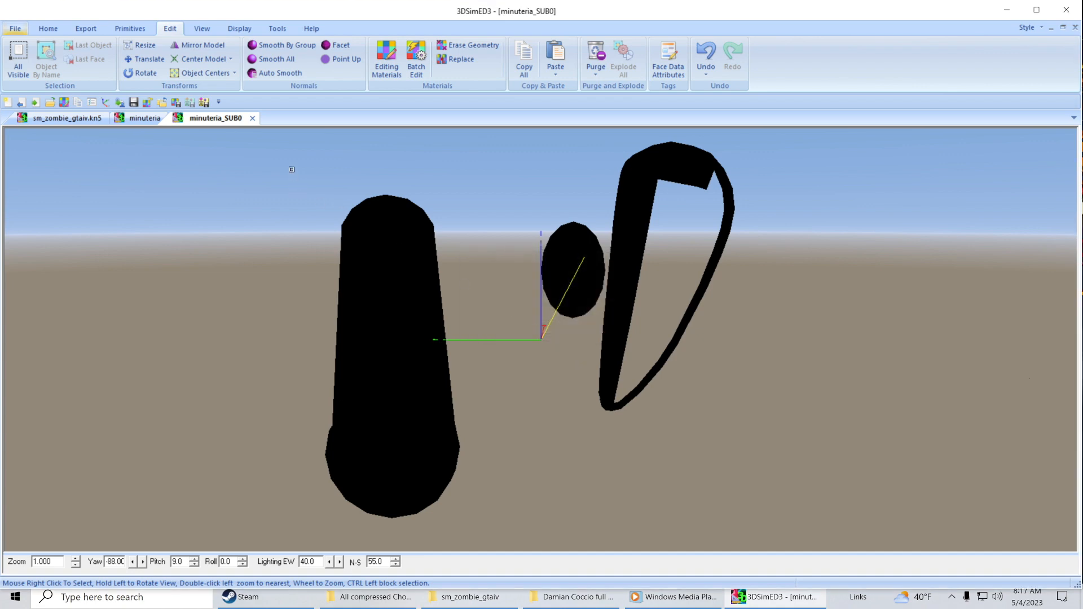
click(252, 118)
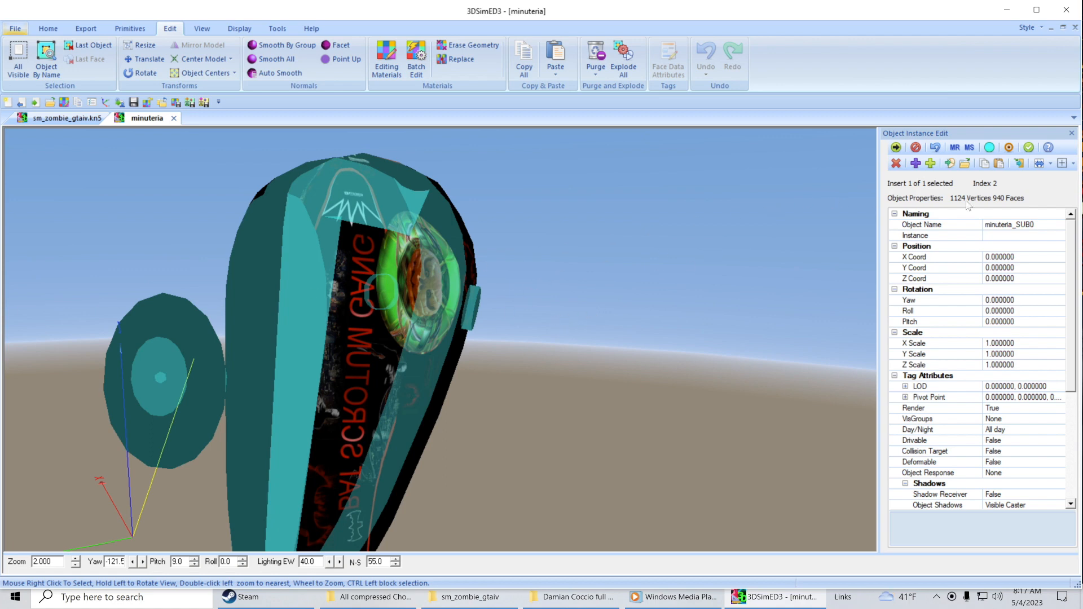
Step: Replace the minuteria_SUB0 object in the minuteria model with minuteria_sub0.3se from the stock color folder
click(1019, 163)
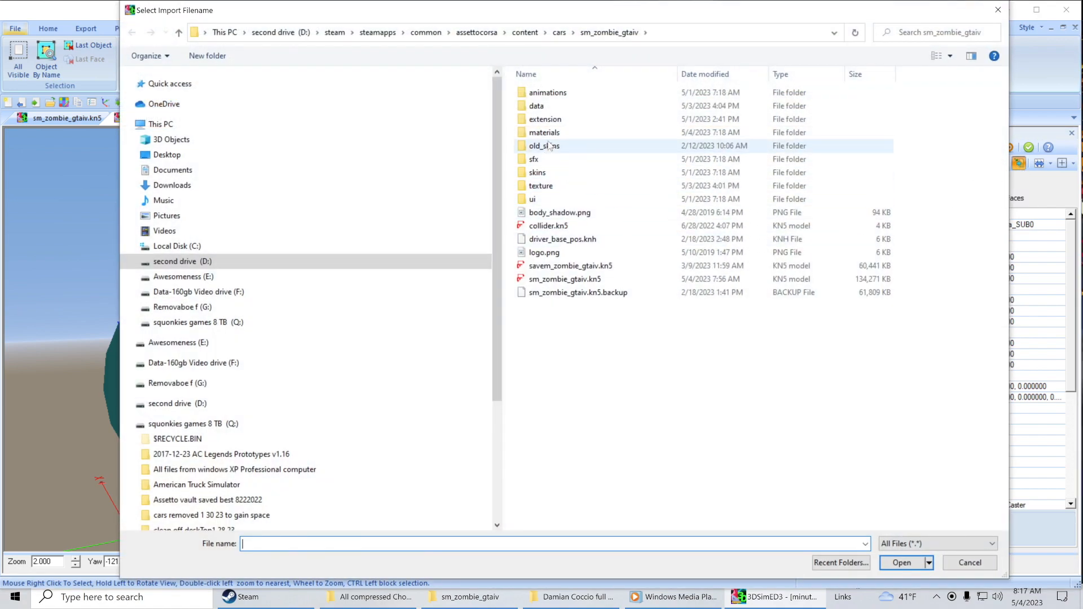
double_click(546, 133)
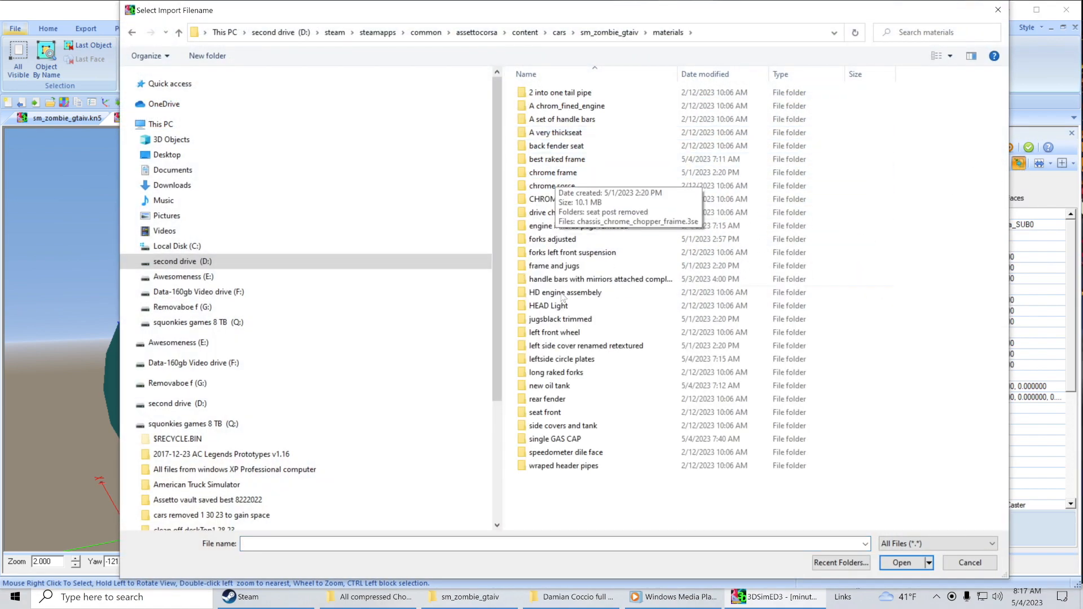
double_click(562, 441)
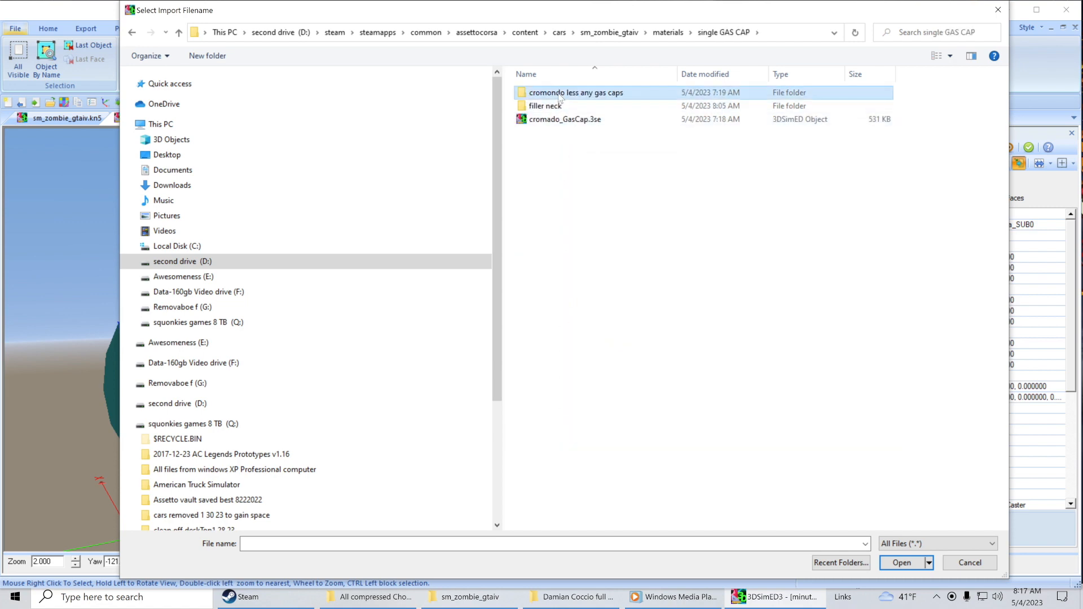
double_click(575, 93)
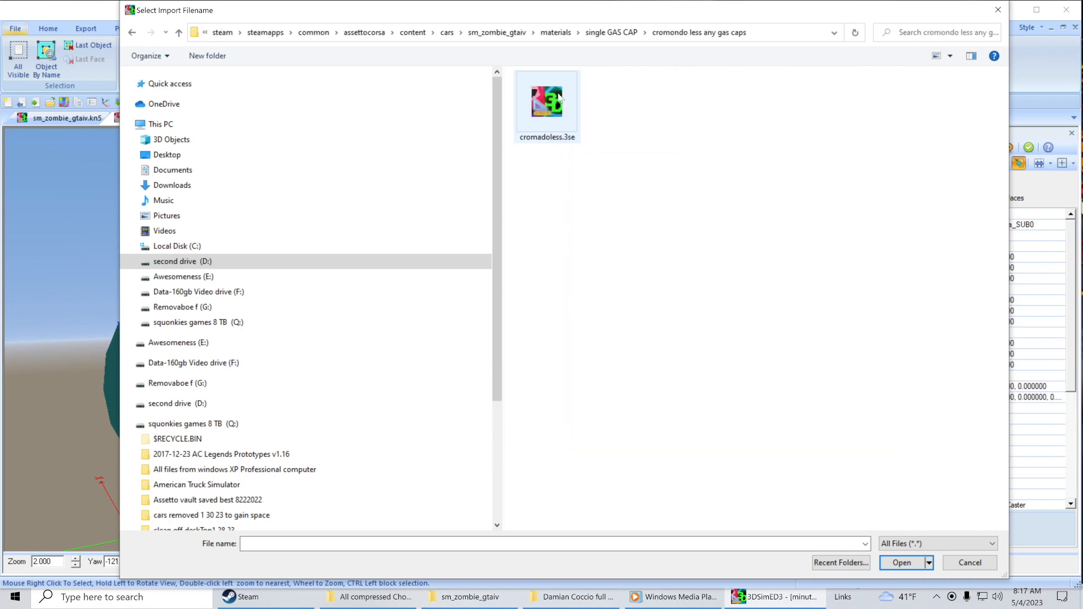
click(178, 33)
double_click(530, 106)
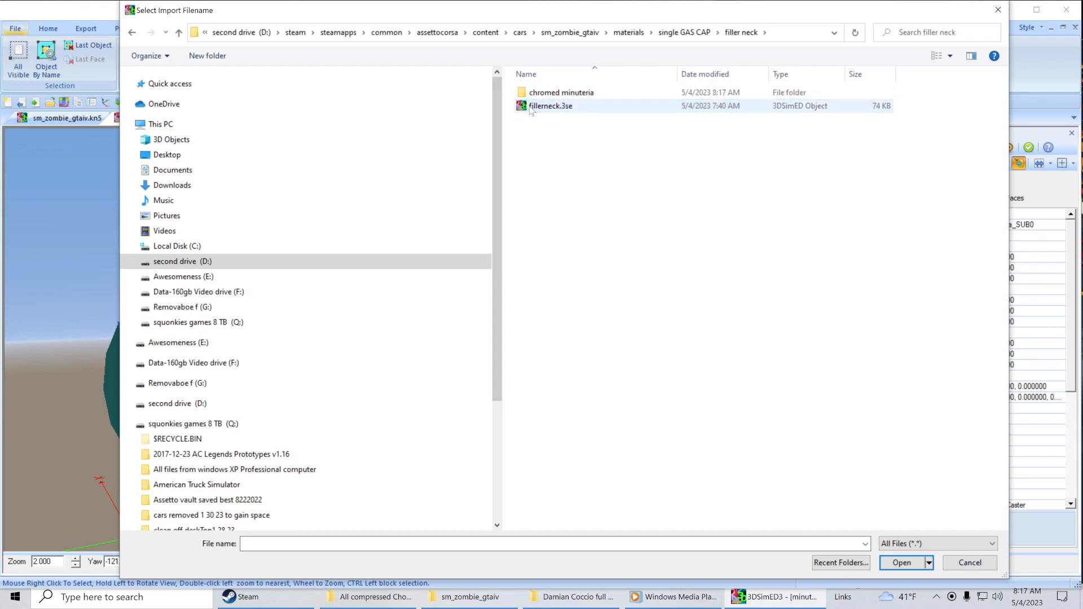
double_click(545, 93)
double_click(545, 95)
click(545, 95)
click(906, 563)
click(570, 330)
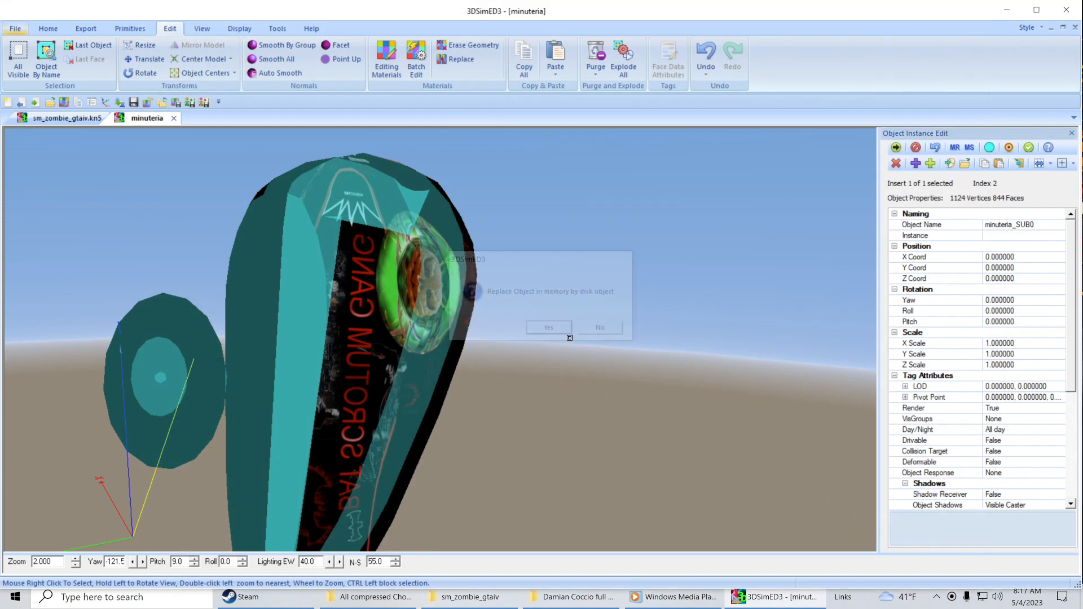
Step: Turn off the object highlight, reset the view and inspect the tank from several angles for leftover gas cap faces
drag(606, 370, 389, 419)
scroll(411, 406, down, 1)
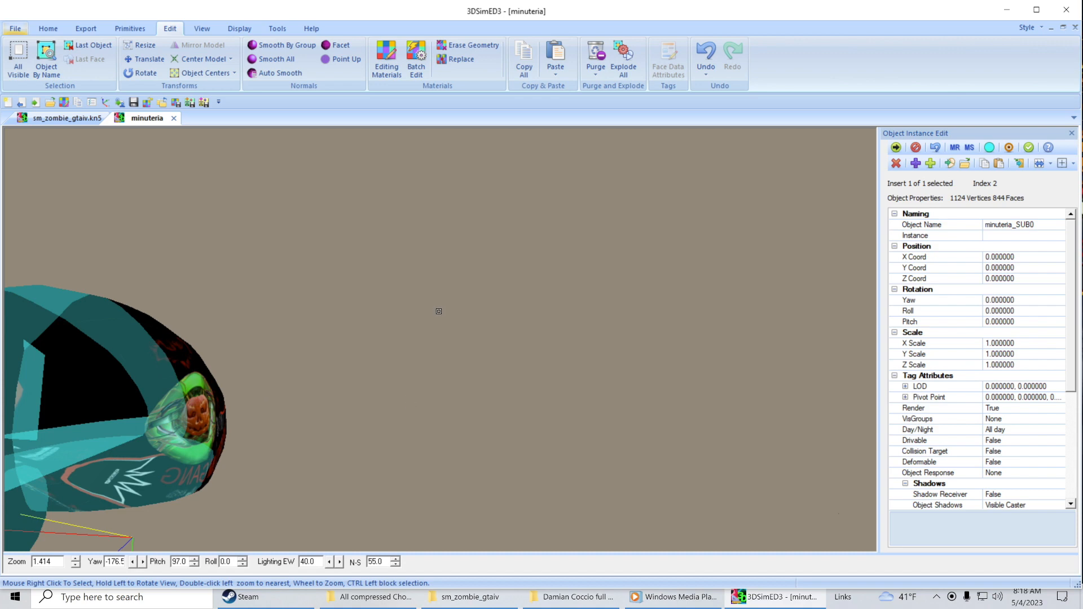
drag(459, 298, 371, 201)
click(990, 148)
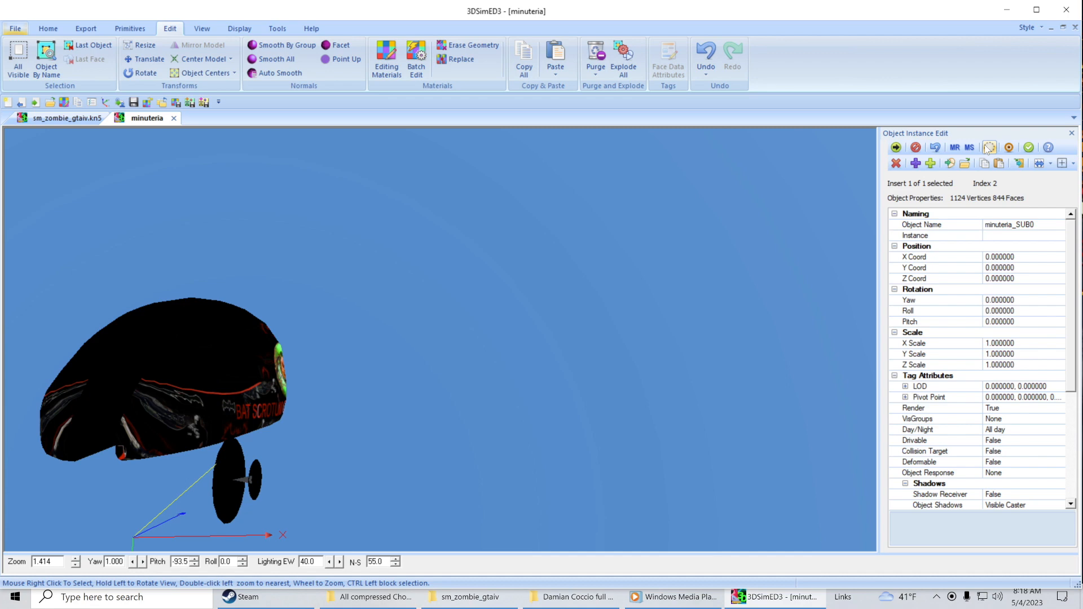
drag(603, 319, 675, 341)
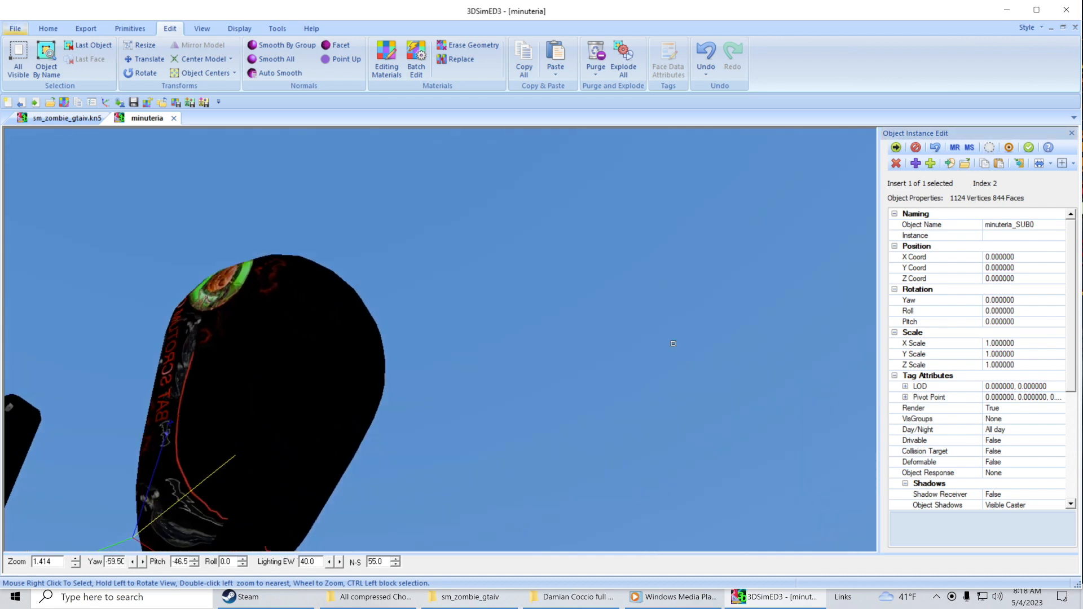
click(201, 29)
click(181, 58)
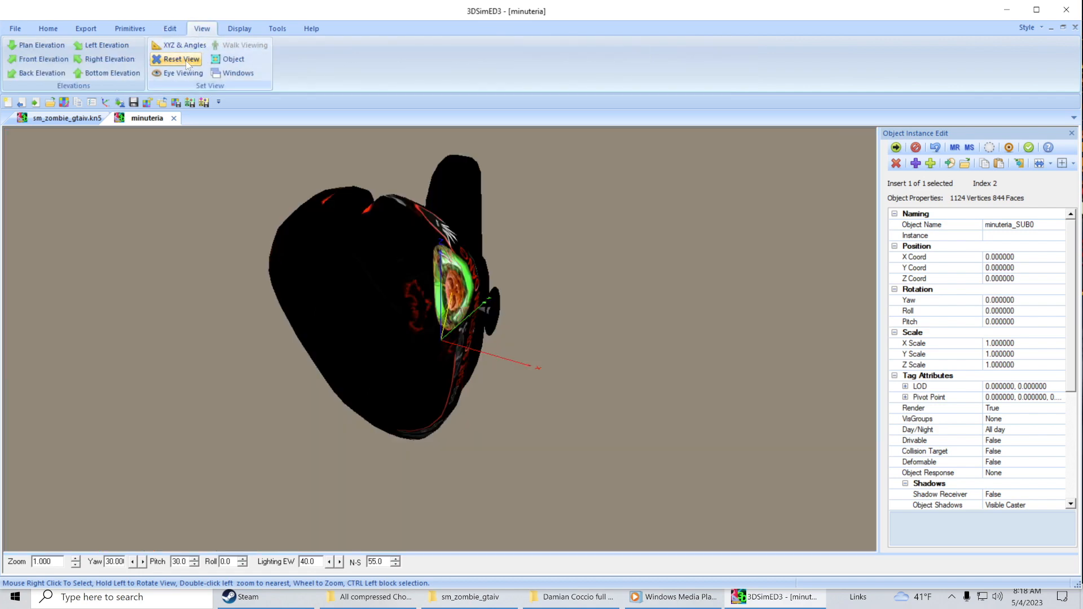
drag(630, 316, 562, 362)
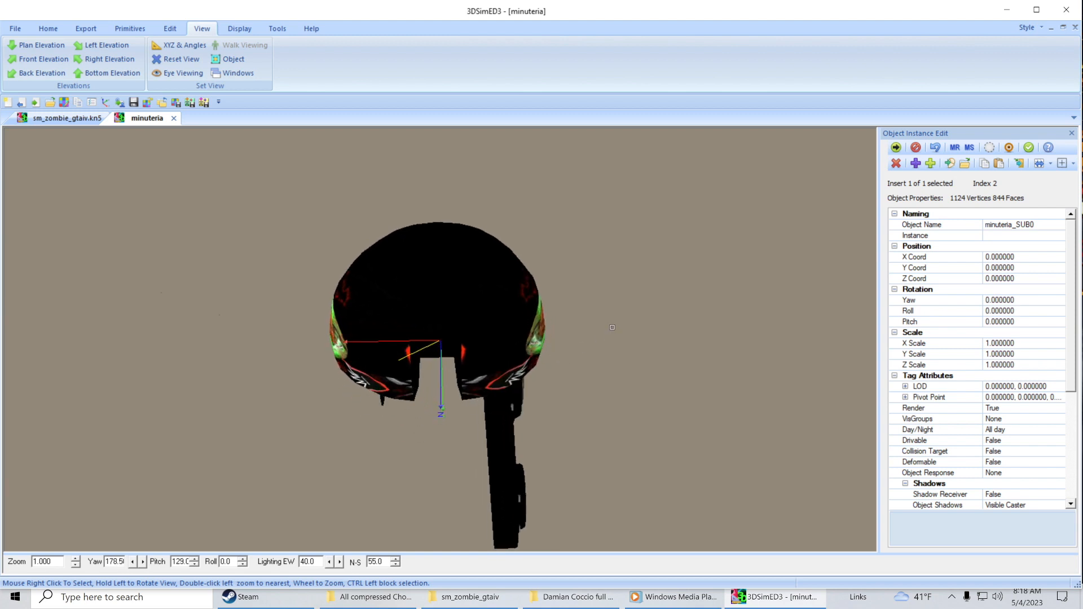
Step: Create a folder named installed to tank inside the stock color folder while saving the minuteria model as a .3se file
click(15, 29)
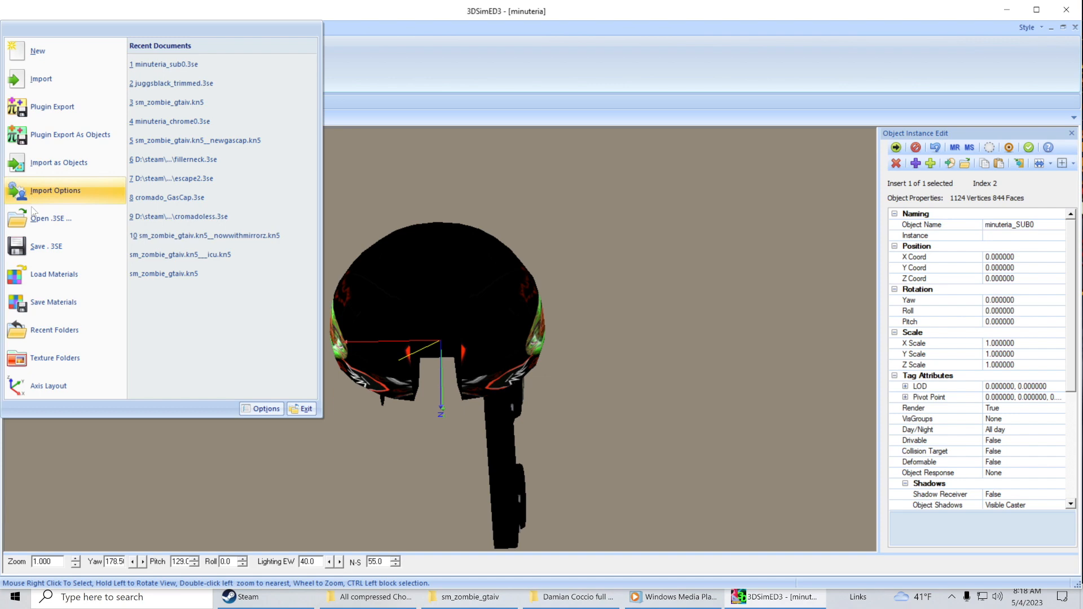
click(32, 247)
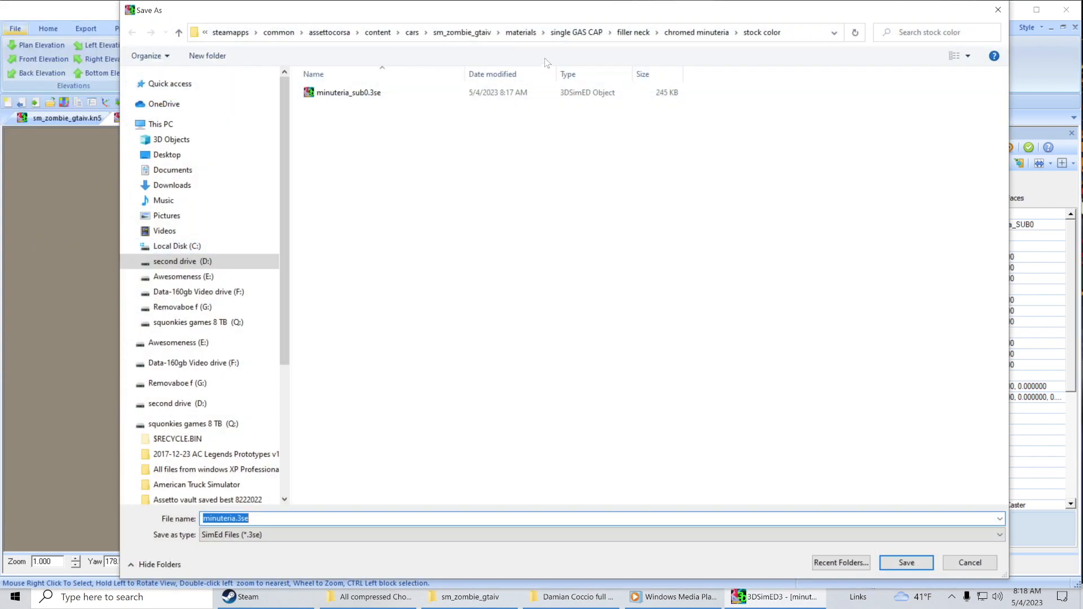
right_click(416, 175)
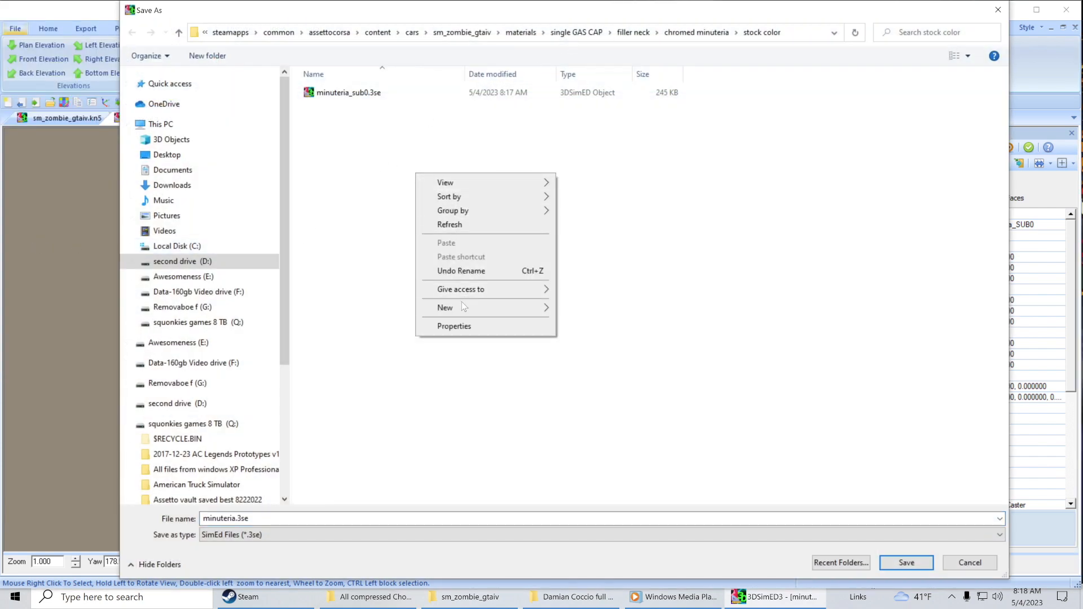
mouse_move(526, 309)
click(576, 310)
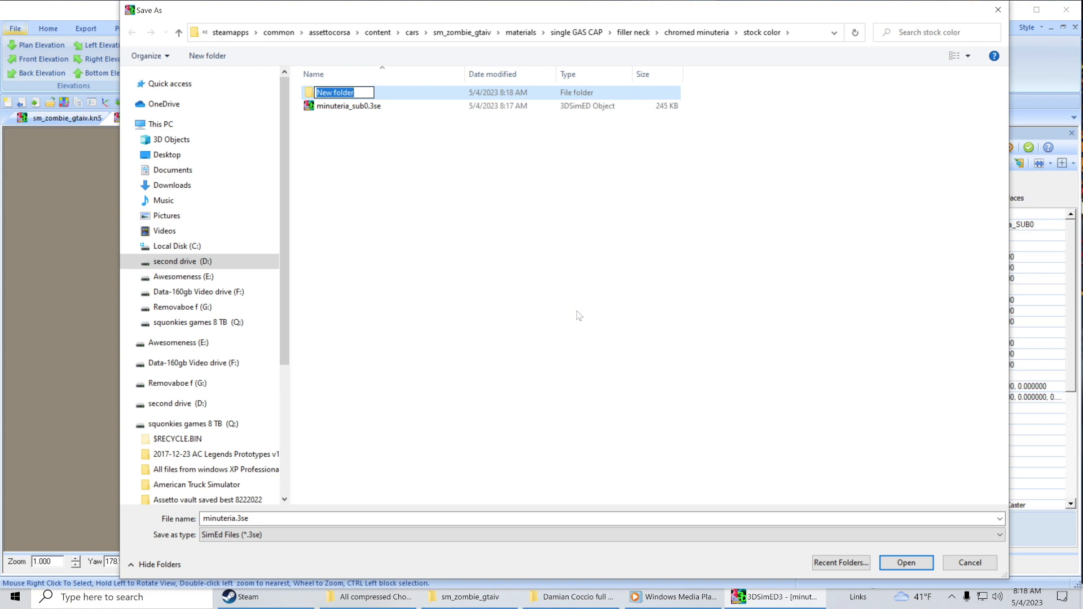
text(installed)
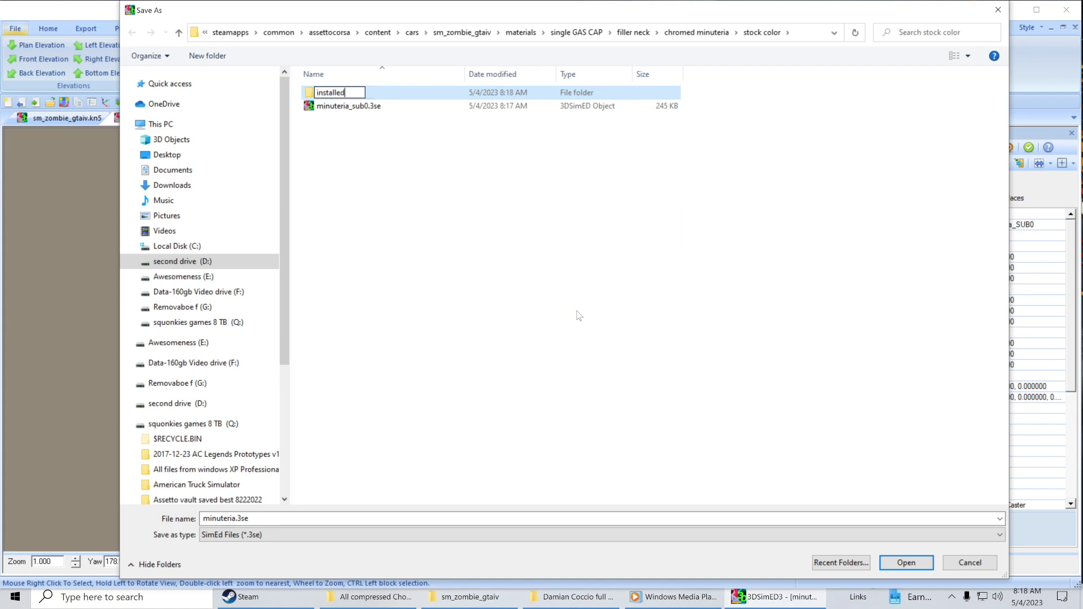
text( to tank)
key(Return)
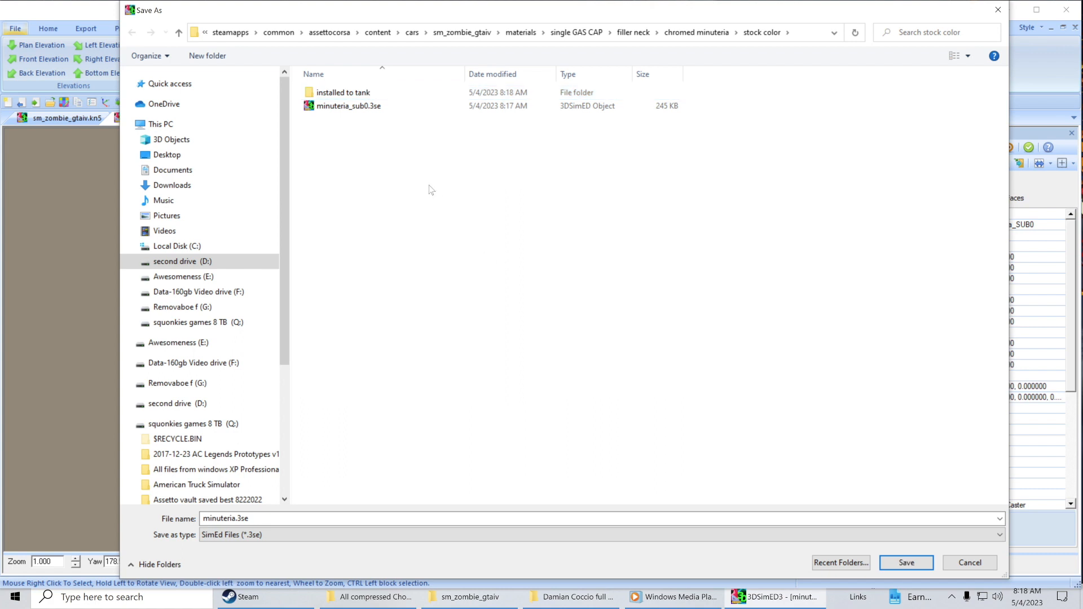
Step: Save the model as minuteria.3se in the installed to tank folder with relative texture paths, and close it
double_click(338, 93)
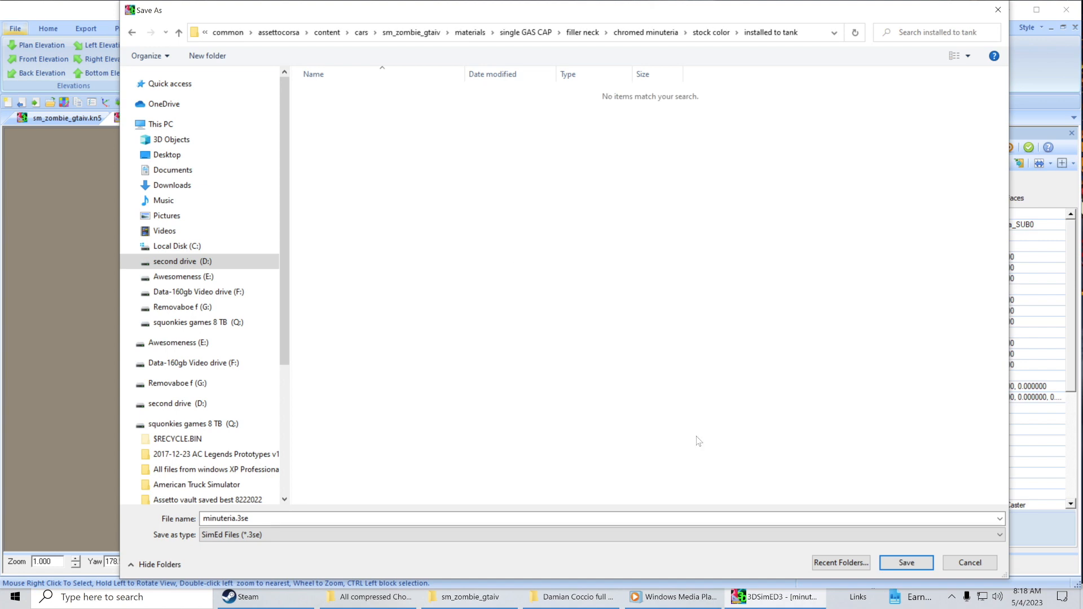
click(903, 562)
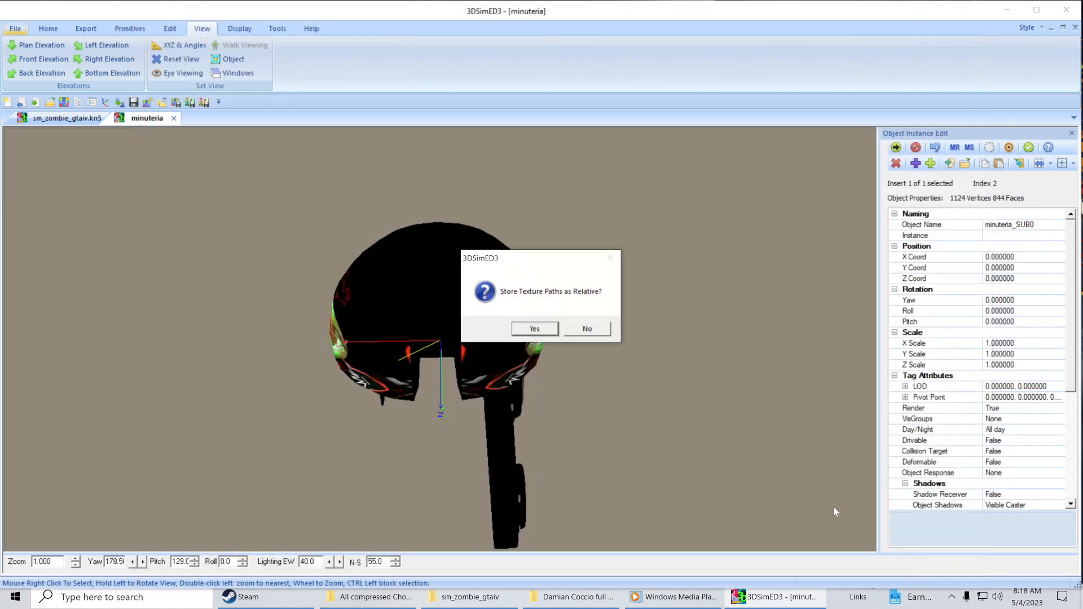
click(534, 329)
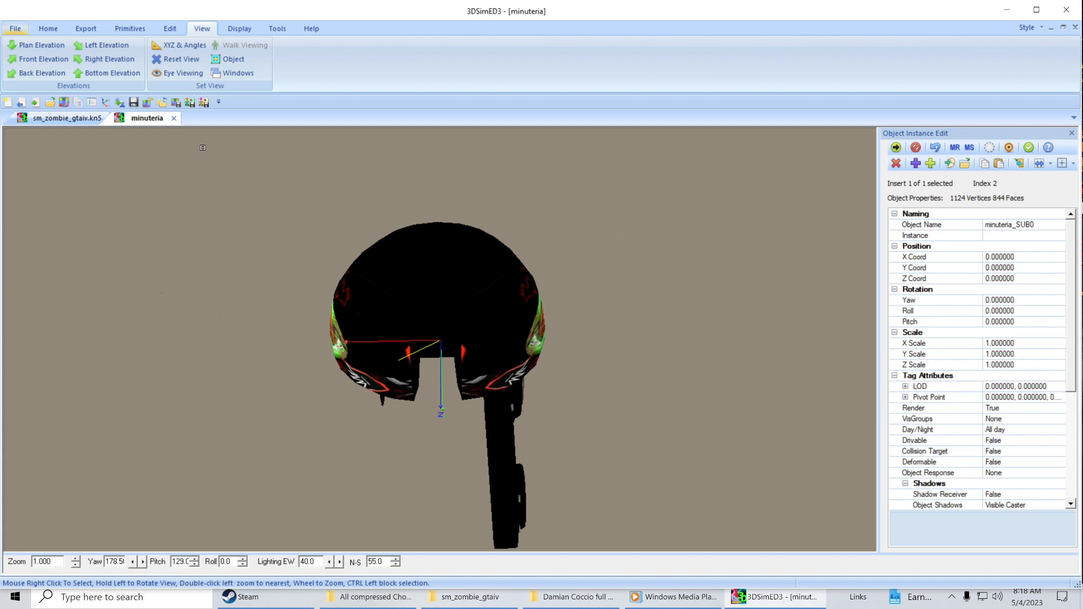
click(175, 118)
Step: Replace the minuteria object in the motorcycle model with minuteria.3se from the installed to tank folder under single GAS CAP
drag(662, 194, 652, 197)
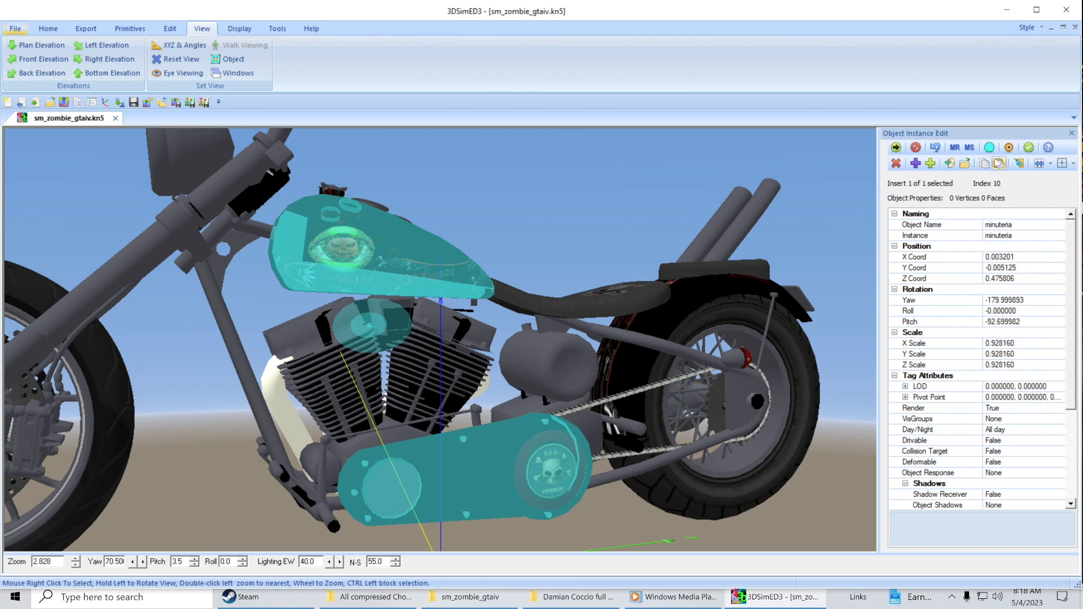
click(1020, 164)
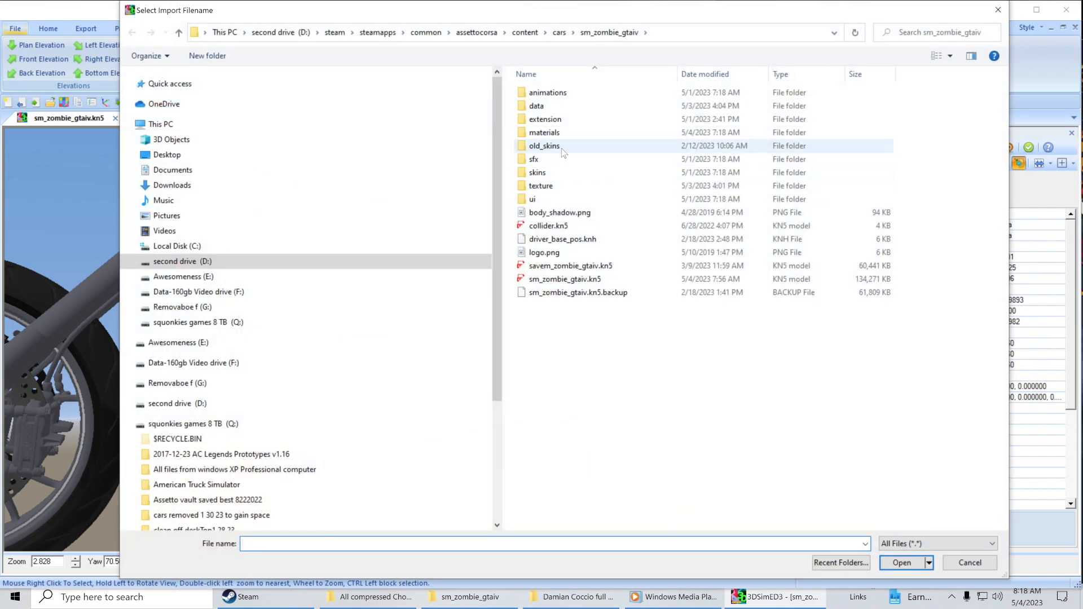
double_click(551, 133)
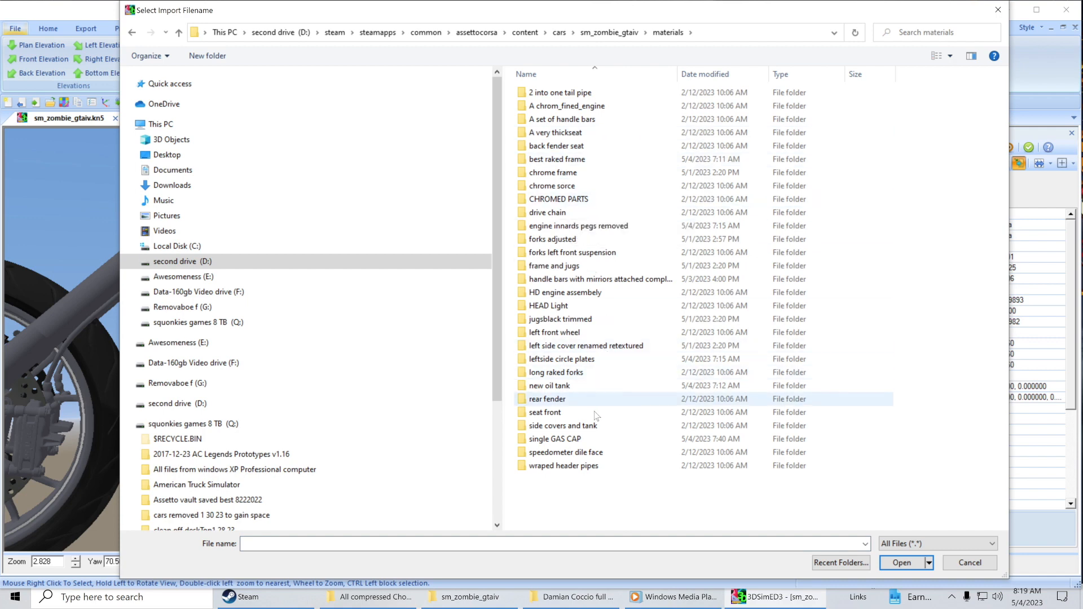
double_click(590, 439)
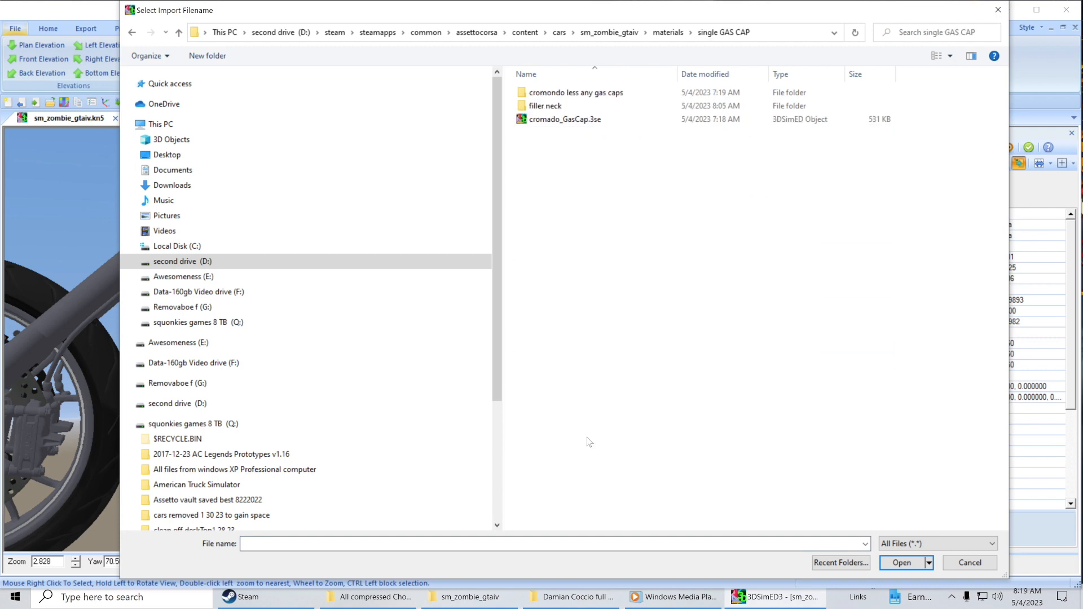
double_click(563, 106)
double_click(562, 96)
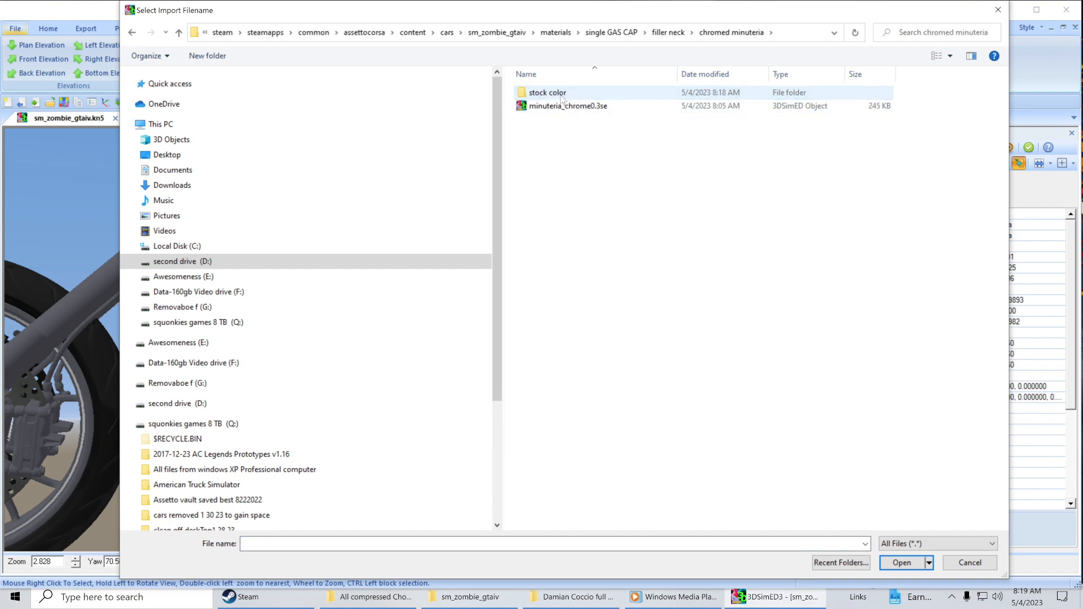
double_click(561, 95)
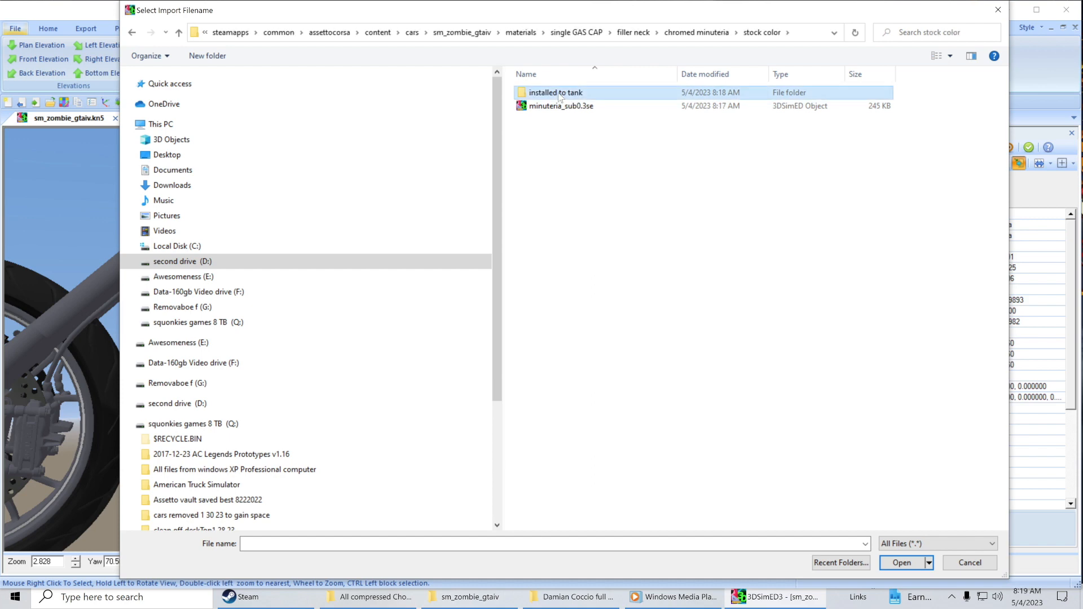
double_click(560, 95)
click(560, 93)
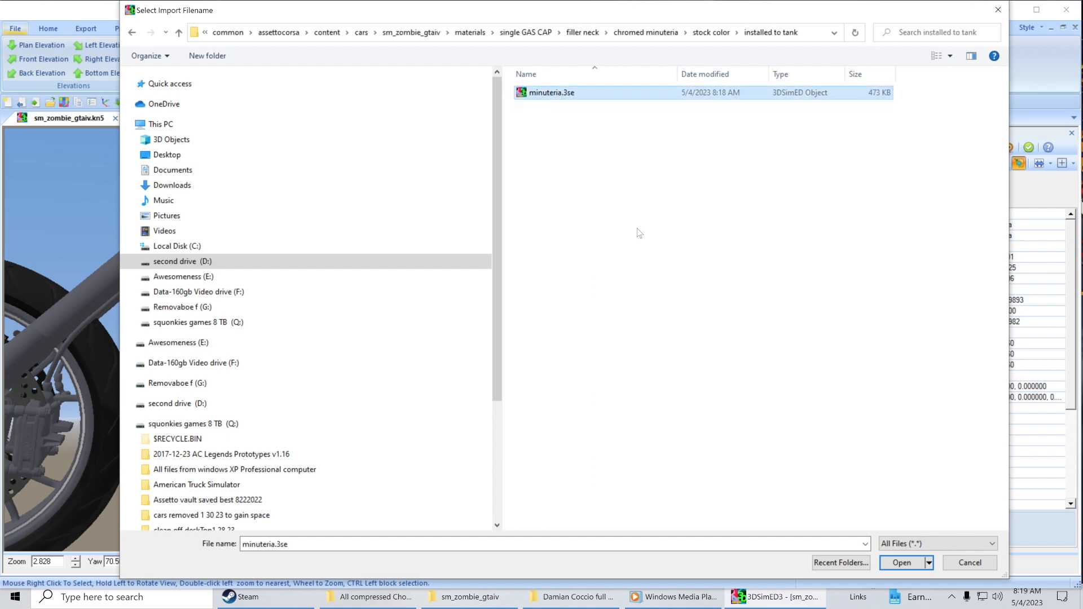
click(902, 563)
click(549, 329)
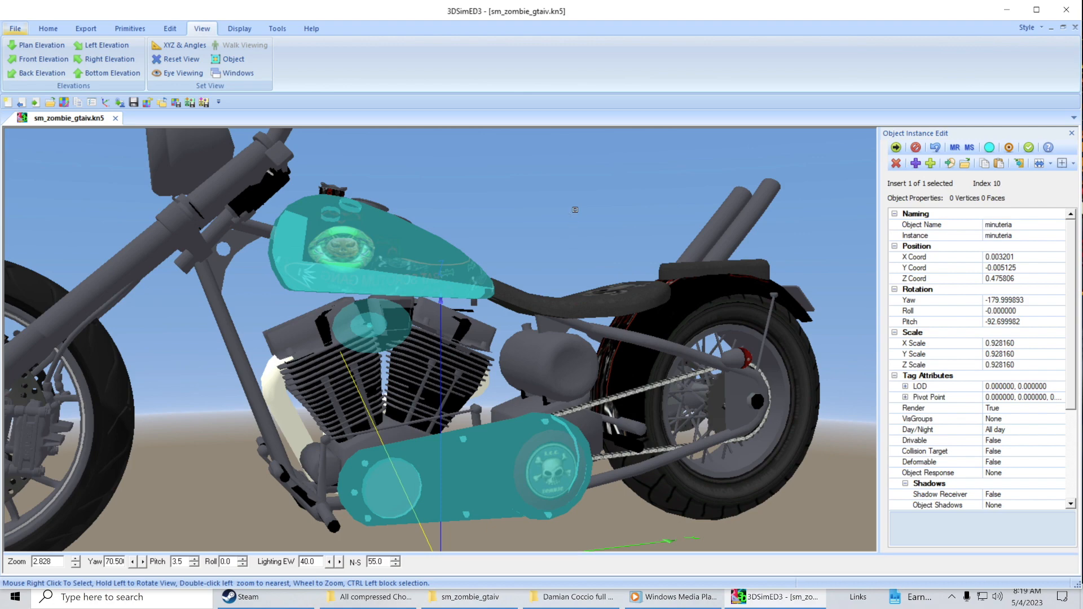
Step: Set the minuteria object's Object Shadows to Visible Caster and its Shadow Receiver to True
drag(573, 211, 556, 213)
scroll(547, 265, down, 2)
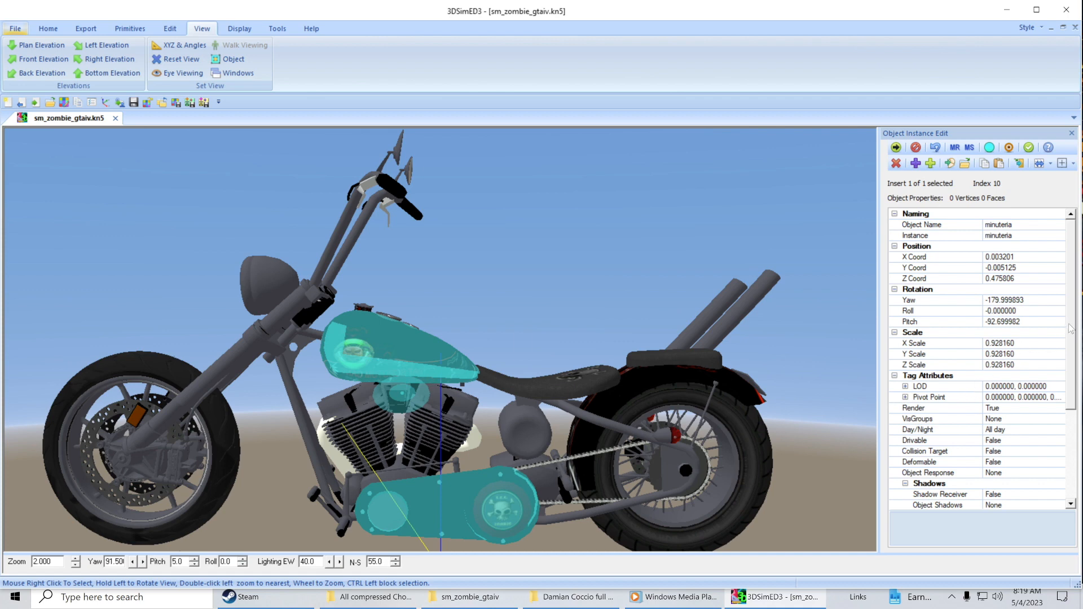
drag(1069, 329, 1069, 403)
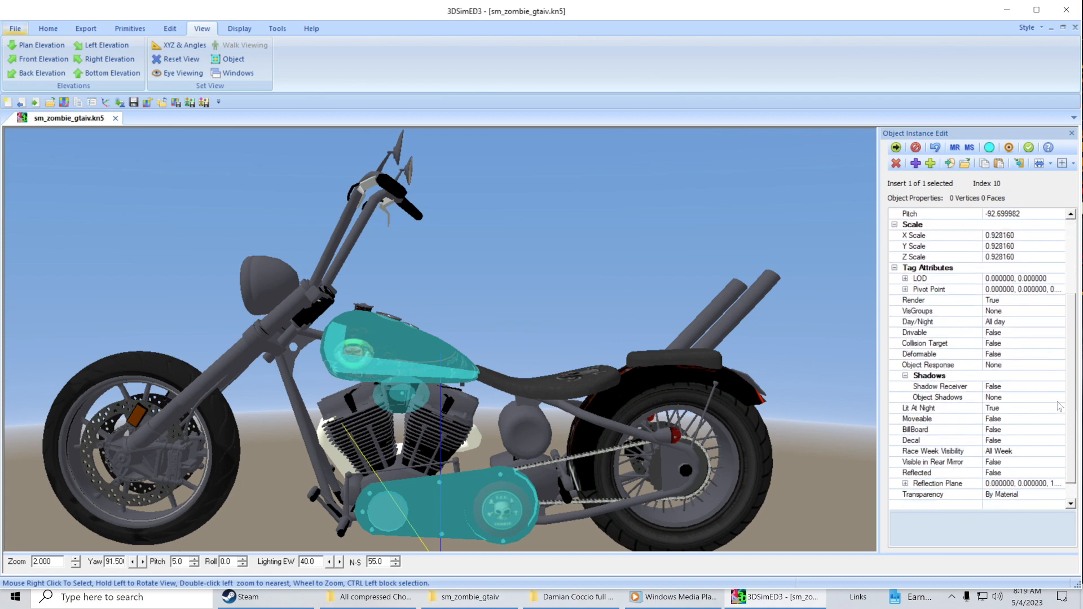
click(1060, 398)
click(1057, 417)
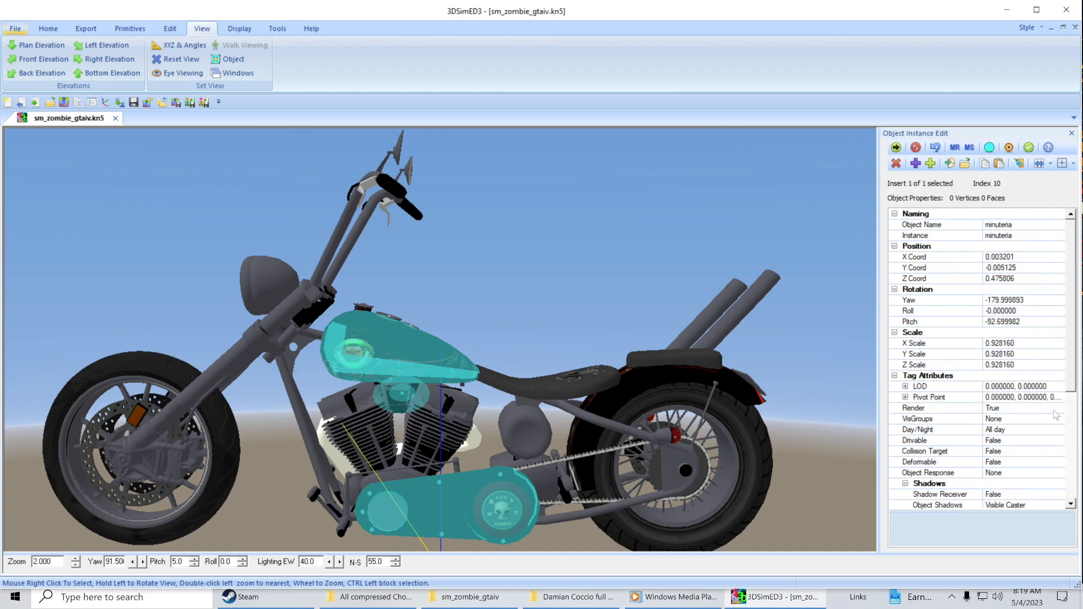
drag(1074, 359, 1071, 412)
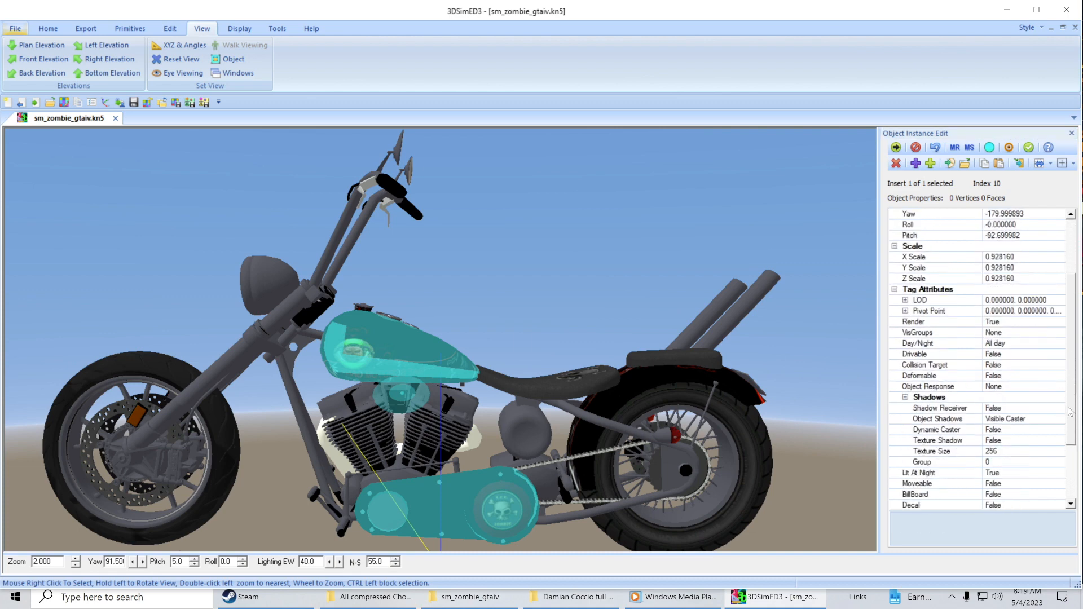
click(1055, 408)
click(1059, 409)
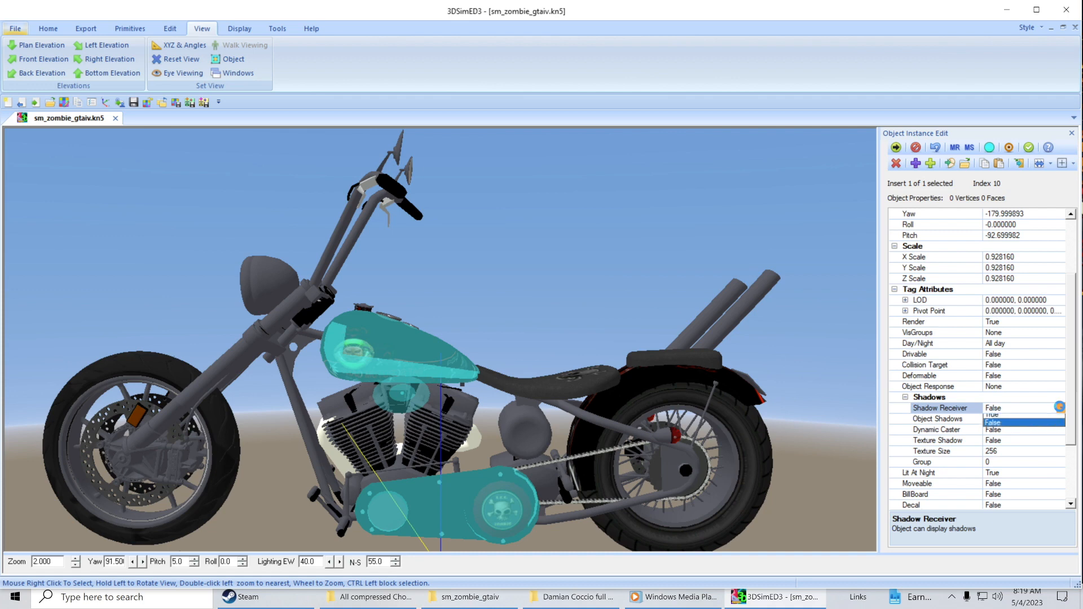
click(1062, 430)
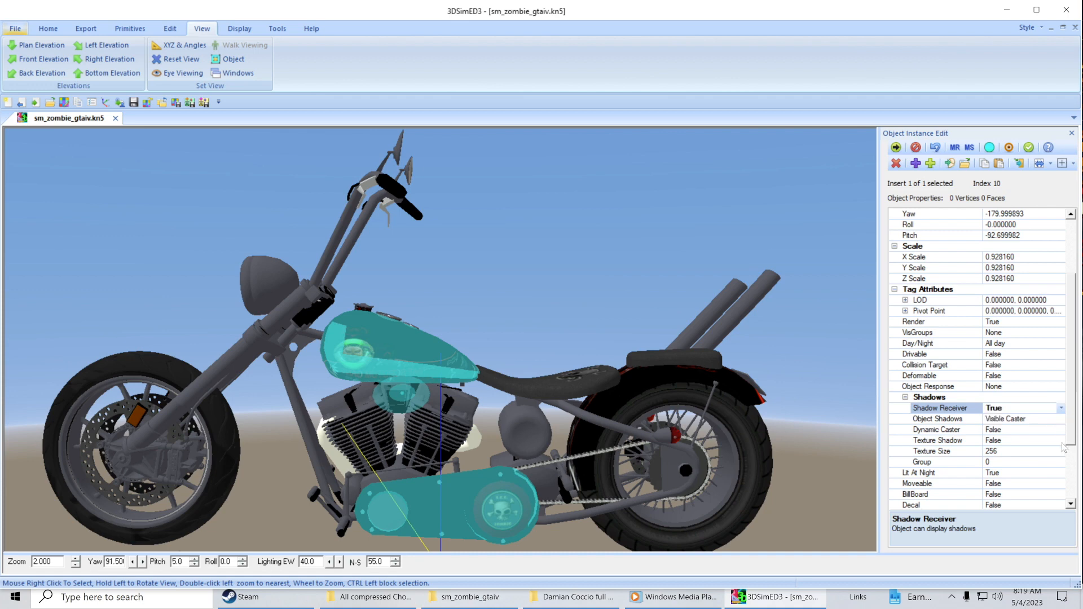
Step: Set the minuteria object's Texture Shadow and Dynamic Caster to True and finish the object instance editing
click(1061, 441)
click(1061, 441)
click(1060, 451)
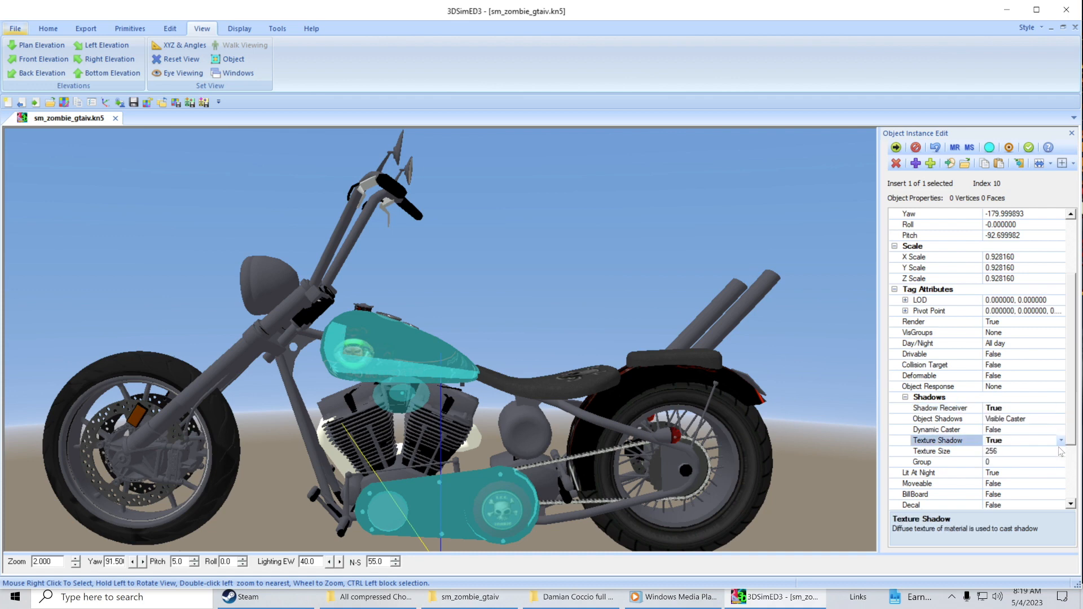
click(1061, 430)
click(1061, 430)
click(1061, 449)
mouse_move(584, 224)
mouse_down()
mouse_move(566, 223)
mouse_move(586, 223)
mouse_up()
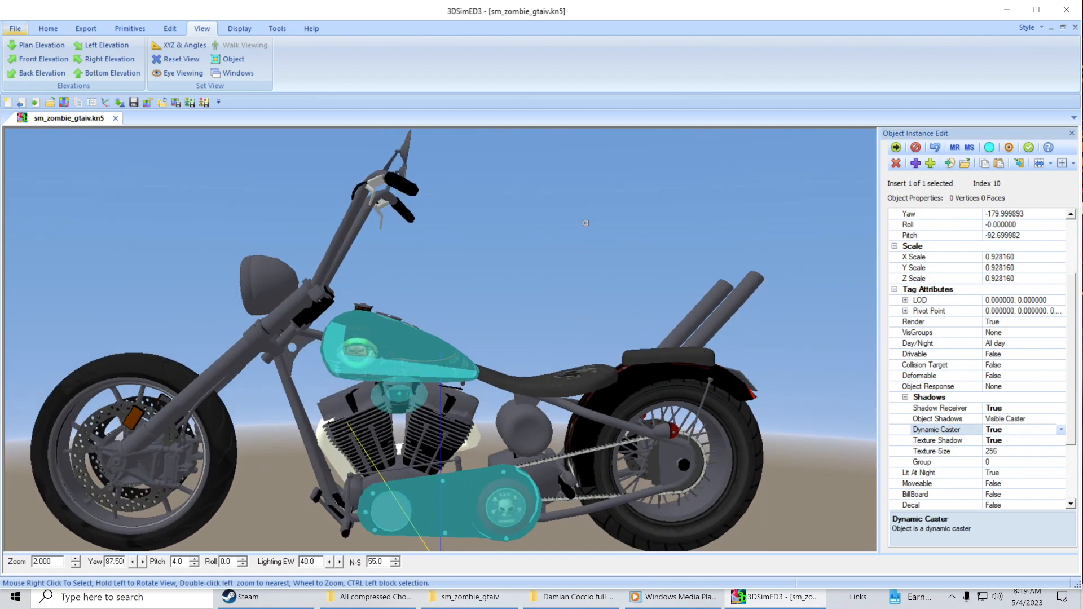
click(1028, 148)
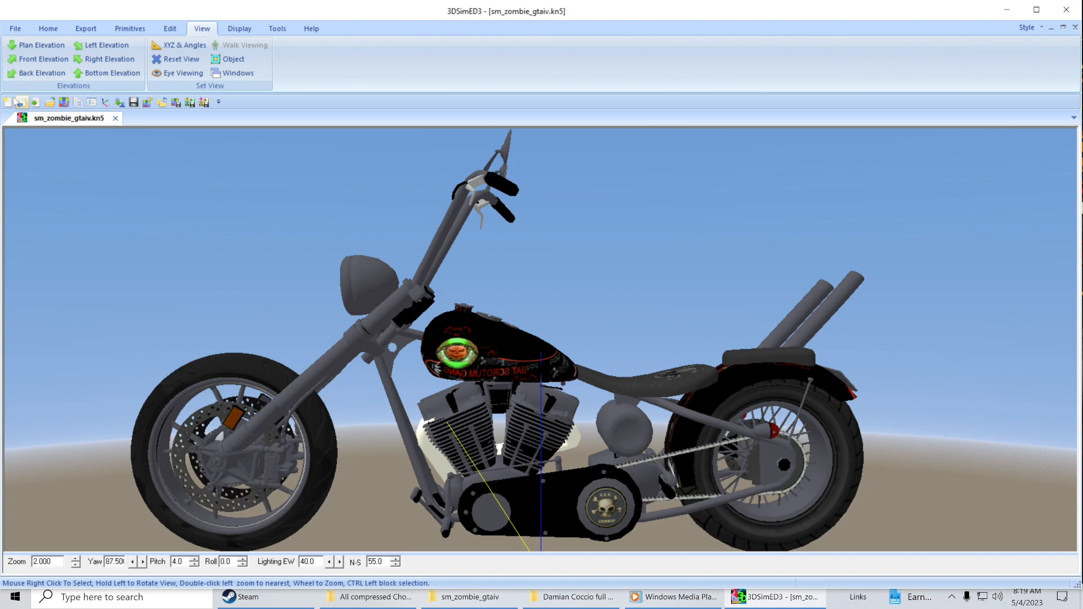
Step: Plugin-export the motorcycle as sm_zombie_gtaiv.kn5__ready2ship to the sm_zombie_gtaiv car folder, and close the model and the program
click(85, 28)
click(18, 68)
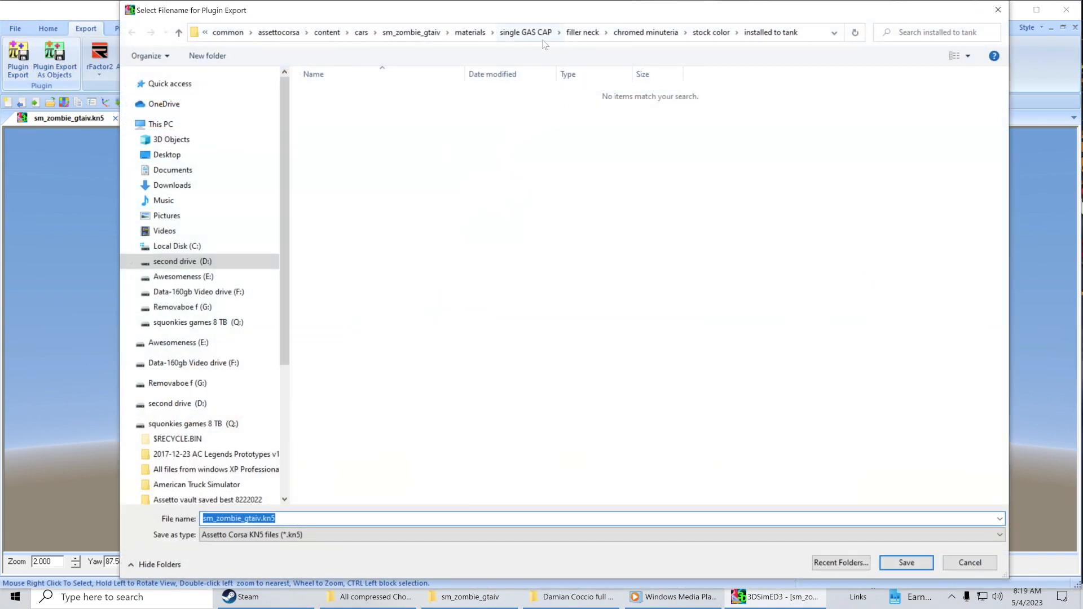
click(412, 32)
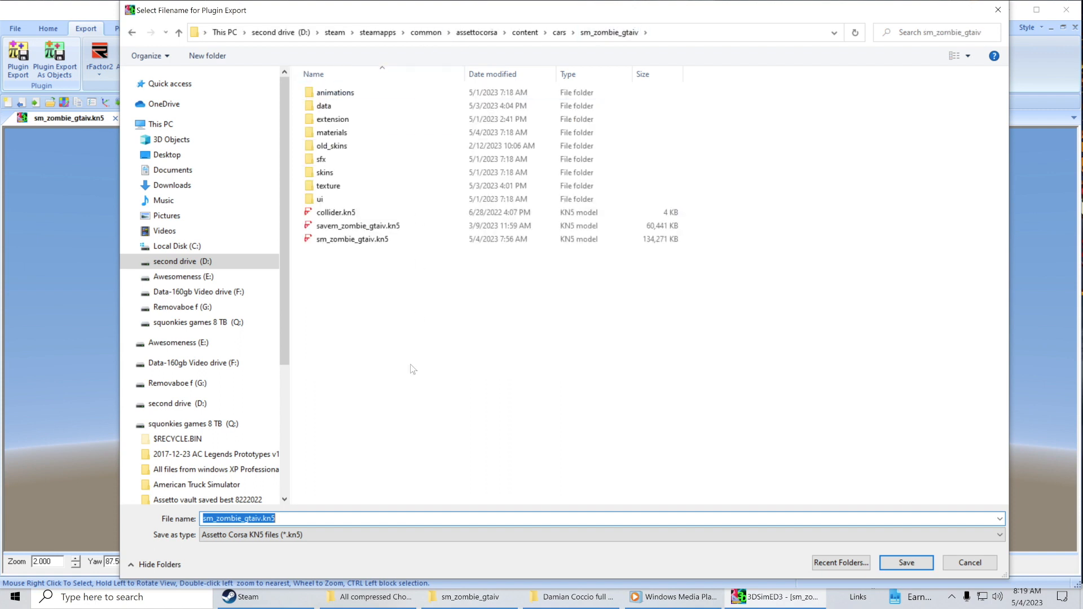
click(299, 517)
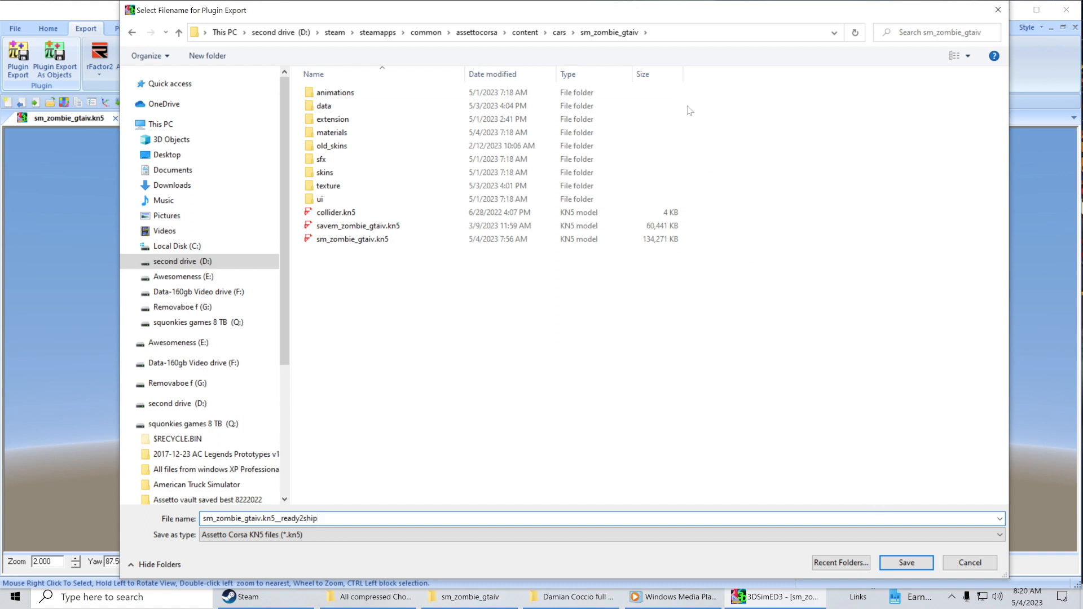
click(902, 564)
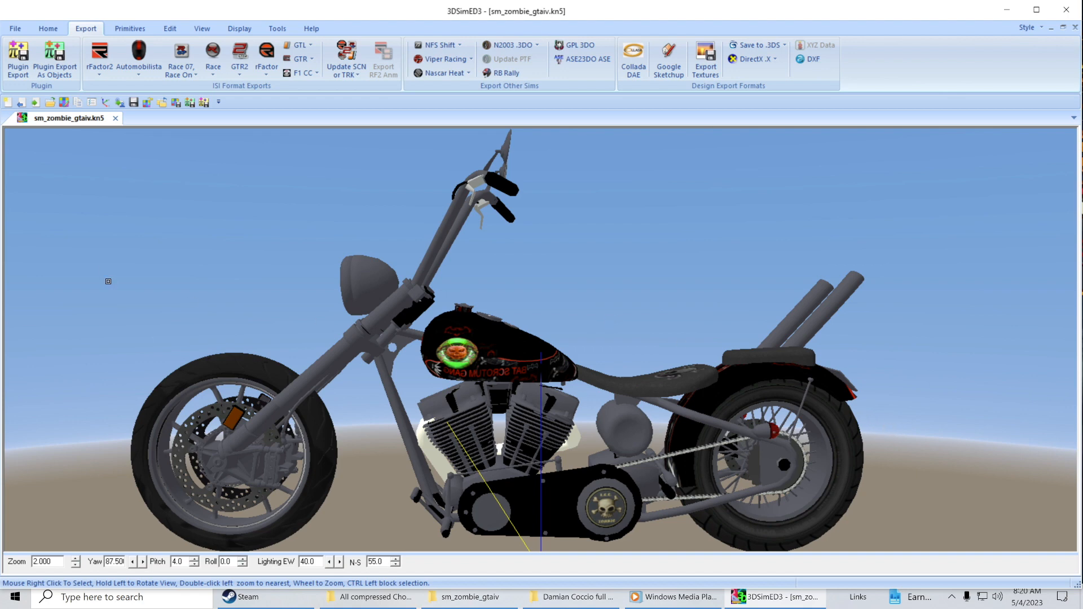
click(115, 118)
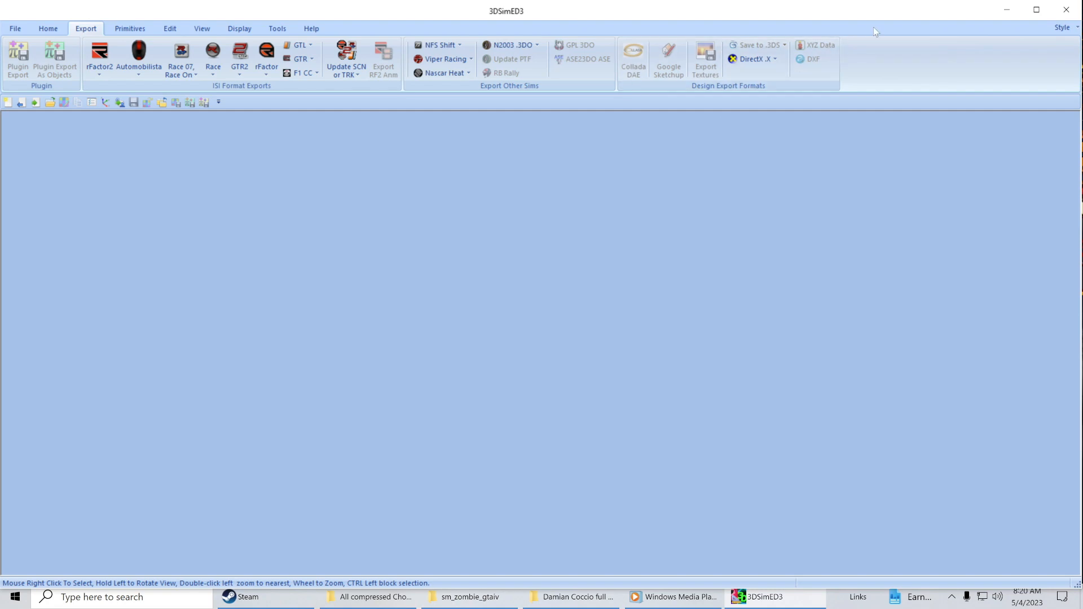
click(1066, 10)
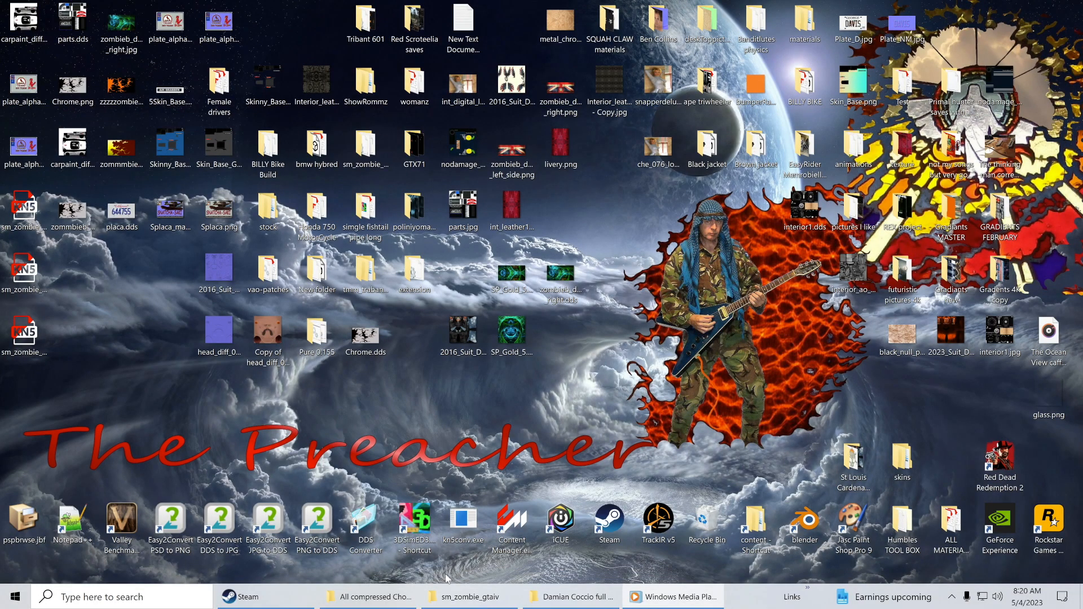
Step: Copy sm_zombie_gtaiv.kn5__ready2ship.kn5 from the content/cars/sm_zombie_gtaiv folder to the desktop
click(383, 597)
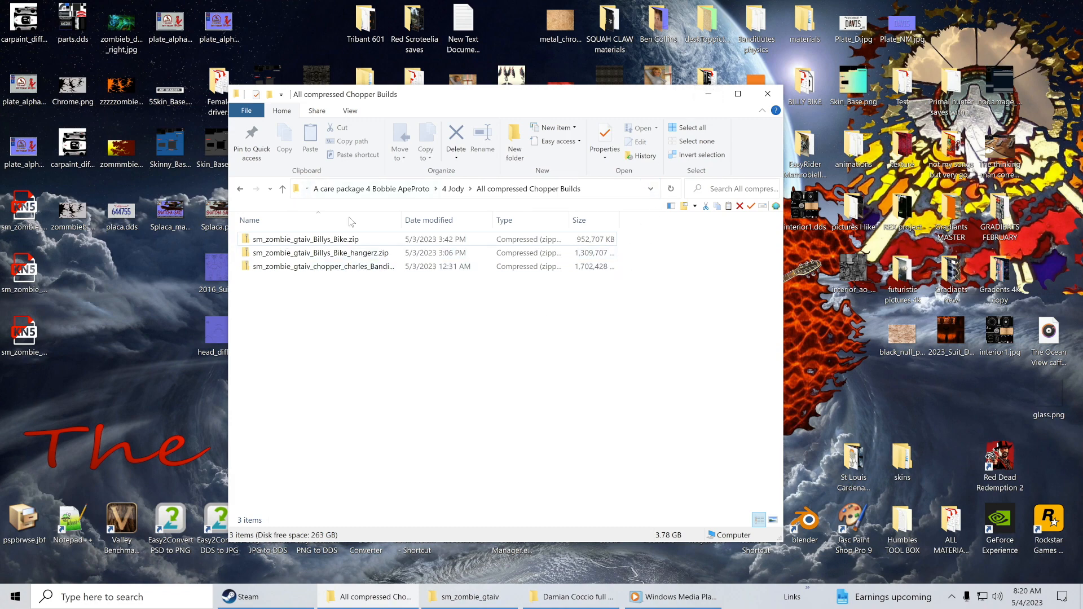
click(709, 93)
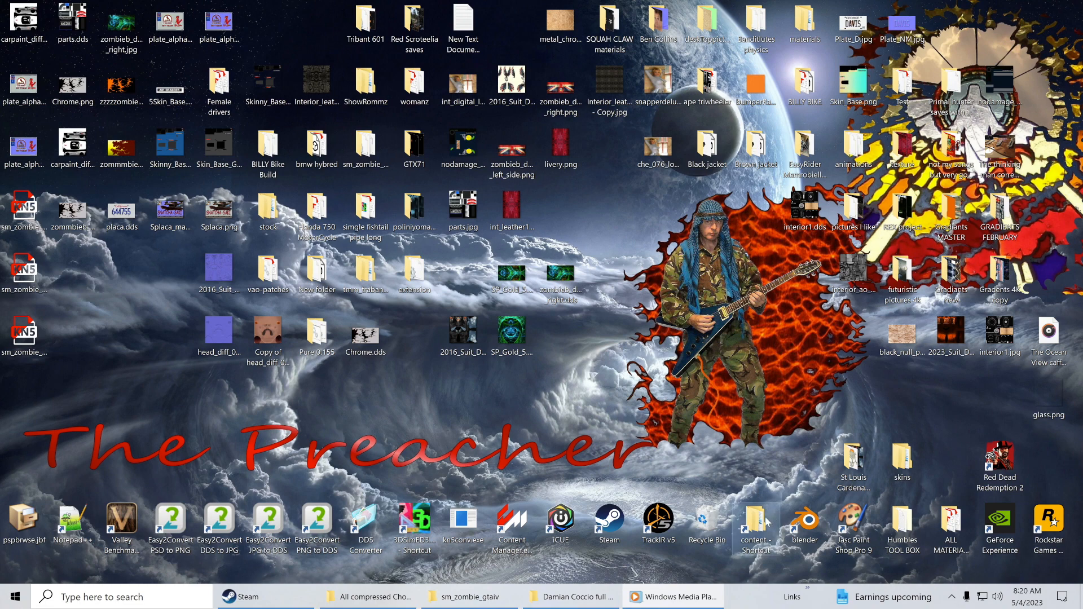
double_click(765, 522)
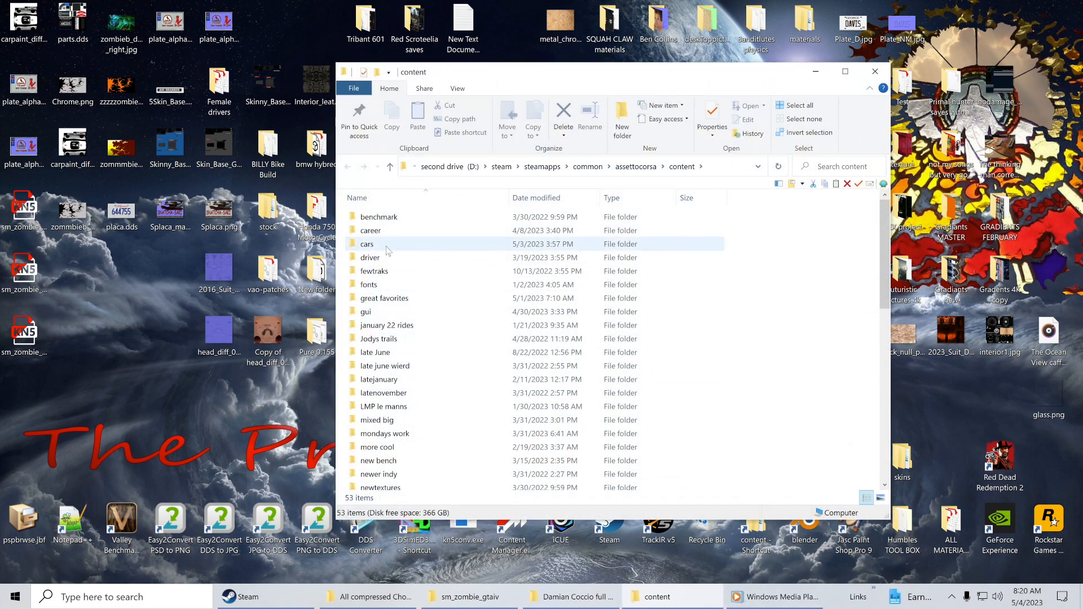
double_click(388, 246)
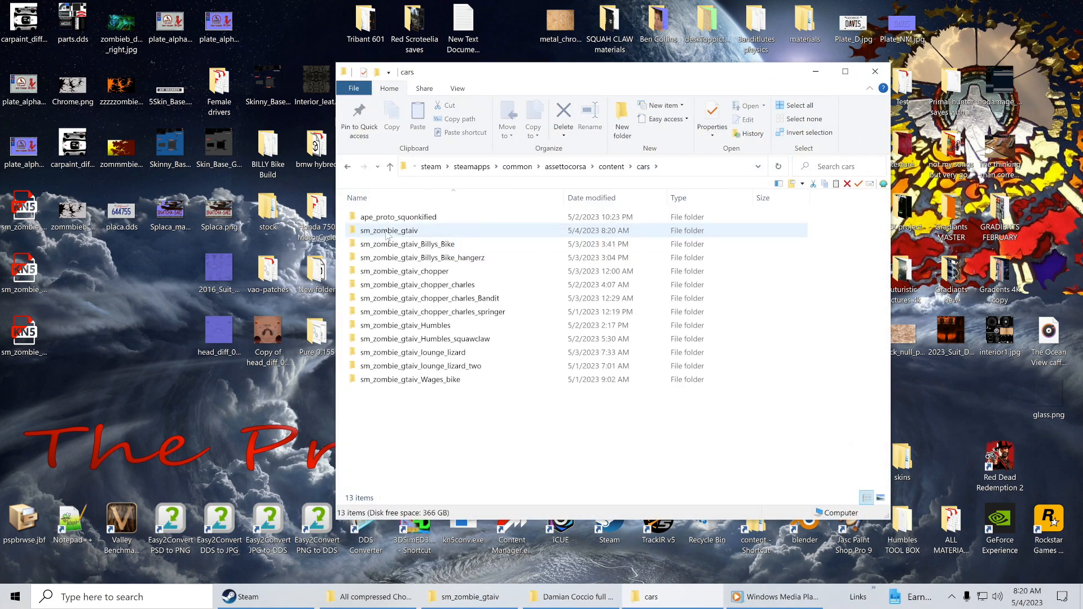
double_click(388, 230)
drag(395, 433, 98, 388)
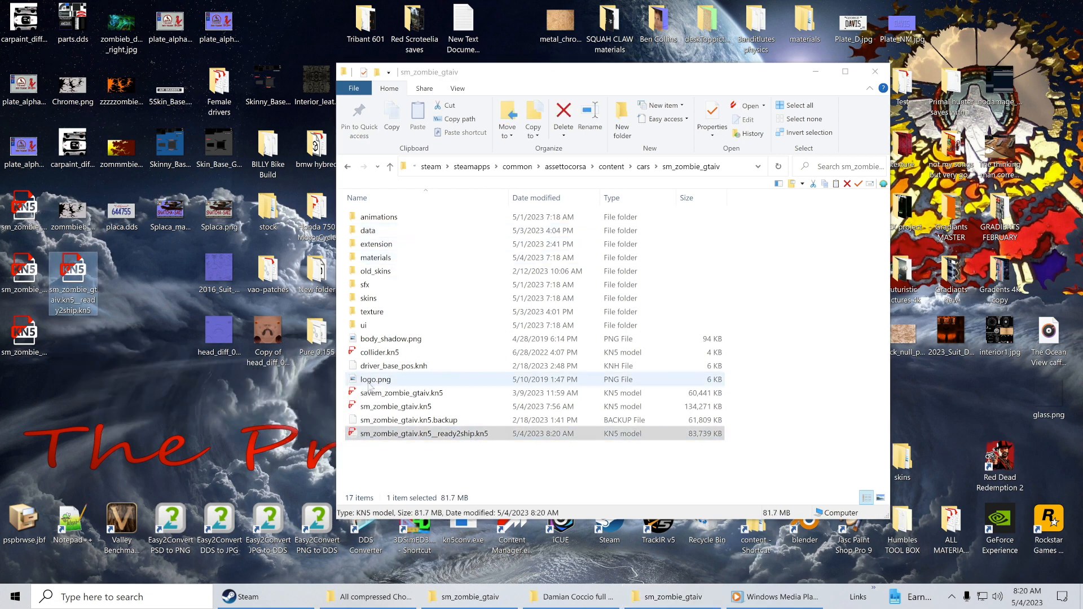
Step: Delete the old sm_zombie_gtaiv.kn5 and rename sm_zombie_gtaiv.kn5__ready2ship.kn5 as sm_zombie_gtaiv.kn5
right_click(389, 409)
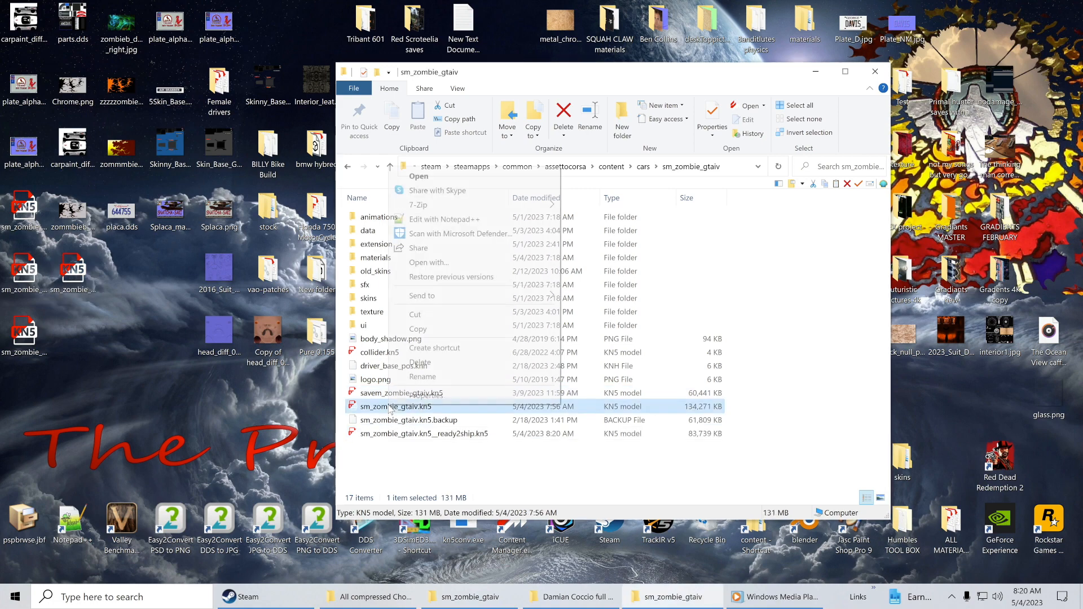
click(420, 364)
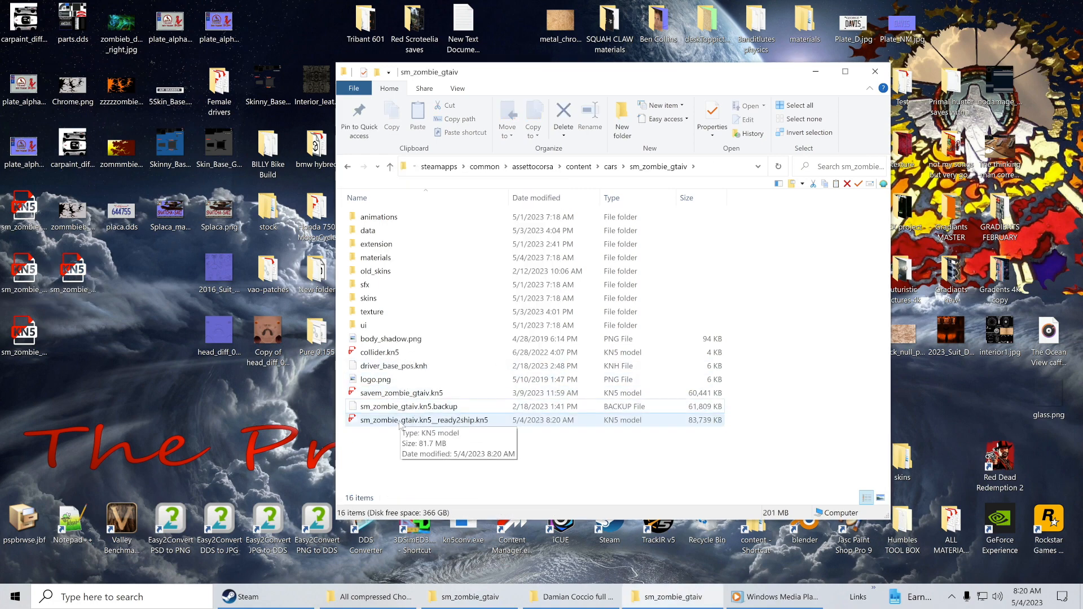
click(402, 424)
right_click(402, 423)
click(432, 392)
drag(489, 420, 431, 426)
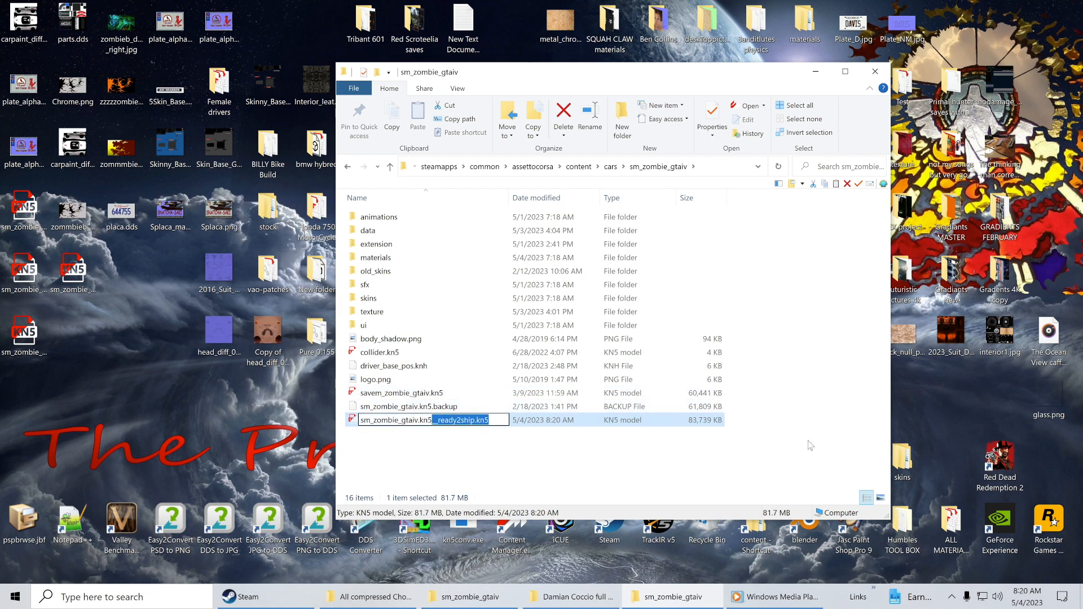
key(Delete)
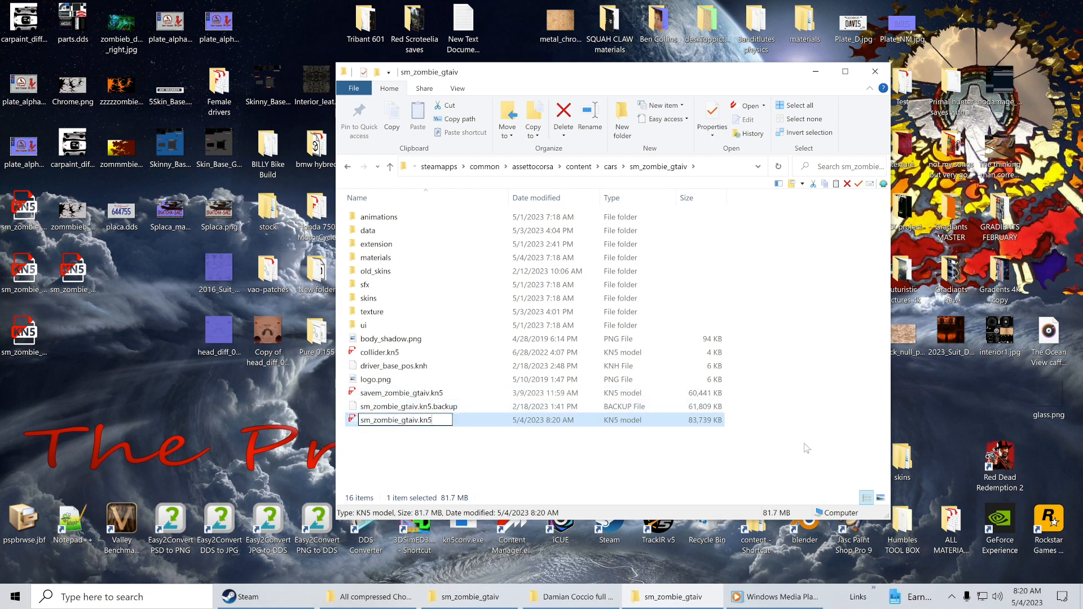
click(807, 449)
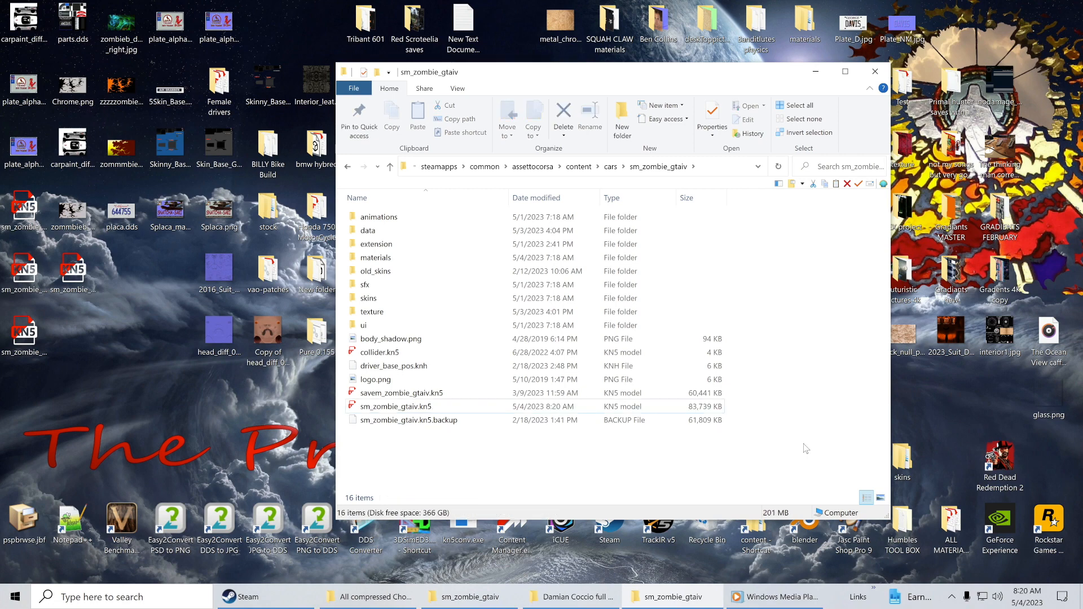
click(816, 75)
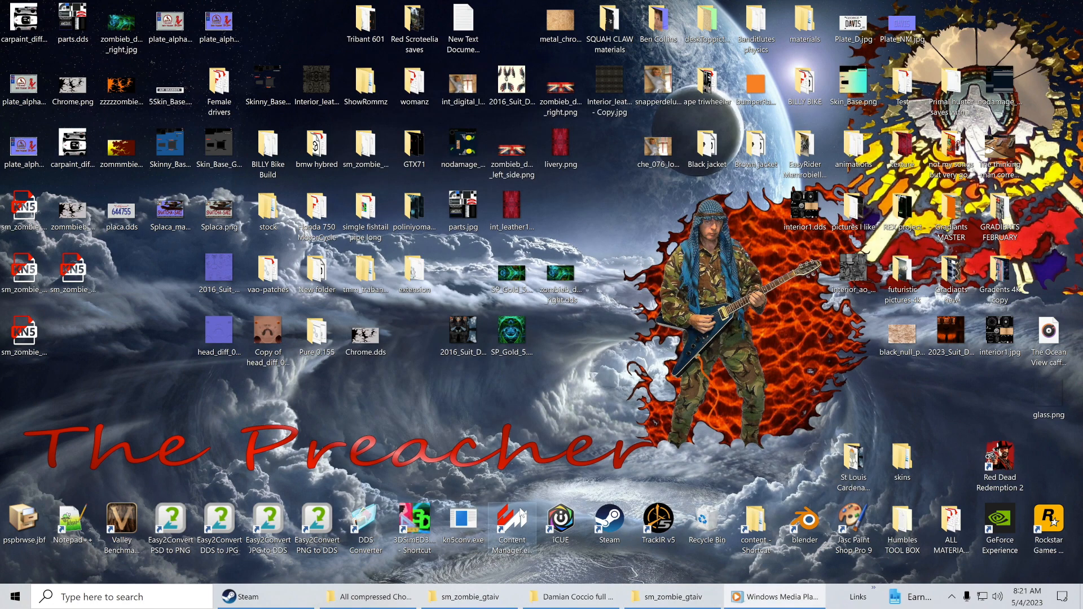
Step: Start Content Manager and load the Zombie GTA IV bike in CM Showroom
click(516, 519)
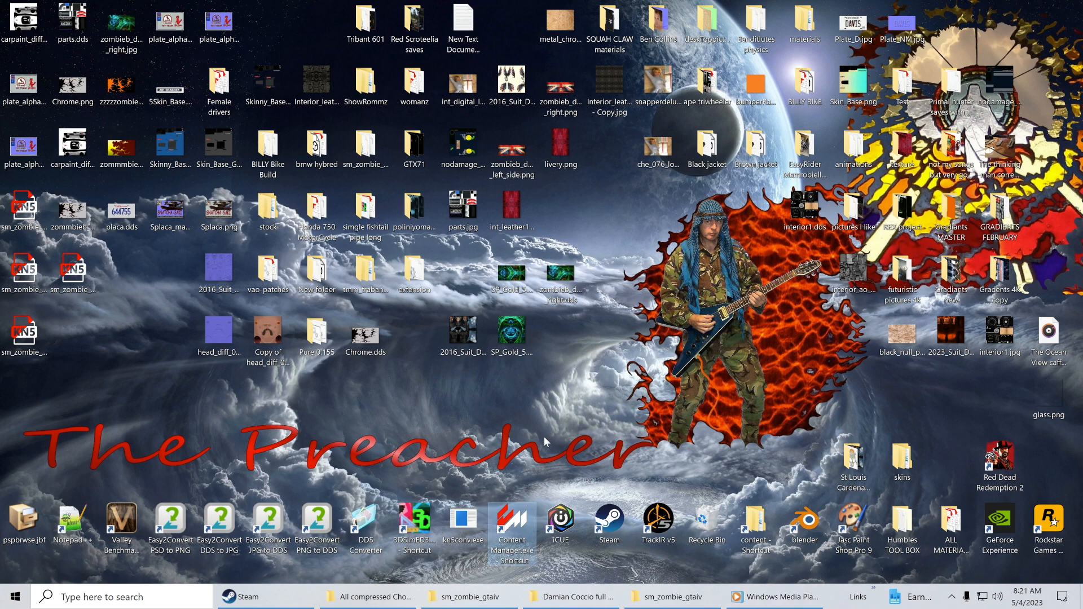
click(535, 464)
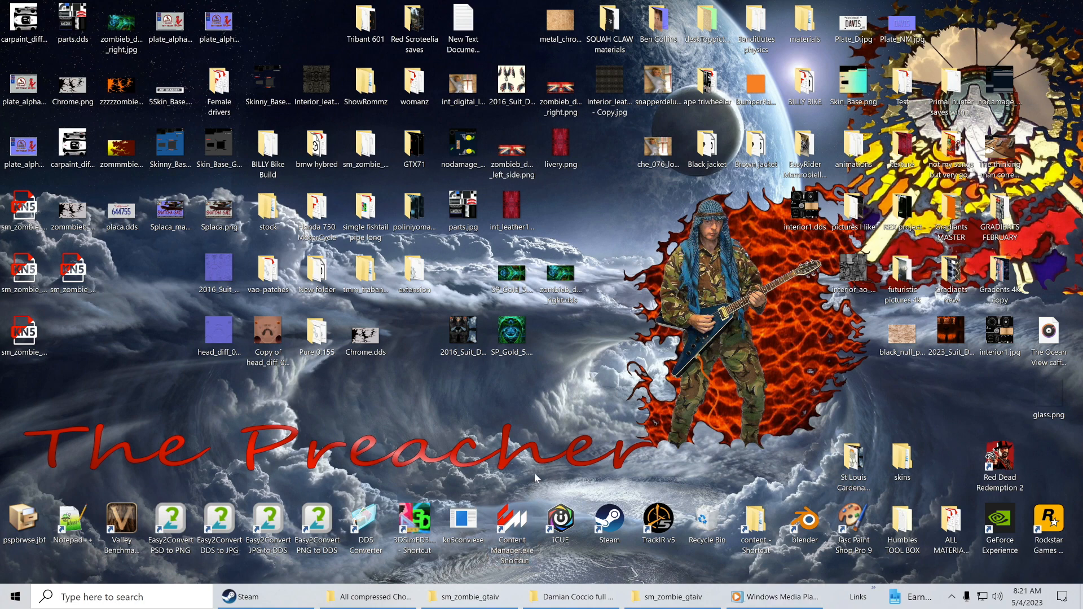
double_click(521, 518)
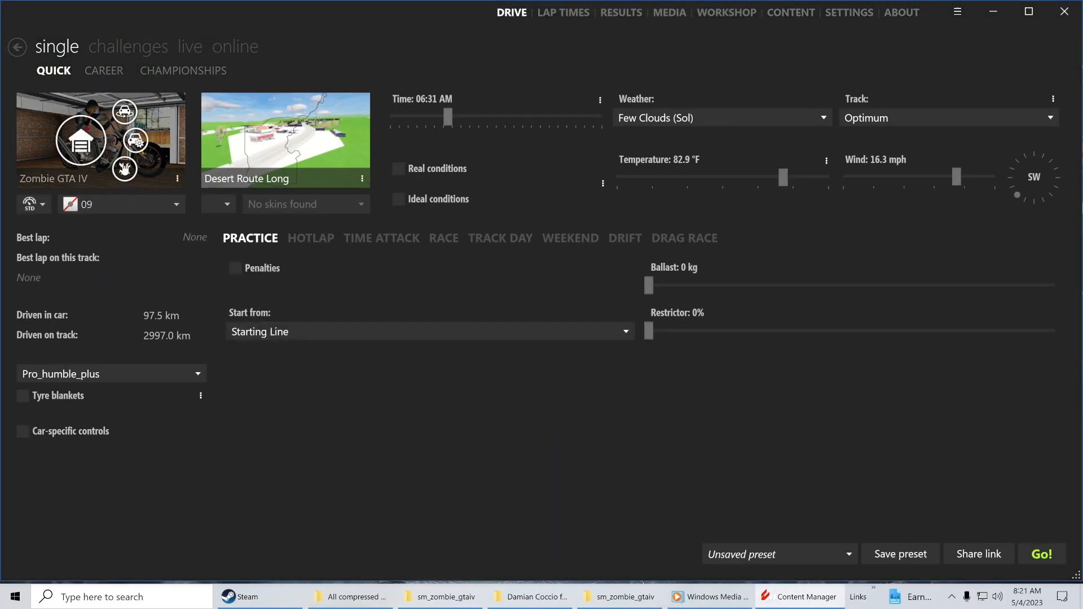
click(126, 170)
click(519, 548)
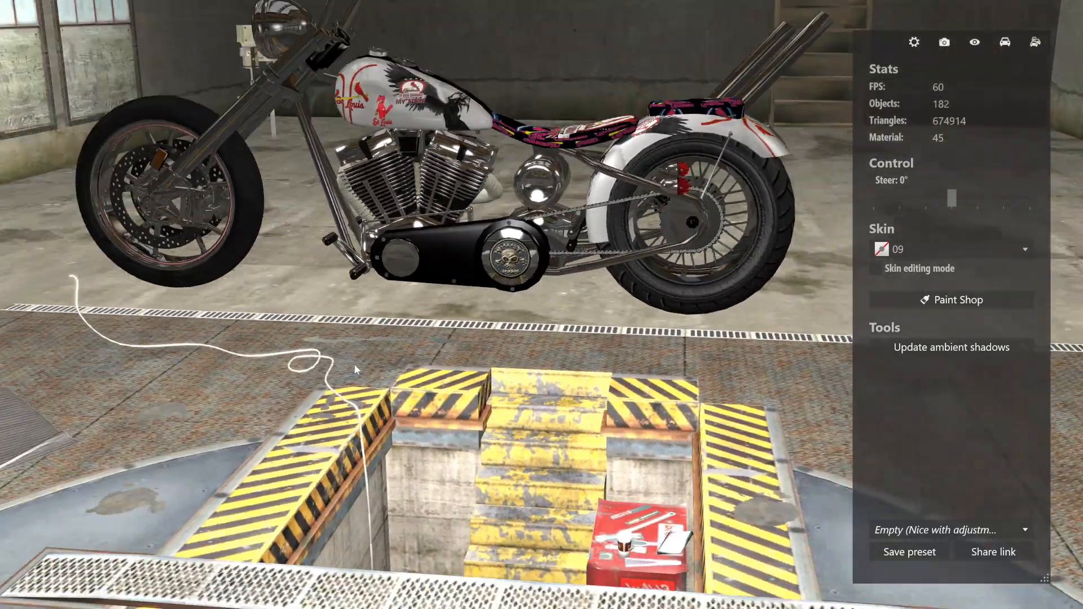
Step: Examine the motorcycle from both sides and the front
drag(354, 365, 373, 379)
drag(613, 373, 294, 328)
drag(565, 322, 238, 327)
drag(570, 345, 610, 375)
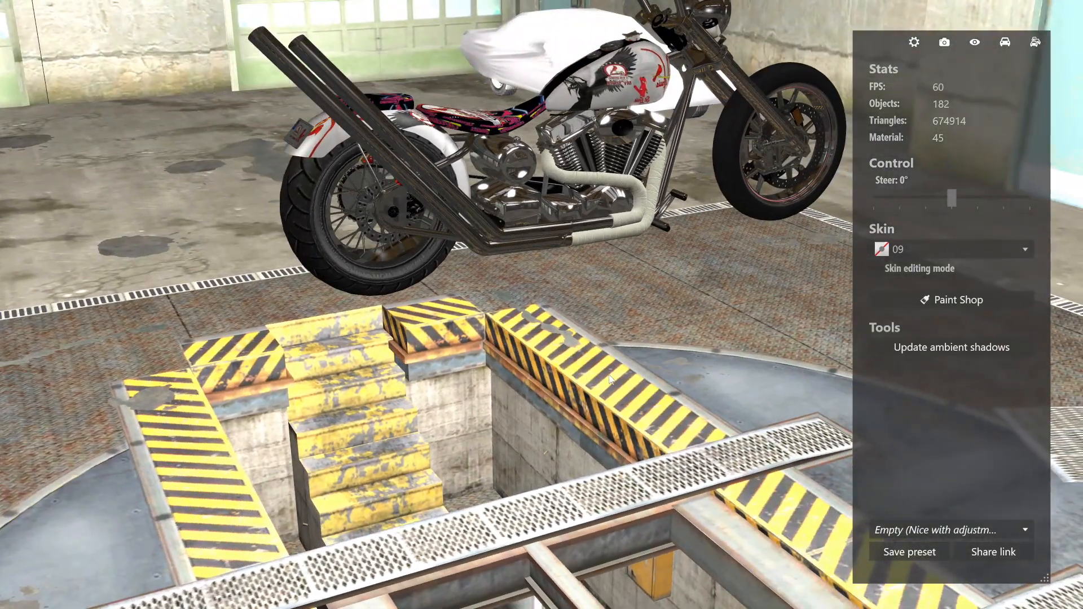
drag(290, 373, 724, 366)
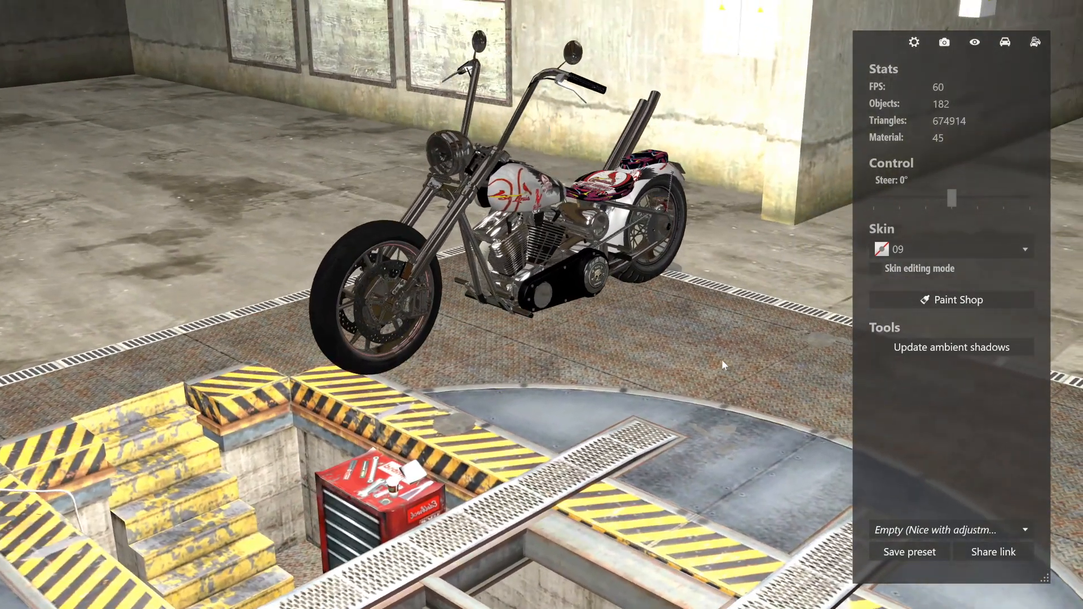
Step: Turn on the bike's lights and examine the illuminated parts from the side, up close and from farther away
click(1000, 49)
click(877, 163)
drag(692, 345, 274, 448)
scroll(274, 440, up, 4)
drag(259, 350, 418, 118)
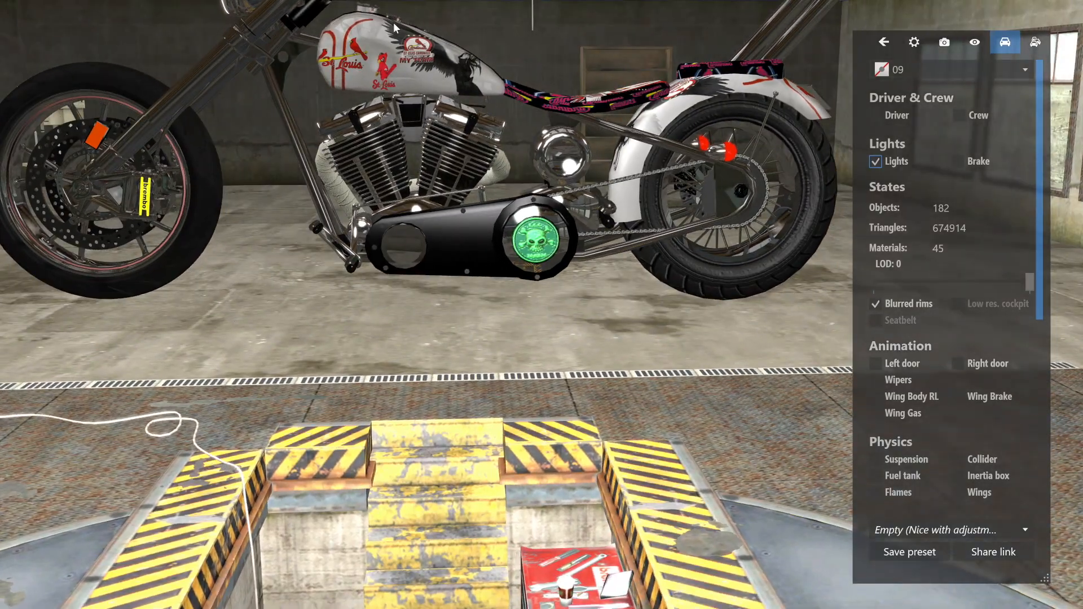
drag(392, 255, 442, 321)
drag(649, 348, 673, 314)
scroll(642, 323, down, 2)
scroll(628, 327, down, 3)
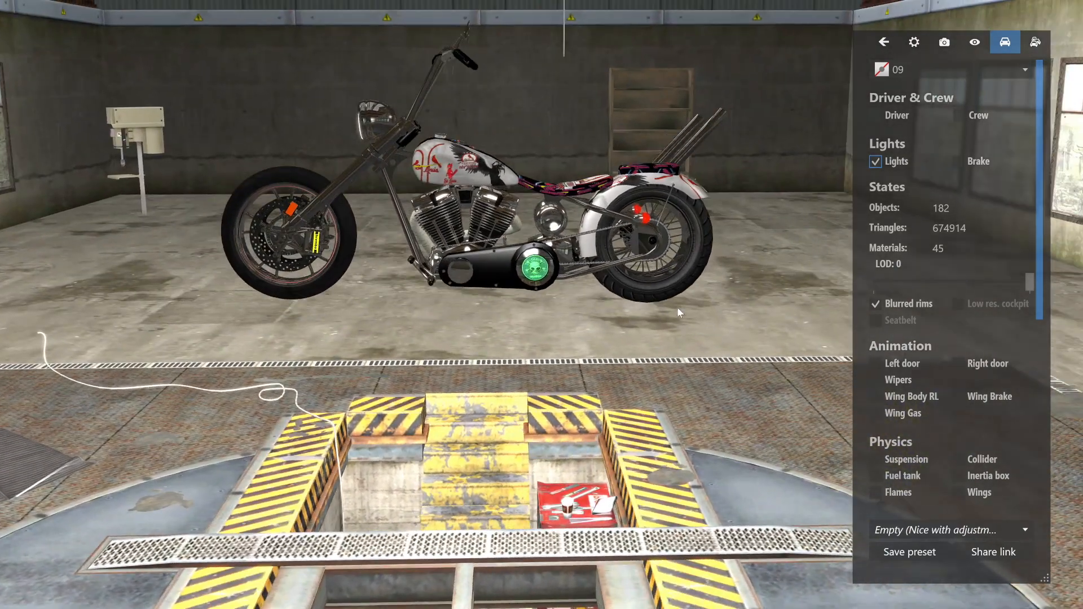
Step: Show the driver on the bike and examine the rider and motorcycle from all sides
click(876, 115)
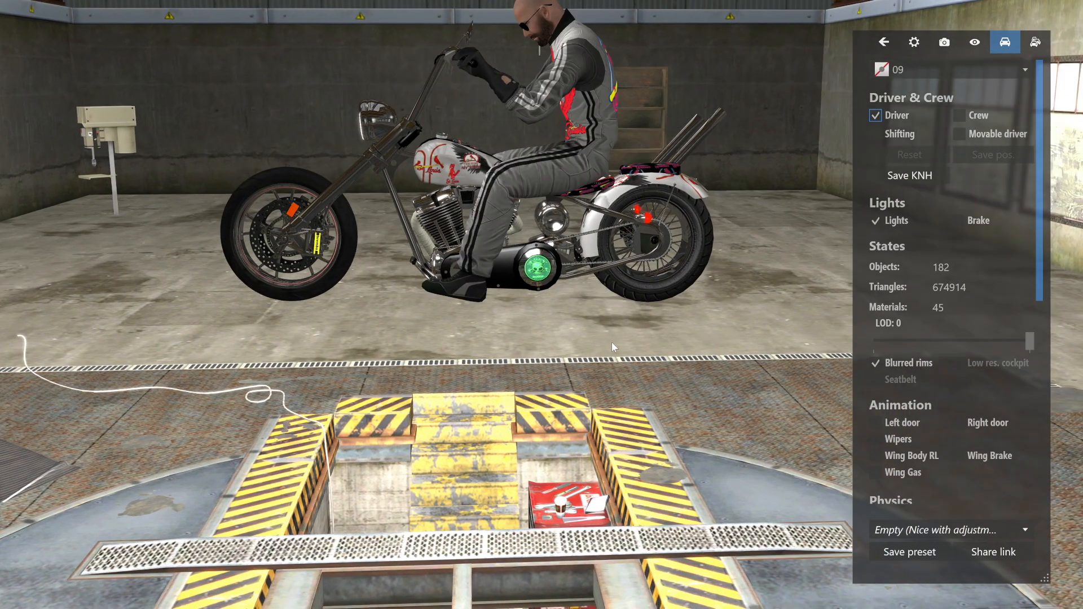
drag(612, 342, 733, 354)
drag(570, 353, 668, 335)
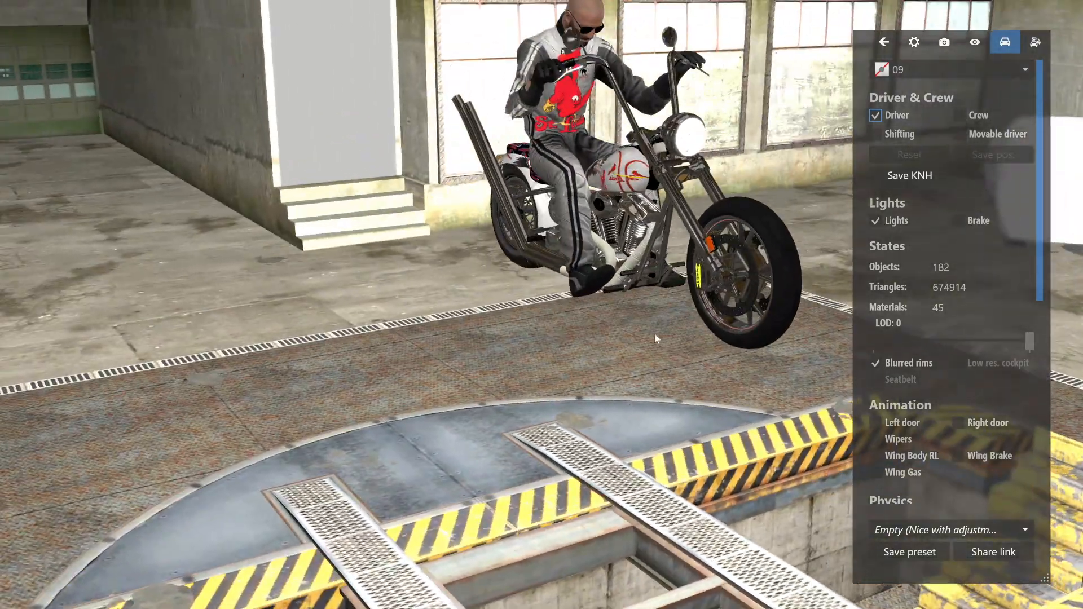
drag(398, 306, 700, 318)
drag(506, 337, 707, 319)
drag(432, 378, 596, 368)
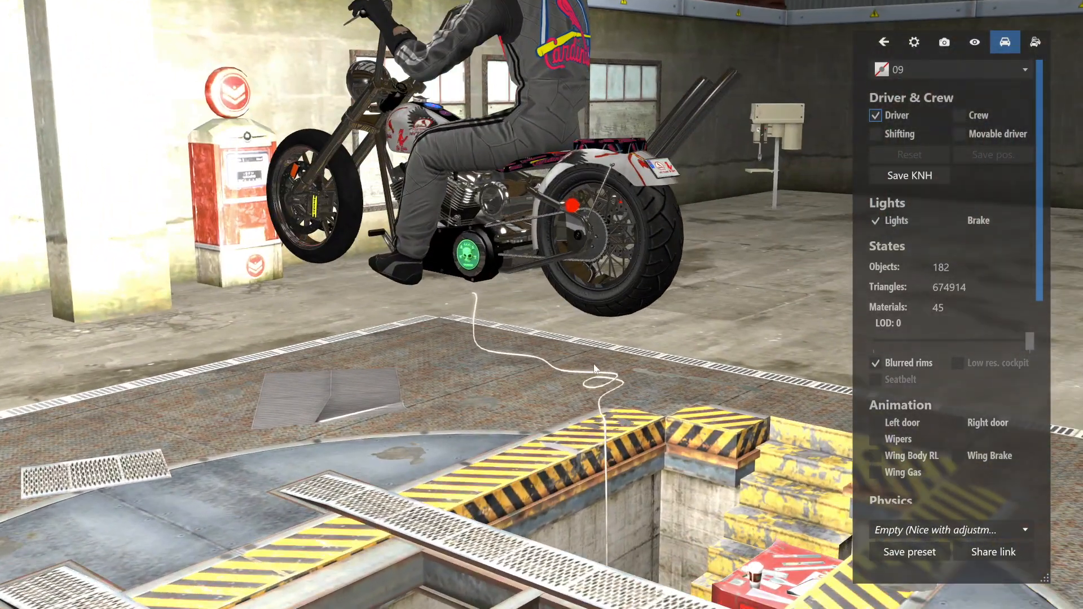
scroll(506, 369, down, 5)
drag(438, 365, 567, 409)
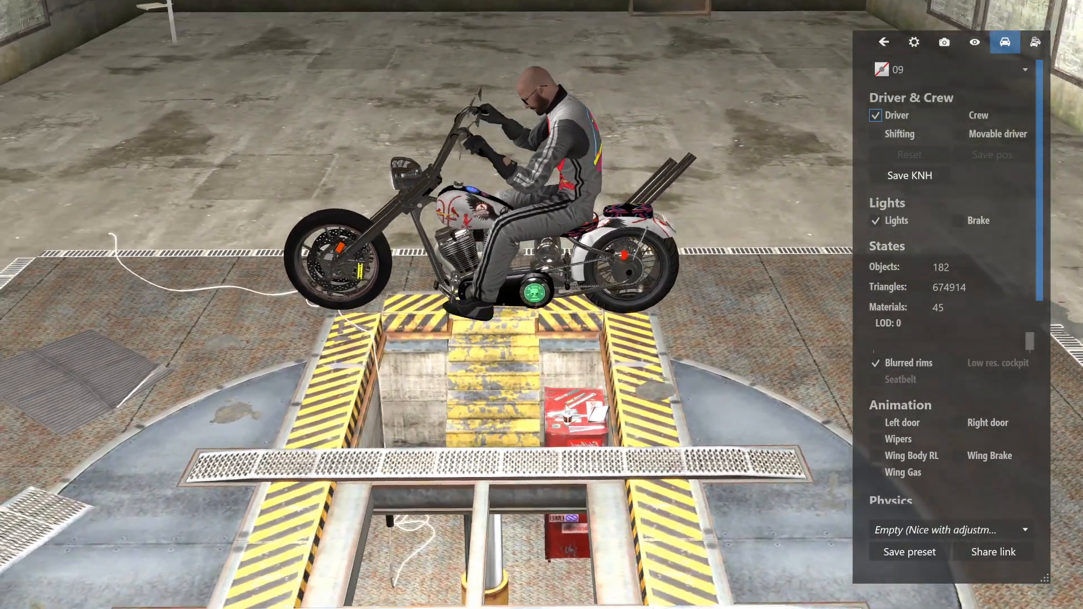
Step: Examine the fuel tank, engine and rider's leg up close, and the rider's jacket from behind
scroll(556, 404, up, 6)
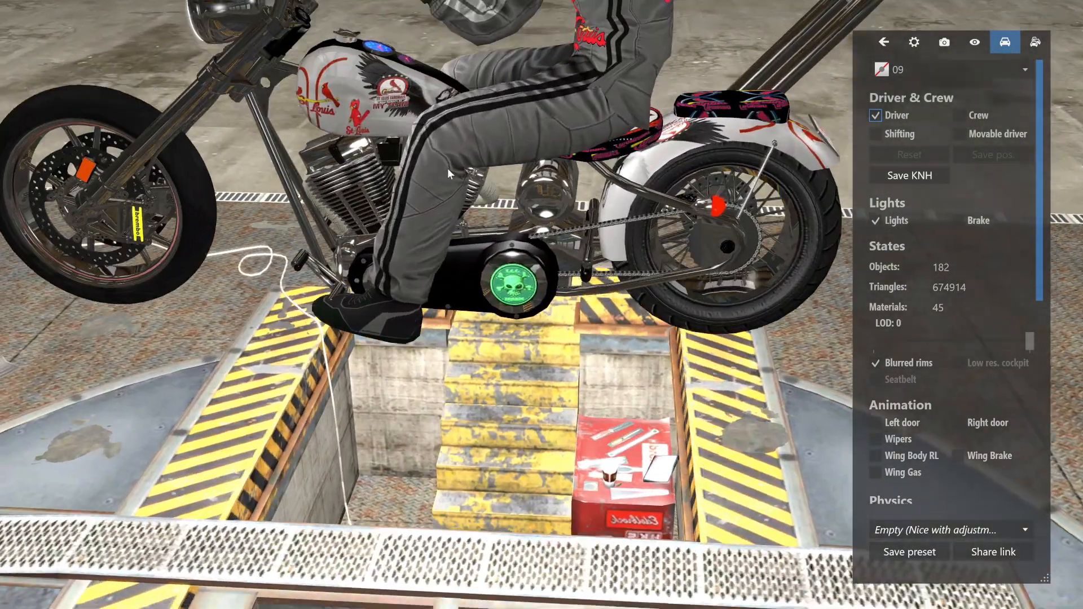
drag(448, 168, 515, 175)
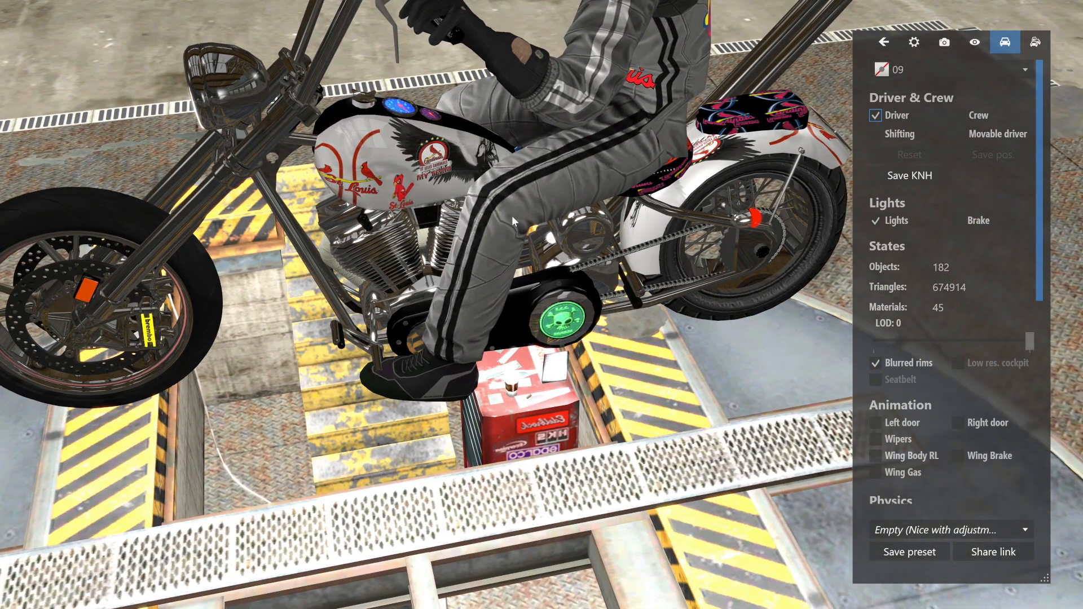
scroll(513, 216, up, 5)
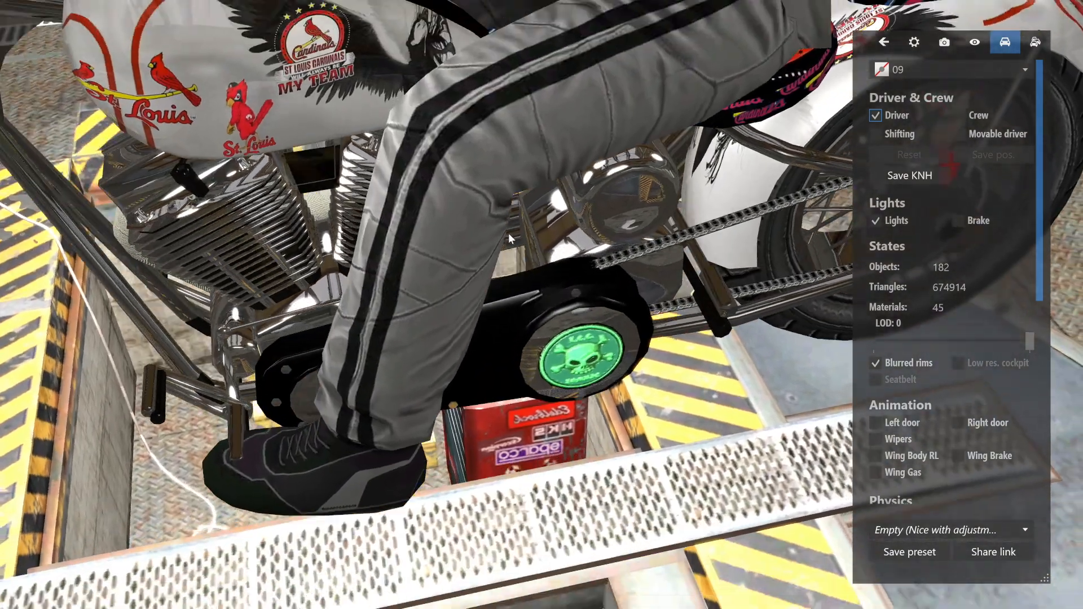
mouse_move(509, 233)
mouse_down()
mouse_move(514, 251)
mouse_move(499, 243)
mouse_up()
scroll(499, 249, down, 8)
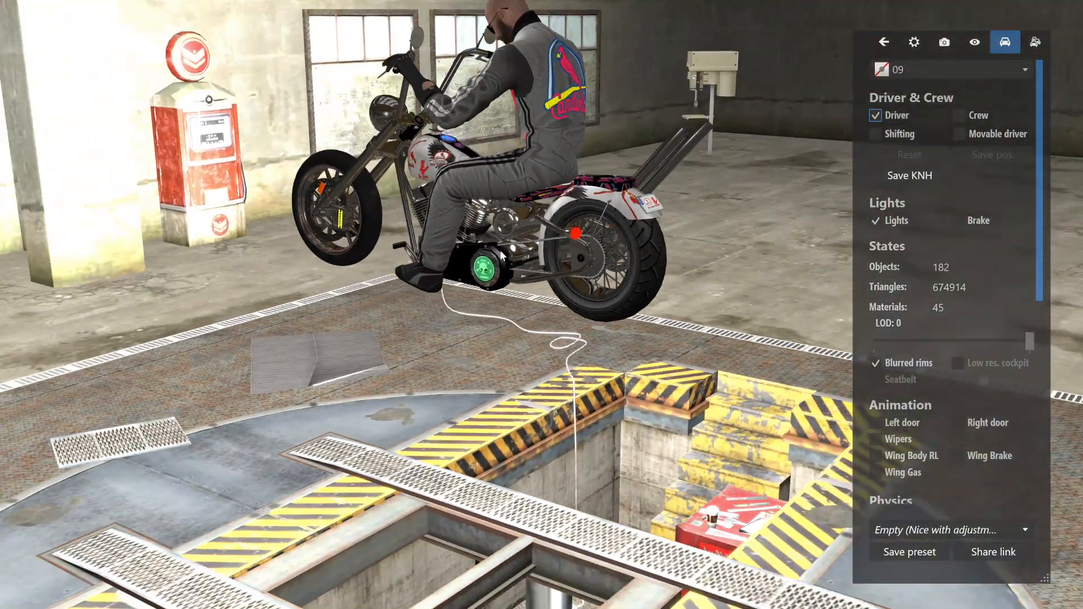
drag(502, 256, 541, 277)
drag(530, 327, 643, 327)
drag(536, 329, 628, 307)
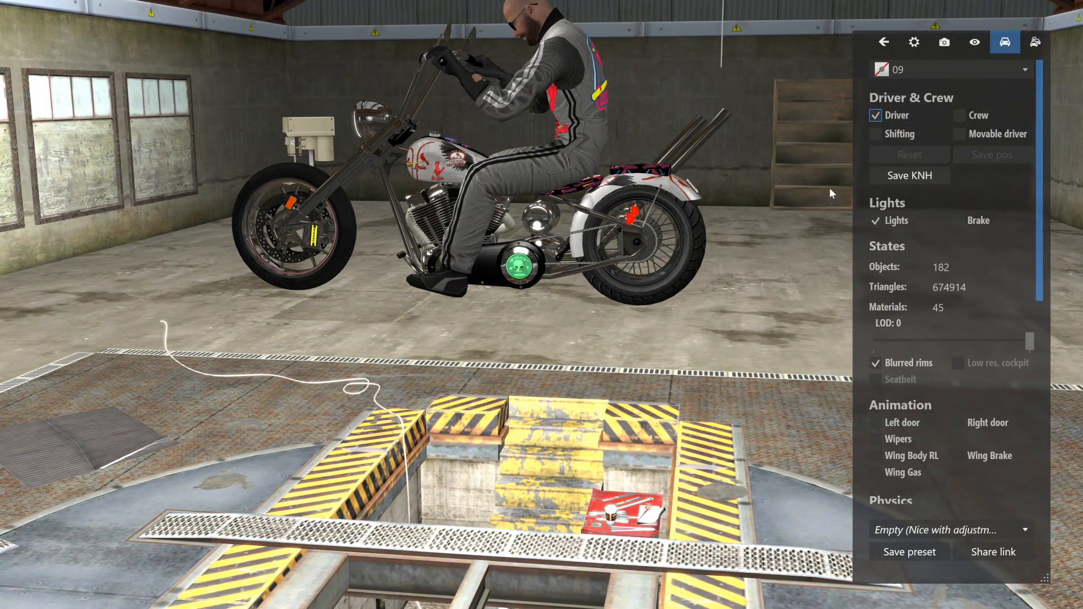
Step: Preview the flames in the physics options and examine the bike around its exhaust pipes
scroll(890, 390, down, 3)
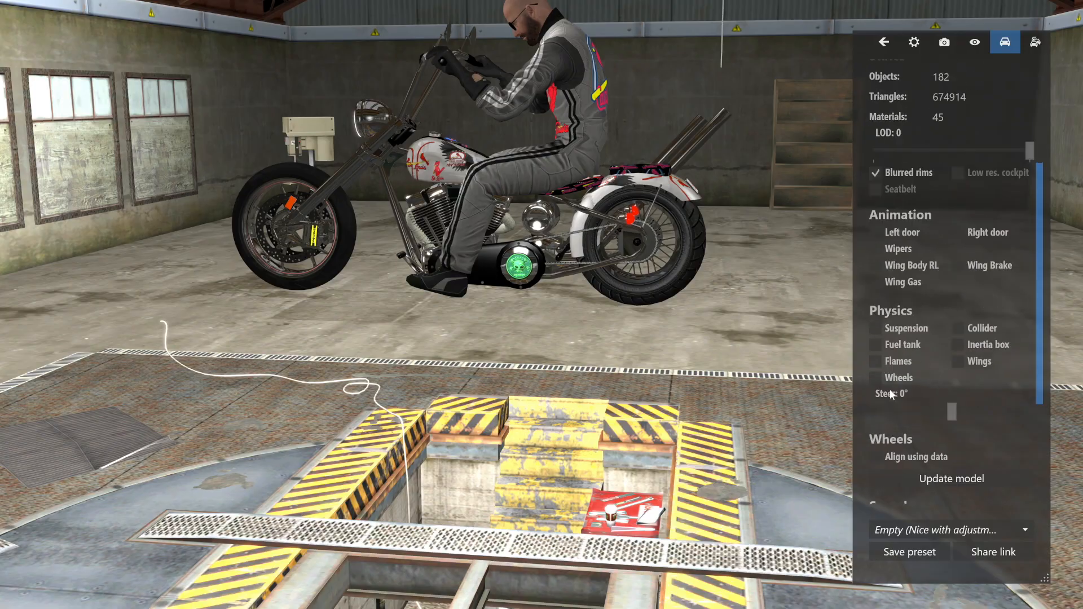
click(875, 361)
drag(774, 360, 378, 398)
scroll(452, 395, up, 4)
drag(550, 389, 436, 392)
drag(521, 297, 539, 247)
drag(496, 185, 443, 265)
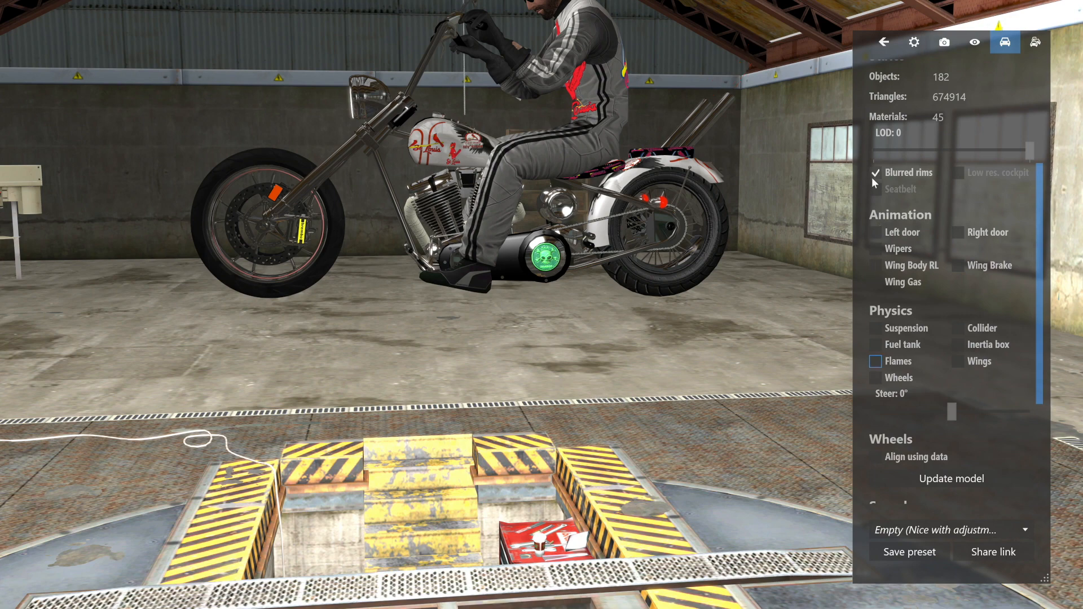
Step: Turn off the blurred rims, driver and lights, and close the showroom
scroll(826, 201, up, 3)
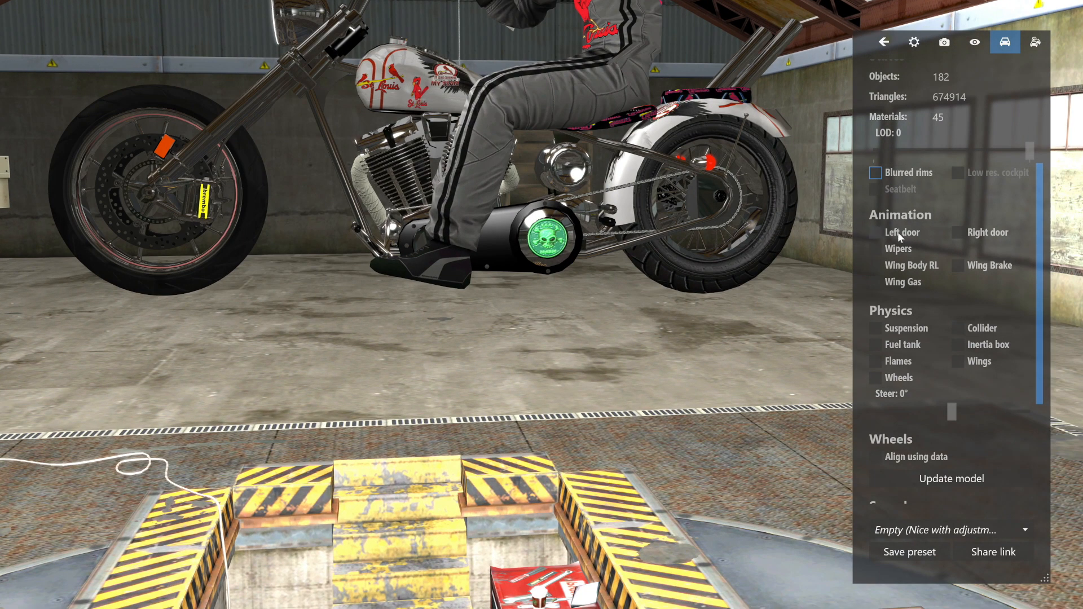
drag(1040, 251, 1046, 129)
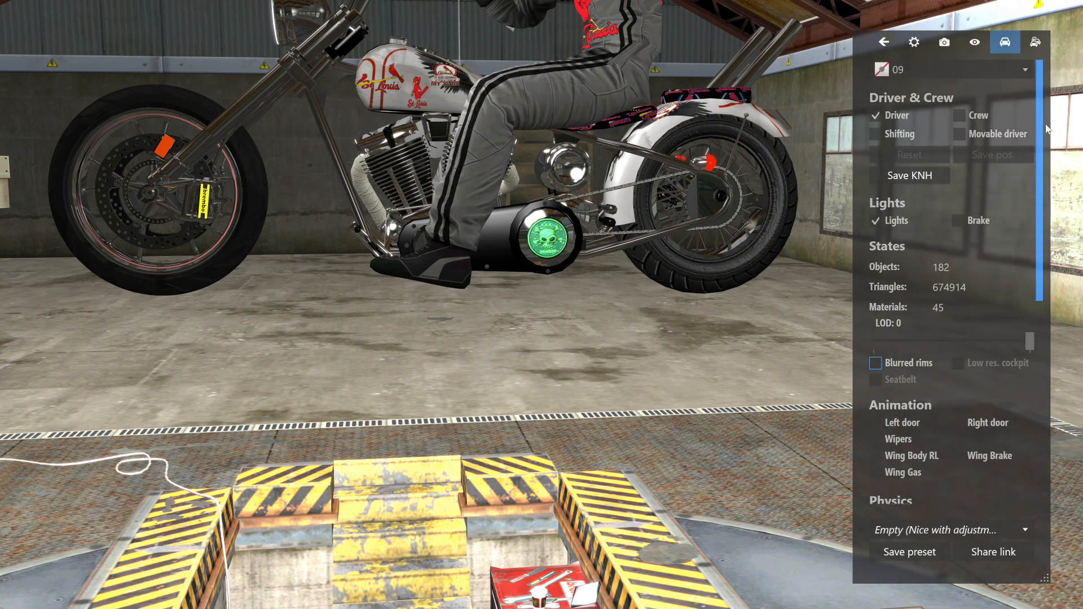
click(876, 116)
scroll(631, 428, down, 3)
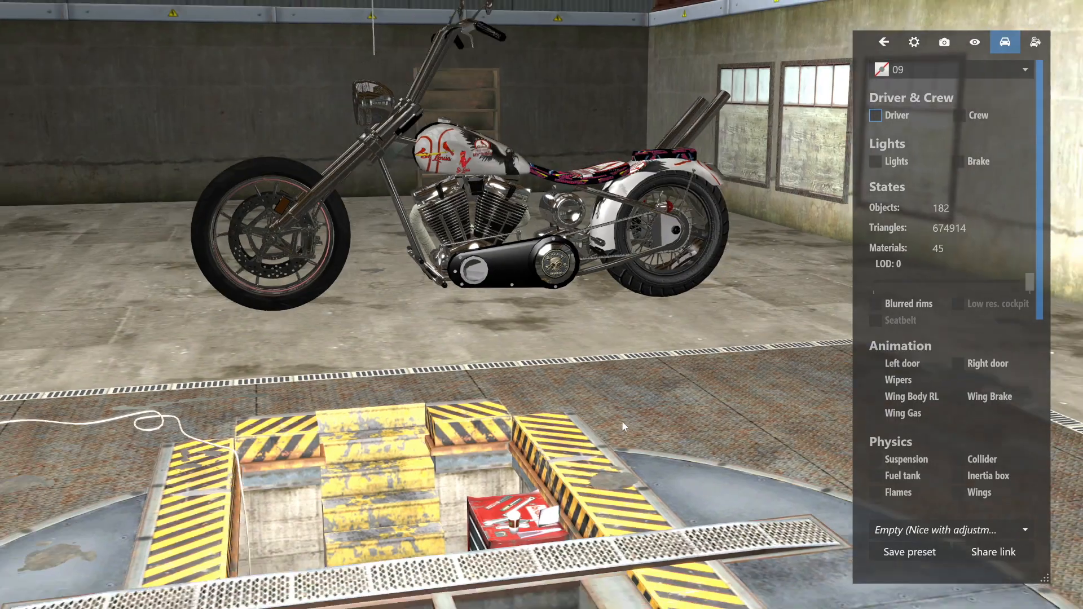
mouse_move(600, 356)
mouse_down()
mouse_move(437, 371)
mouse_move(451, 348)
mouse_move(658, 330)
mouse_move(588, 361)
mouse_up()
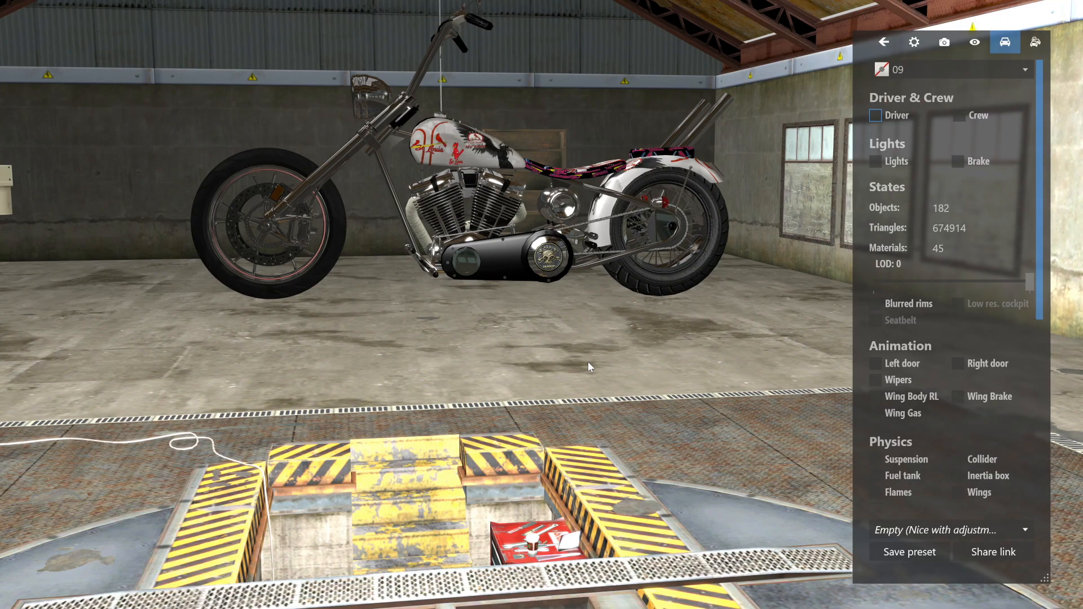
key(Escape)
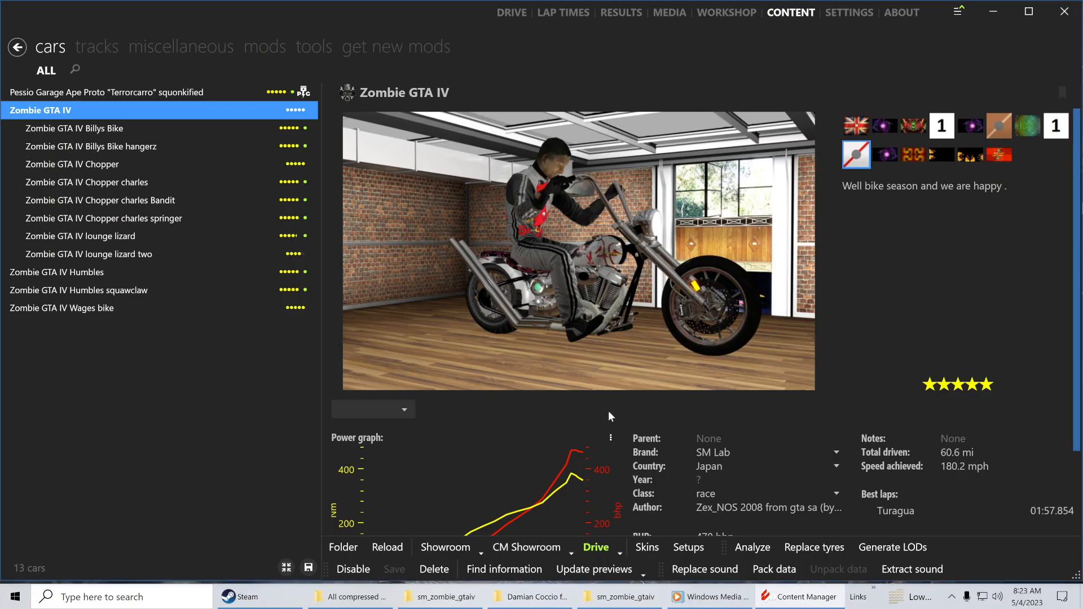
Step: Start a practice drive with Zombie GTA IV, load the rt_california_highway setup "zombie woooo full tank 1 pitstop" and enter the track
click(595, 547)
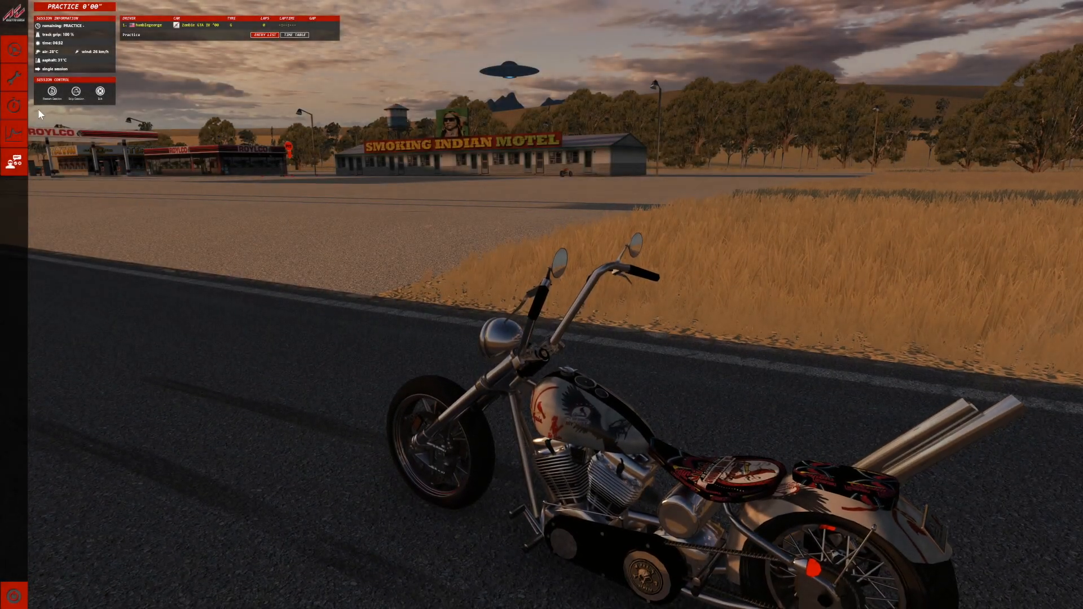
click(14, 78)
click(137, 64)
click(212, 58)
click(130, 141)
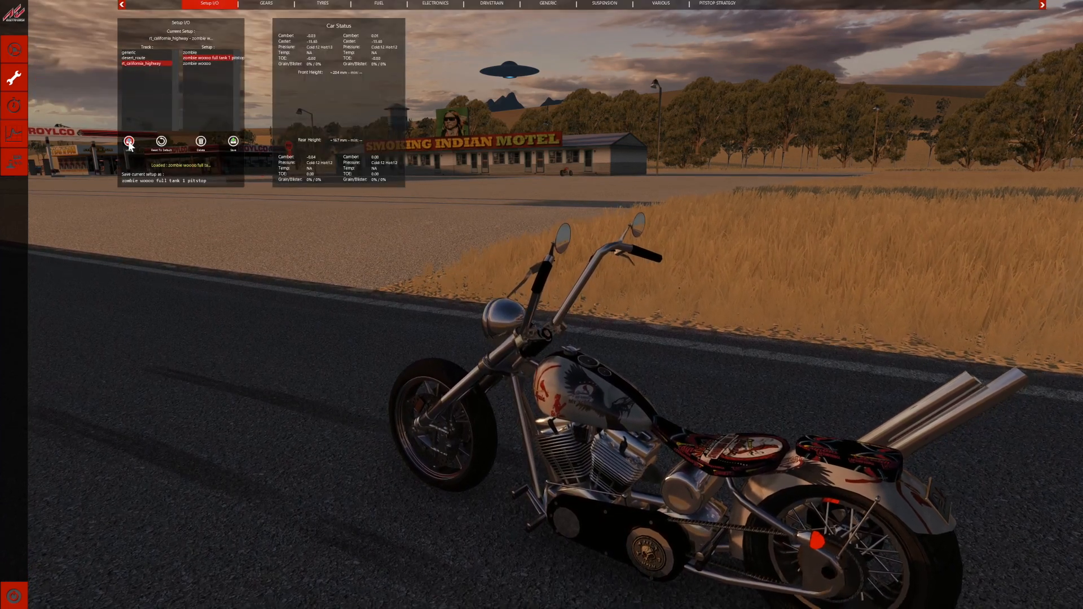
click(19, 54)
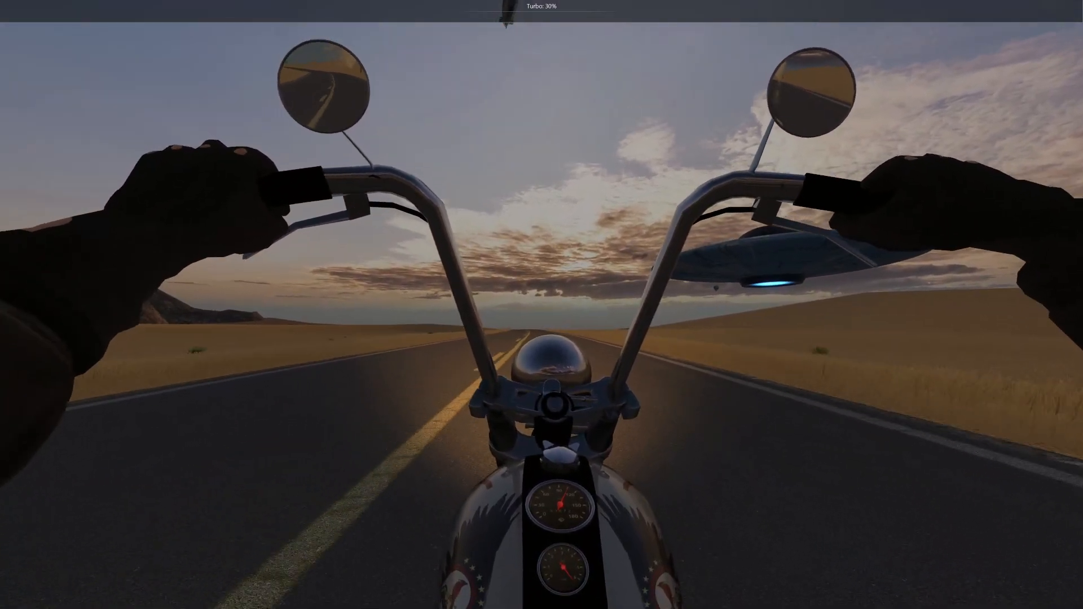
Step: Enable the gear and speed display app and place it over the bike's handlebars
mouse_move(1078, 469)
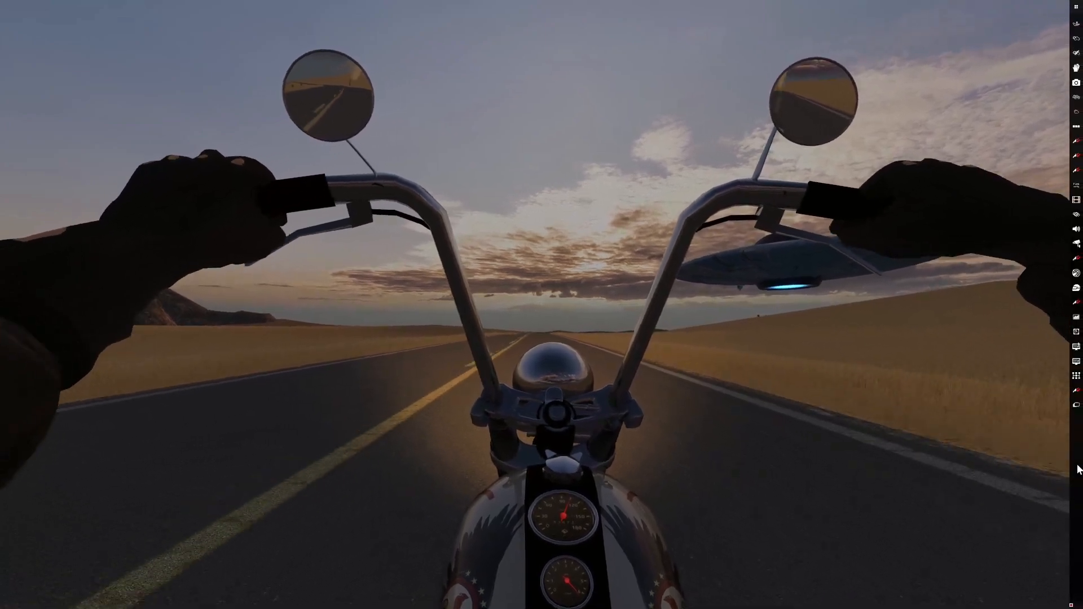
click(1077, 376)
drag(80, 53, 585, 424)
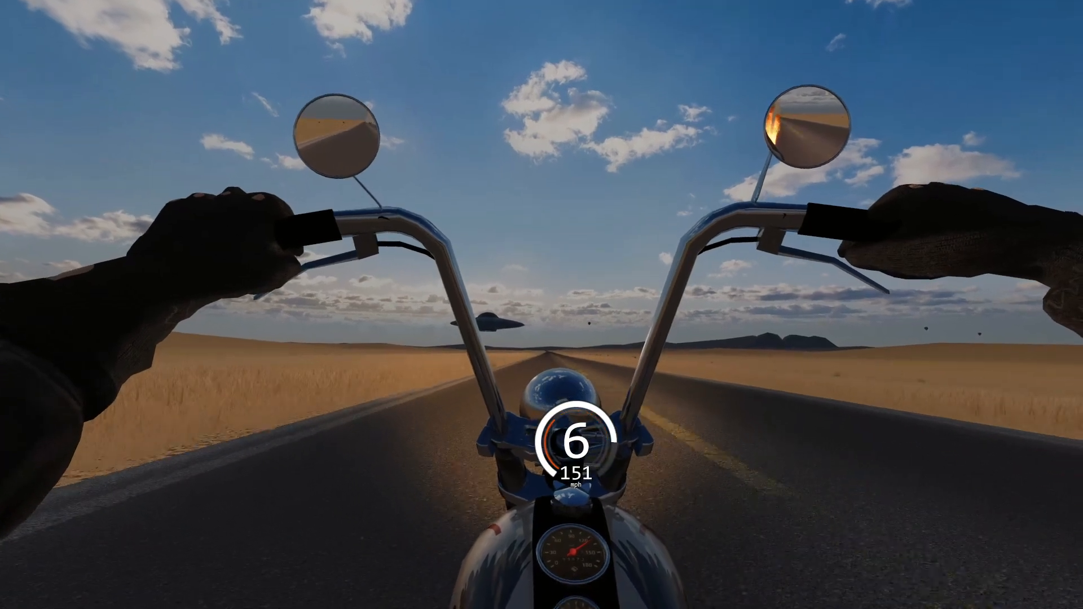
Step: Test-ride the bike along the highway and examine rider and motorcycle from outside, from behind and from the side
key(5)
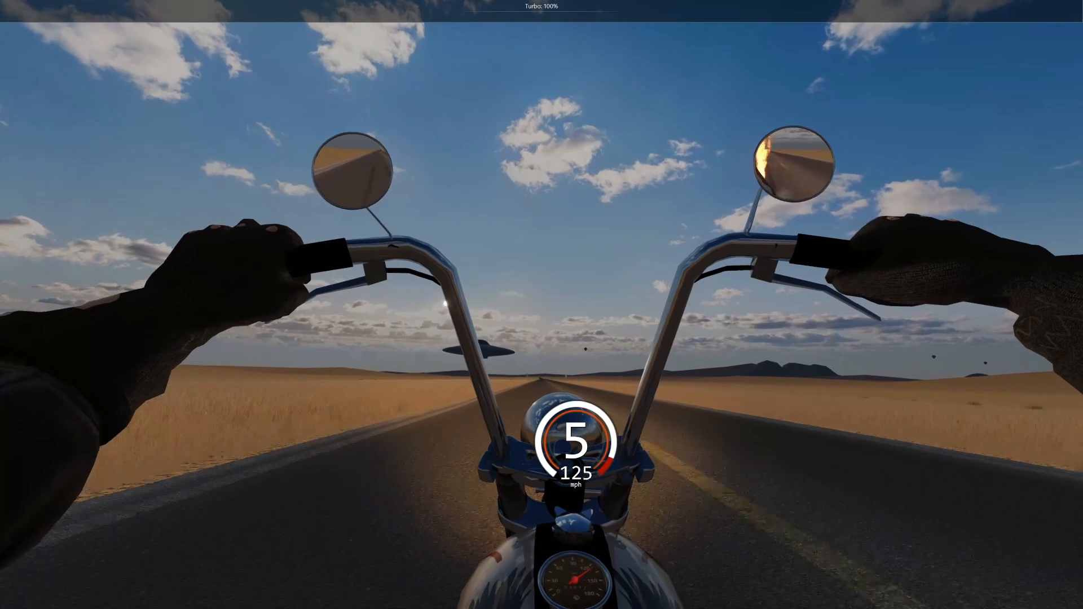
key(a)
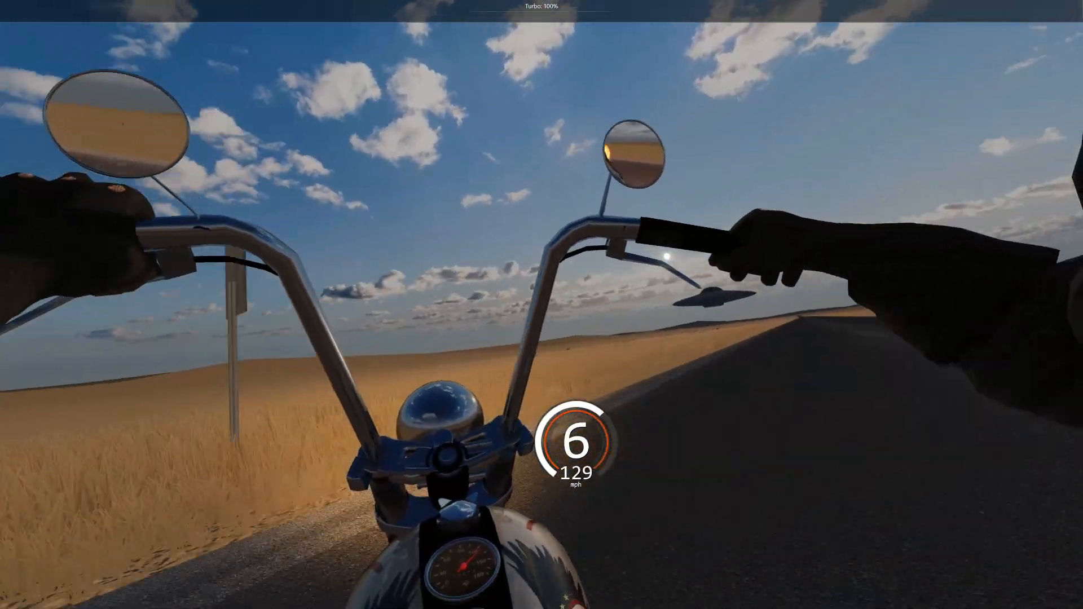
key(d)
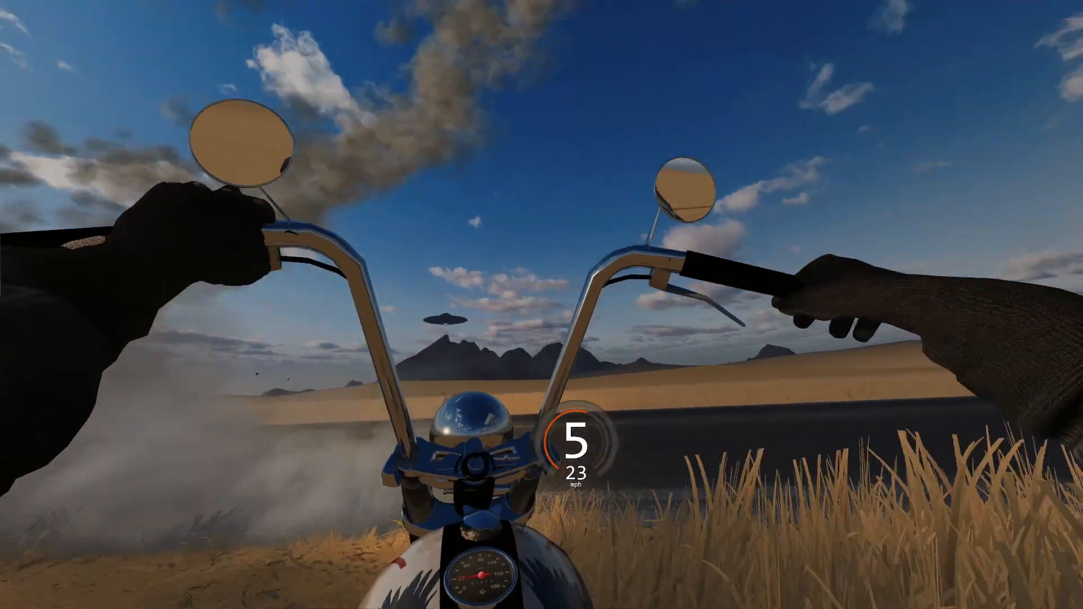
key(9)
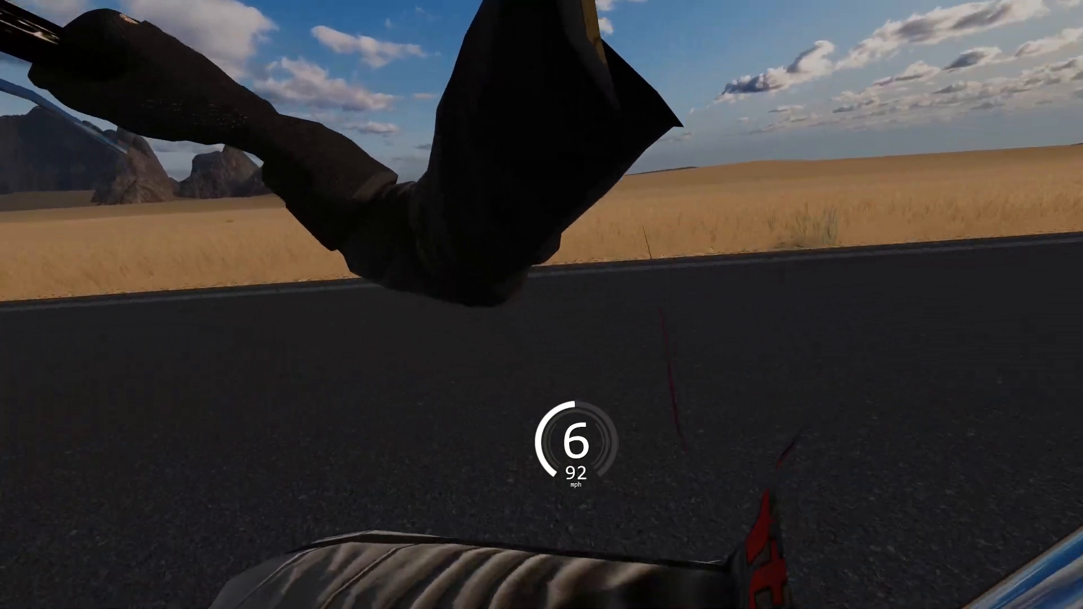
key(F3)
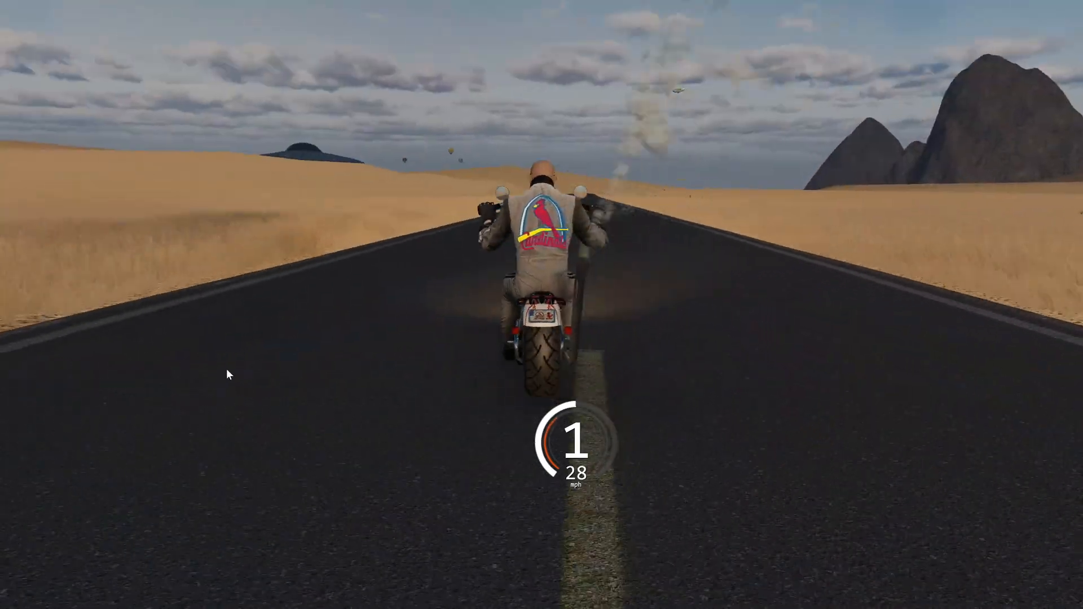
drag(226, 404, 300, 413)
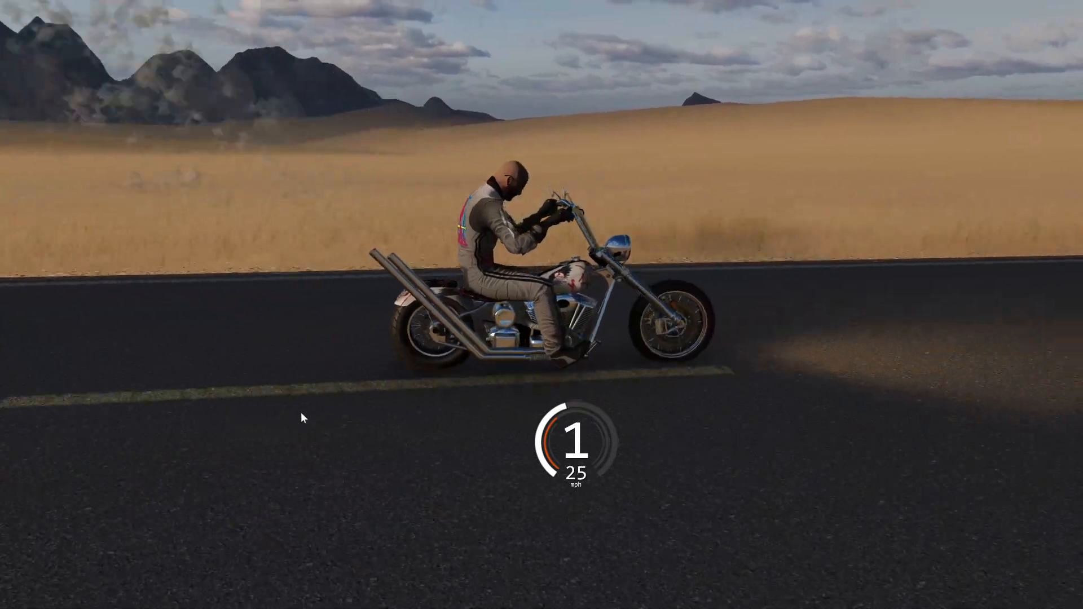
mouse_move(1079, 389)
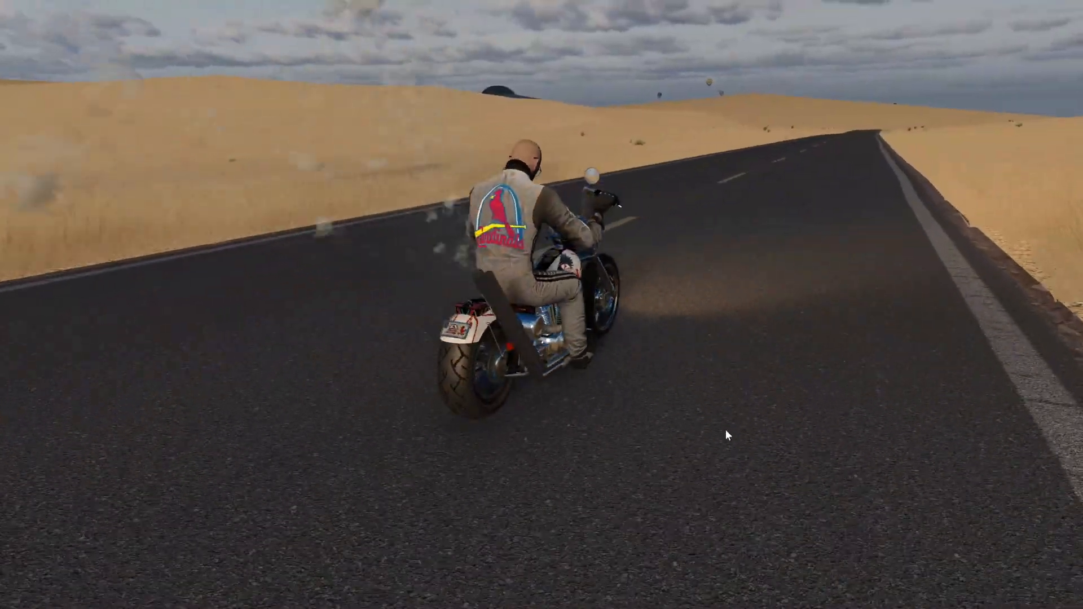
Step: Exit the practice session and close its results
key(Escape)
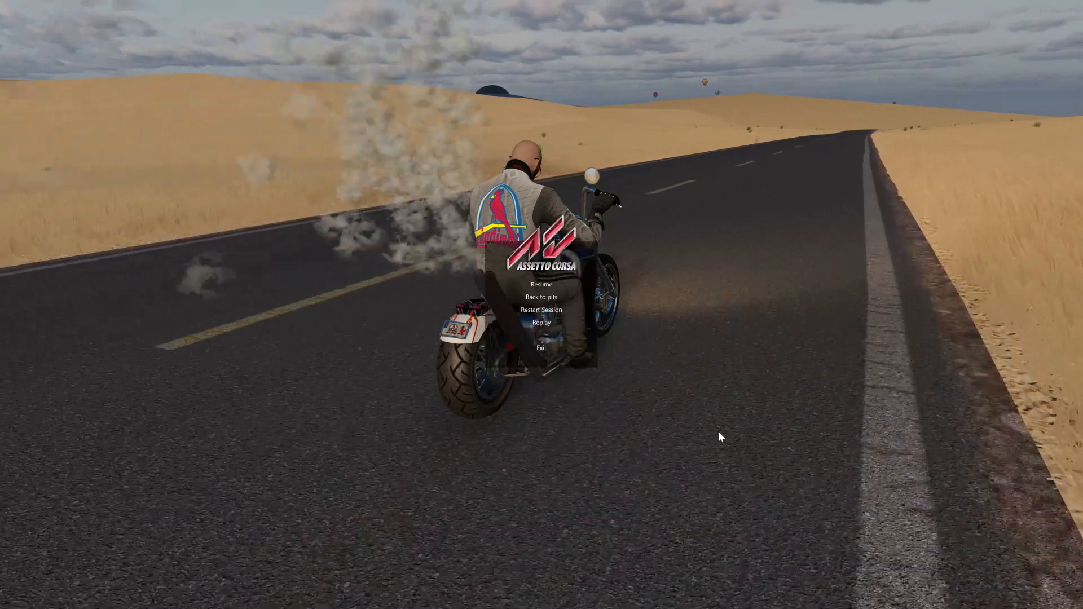
click(553, 349)
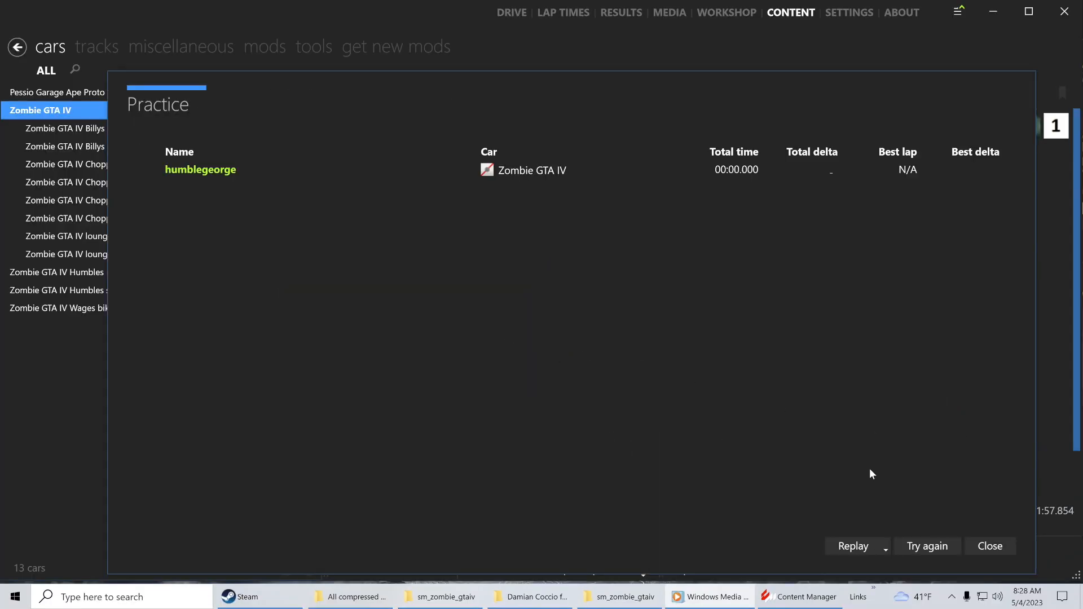
click(982, 547)
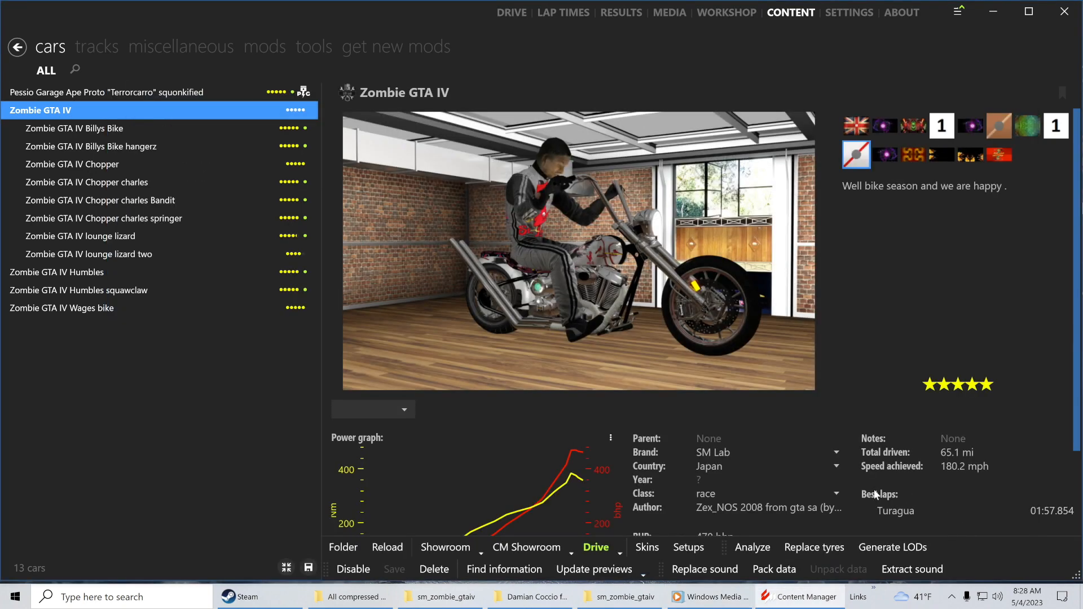
Step: Back up drivetrain.ini from the sm_zombie_gtaiv data folder to the desktop and delete the original
click(994, 13)
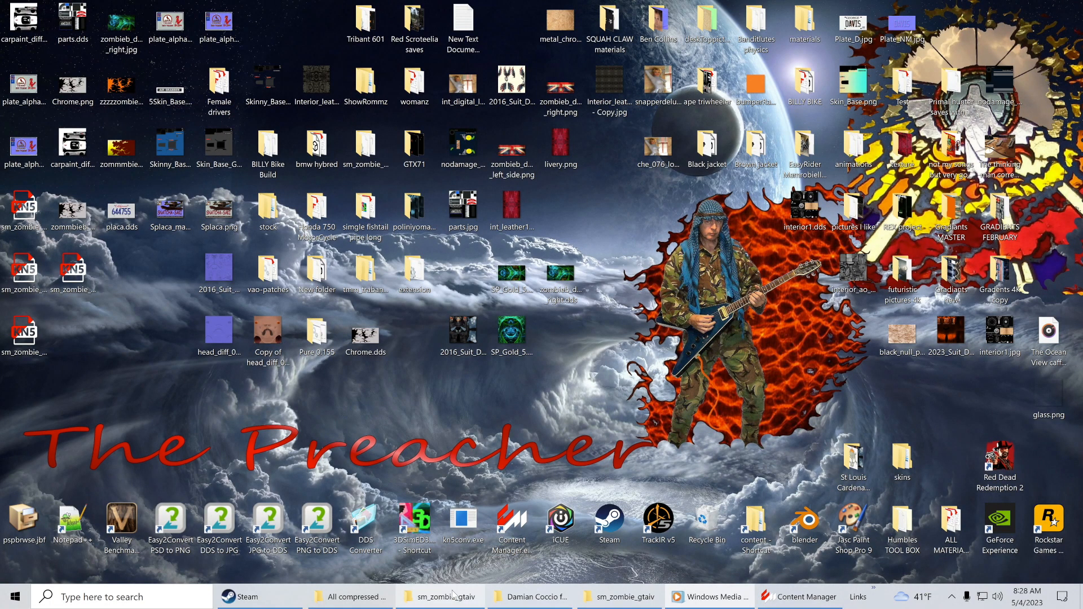
click(454, 595)
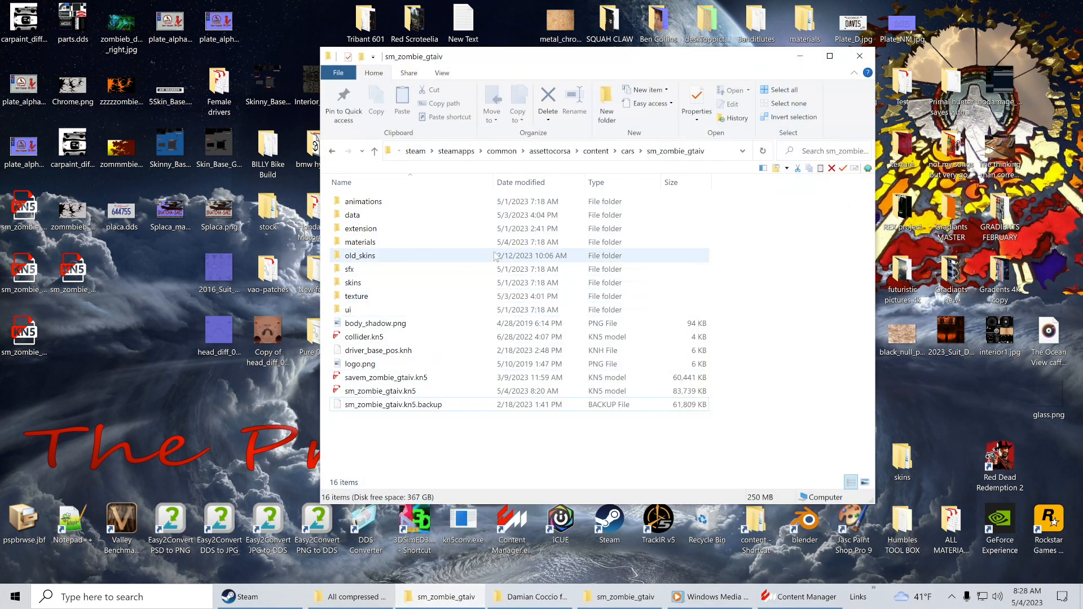
double_click(359, 215)
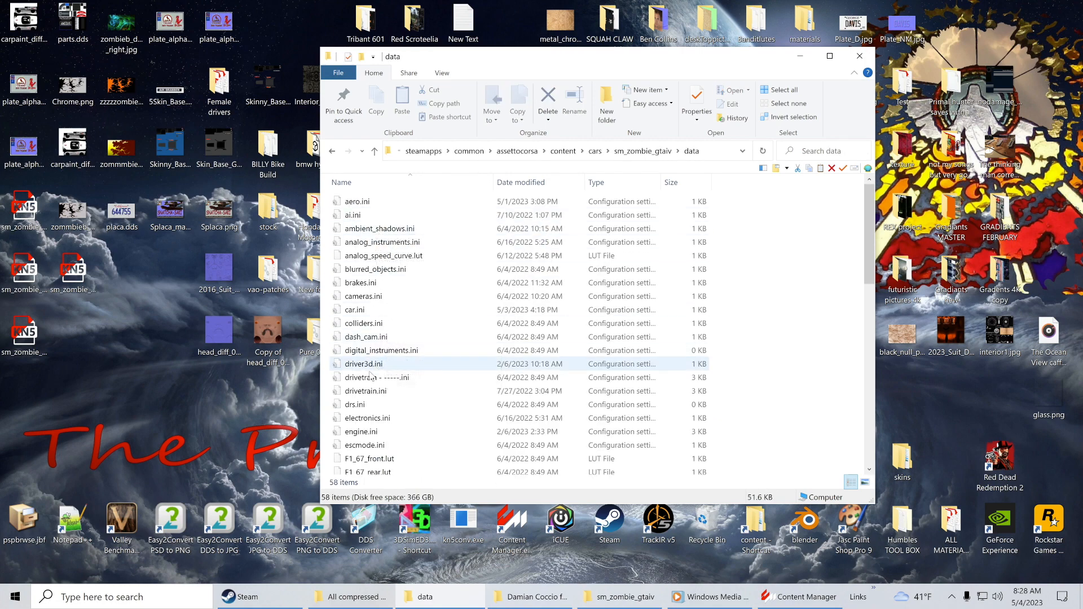
drag(359, 392, 139, 385)
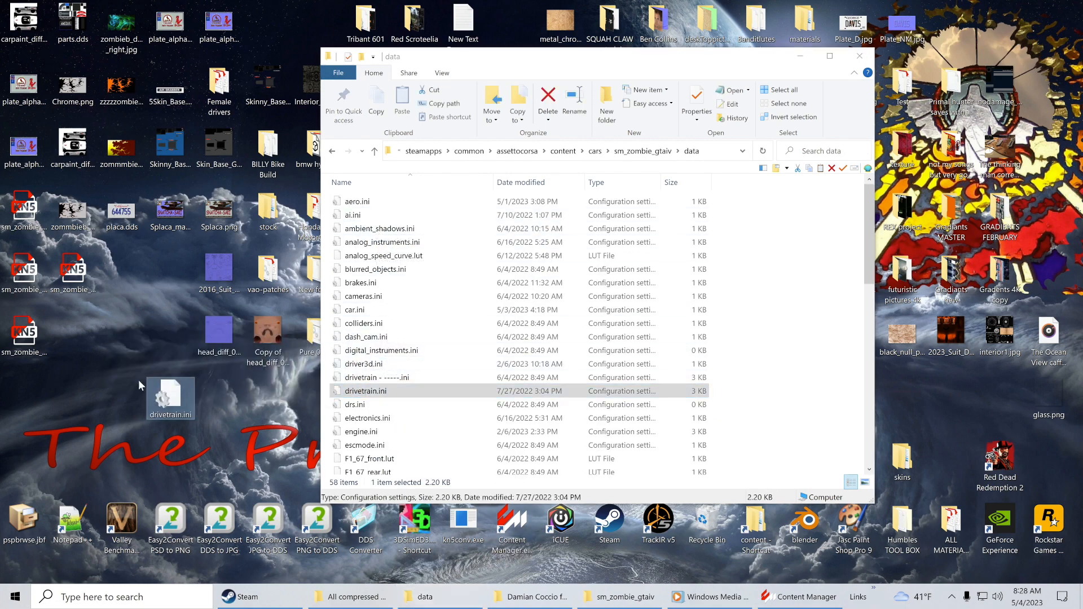
right_click(364, 392)
click(388, 348)
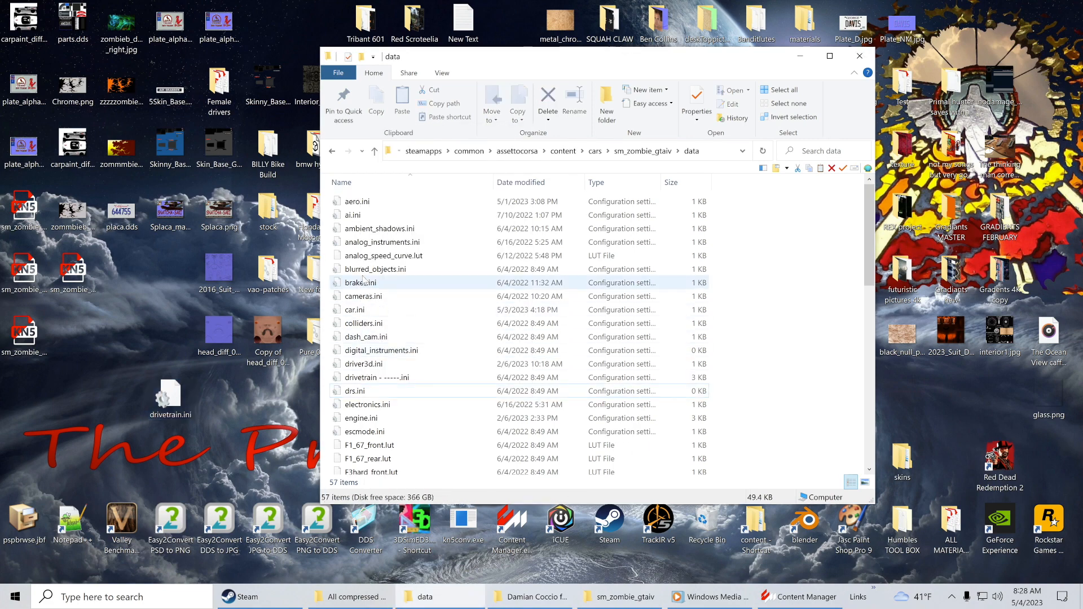
Step: Copy drivetrain.ini from the data folder of sm_zombie_gtaiv_Humbles_squawclaw
click(375, 152)
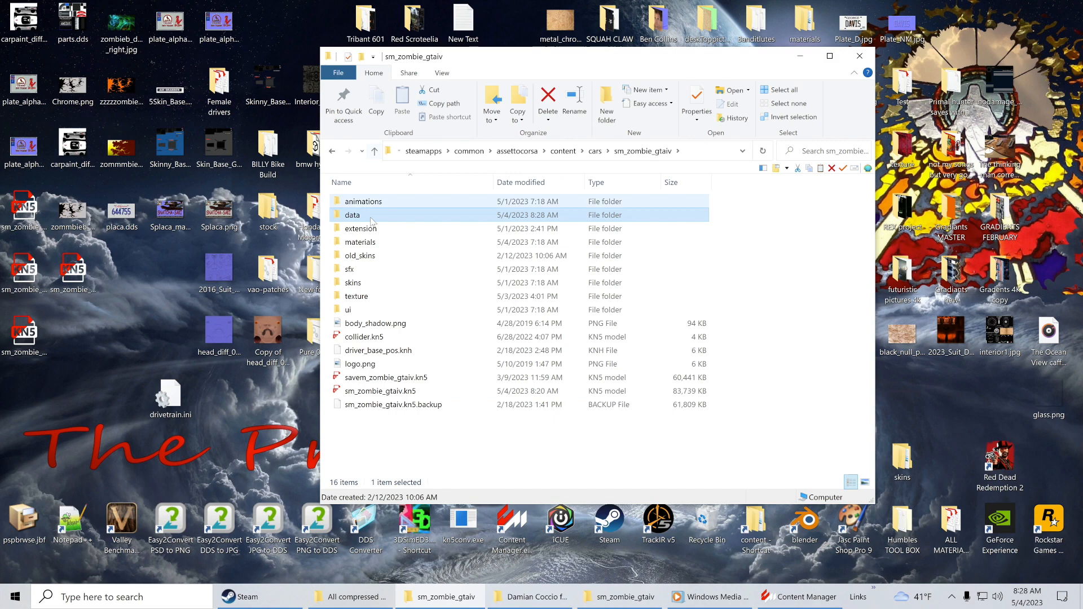
click(375, 151)
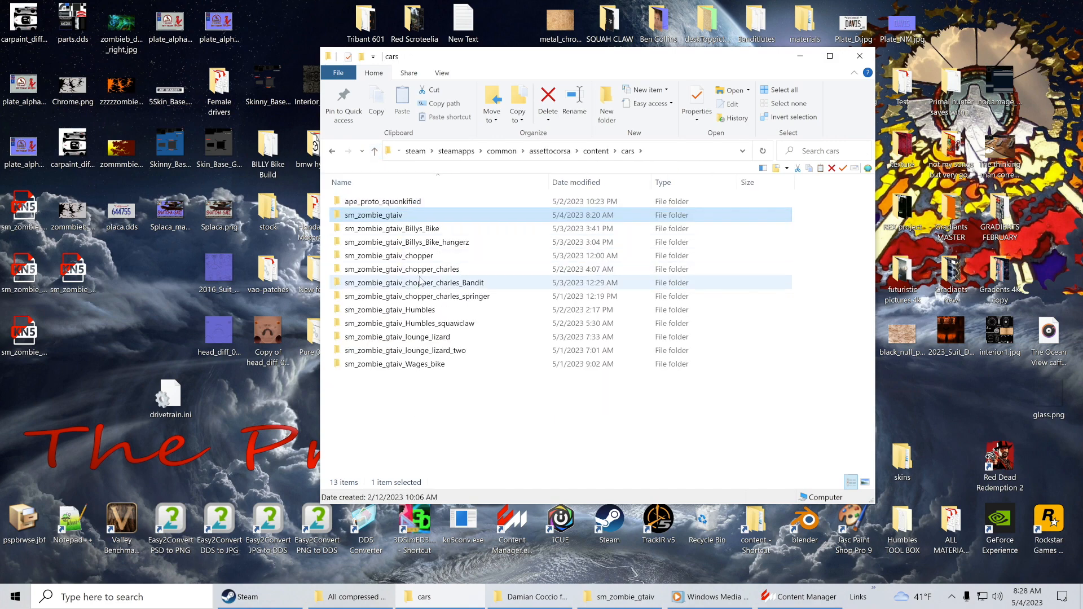
double_click(420, 323)
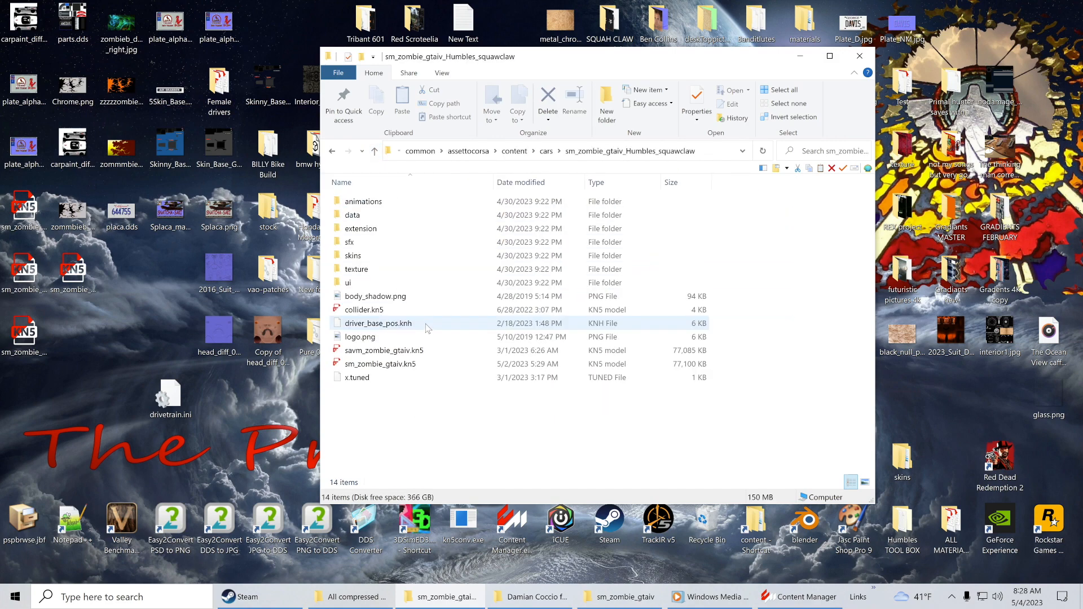
double_click(354, 216)
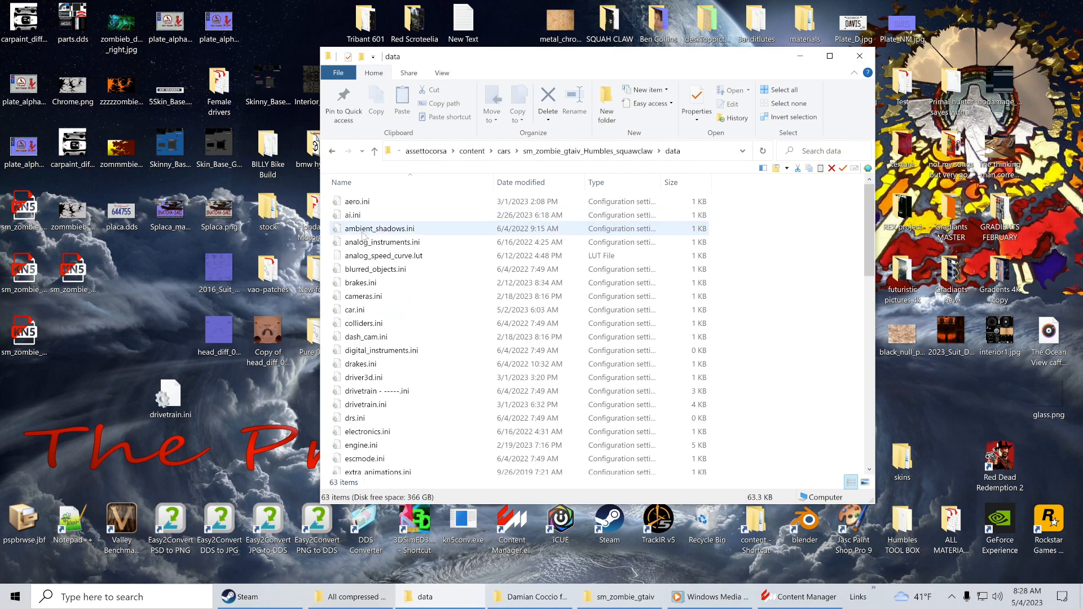
scroll(393, 373, down, 1)
click(372, 361)
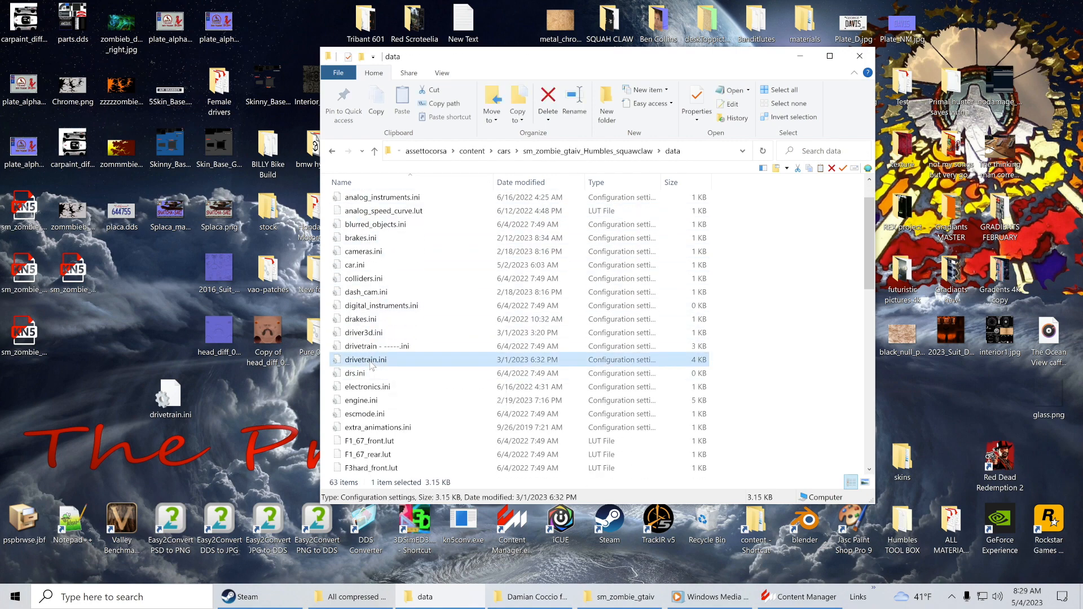
right_click(372, 364)
click(400, 286)
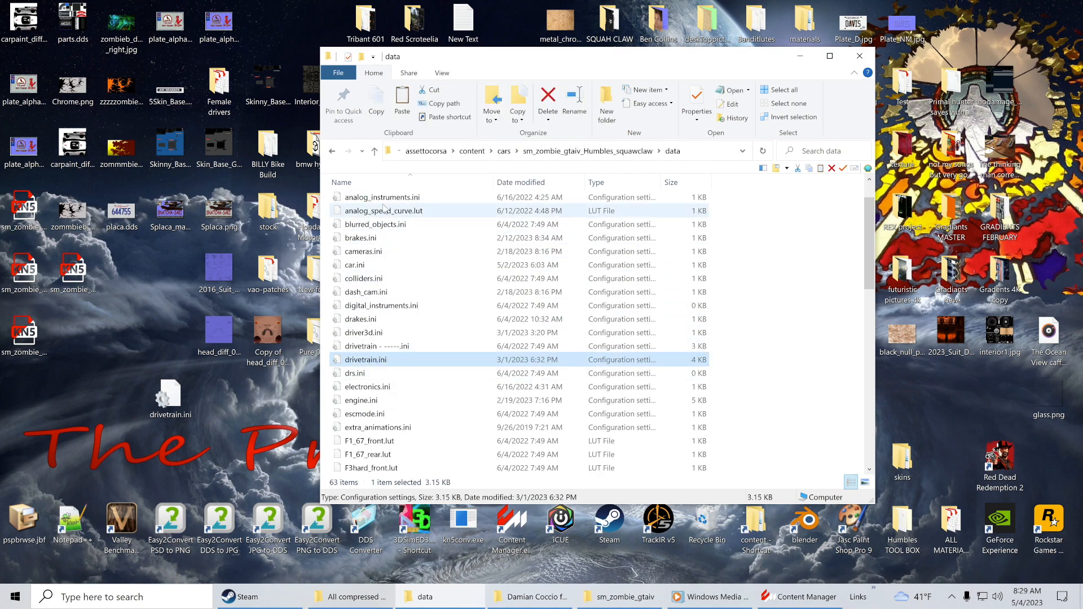
Step: Paste the copied drivetrain.ini into the data folder of sm_zombie_gtaiv
click(375, 151)
click(374, 152)
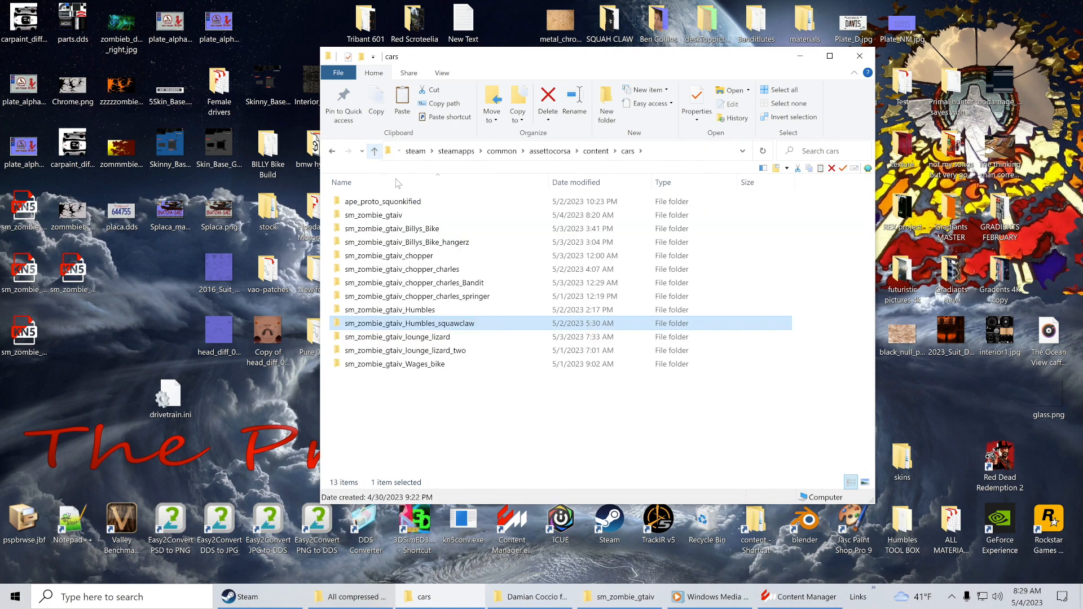
double_click(406, 217)
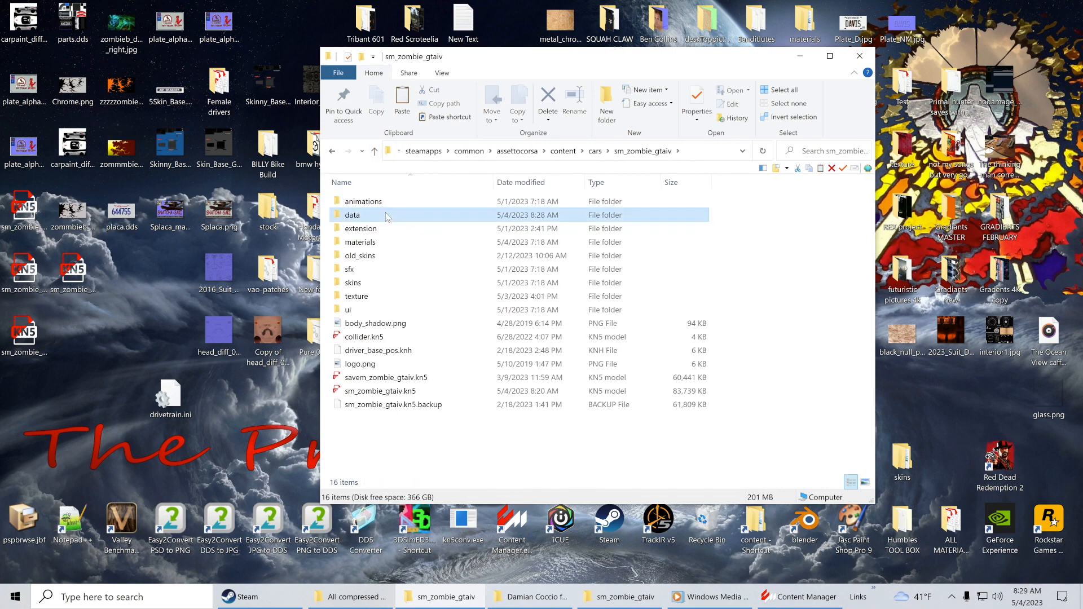
double_click(387, 217)
right_click(776, 243)
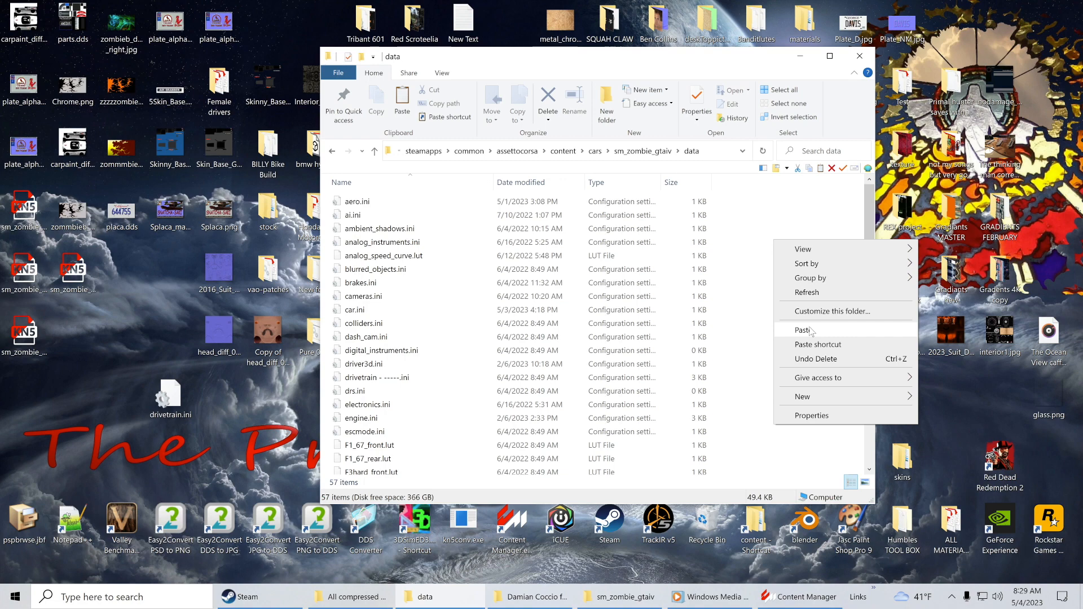
click(806, 330)
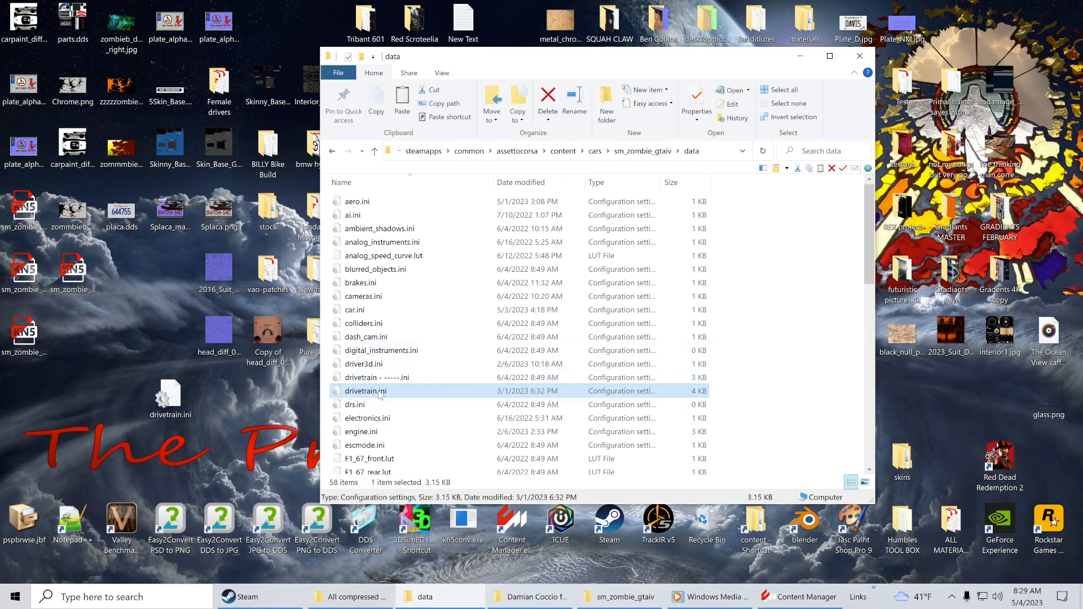
Step: Open the pasted drivetrain.ini in Notepad++ and bring the final gear ratio into view
right_click(379, 392)
click(404, 206)
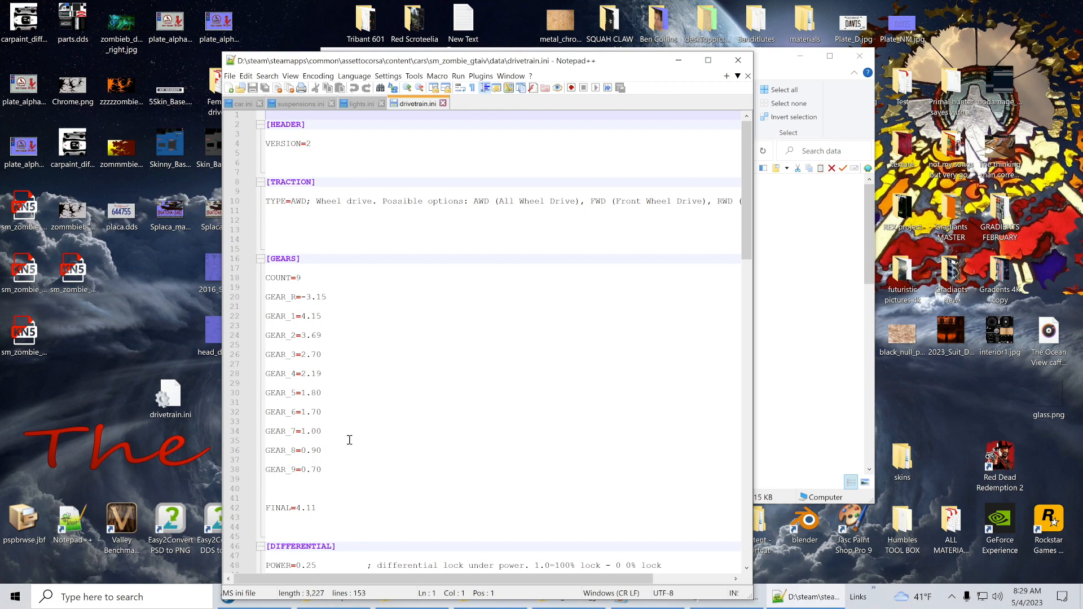
drag(513, 66, 582, 26)
drag(814, 122, 808, 158)
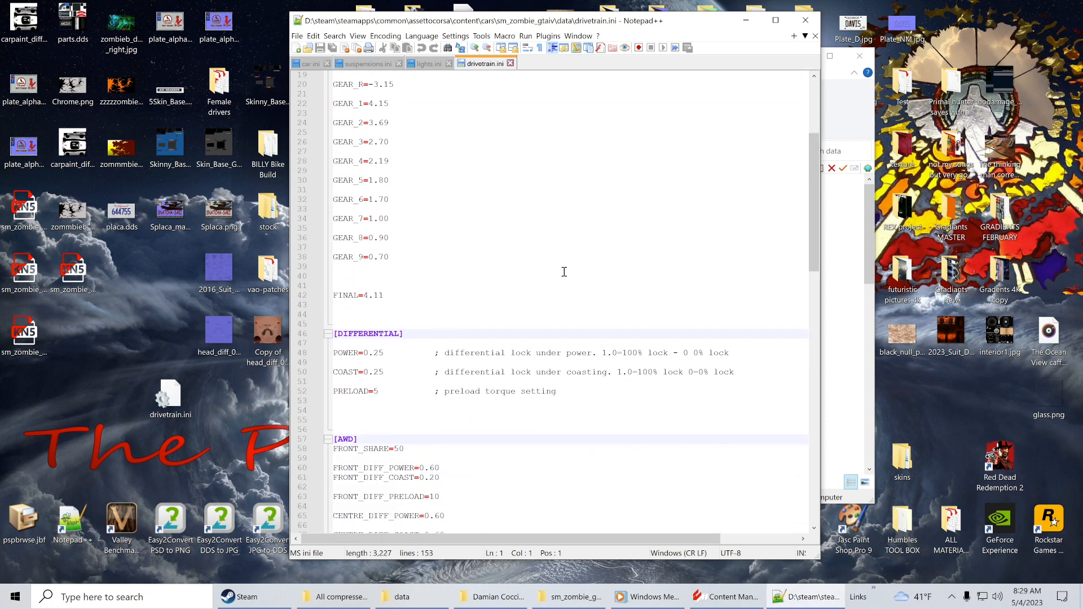
Step: Set the FINAL gear ratio to 3.83 and save the file
double_click(365, 296)
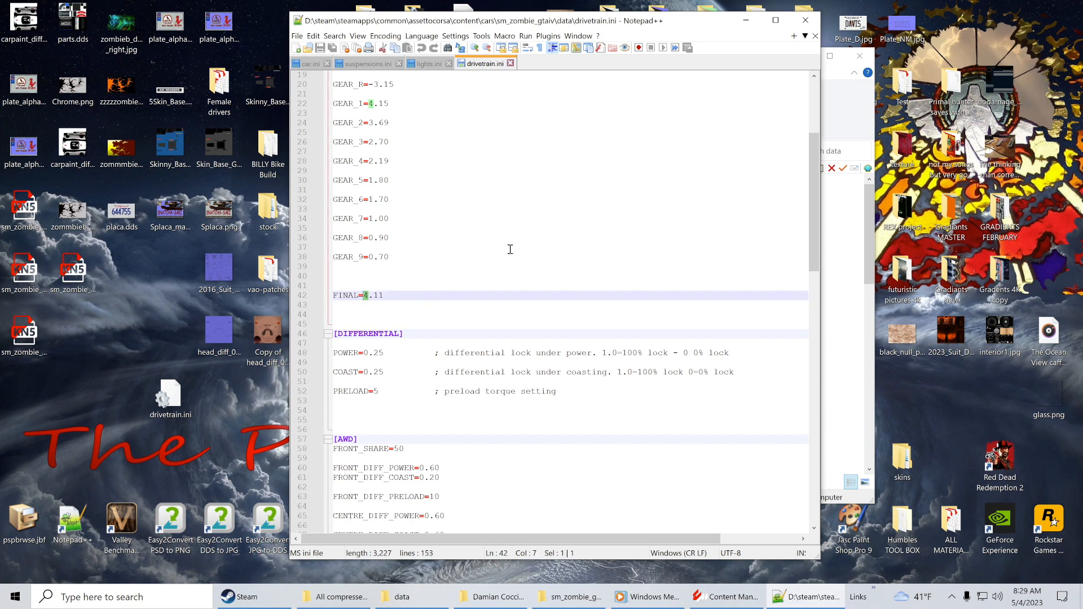
text(3)
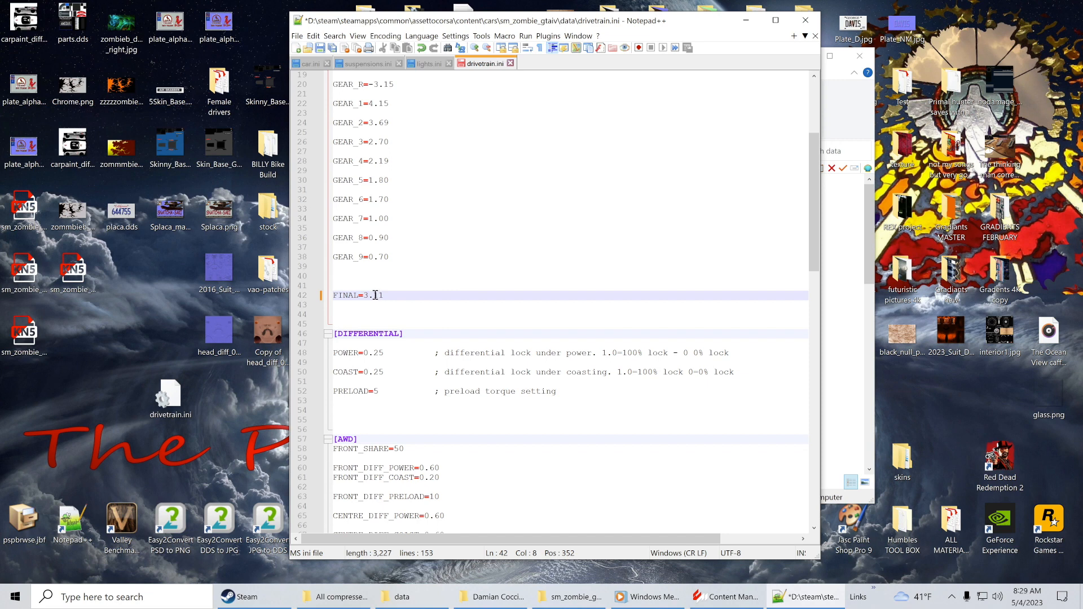
double_click(378, 295)
text(8)
click(320, 47)
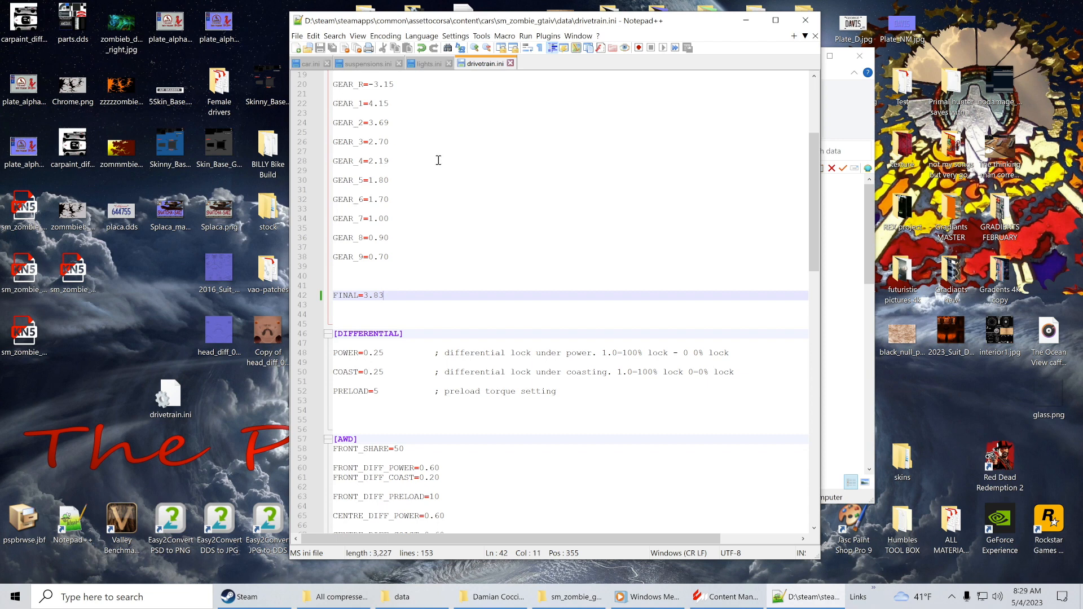
Step: Set the GEAR_5 ratio to 1.60 and the GEAR_6 ratio to 1.10
scroll(438, 161, up, 2)
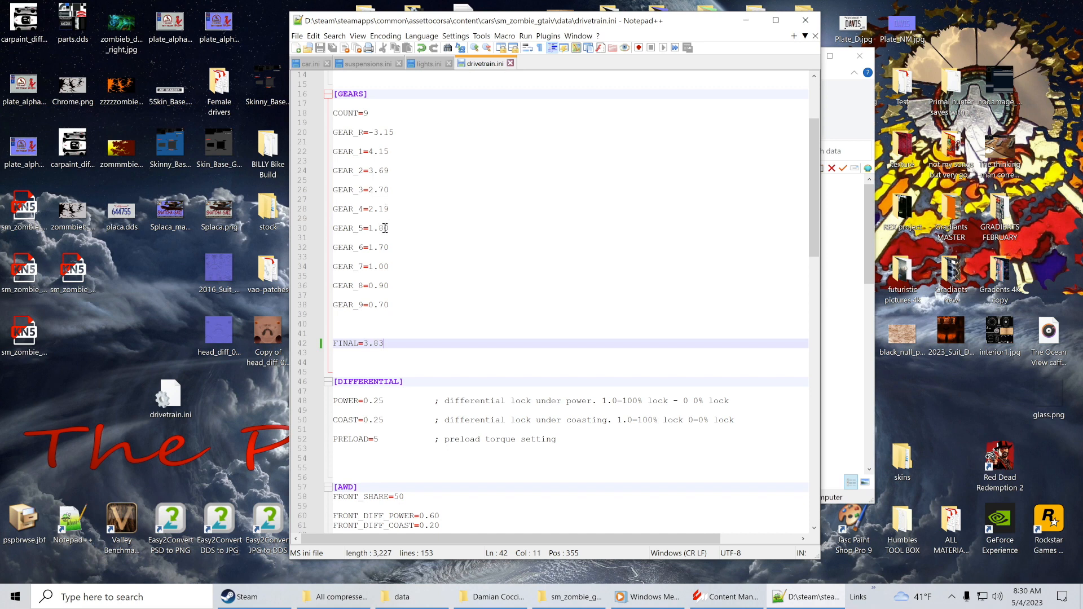
drag(386, 228, 378, 228)
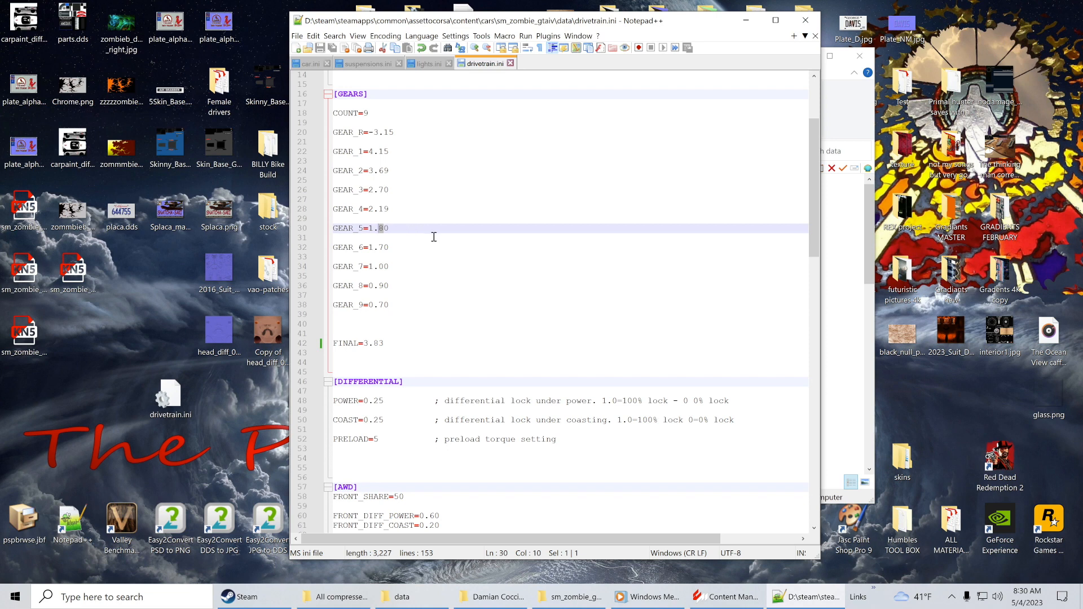
text(6)
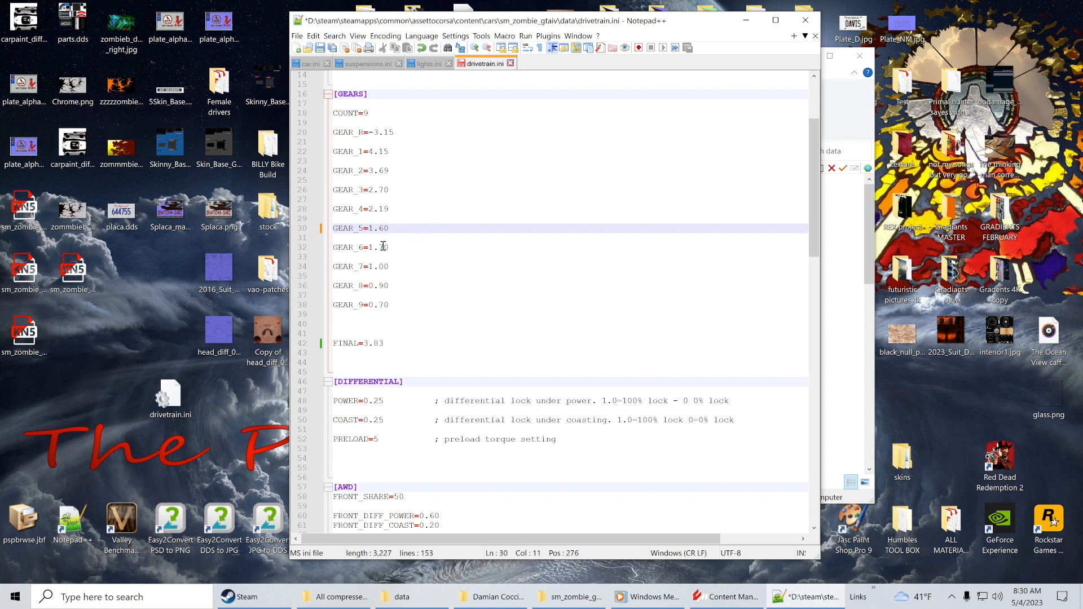
drag(384, 247, 379, 248)
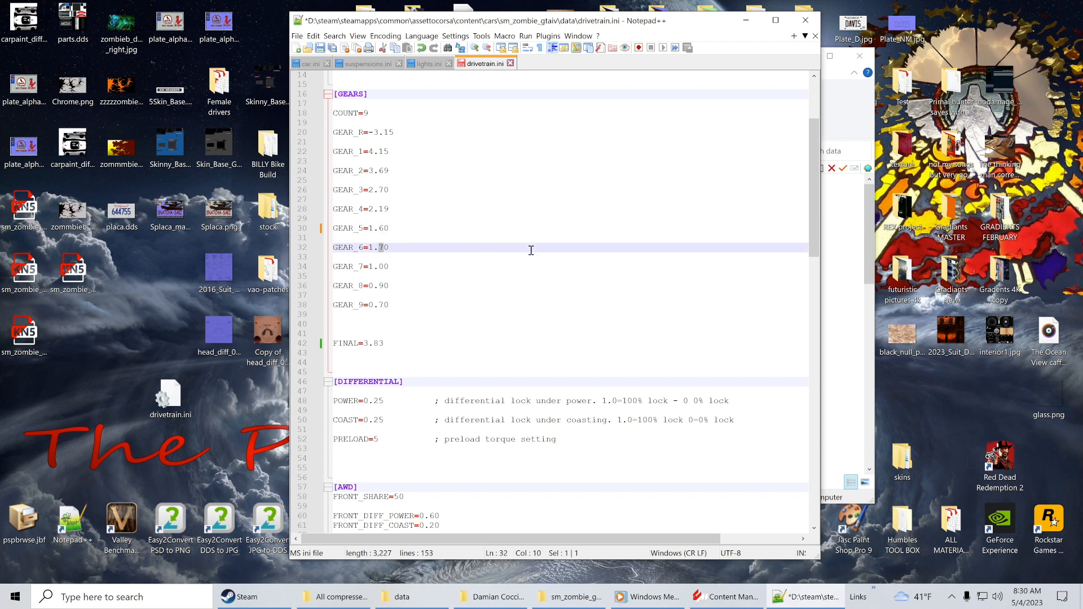
text(1)
Step: Set the GEAR_7 ratio to 0.90
click(382, 267)
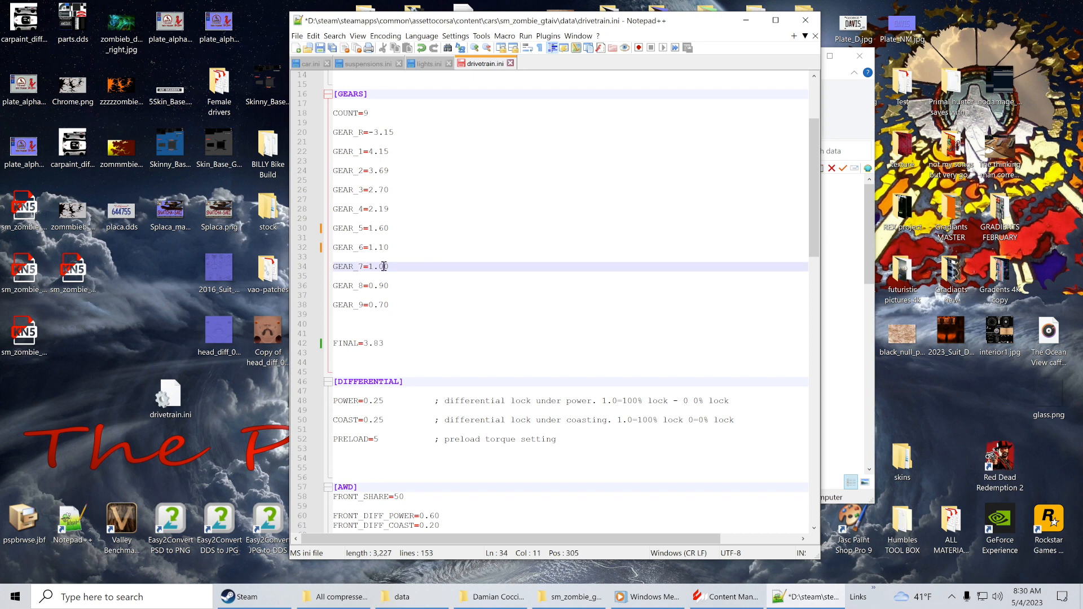
drag(382, 266, 377, 266)
text(9)
double_click(371, 266)
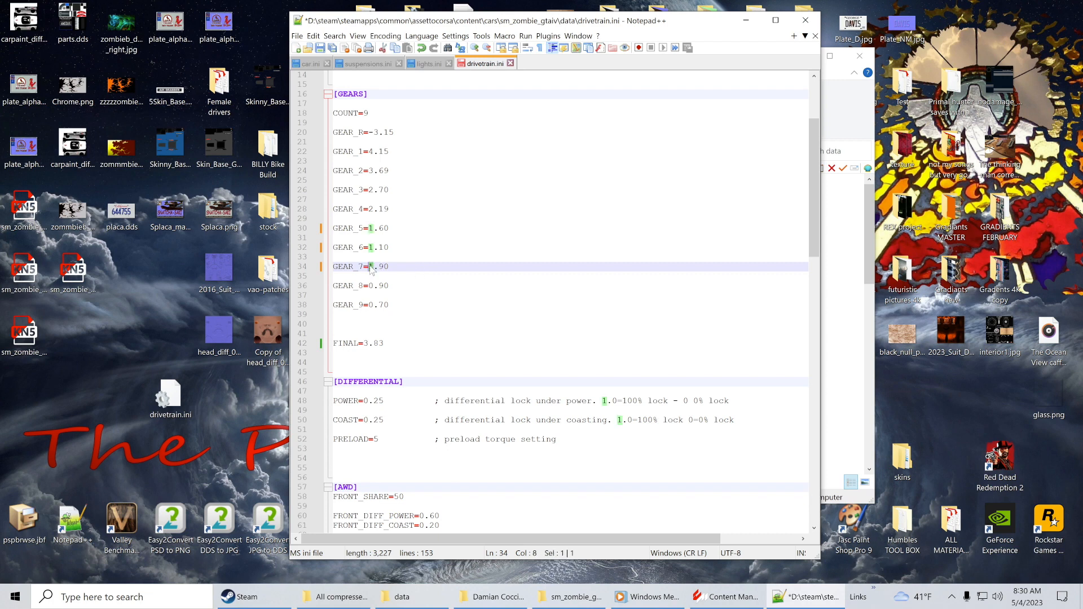
text(0)
Step: Set the GEAR_8 ratio to 0.60 and the GEAR_9 ratio to 0.20
click(383, 286)
drag(382, 287, 378, 286)
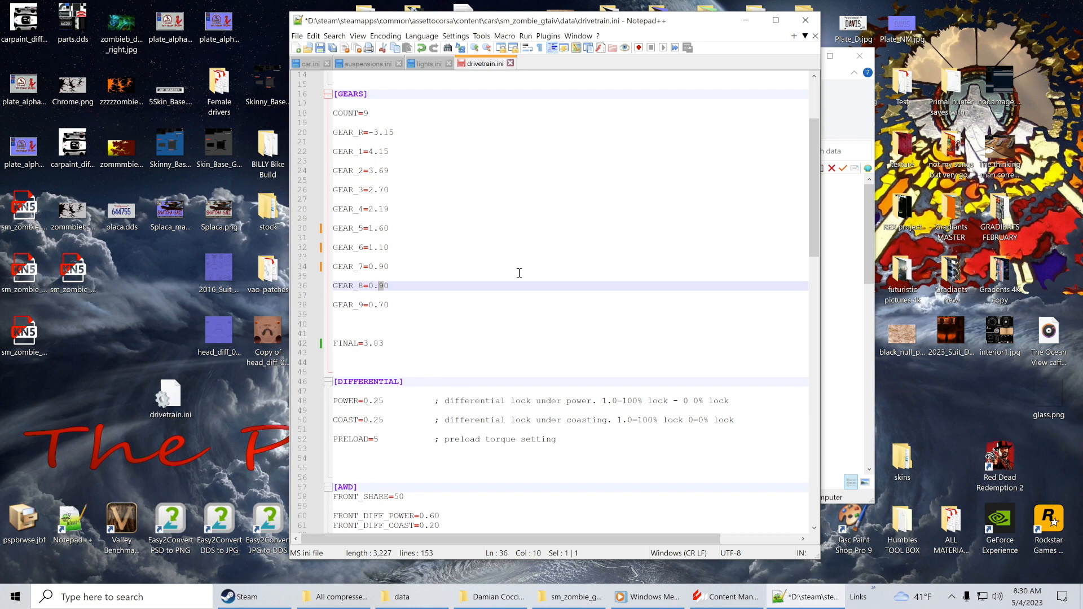
text(6)
drag(384, 305, 378, 305)
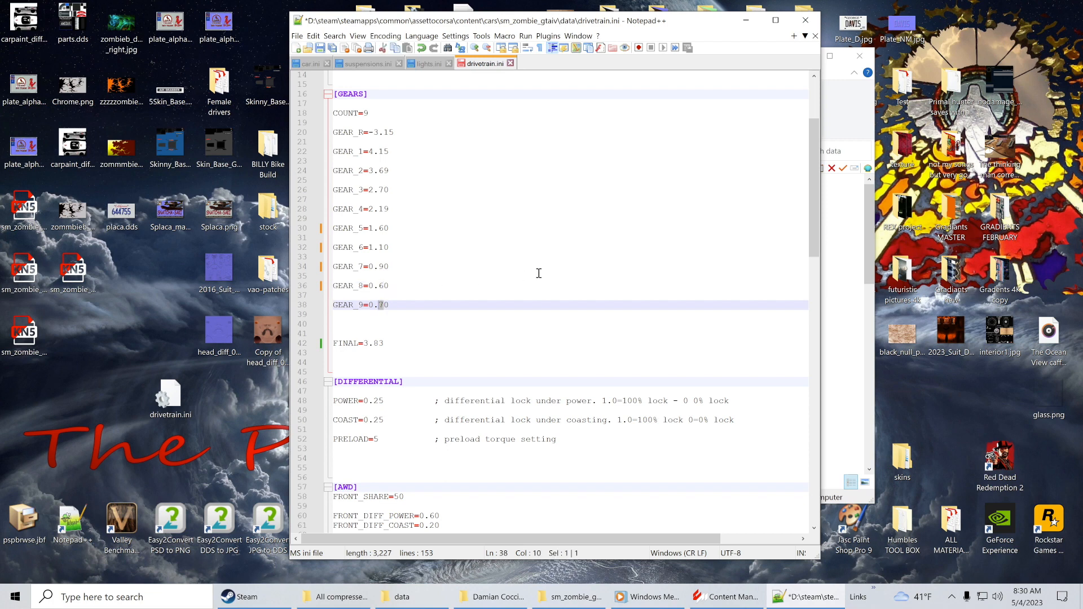
text(2)
Step: Set FRONT_SHARE in the AWD section to 30 and save drivetrain.ini
scroll(566, 455, down, 2)
scroll(566, 455, down, 7)
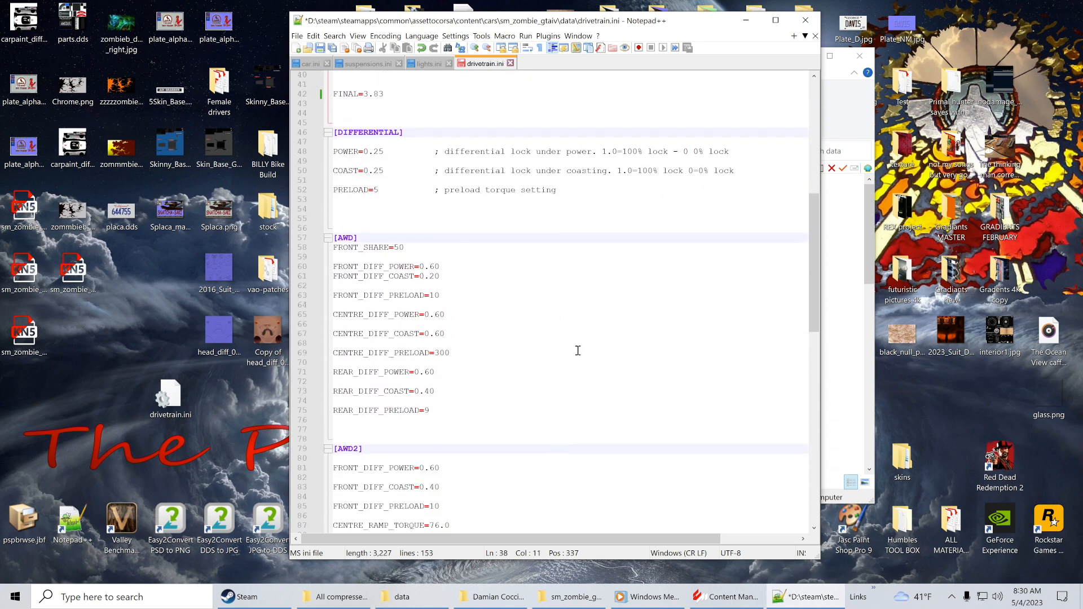
scroll(578, 350, down, 2)
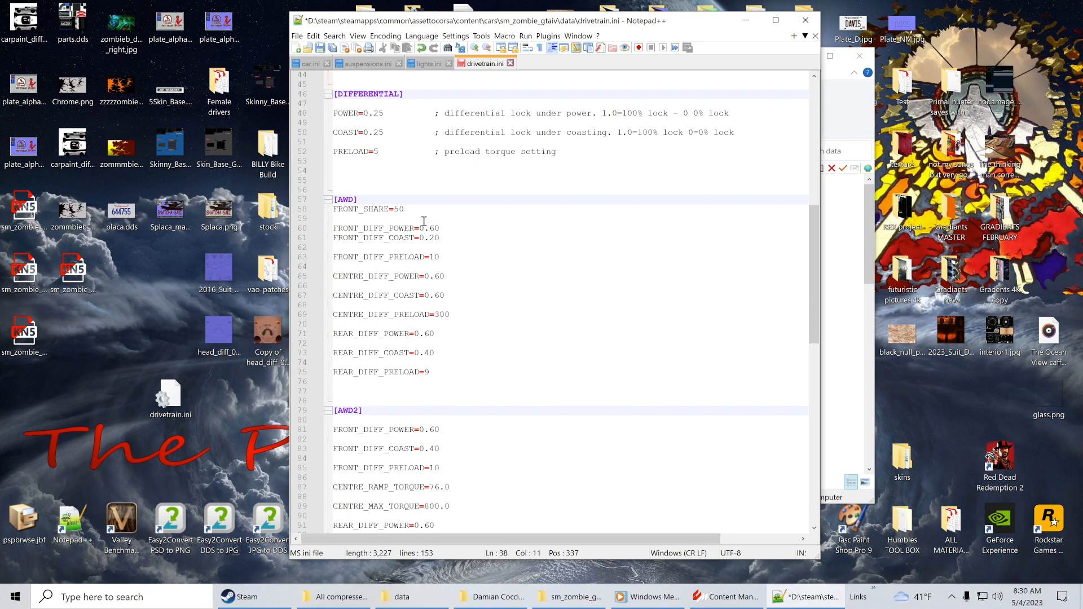
drag(398, 210, 394, 209)
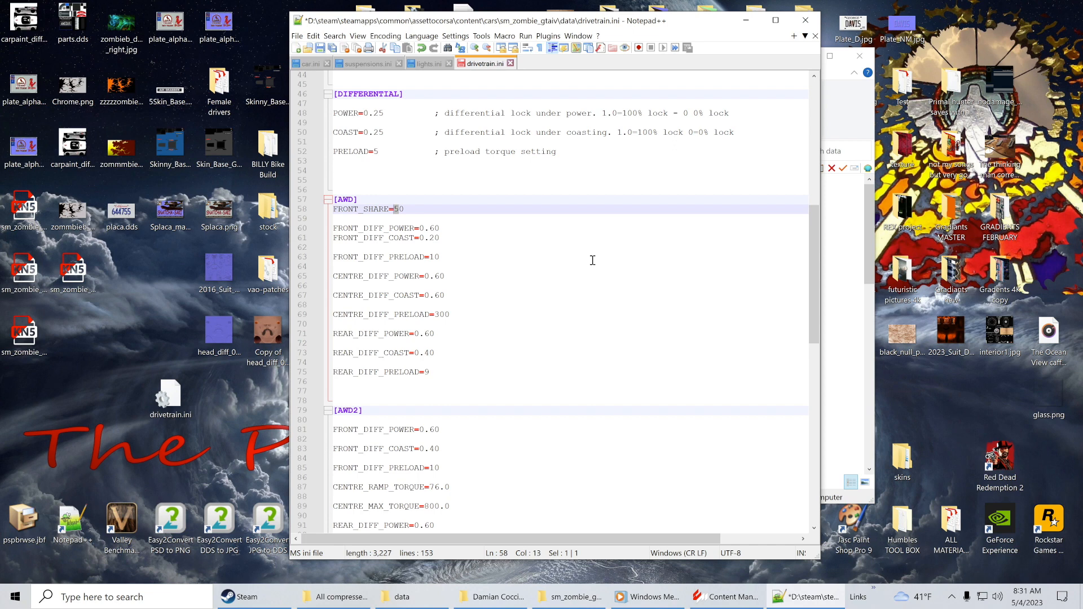
text(3)
click(320, 48)
Step: Set MAX_TORQUE in the CLUTCH section to 283, then save drivetrain.ini and close the editor
scroll(585, 288, down, 2)
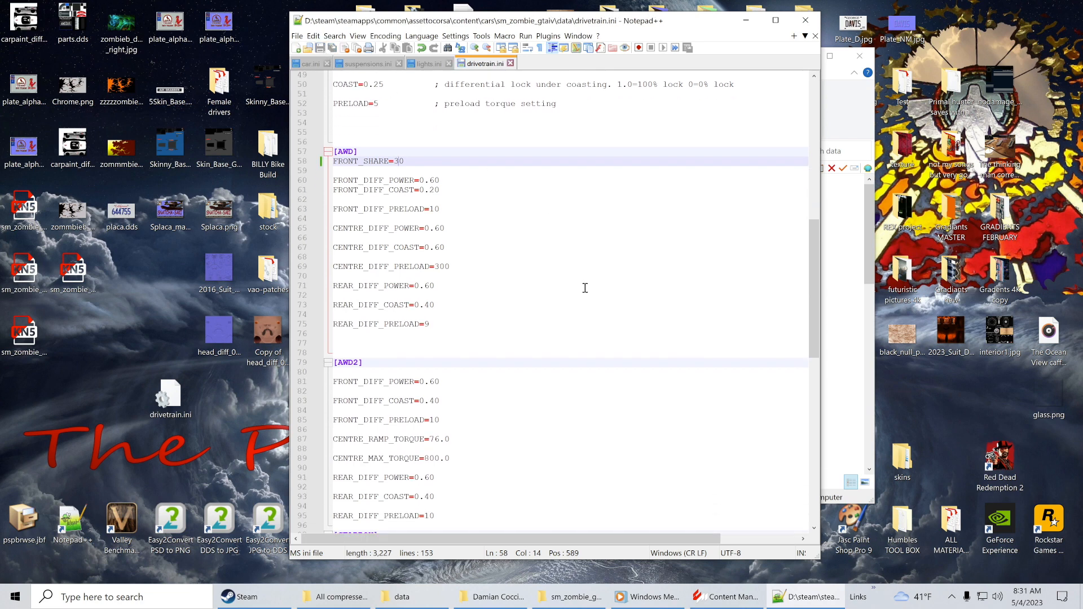
scroll(581, 291, down, 4)
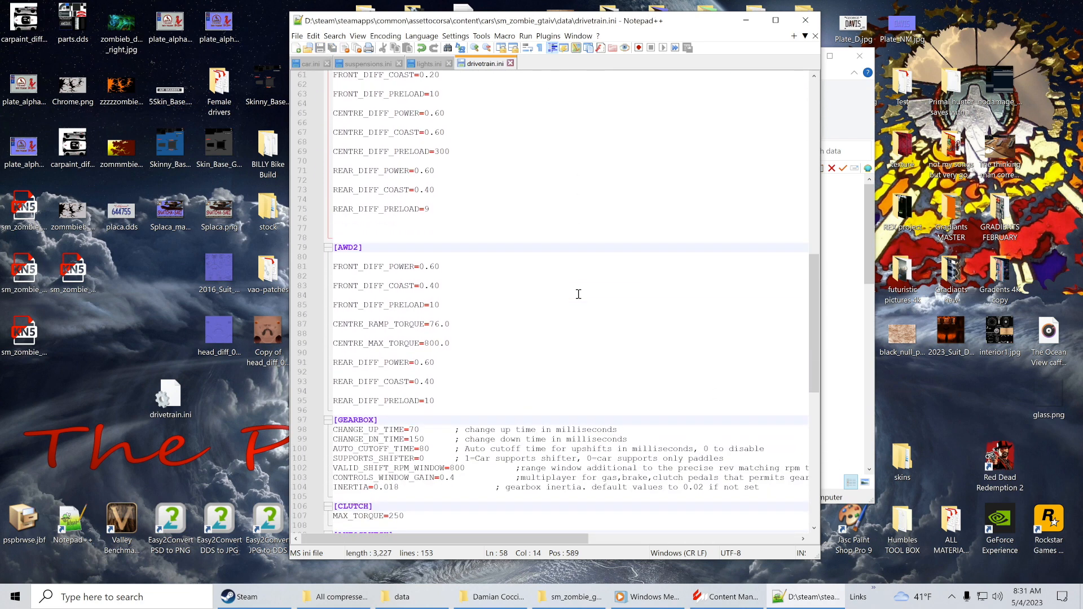
scroll(578, 294, down, 6)
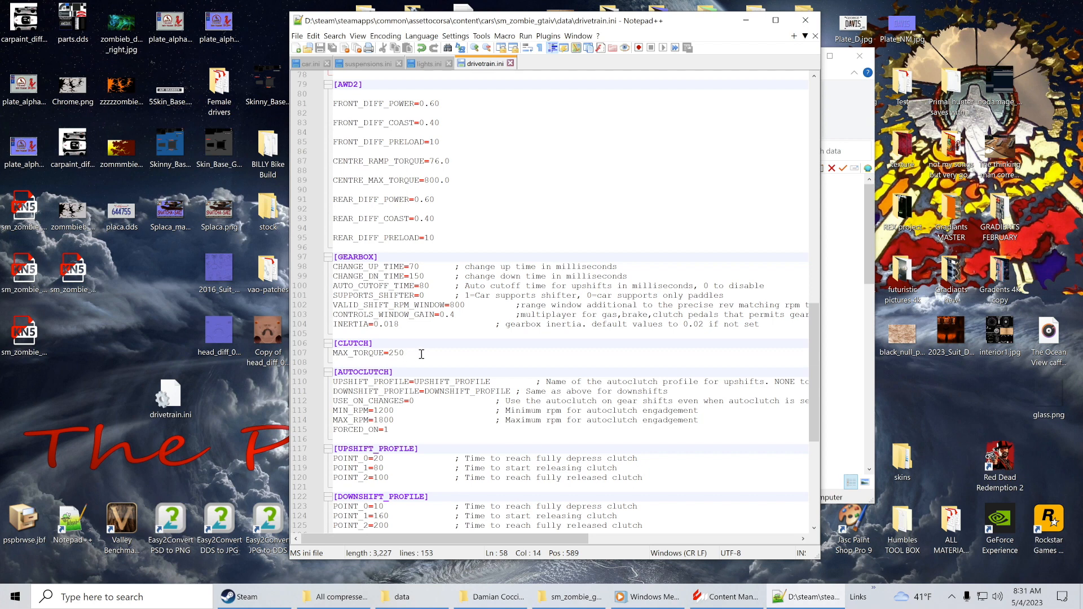
click(395, 353)
drag(395, 352, 408, 352)
text(83)
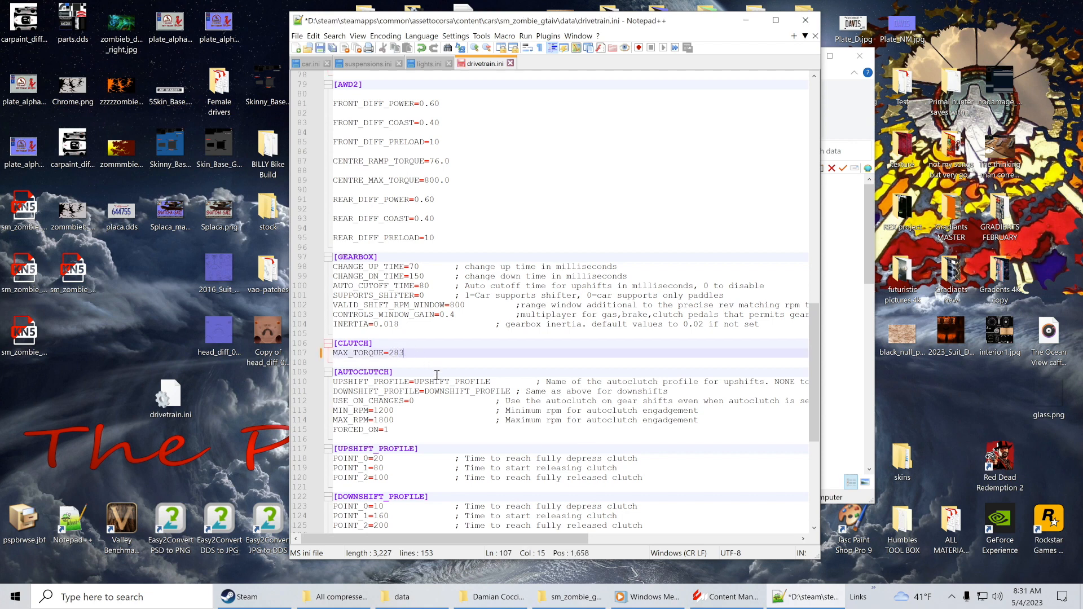
scroll(462, 402, down, 7)
scroll(462, 402, down, 3)
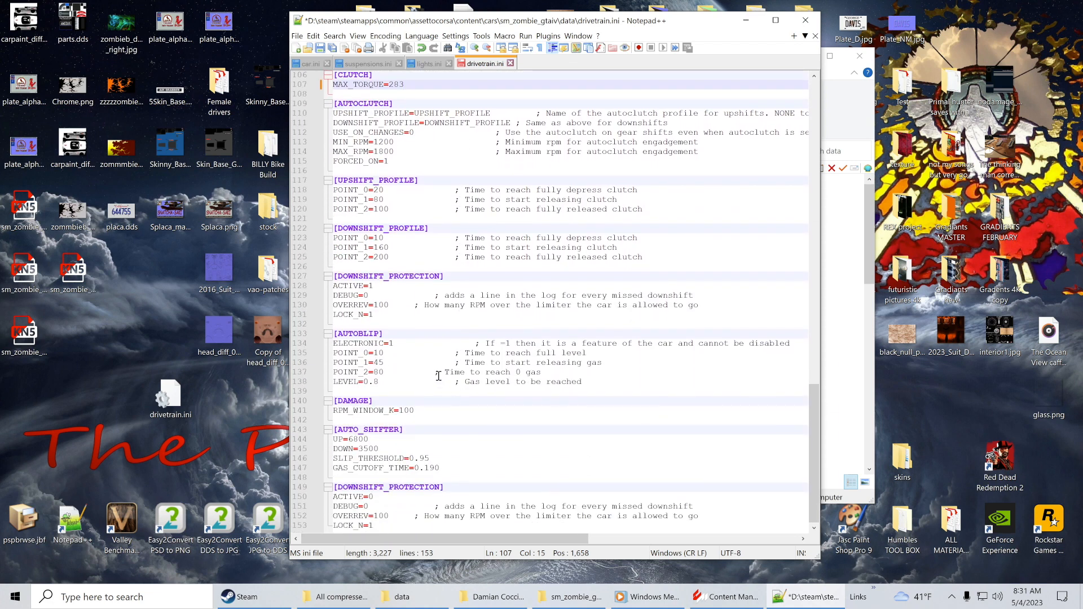
scroll(421, 249, up, 2)
click(319, 47)
click(806, 20)
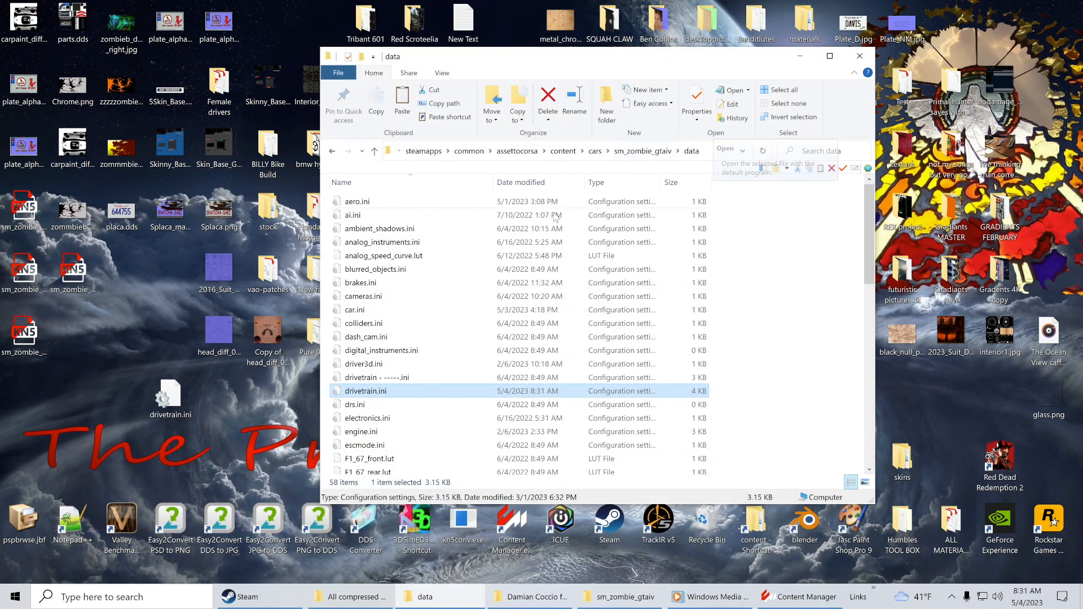
Step: Open car.ini from the sm_zombie_gtaiv data folder in Notepad++, review its settings and close it
click(358, 315)
right_click(358, 315)
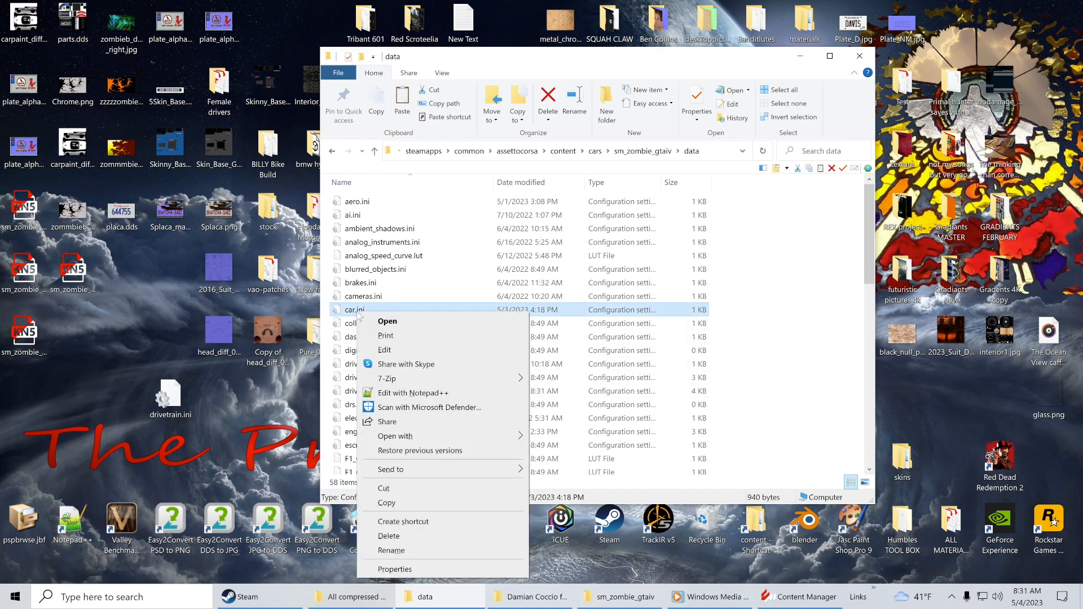
click(379, 392)
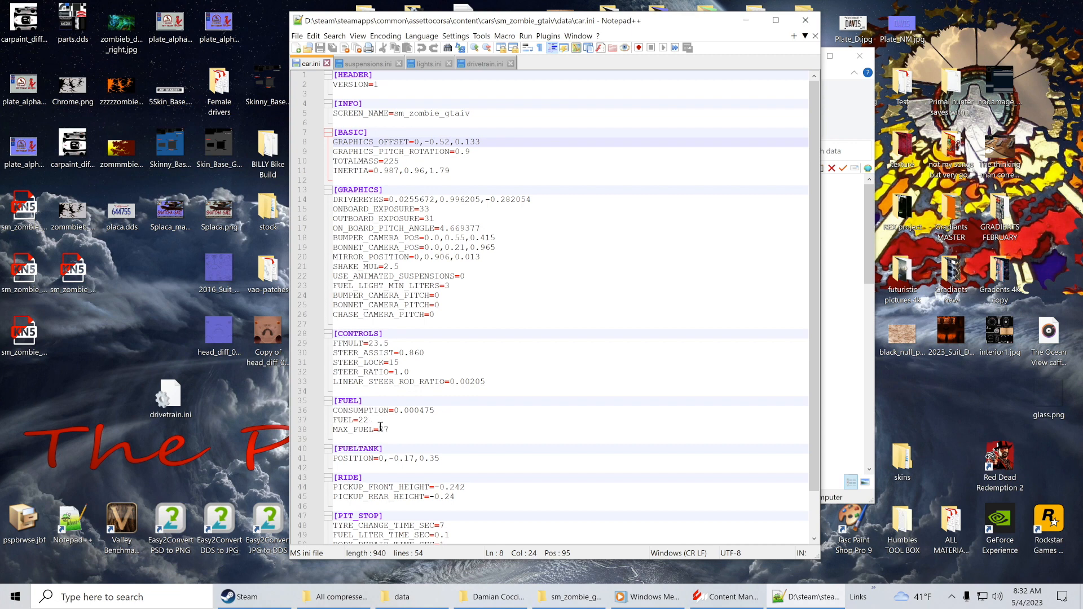
scroll(502, 428, down, 2)
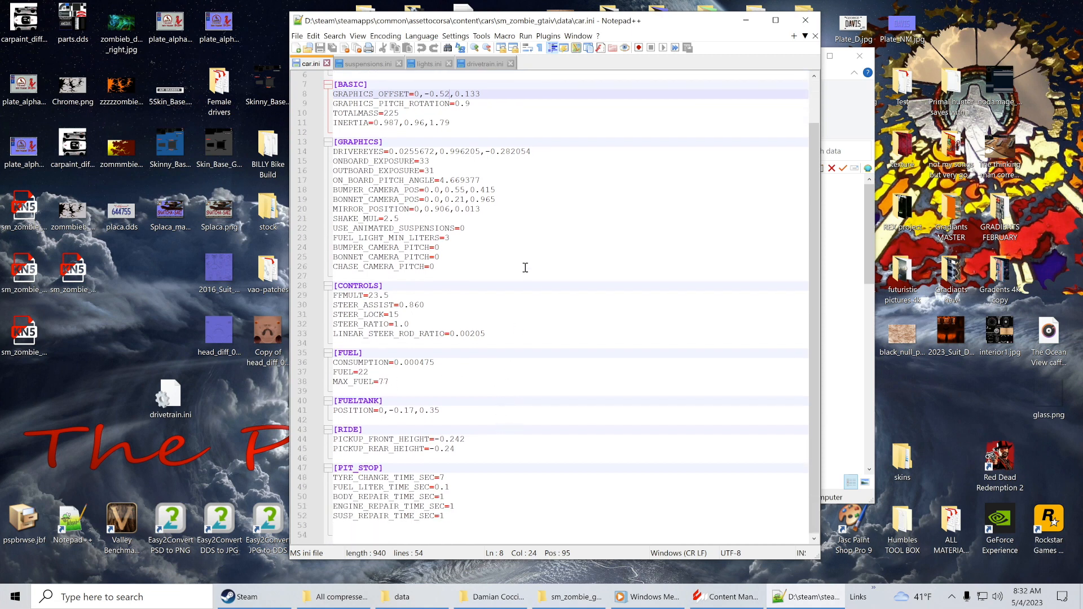
click(805, 21)
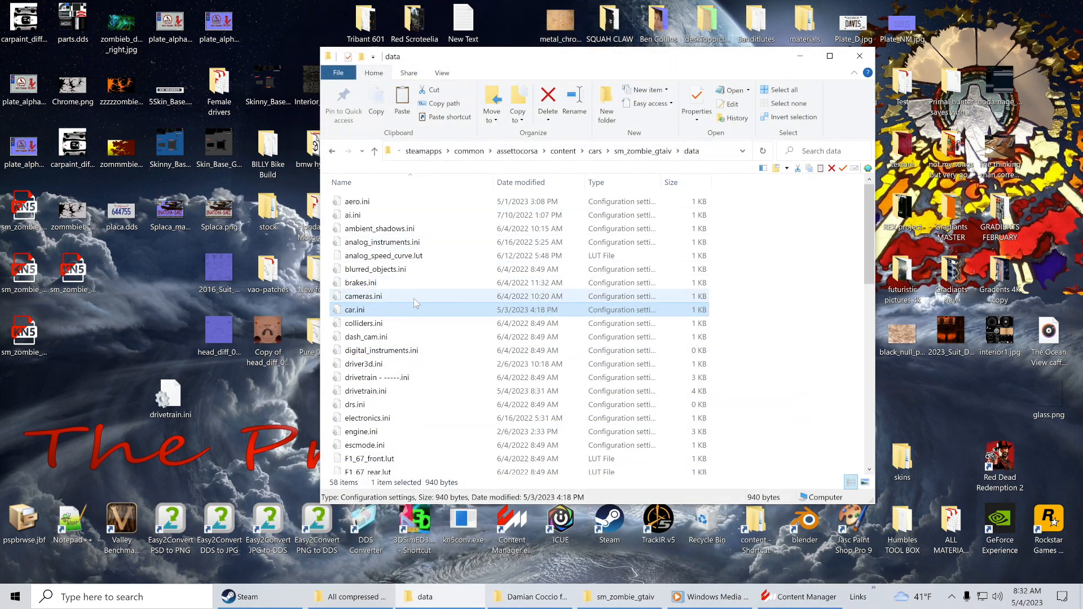
Step: Open engine.ini from the data folder in Notepad++ and widen the window so the comments are readable
scroll(424, 360, down, 1)
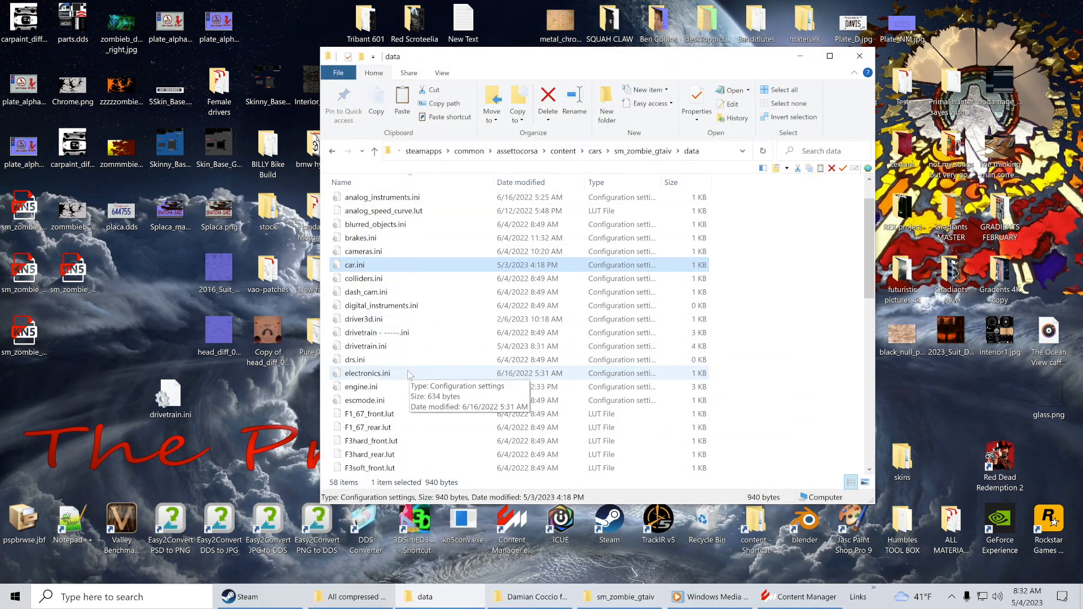
right_click(404, 387)
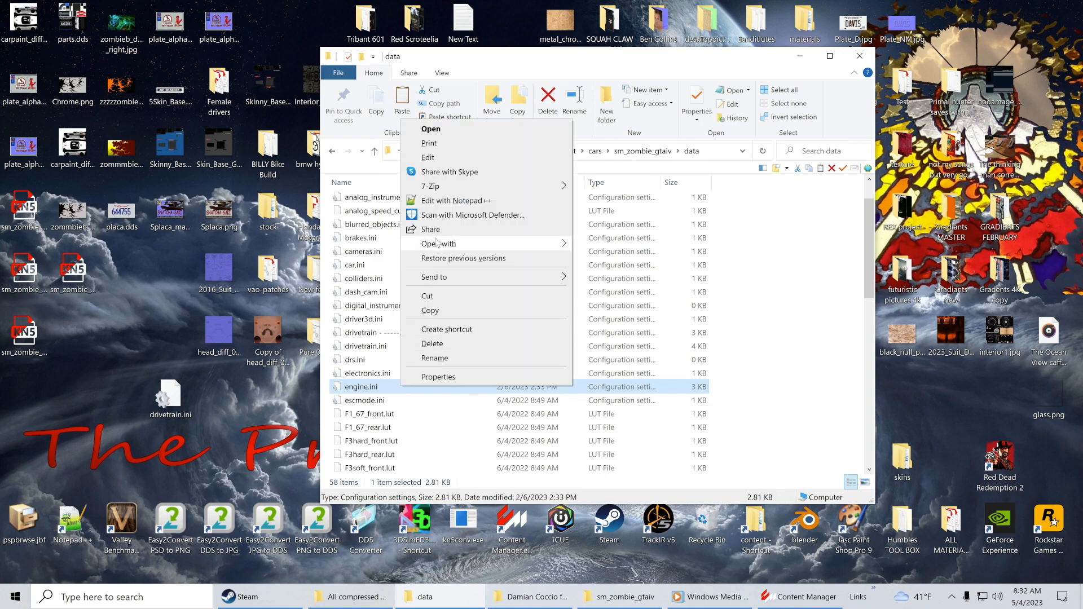
click(440, 202)
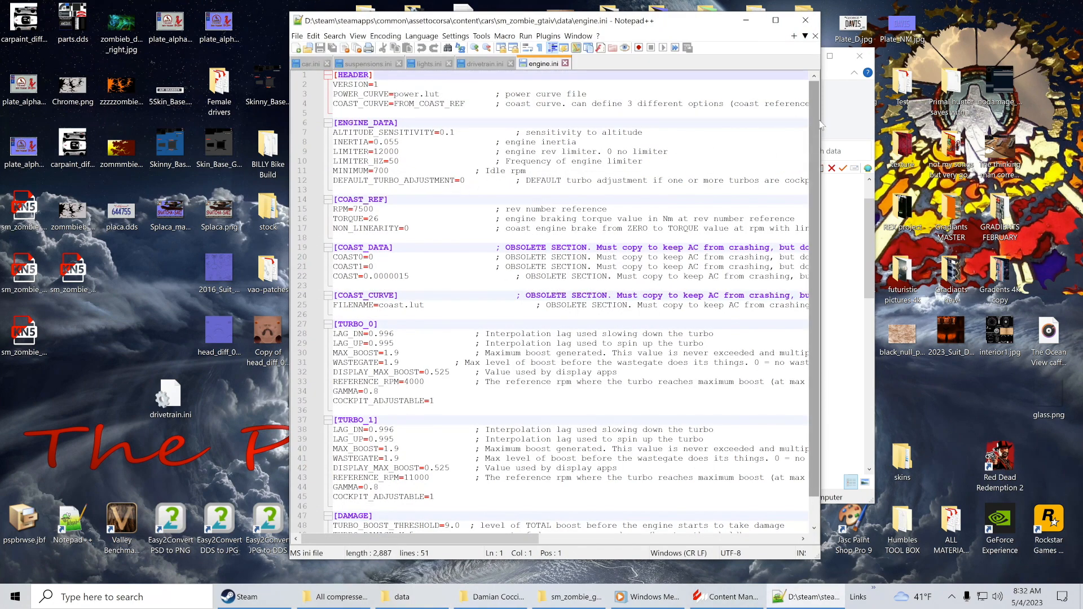
drag(820, 121, 1049, 121)
drag(789, 25, 656, 18)
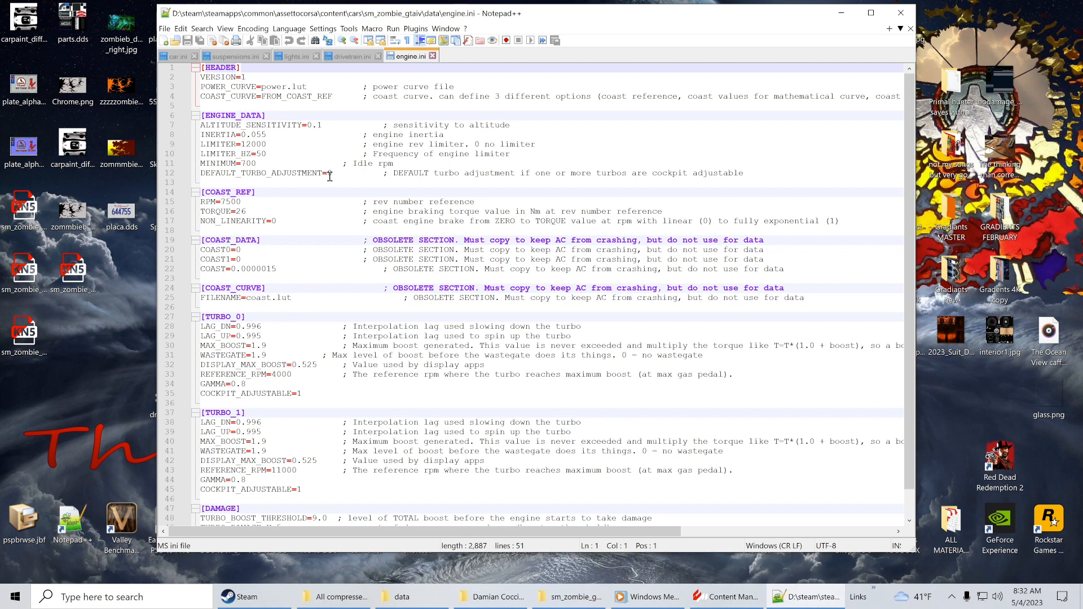
Step: Duplicate the TURBO_0 and TURBO_1 sections of engine.ini directly below the existing TURBO_1 section
scroll(372, 336, down, 1)
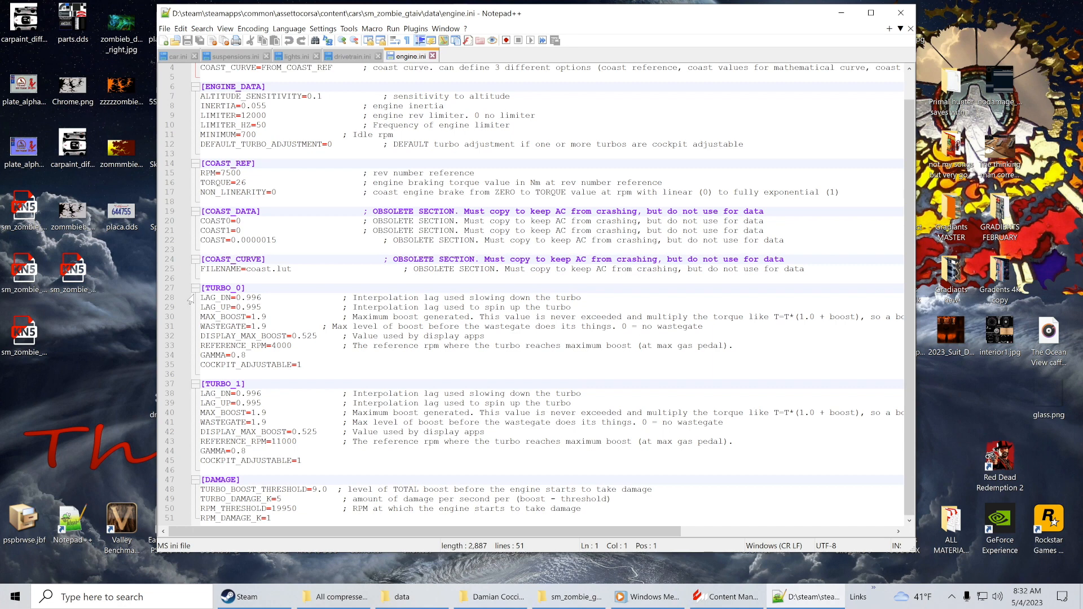
drag(202, 287, 825, 464)
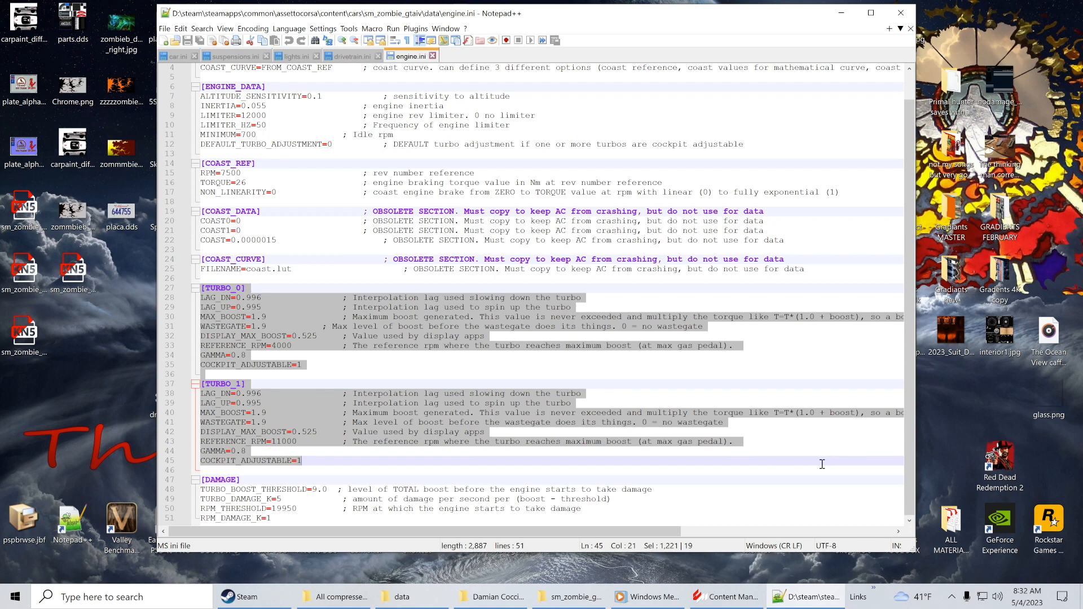
click(321, 462)
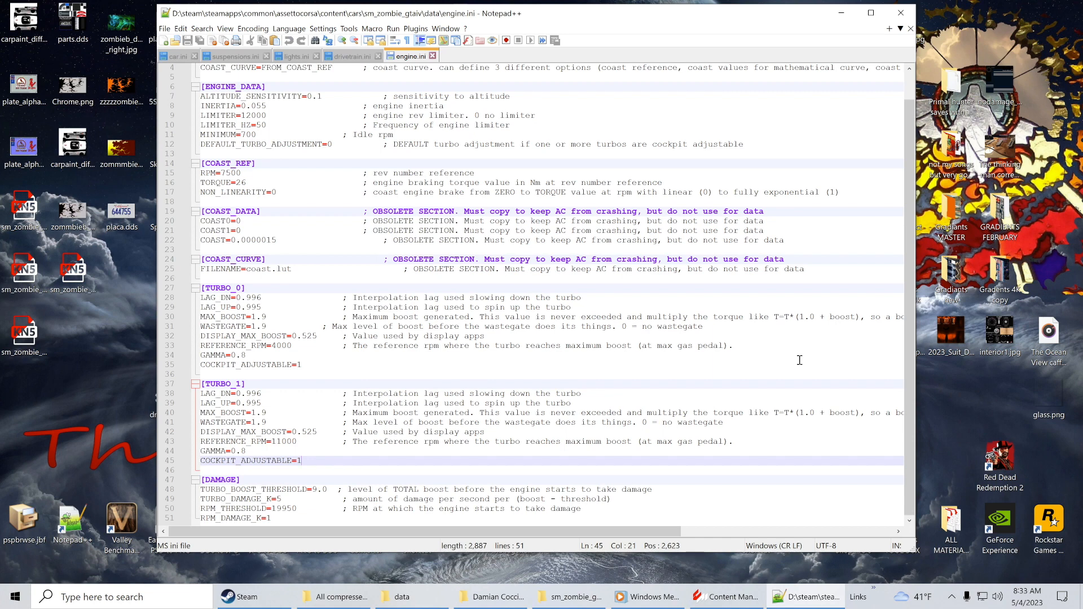
key(Return)
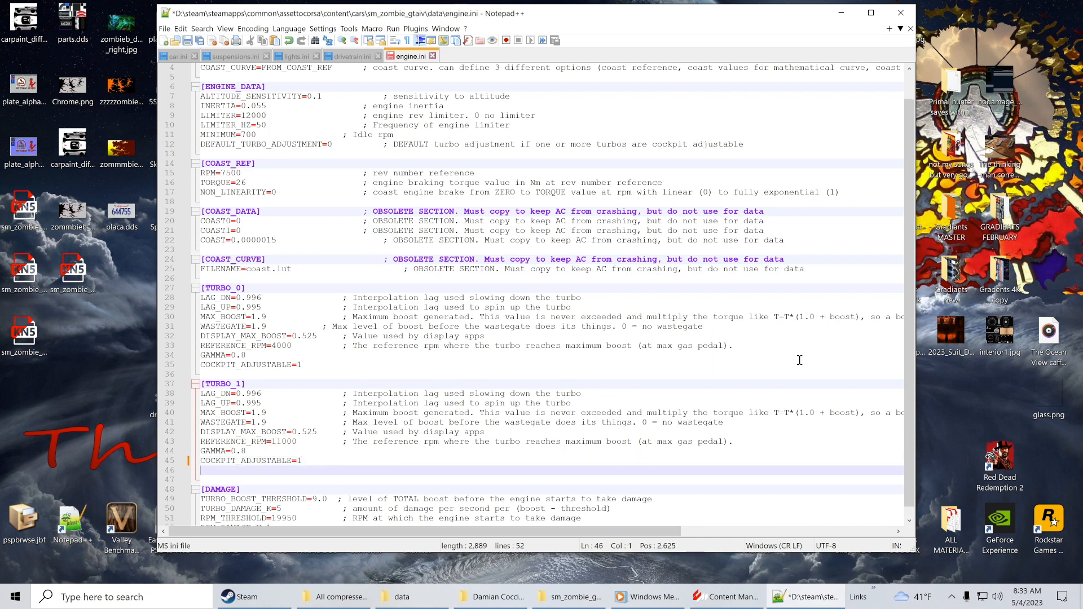
key(Return)
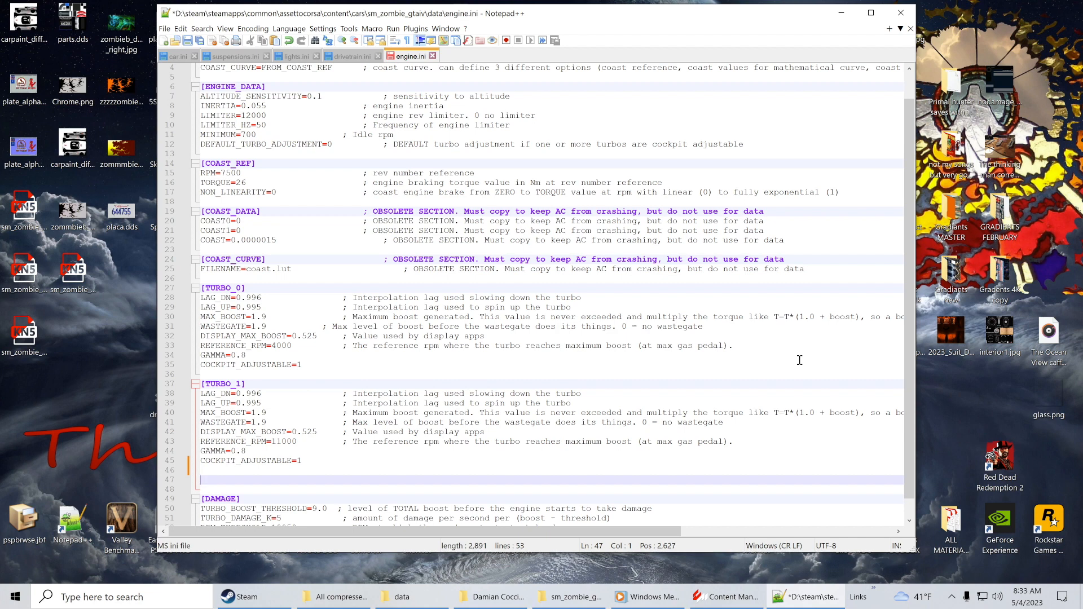
key(ctrl+v)
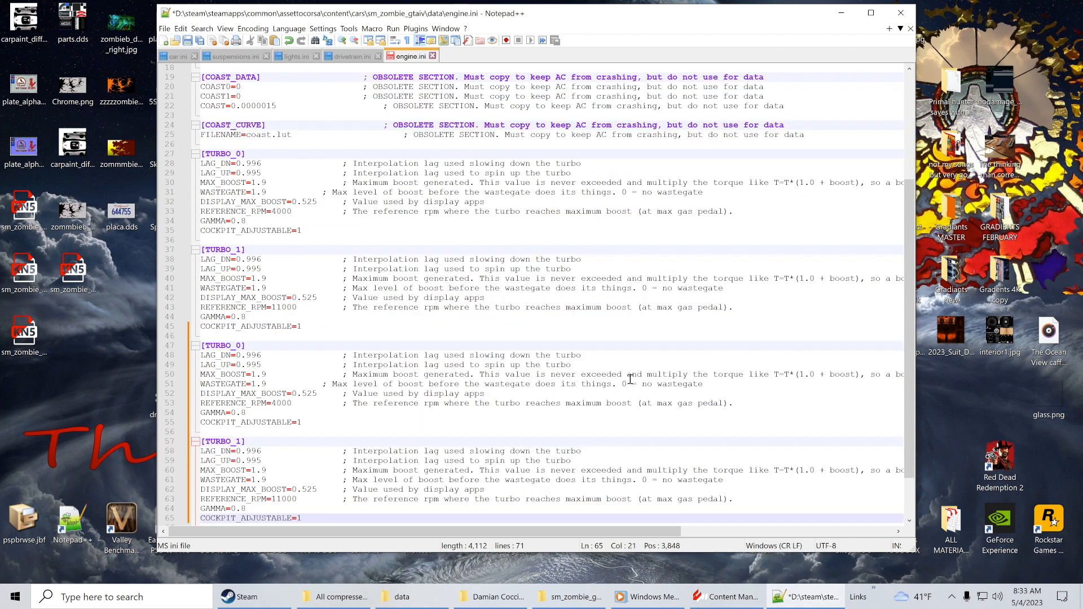
Step: Rename the duplicated turbo section headers in engine.ini to TURBO_2 and TURBO_3
scroll(368, 305, up, 3)
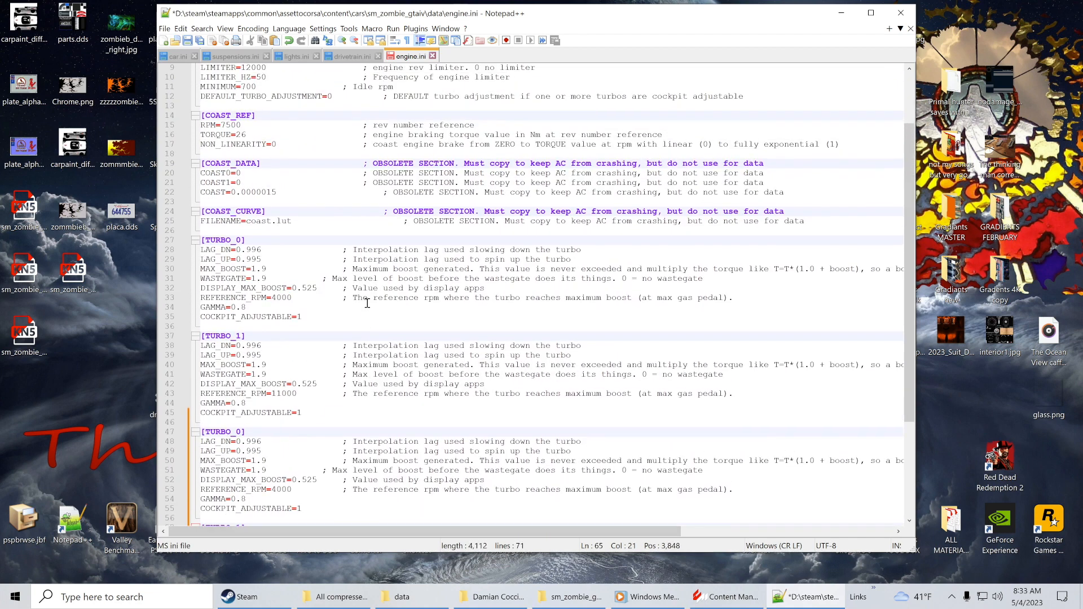
scroll(284, 352, down, 3)
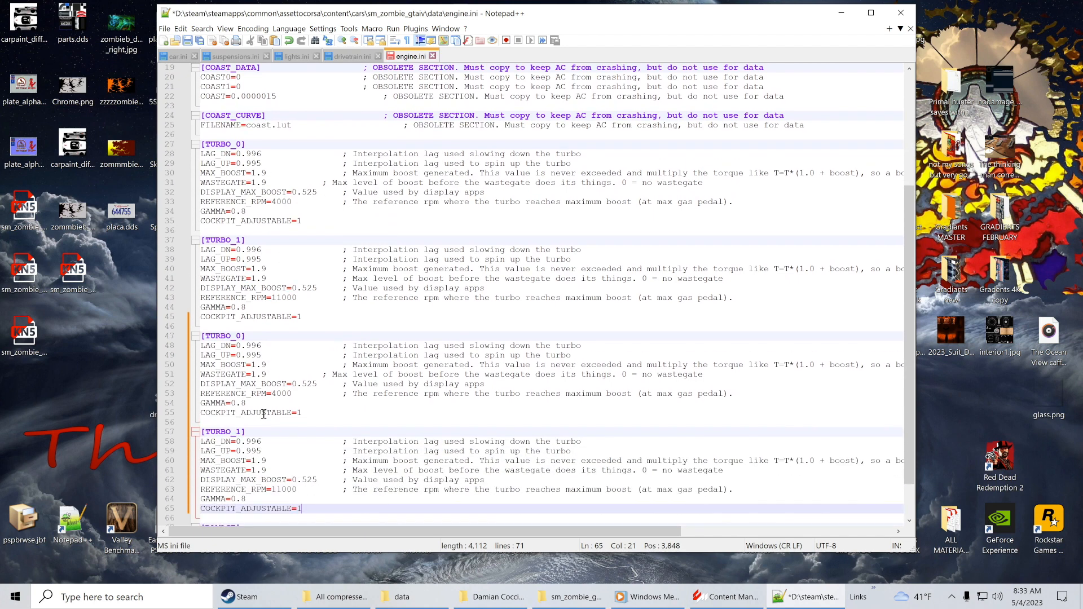
click(239, 431)
drag(239, 432, 237, 431)
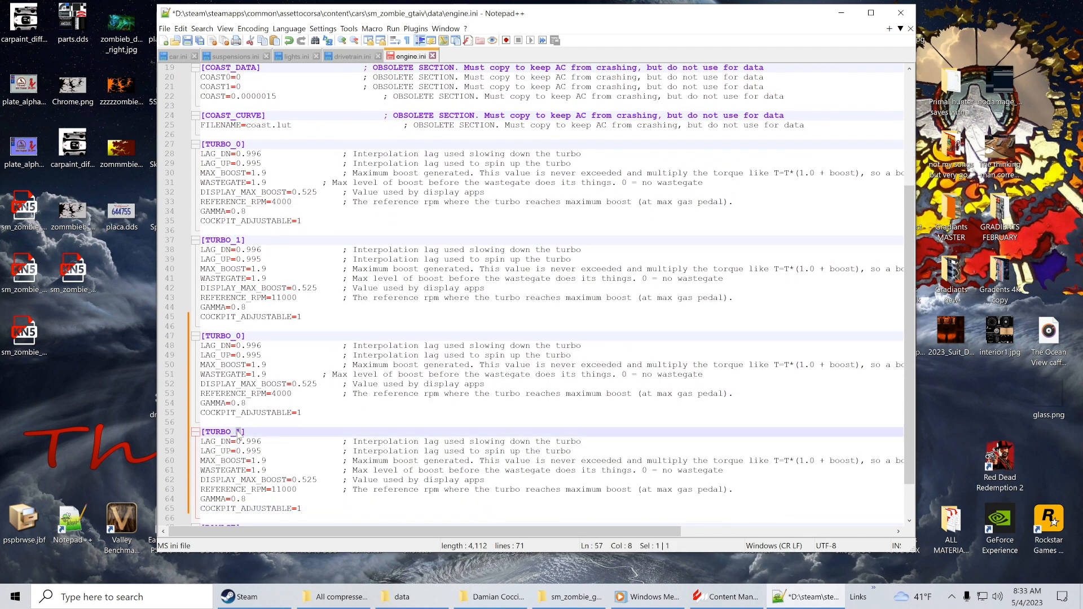
text(3)
click(238, 335)
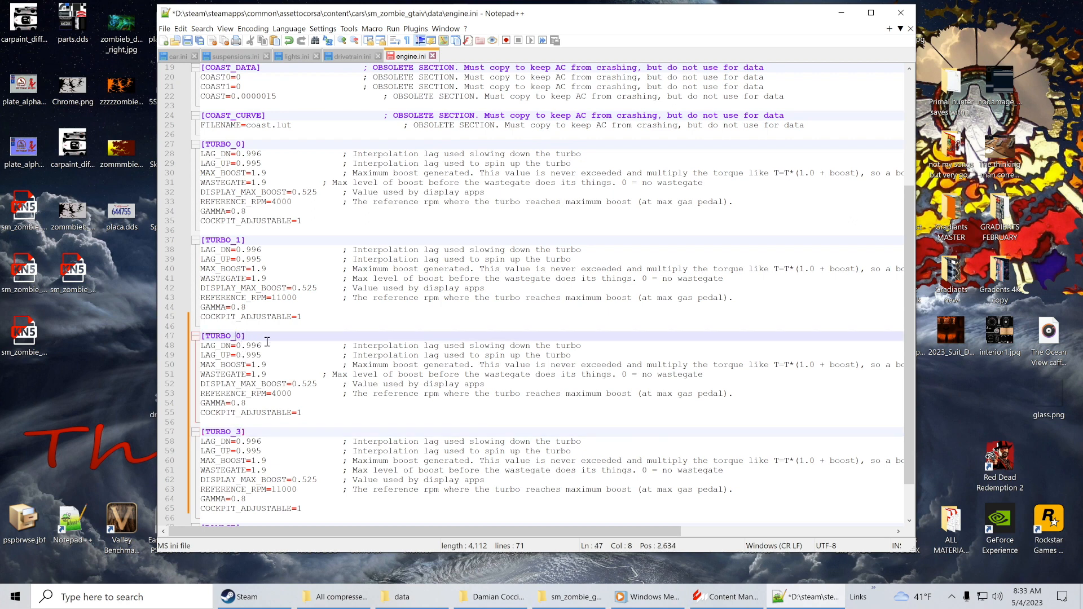
key(shift+Right)
text(2)
Step: Set REFERENCE_RPM to 2000 in TURBO_0, 5000 in TURBO_1 and 7000 in TURBO_2
click(278, 203)
key(shift+Left)
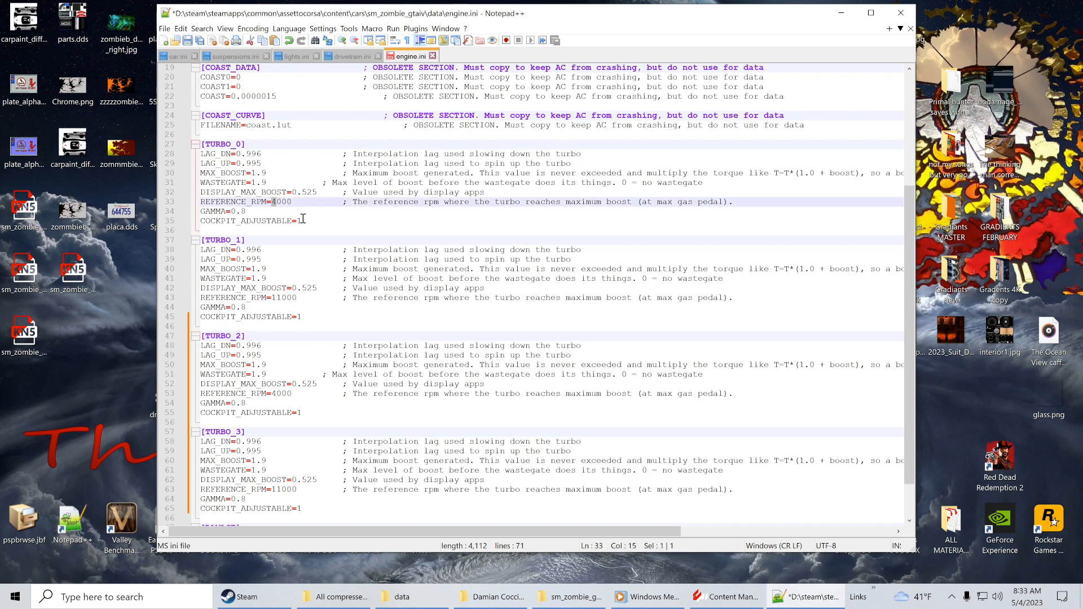
text(2)
drag(273, 299, 278, 300)
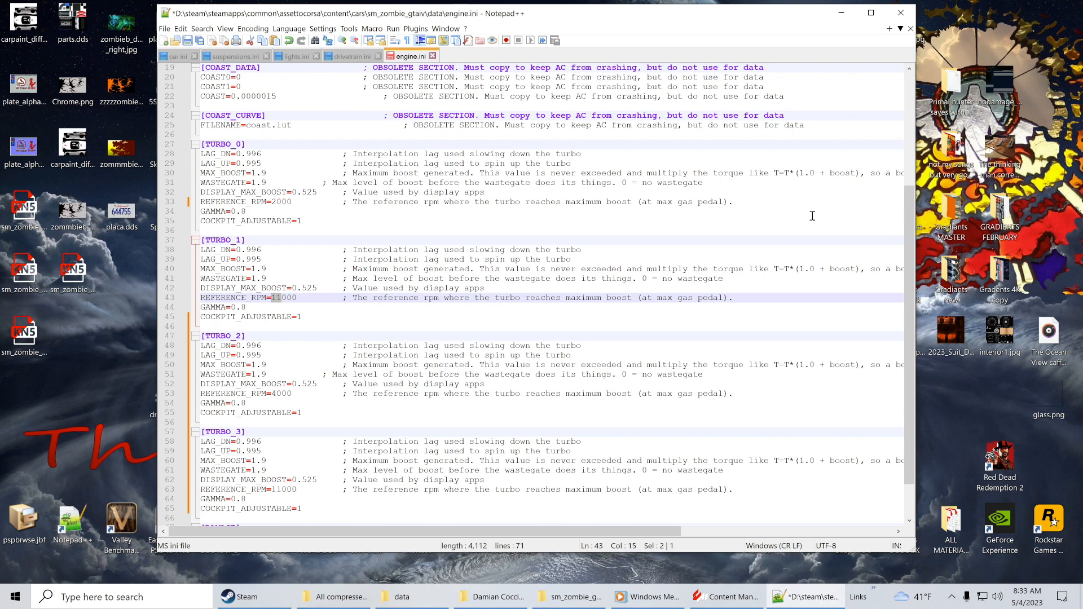
text(5)
drag(279, 395, 274, 395)
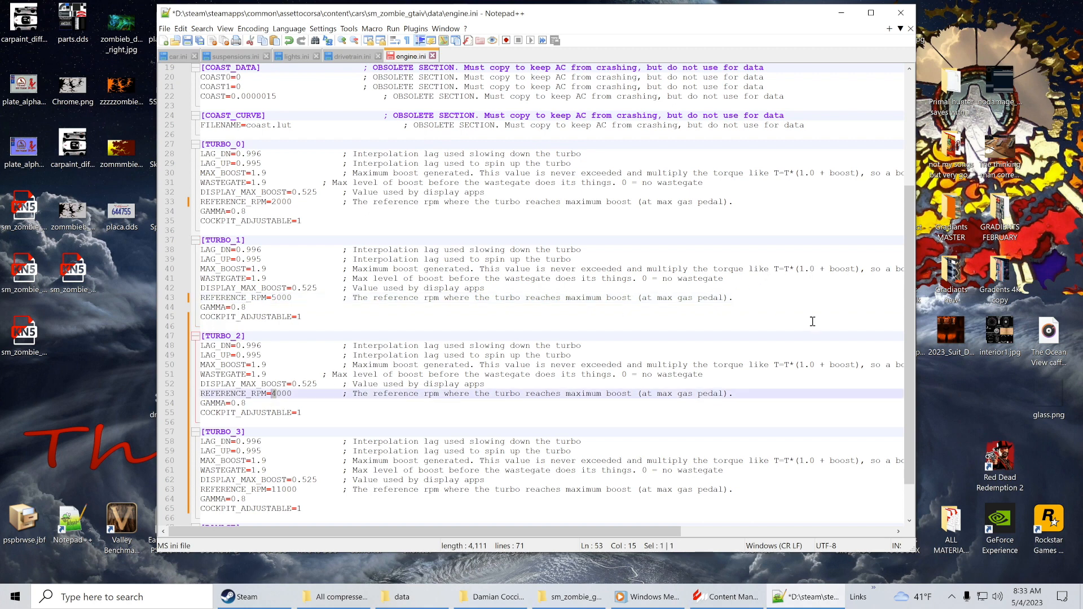
text(7)
Step: Review the REFERENCE_RPM line of TURBO_3, then save engine.ini and close the editor
scroll(365, 455, down, 2)
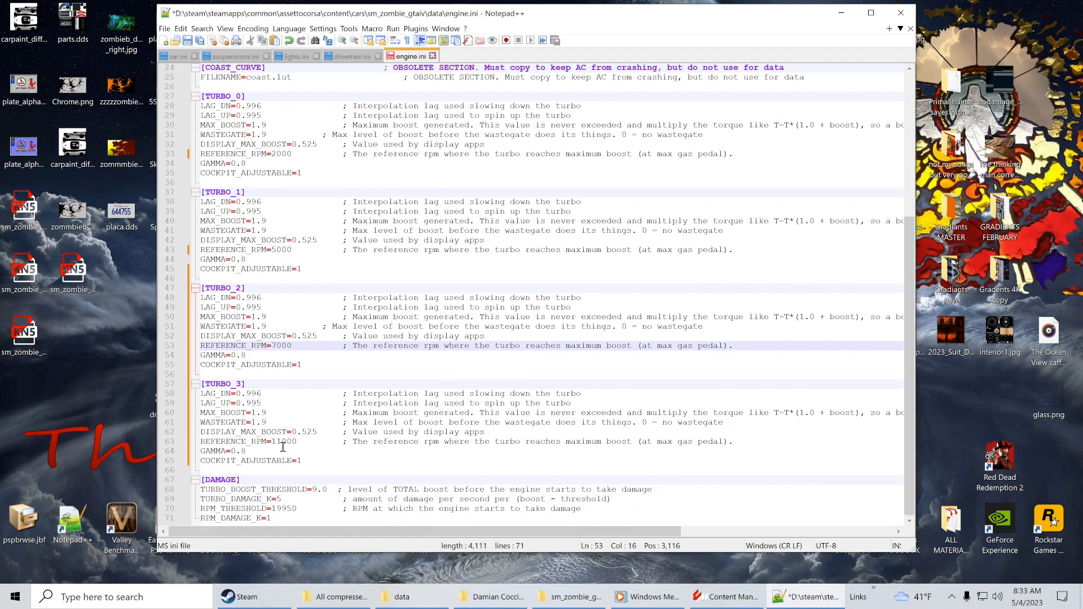
drag(280, 440, 275, 440)
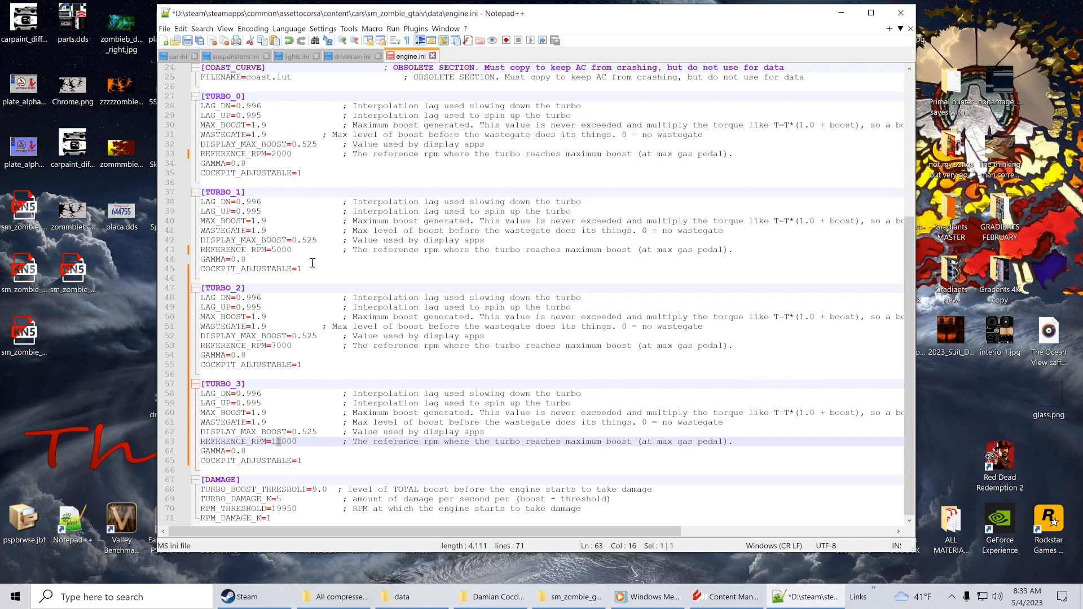
click(768, 461)
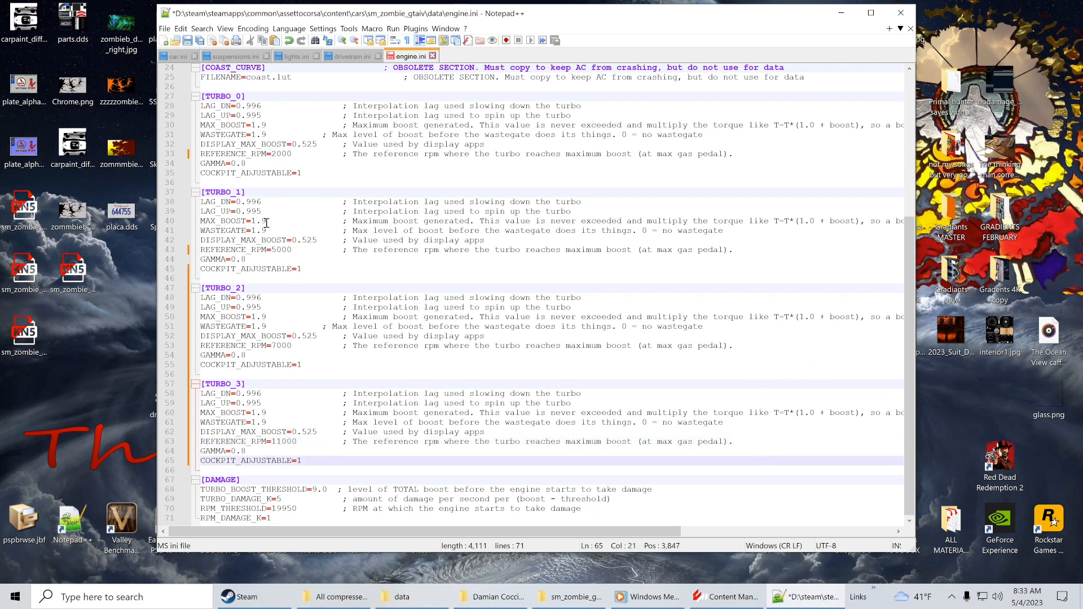
click(187, 40)
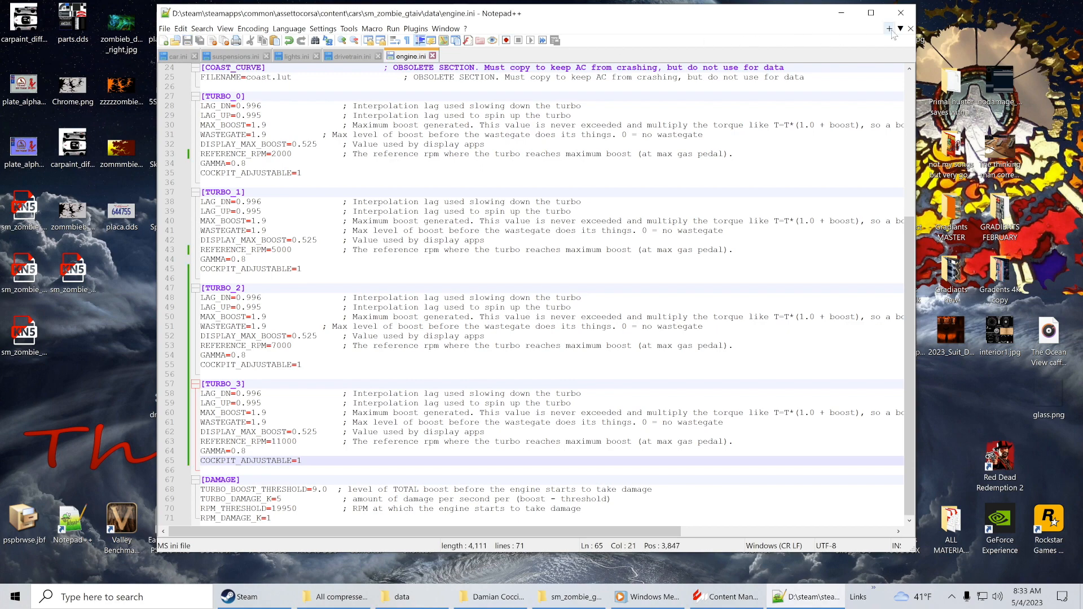
click(901, 12)
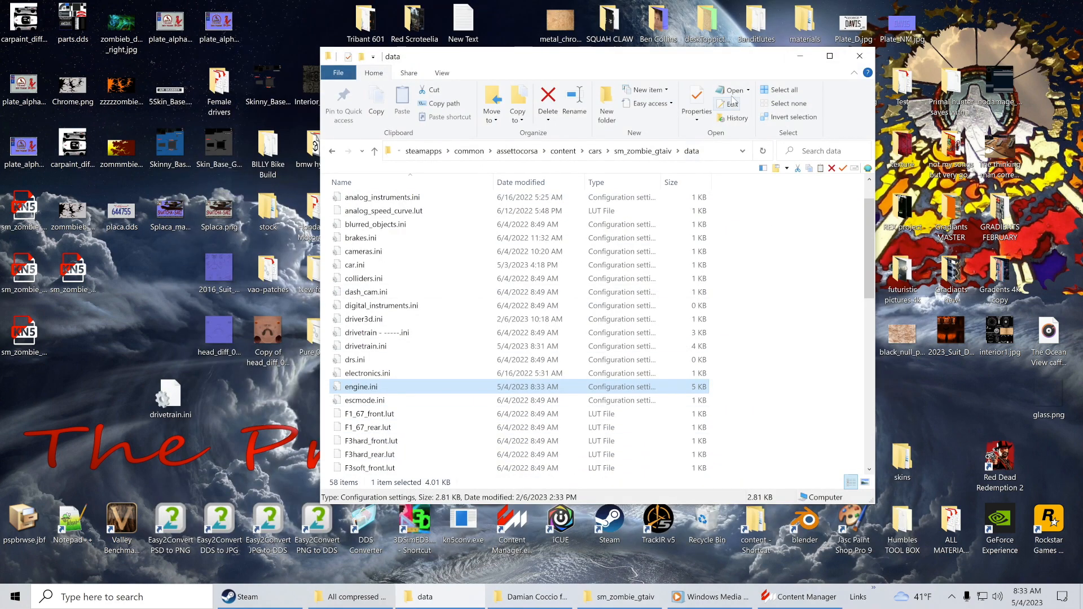
Step: Look through the remaining files in the data folder, minimize its window and switch to Content Manager
scroll(400, 416, down, 4)
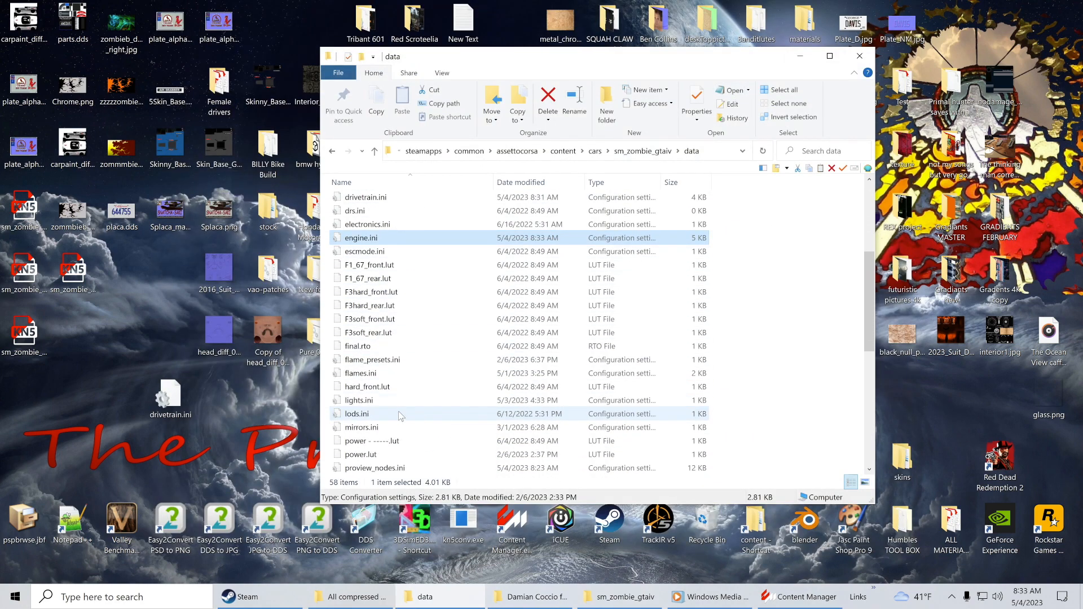
scroll(399, 415, down, 2)
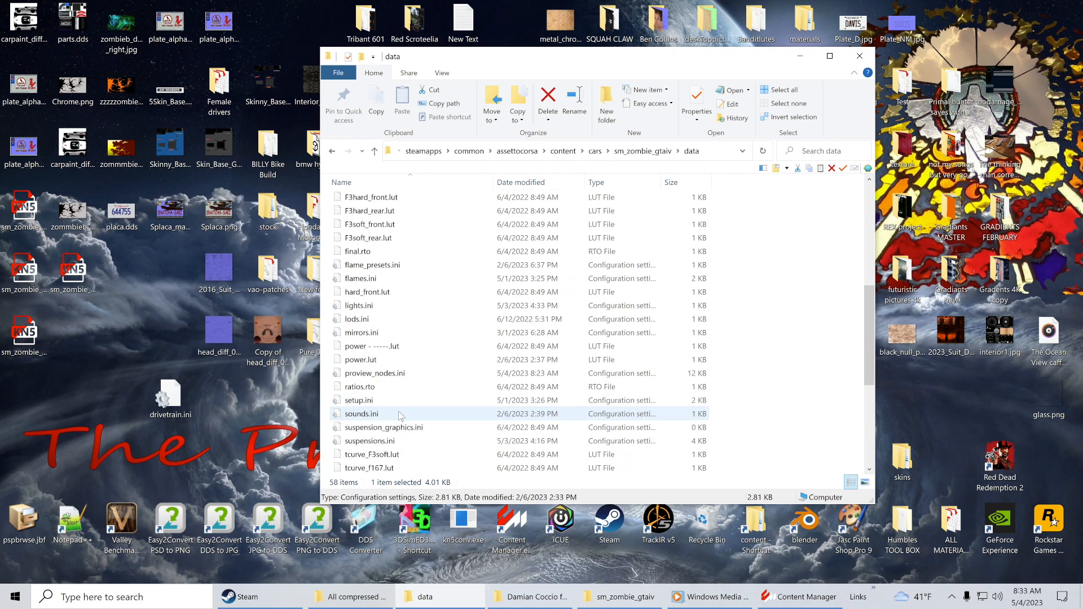
scroll(400, 415, down, 4)
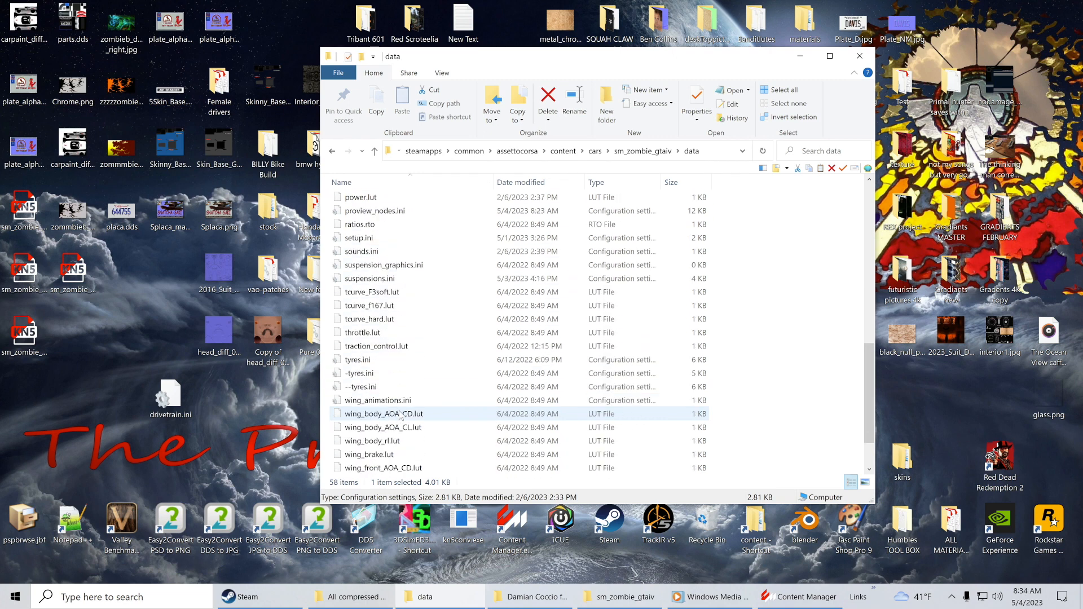
scroll(399, 416, down, 1)
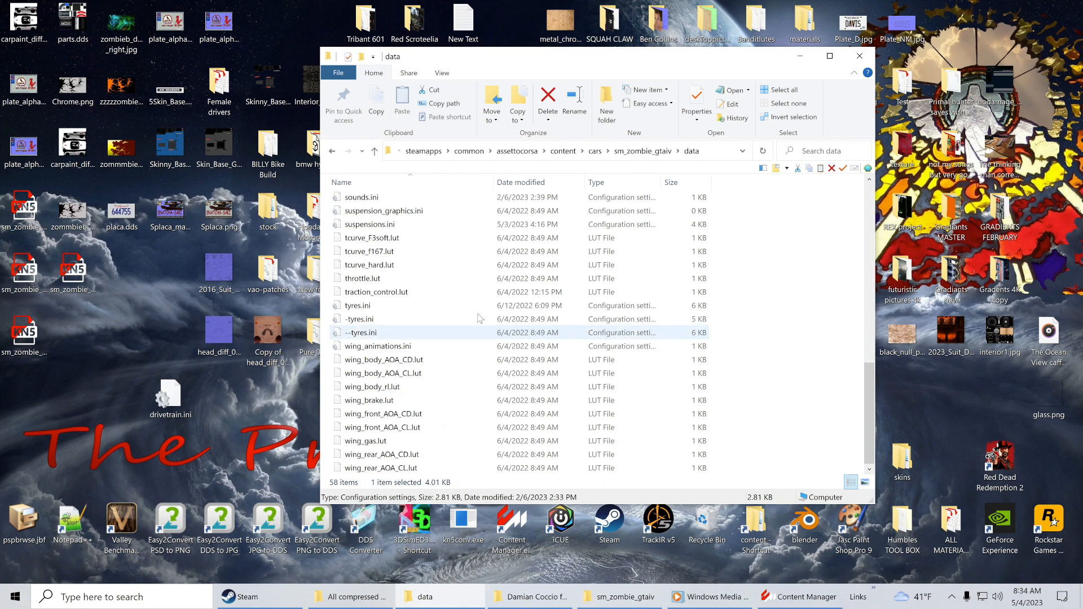
click(800, 57)
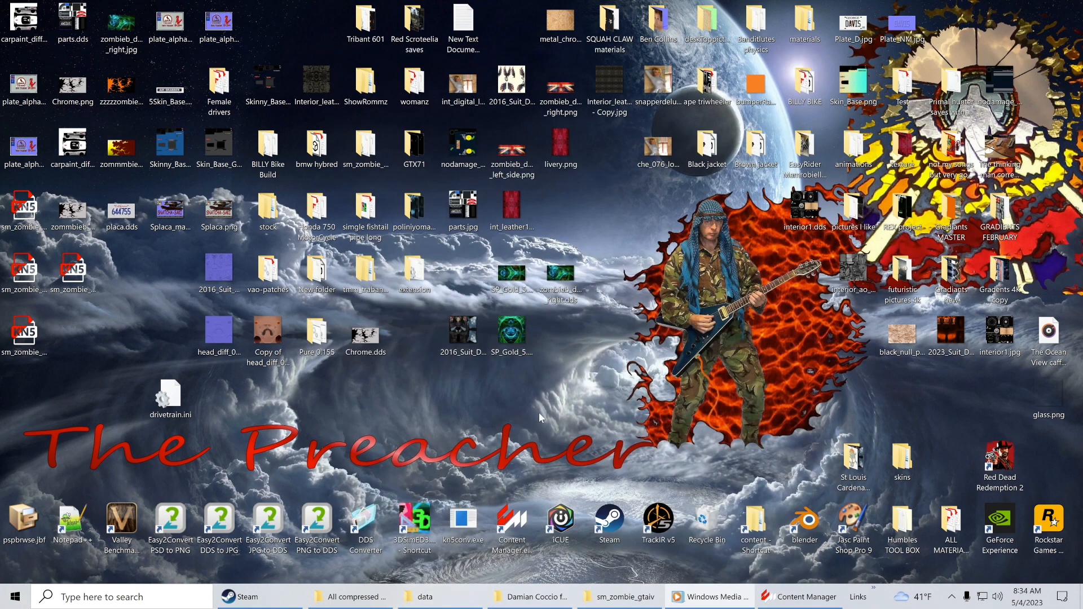
double_click(518, 522)
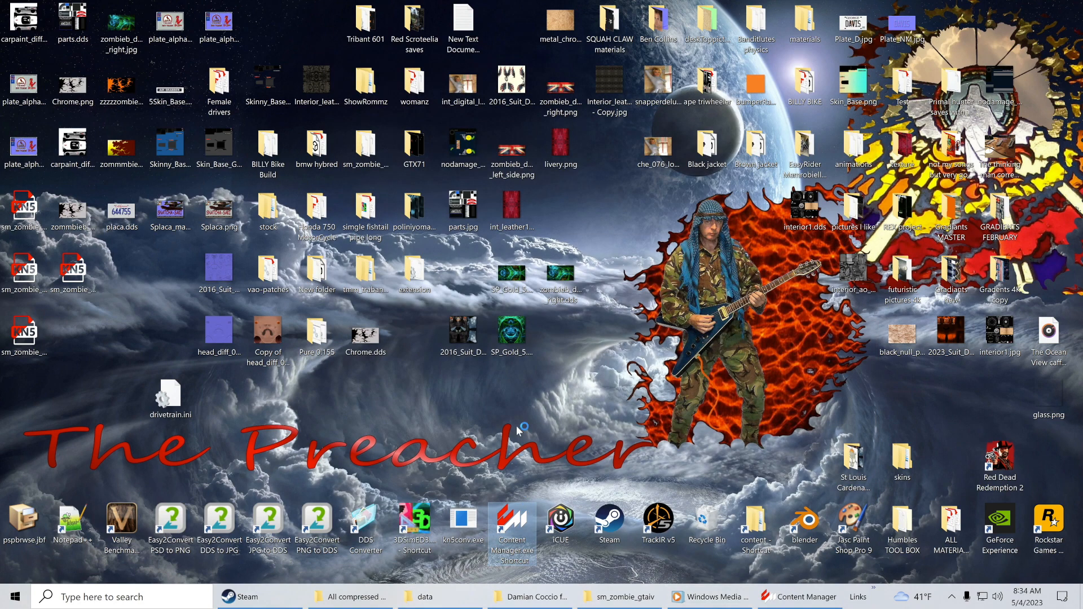
Step: Recalculate Zombie GTA IV's power and torque curves using data only with 13% transmission loss, then recalculate its P/W ratio
scroll(543, 423, down, 2)
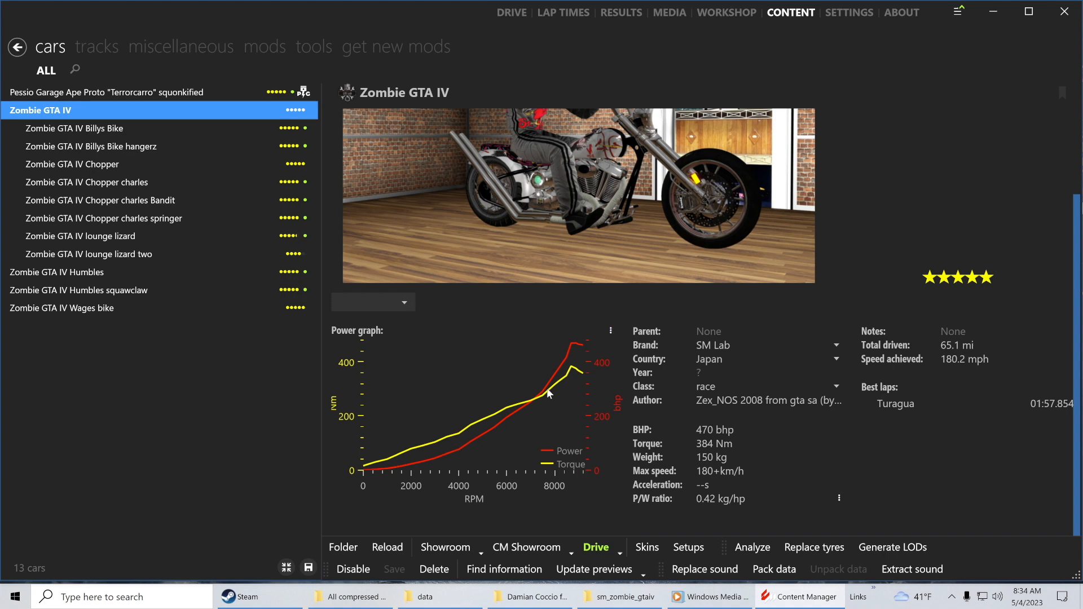
click(611, 331)
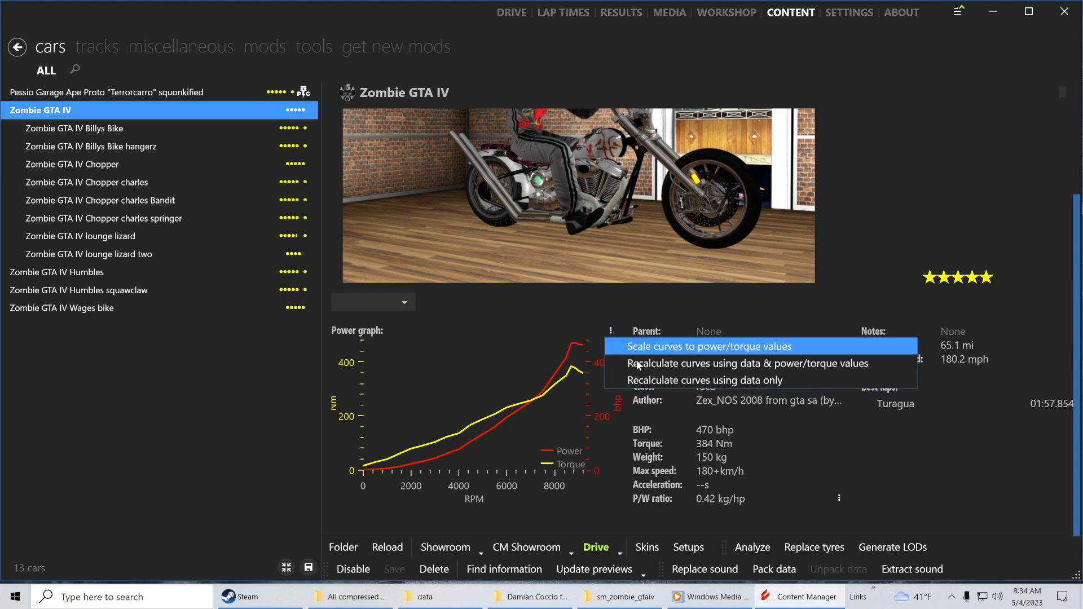
click(636, 382)
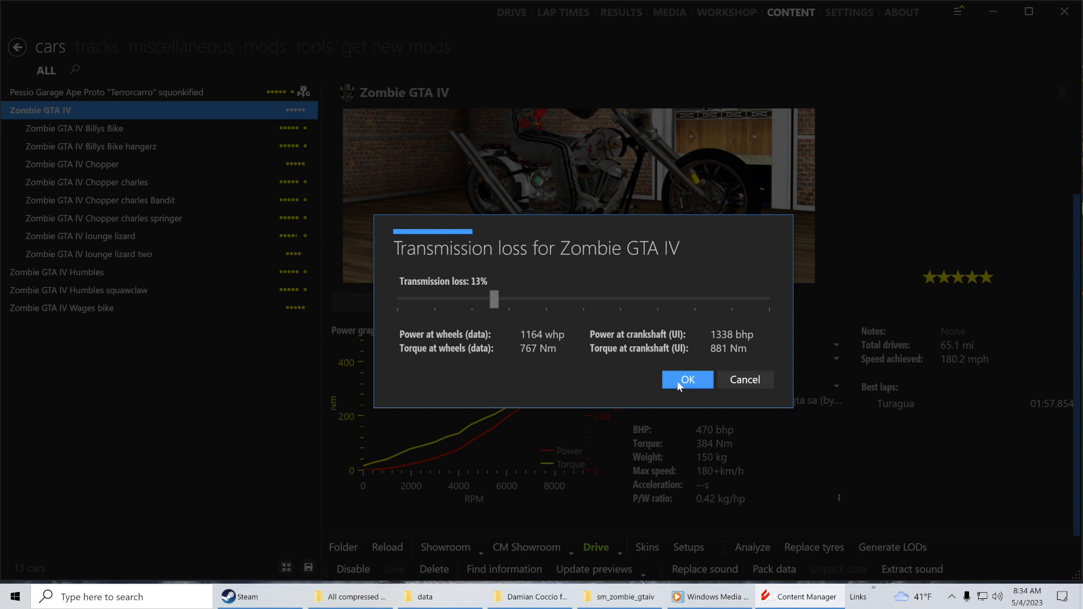
click(677, 380)
click(768, 357)
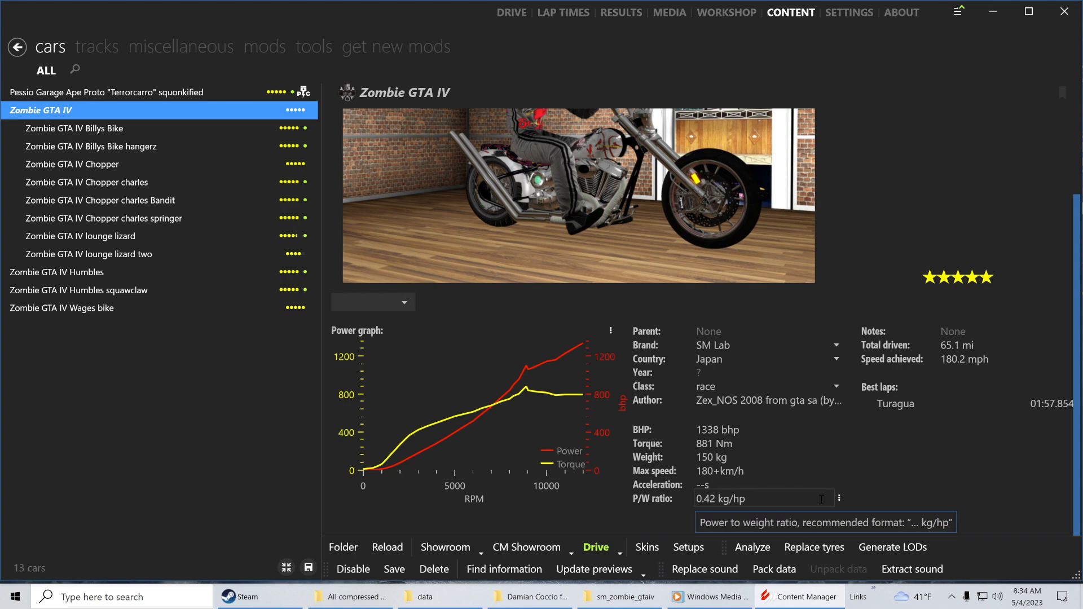
click(839, 497)
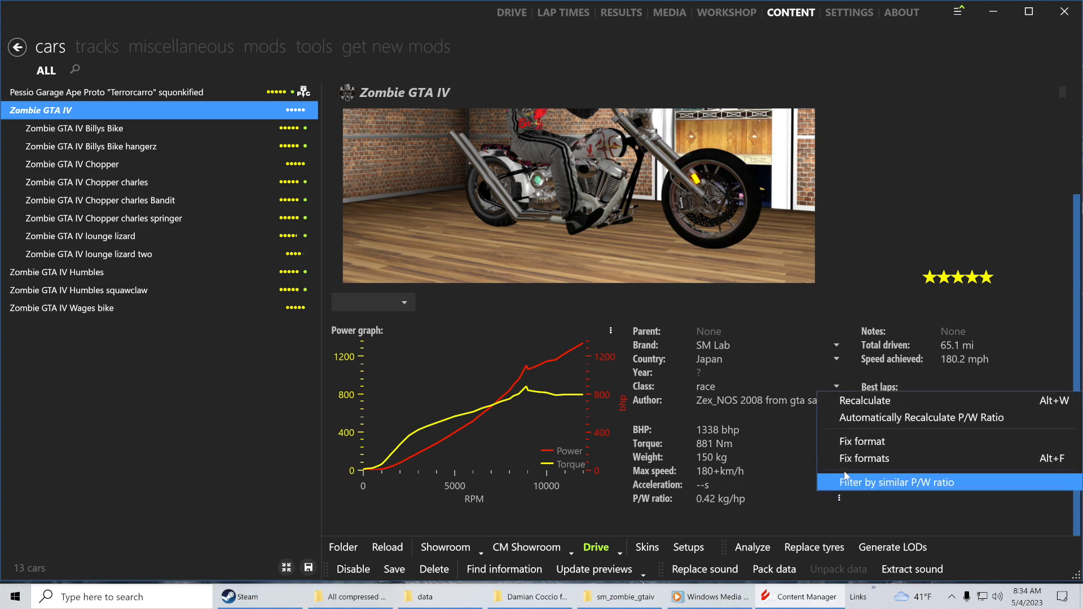
click(860, 402)
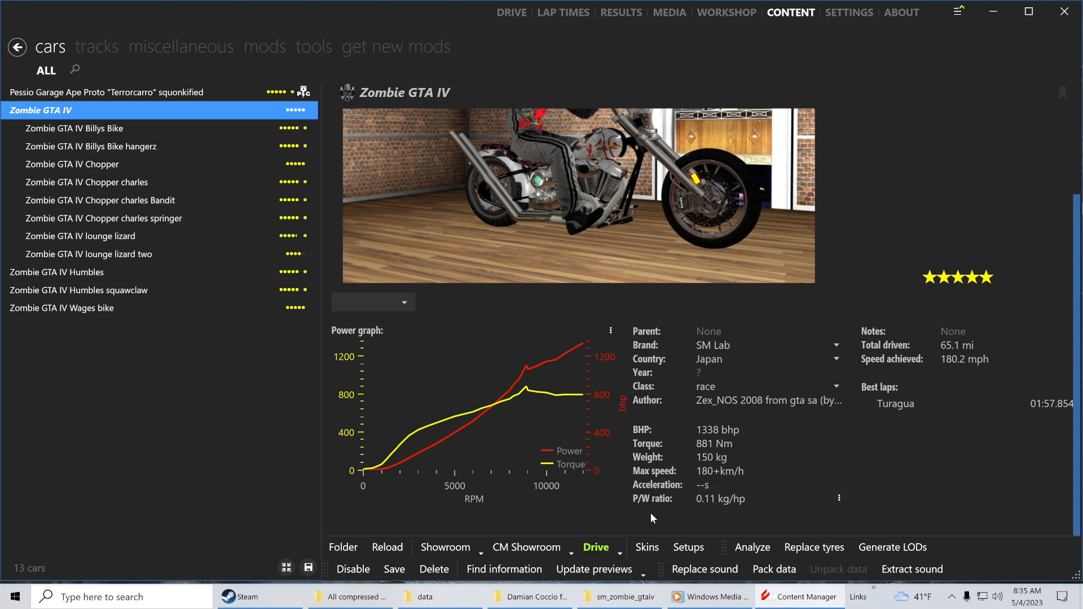
Step: Launch a drive with Zombie GTA IV and enter the track using the rt_california_highway setup "zombie woooo full tank 1 pitstop"
click(596, 546)
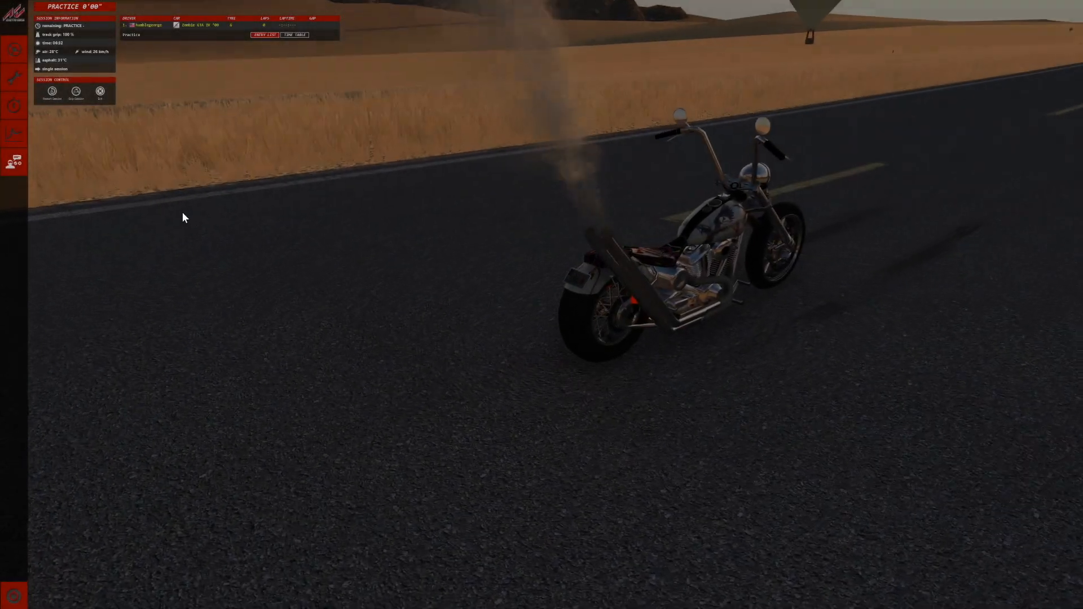
click(12, 82)
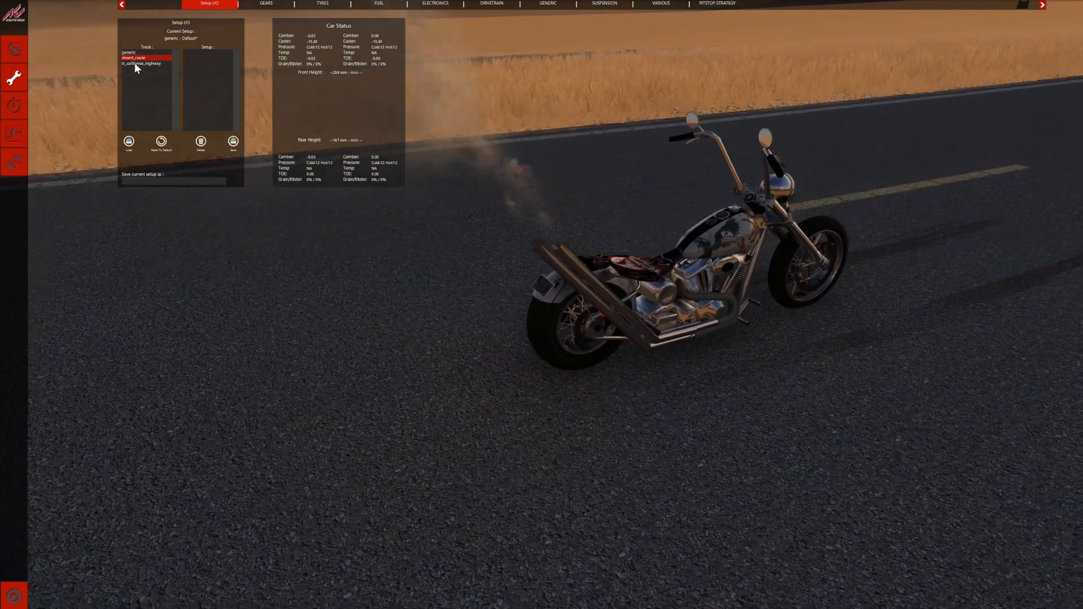
click(140, 63)
click(221, 58)
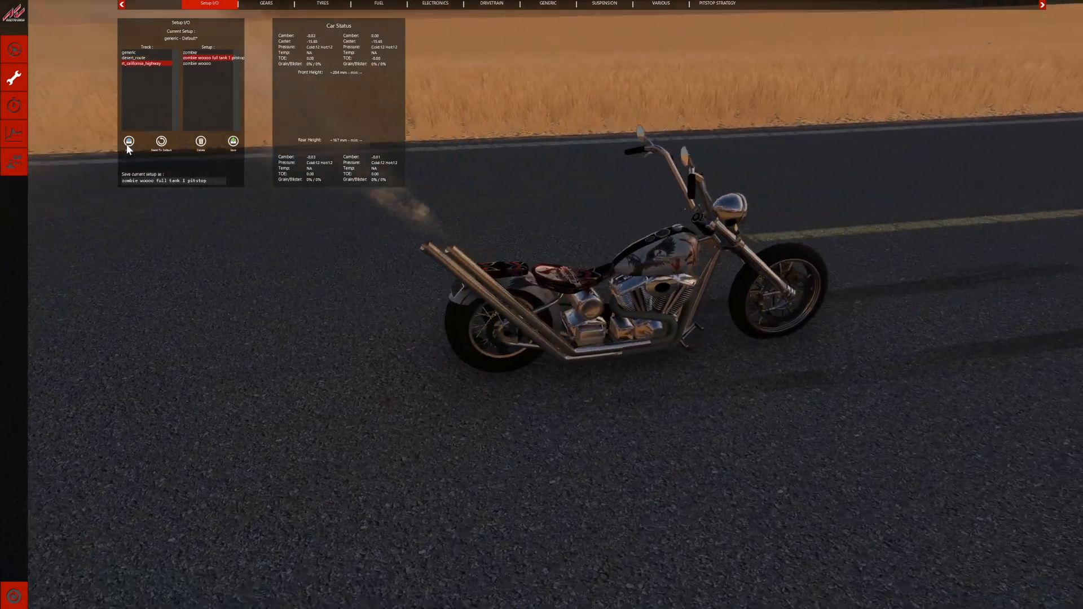
click(129, 141)
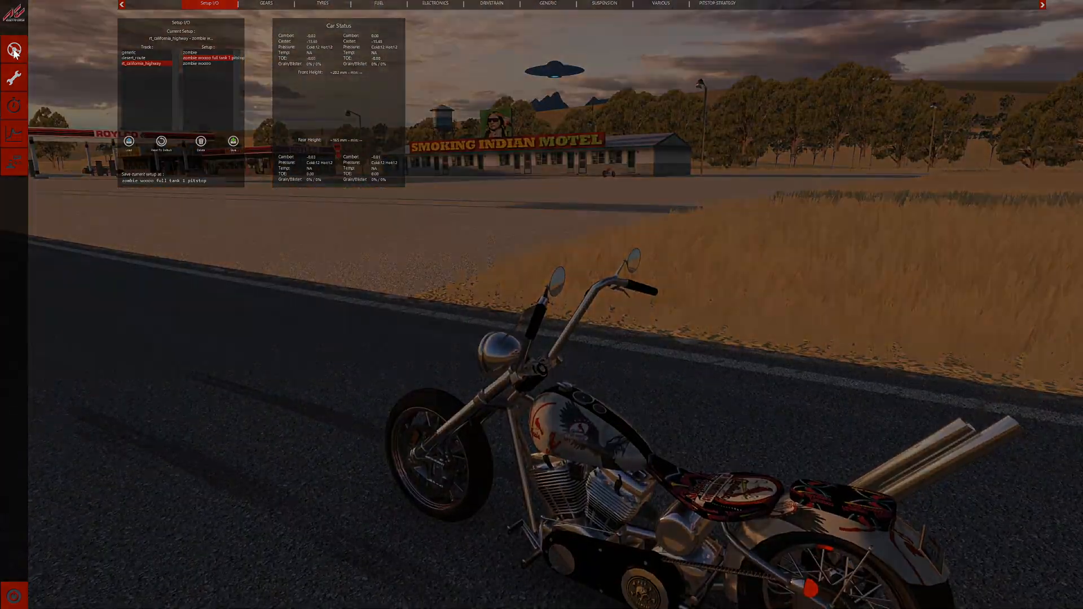
click(14, 50)
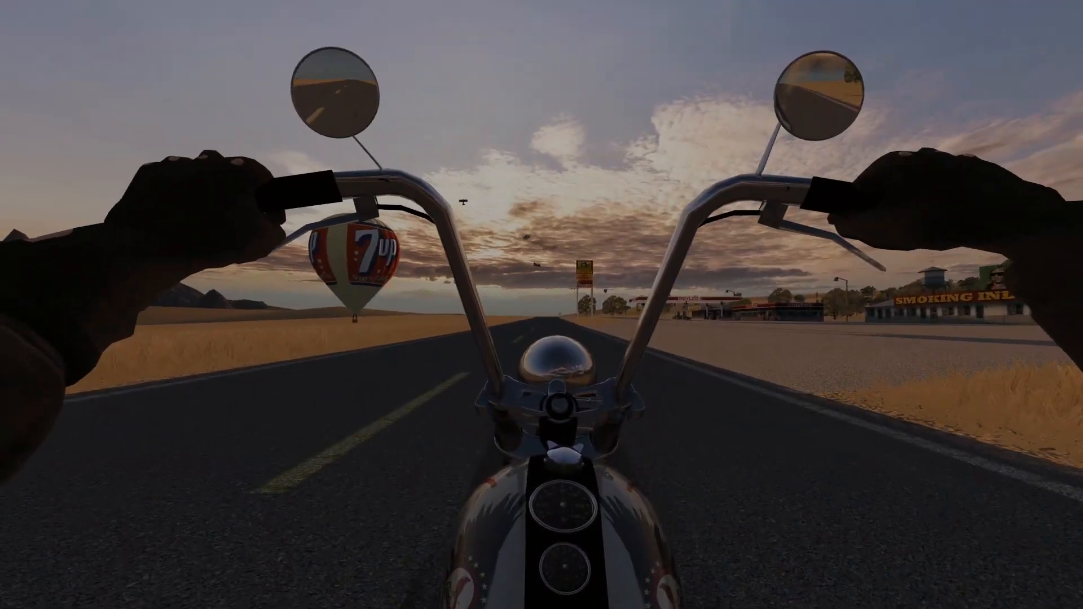
Step: Shift the driver's eye position to the right in the Onboard settings app, save it and close the app
mouse_move(1077, 392)
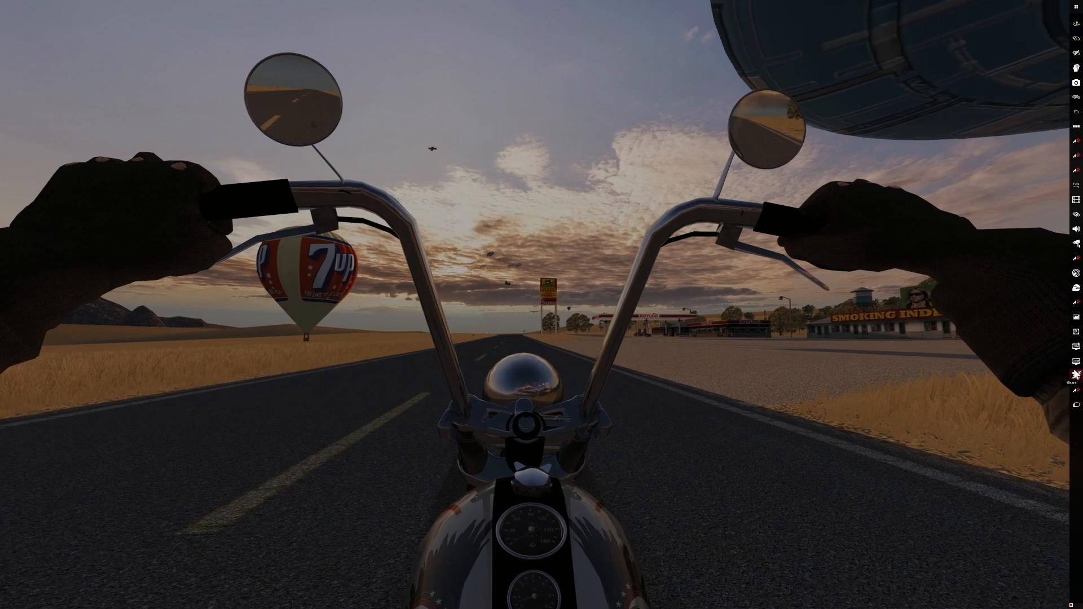
click(1077, 288)
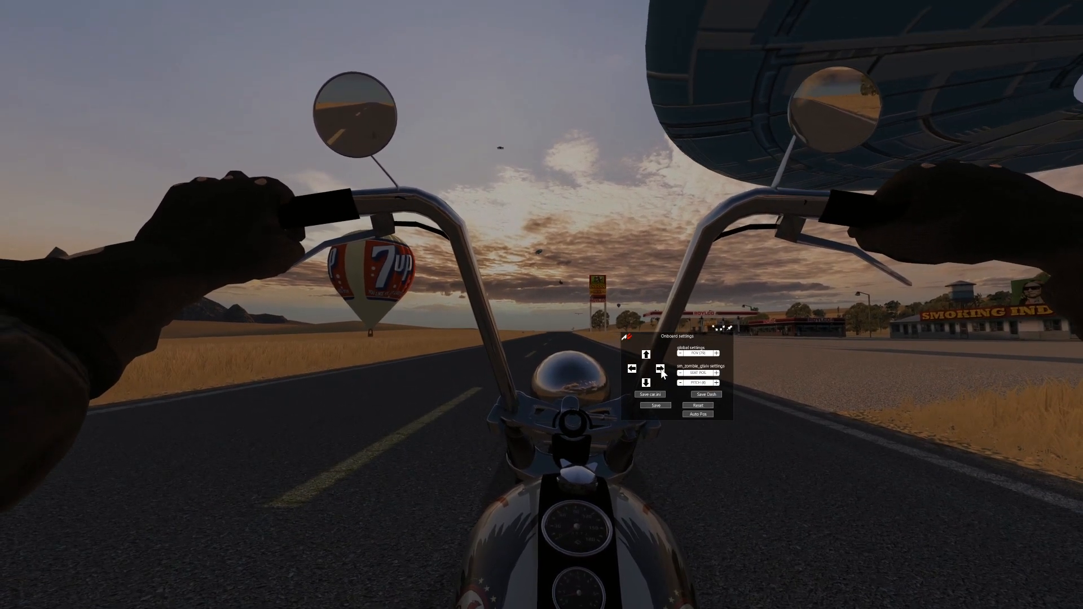
click(661, 370)
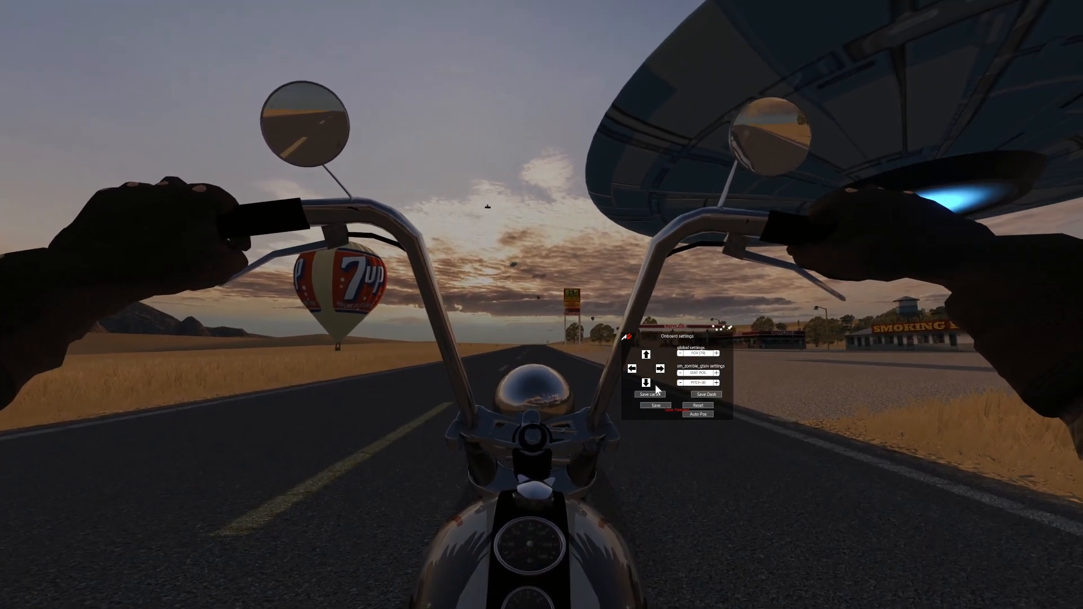
click(656, 404)
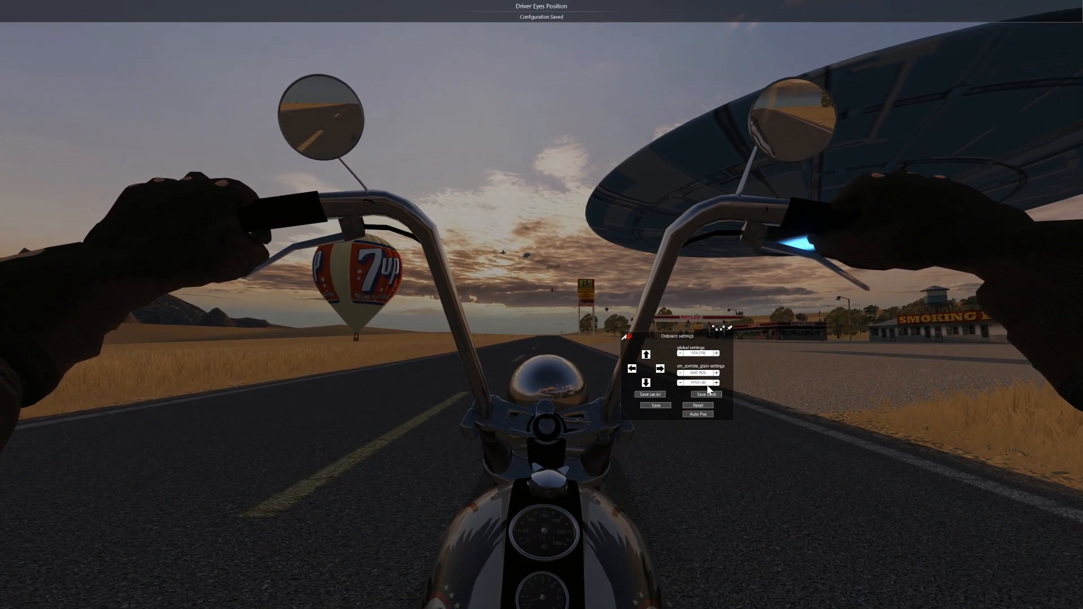
mouse_move(1079, 361)
click(1072, 290)
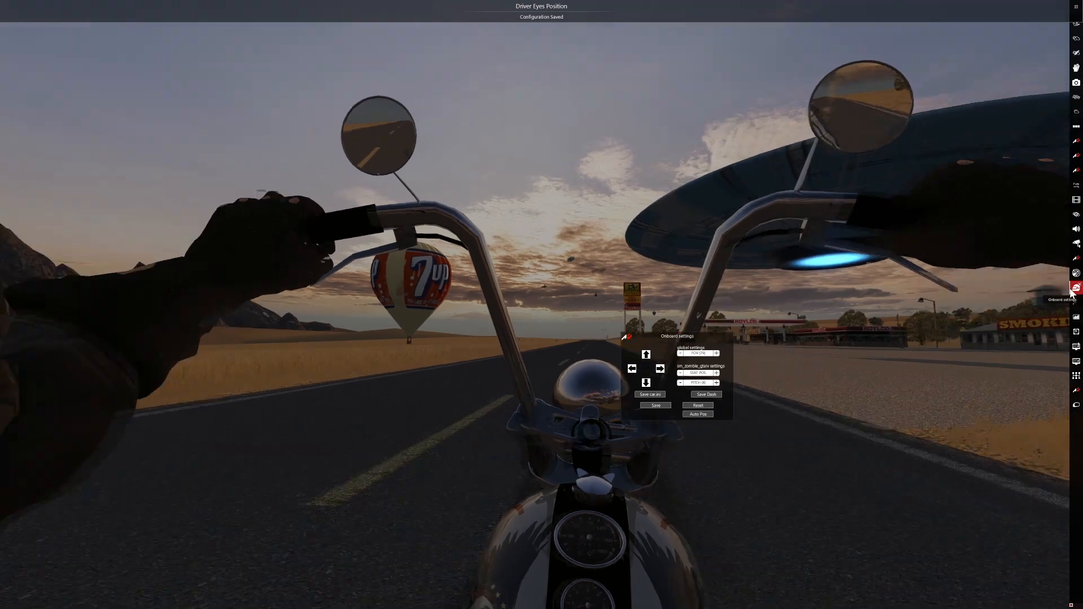
Step: Cycle through the bike's onboard camera views
key(F6)
key(F6)
key(F6)
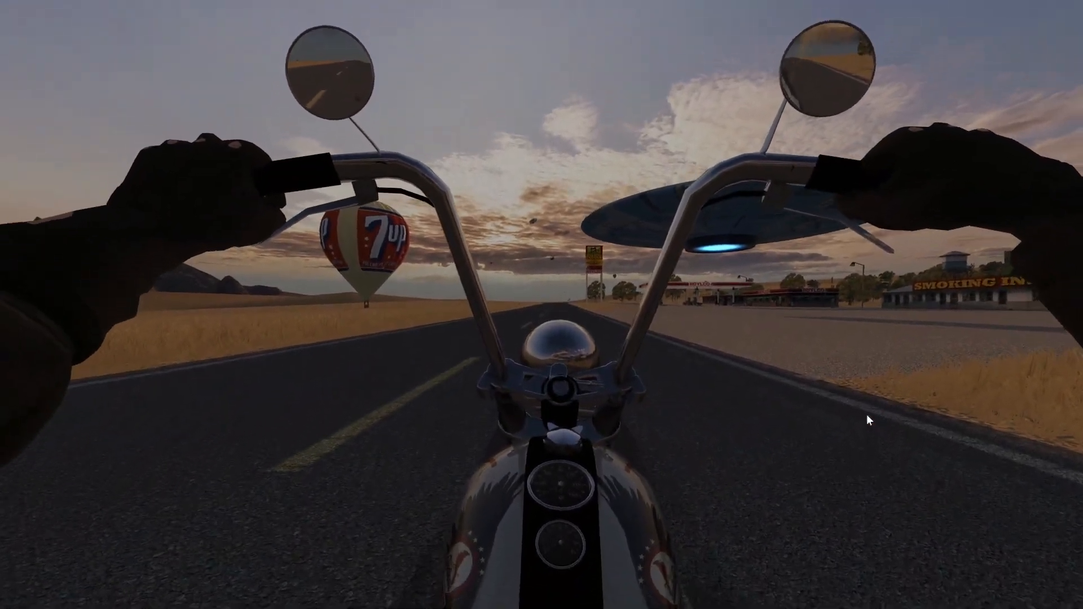
Step: Show the on-screen gear and speed display during the ride, leaving the Render Stats app closed
key(plus)
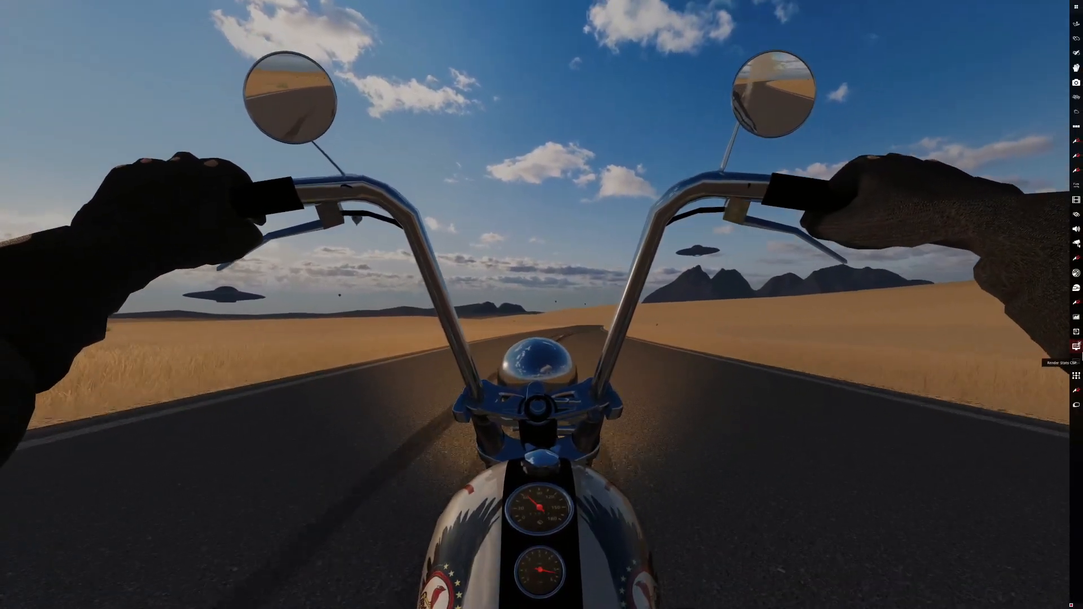
click(1075, 347)
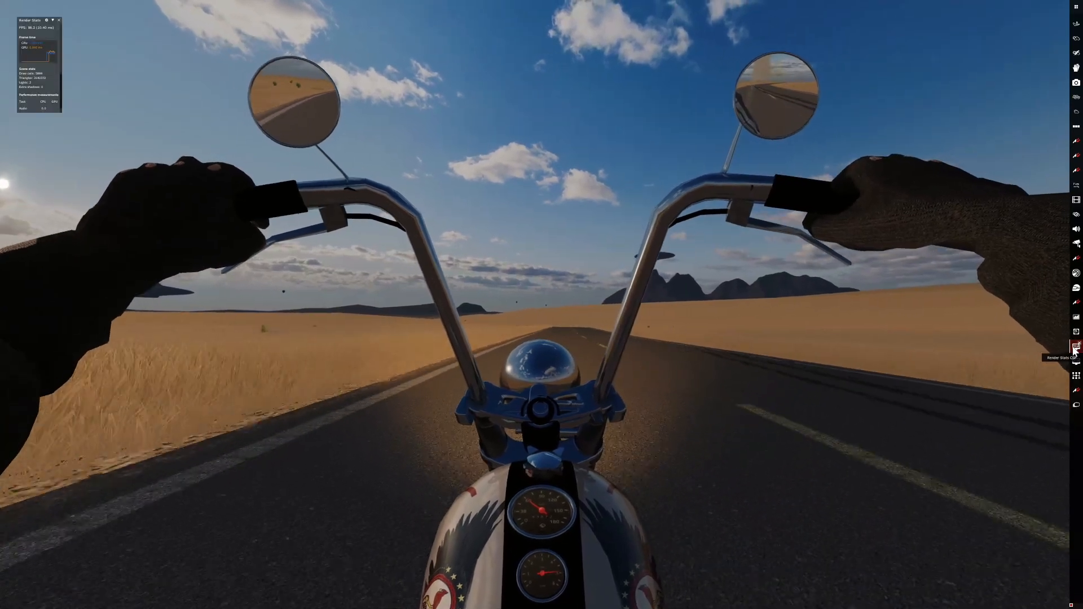
click(1074, 347)
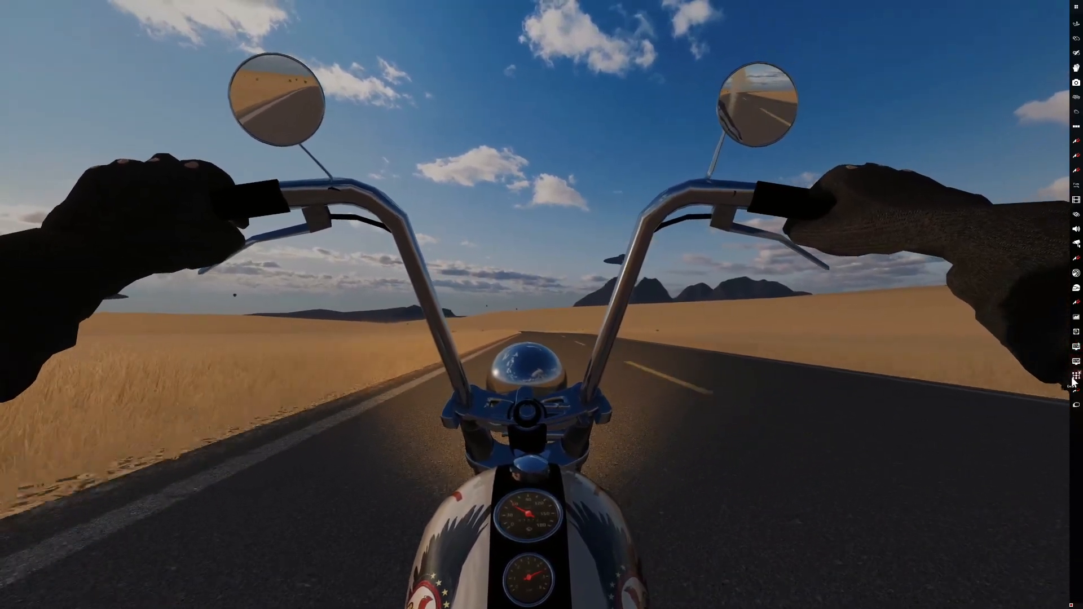
click(1076, 376)
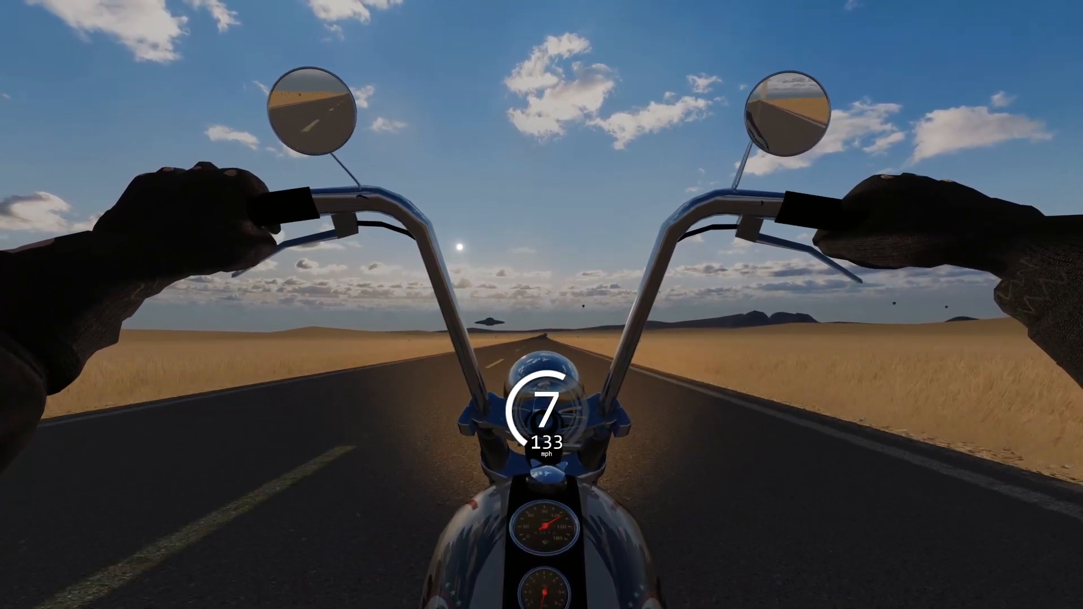
Step: Test-ride the bike at speed along the straight highway through its upper gears
key(1)
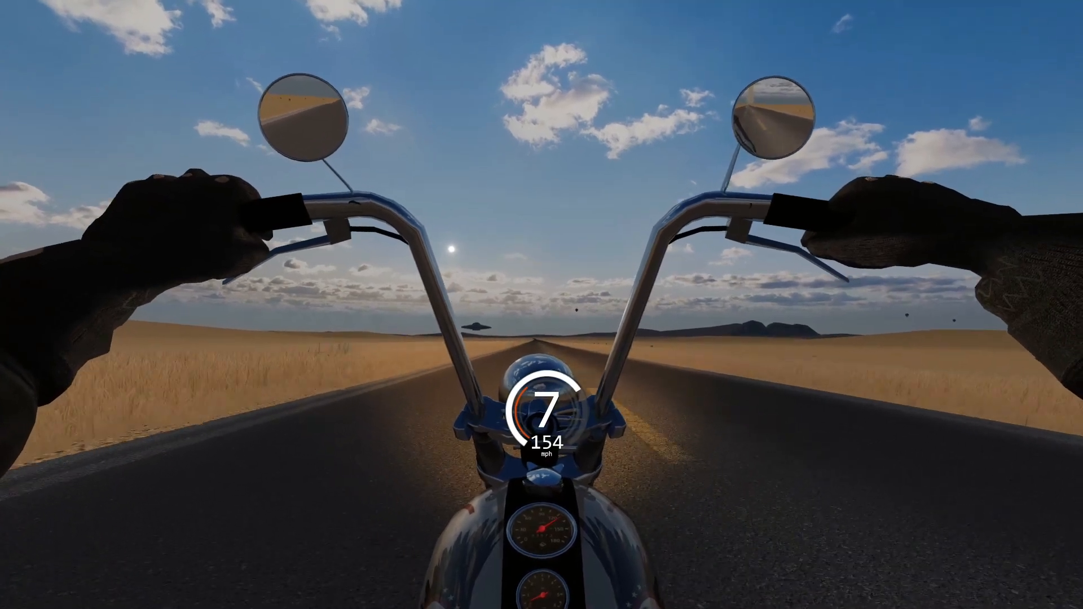
key(2)
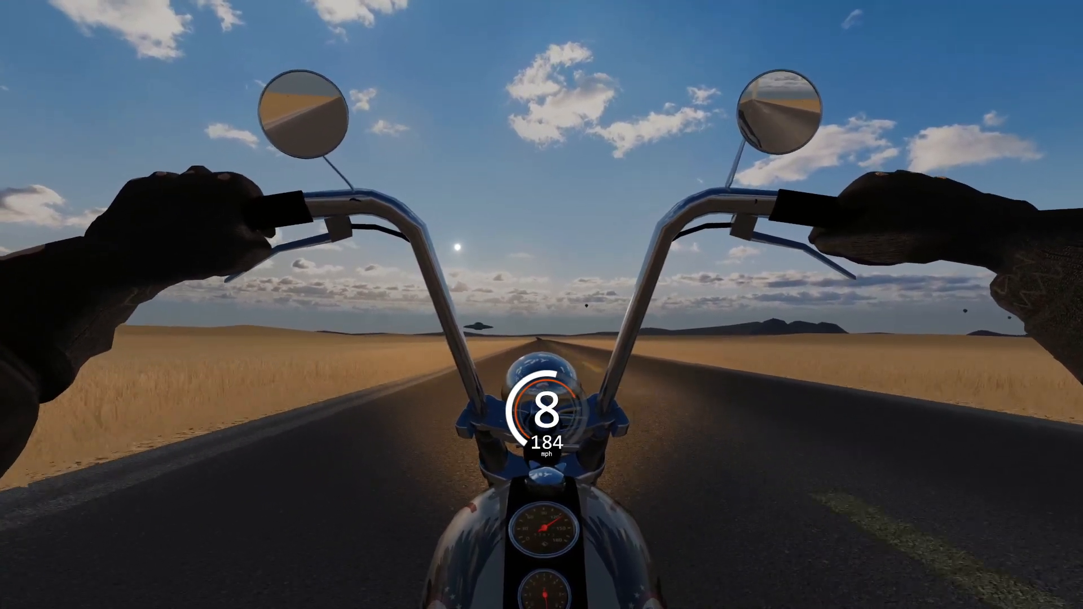
key(3)
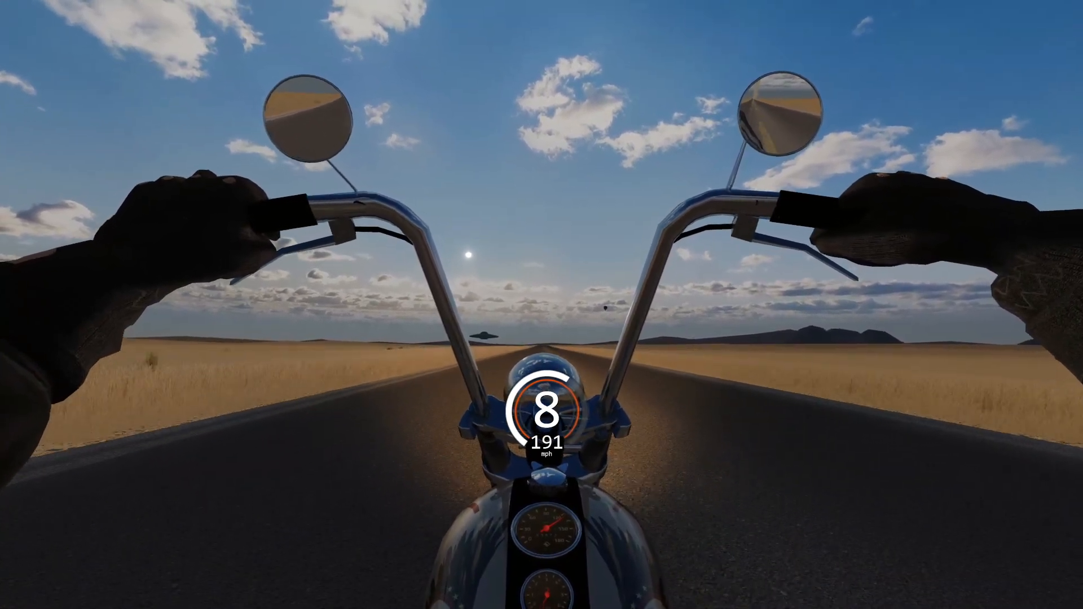
key(5)
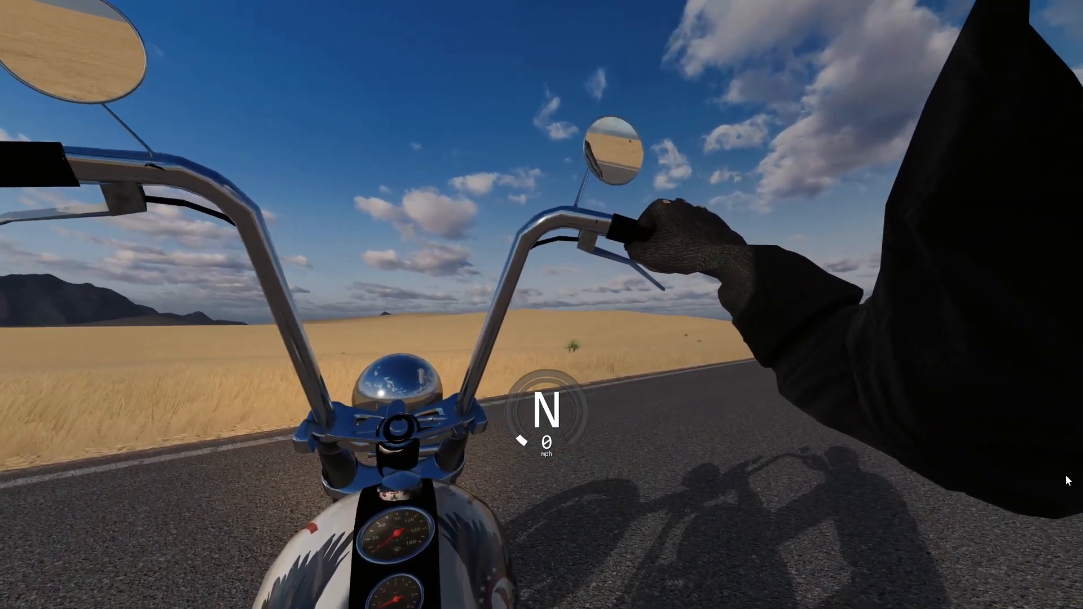
Step: Switch to an external camera view of the stopped bike and hide the gear and speed display
mouse_move(1074, 399)
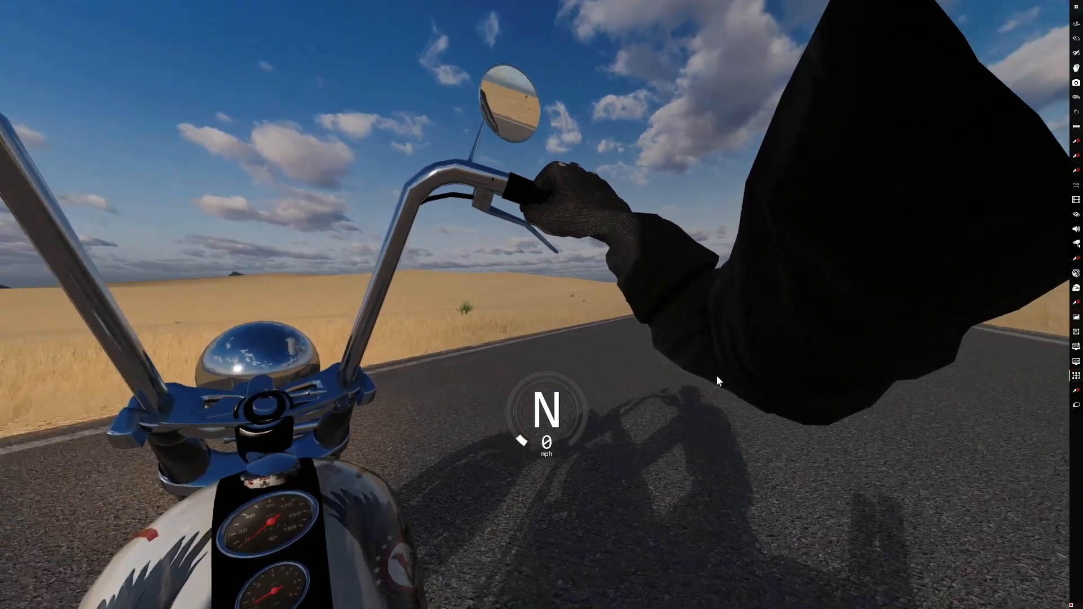
key(F5)
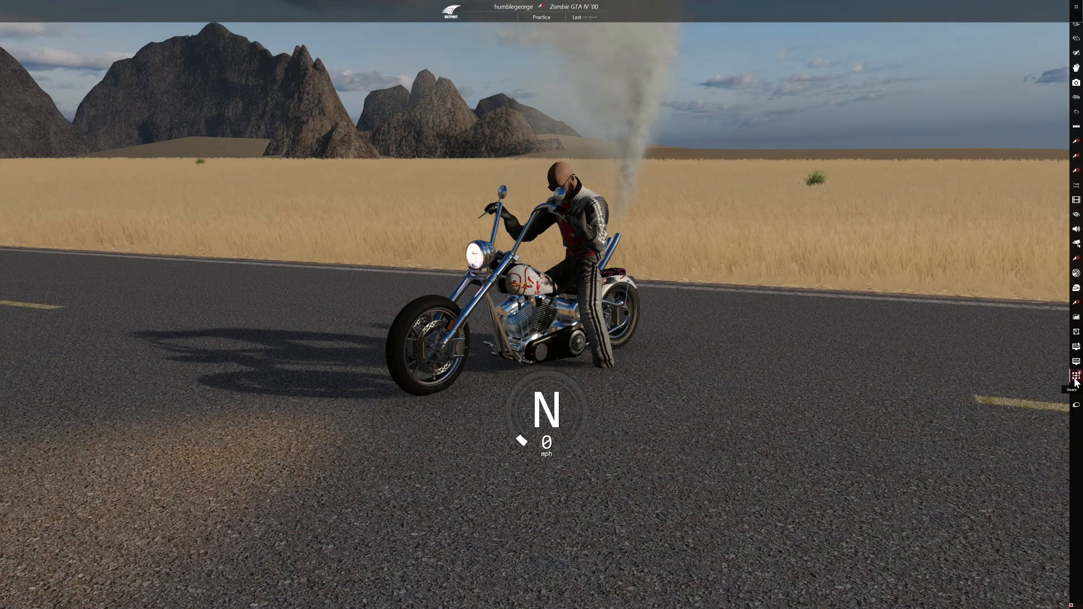
click(1077, 379)
Step: Orbit the camera around the stopped bike to a low side view and capture a screenshot
drag(581, 503, 725, 602)
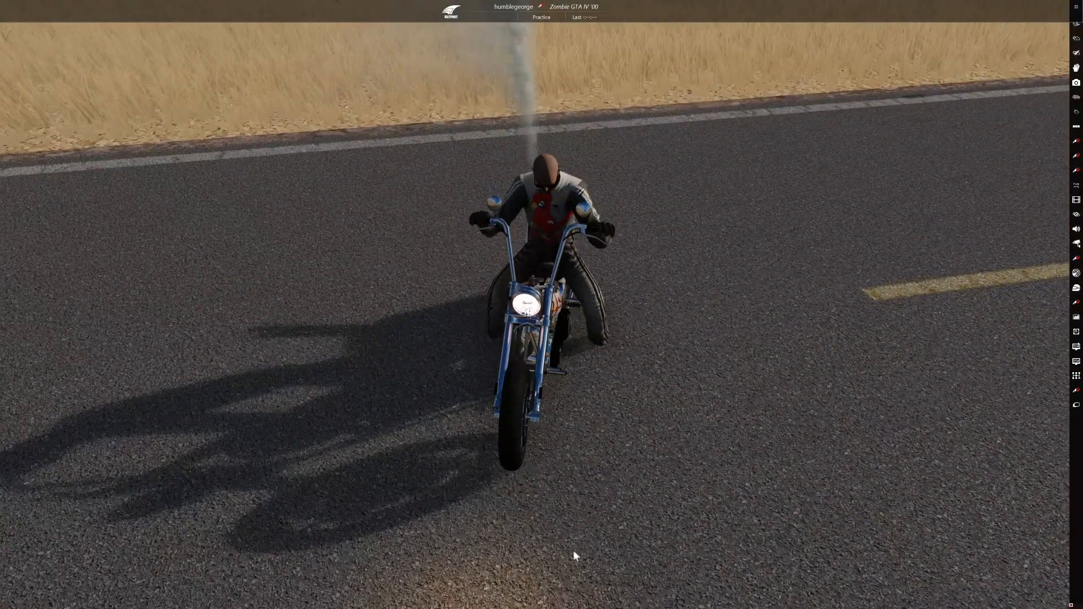
drag(399, 328, 206, 451)
drag(652, 439, 420, 445)
drag(513, 392, 422, 375)
drag(440, 118, 449, 110)
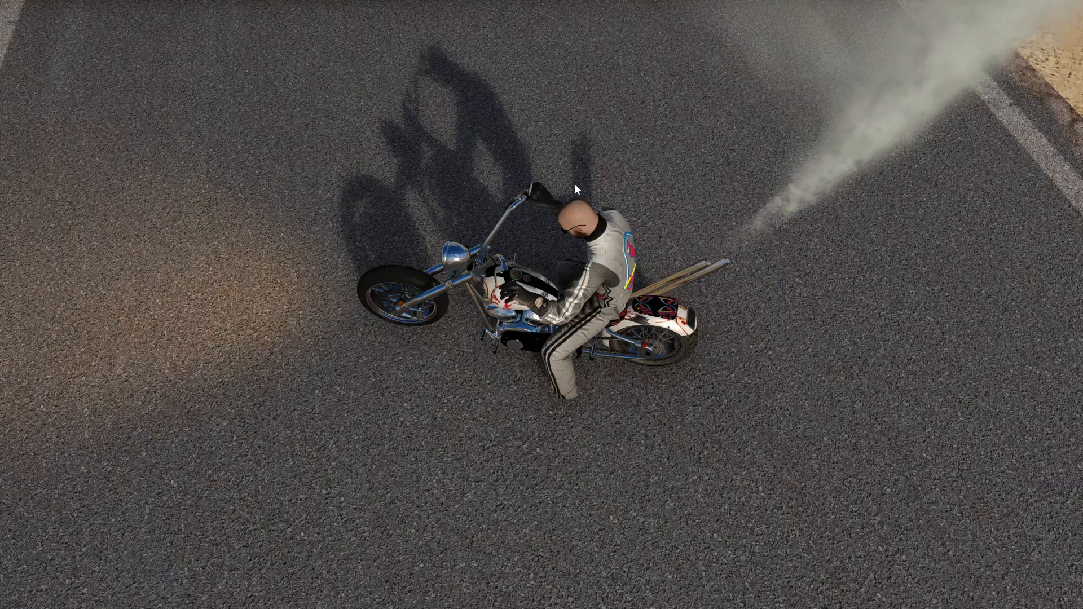
drag(658, 168, 422, 108)
drag(700, 234, 456, 181)
drag(776, 259, 568, 390)
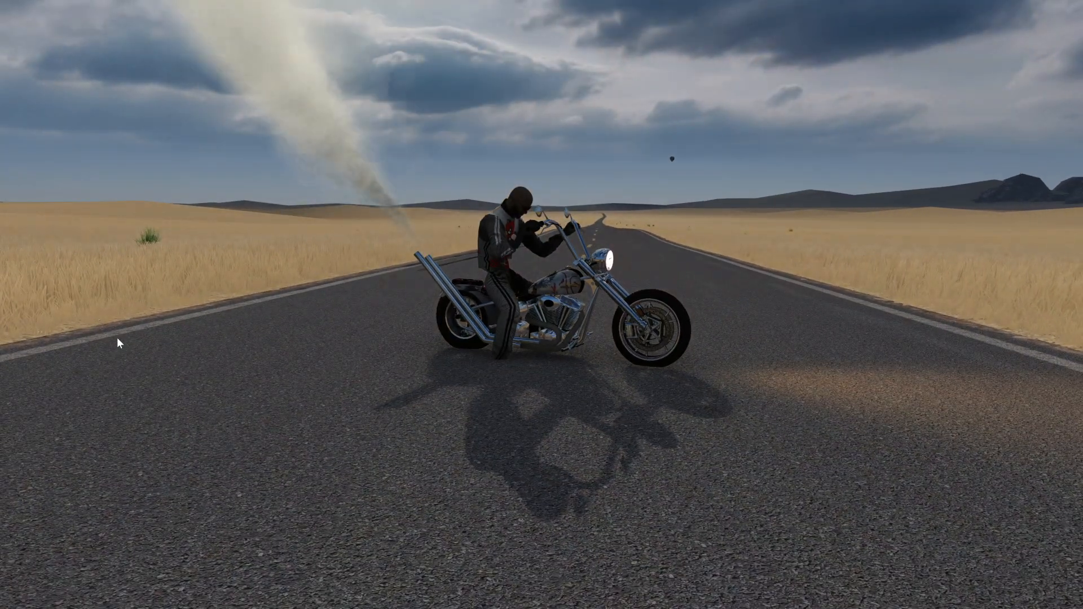
key(F12)
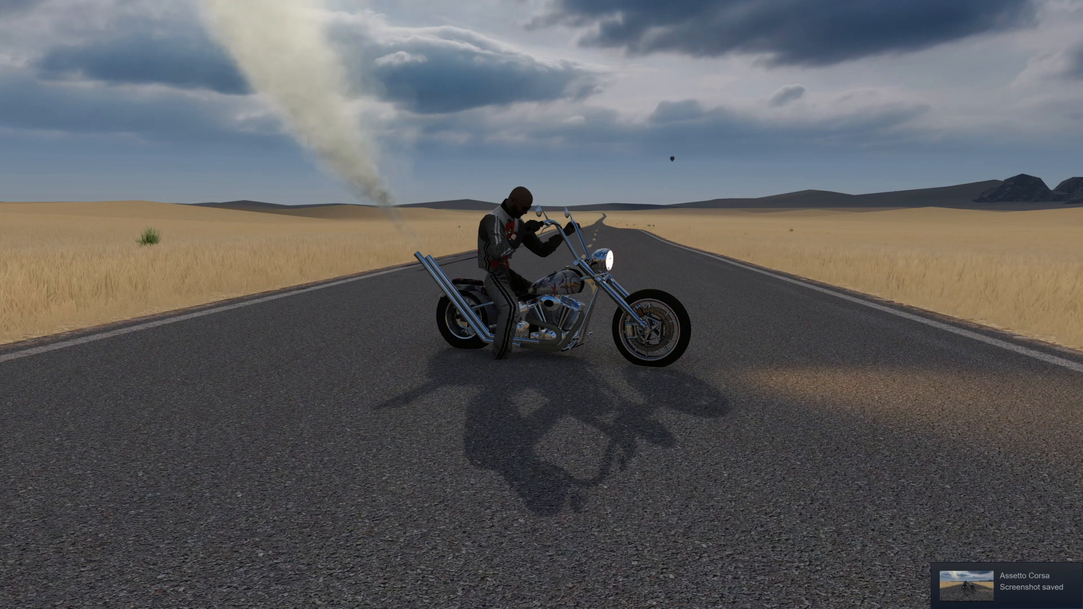
Step: Exit the driving session and close Content Manager, saving the changes to Zombie GTA IV
key(Escape)
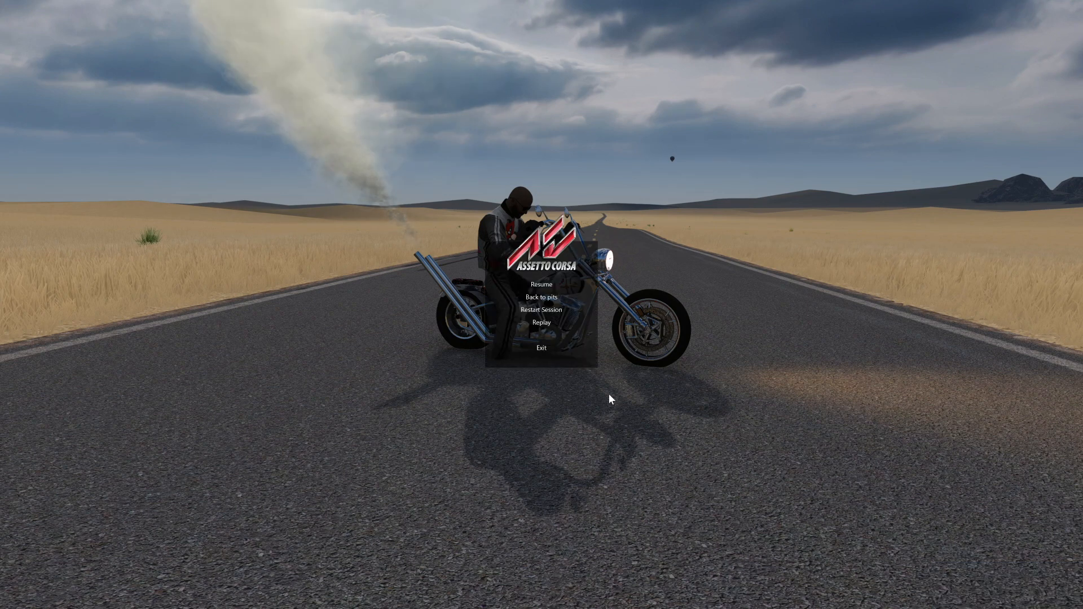
click(539, 348)
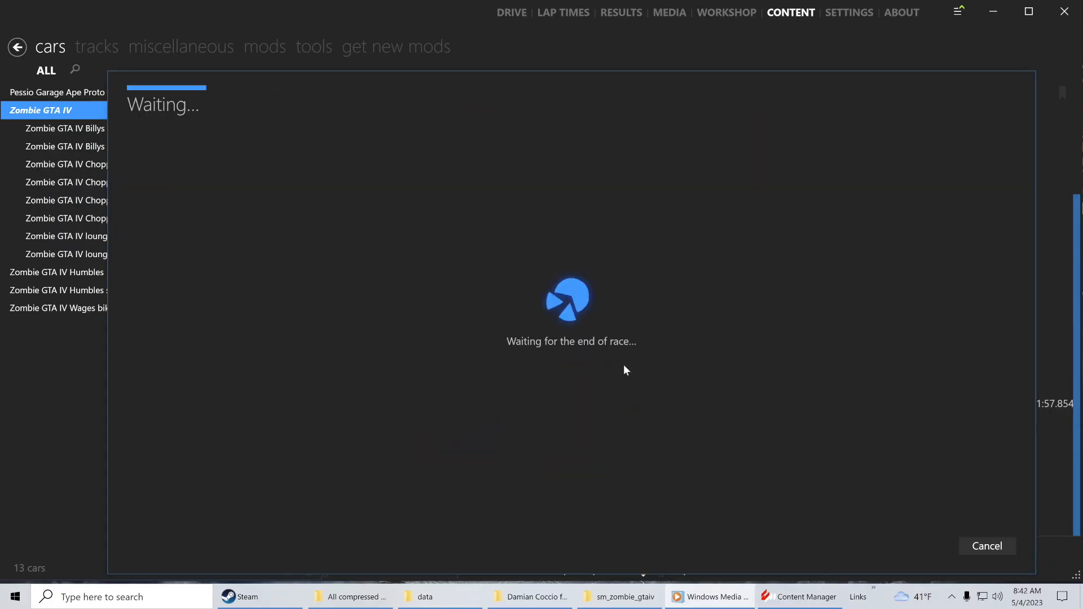
click(987, 546)
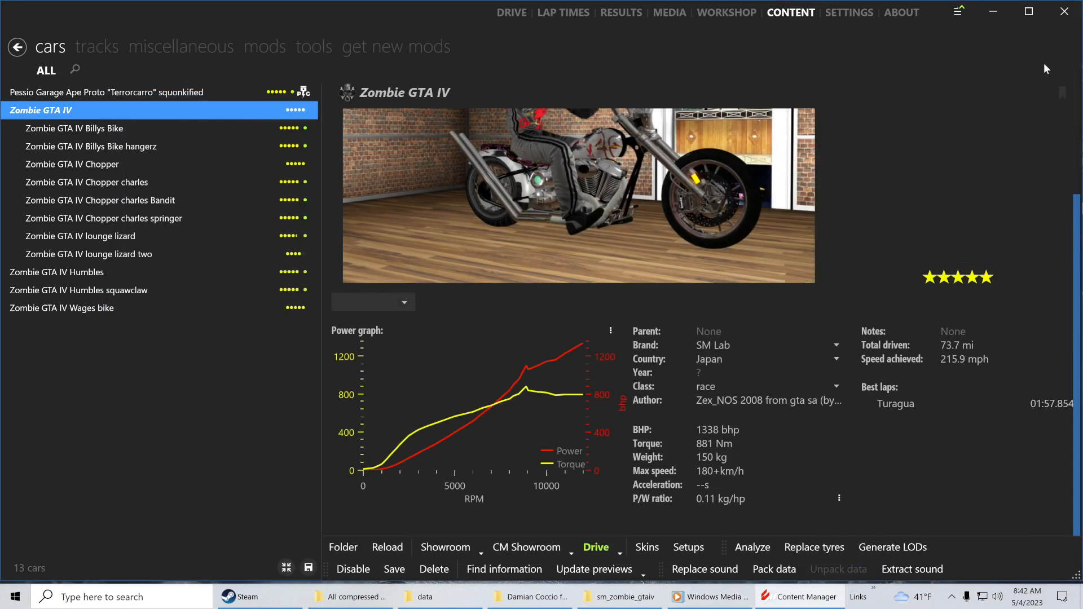
click(1064, 11)
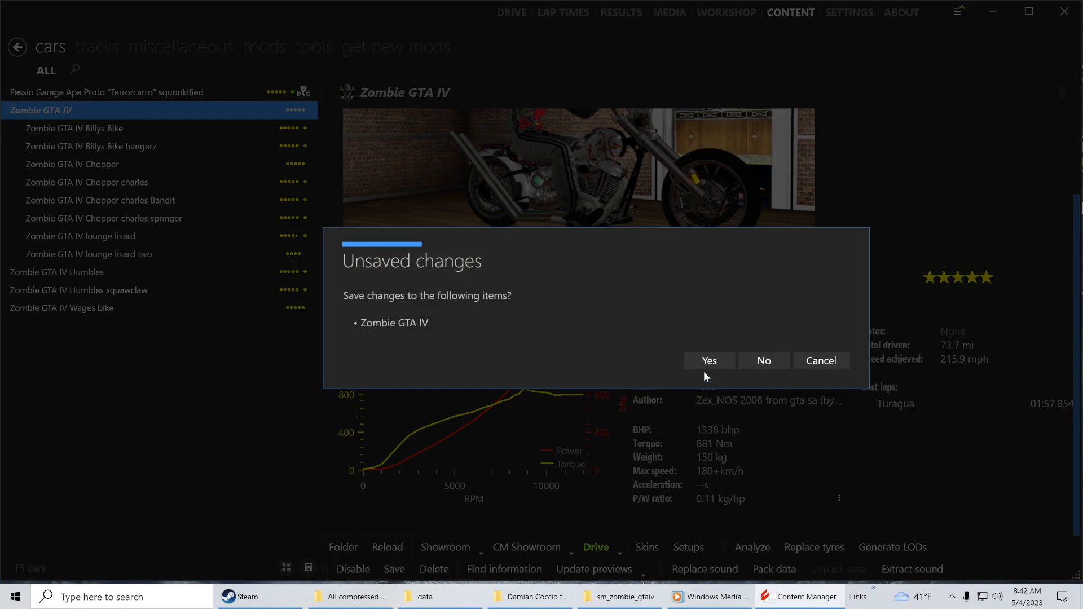
click(705, 364)
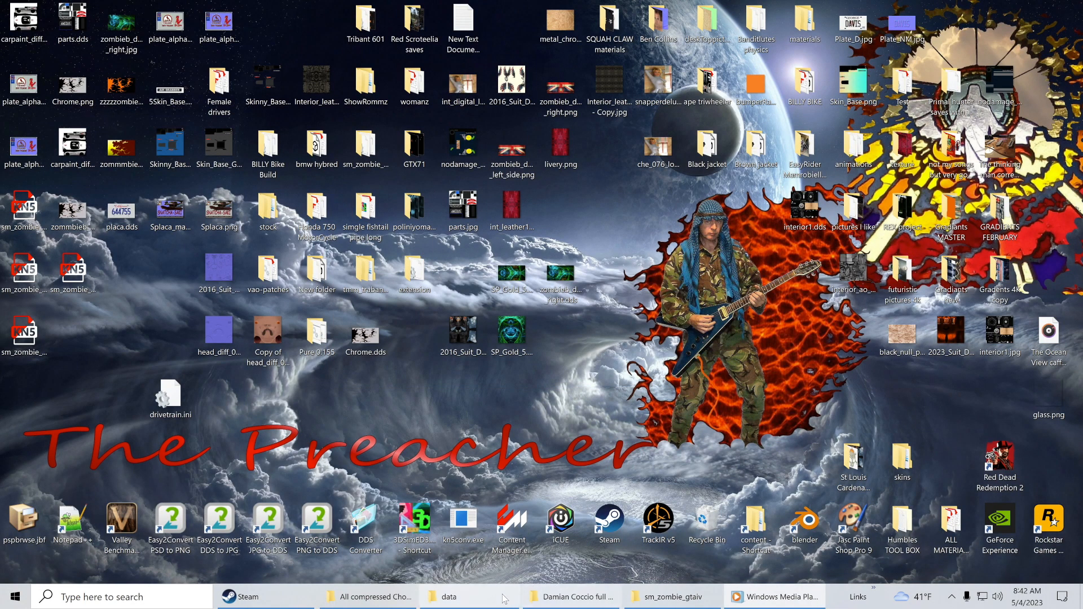
Step: Open drivetrain.ini from the sm_zombie_gtaiv data folder in Notepad++
click(474, 598)
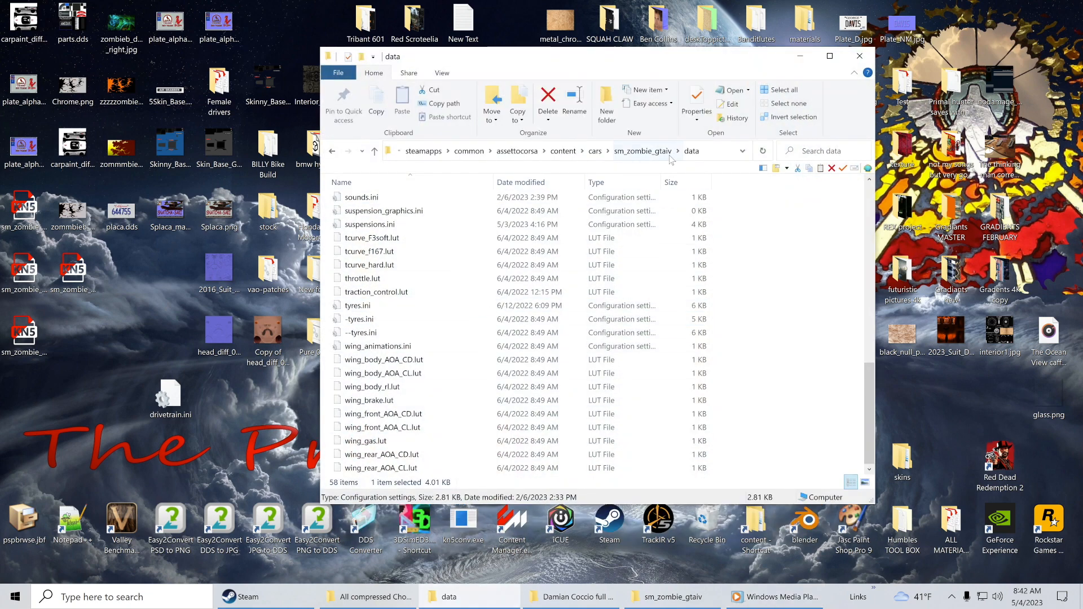
scroll(436, 321, up, 4)
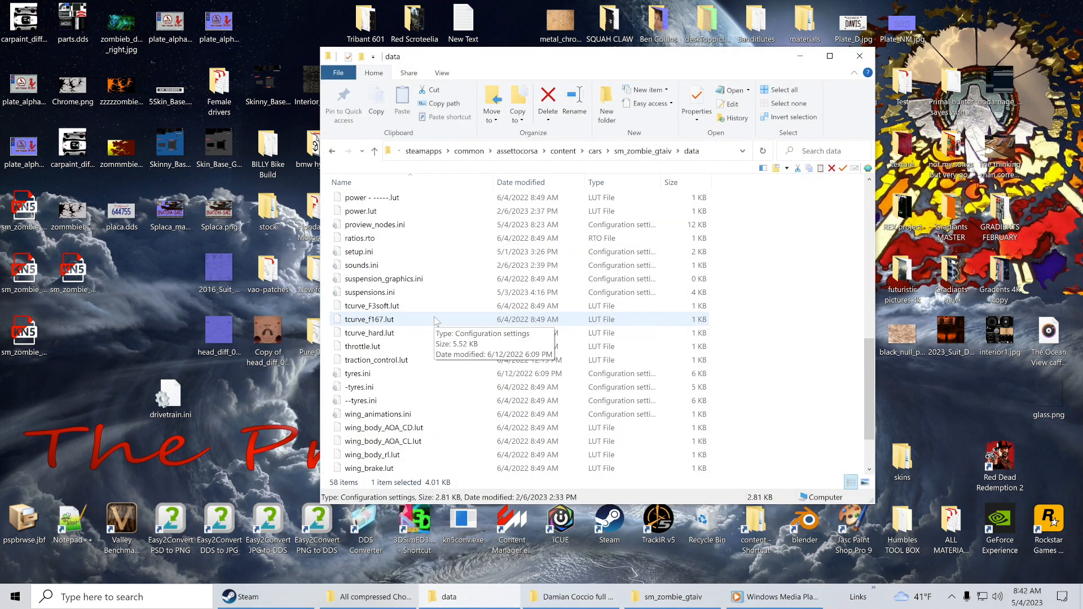
scroll(436, 322, up, 1)
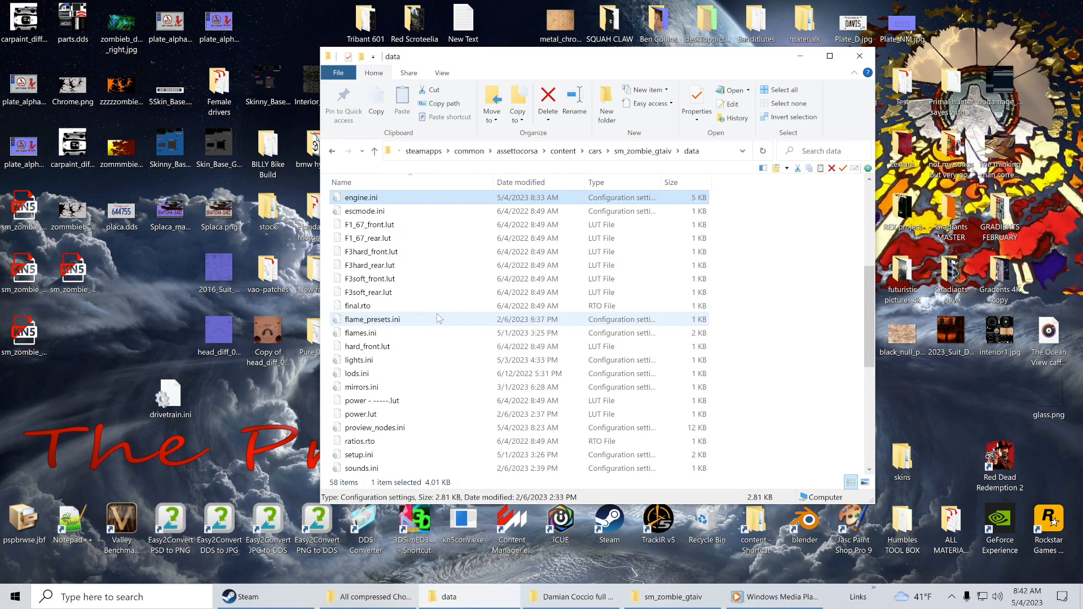
scroll(439, 314, up, 4)
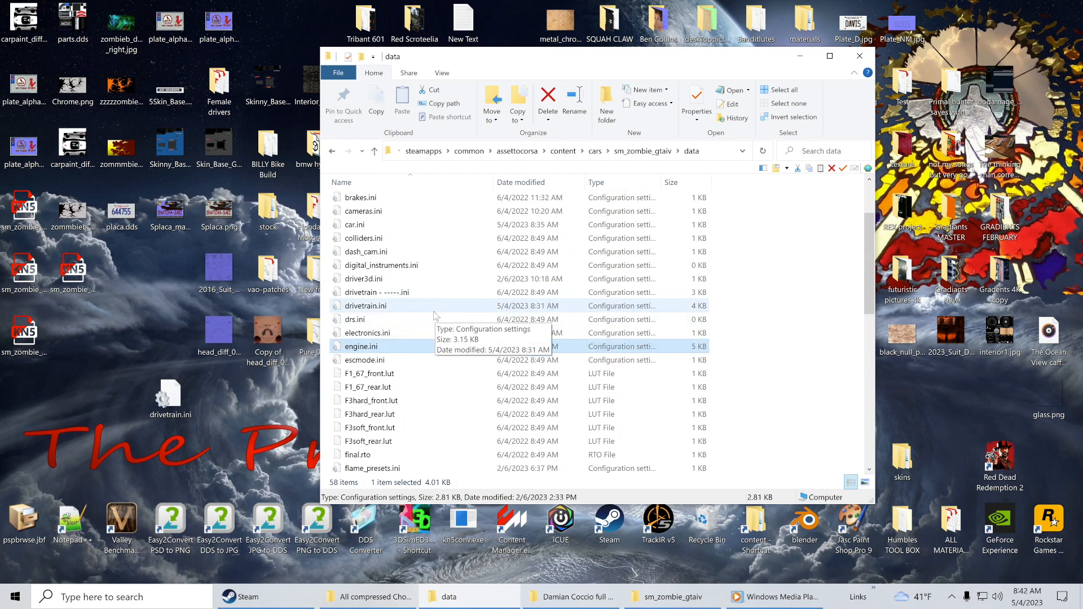
click(383, 308)
right_click(376, 306)
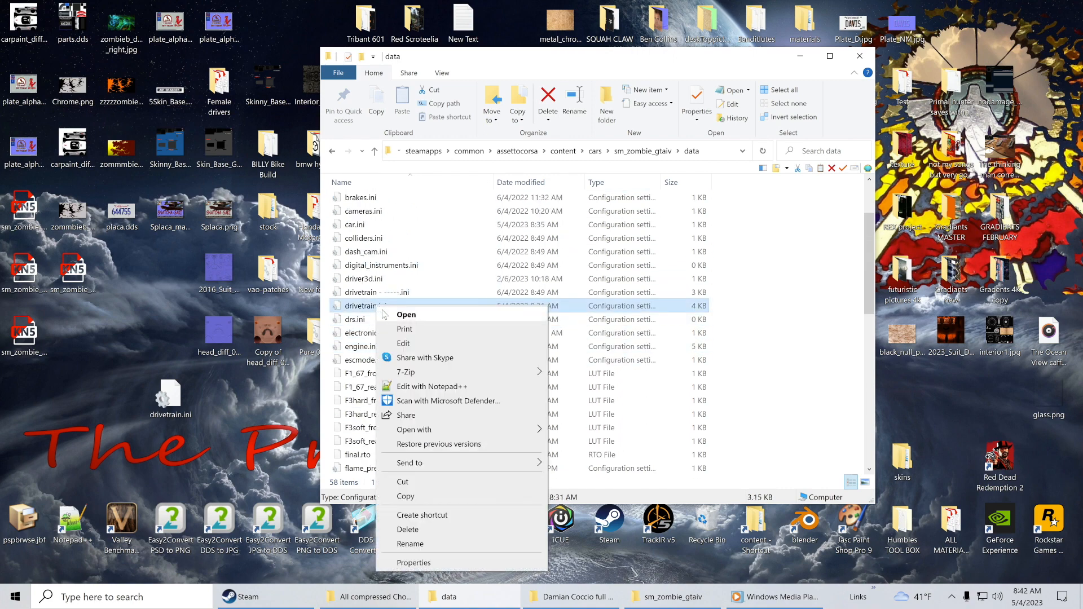
click(407, 390)
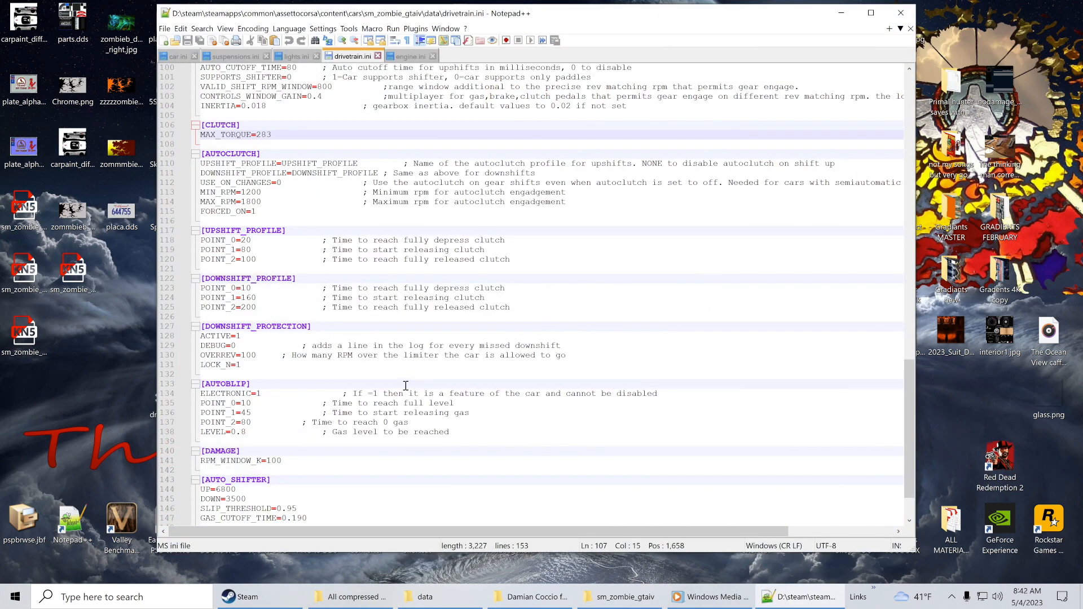
Step: Set FRONT_SHARE to 50 in the [AWD] section of drivetrain.ini and save the file
scroll(367, 250, up, 2)
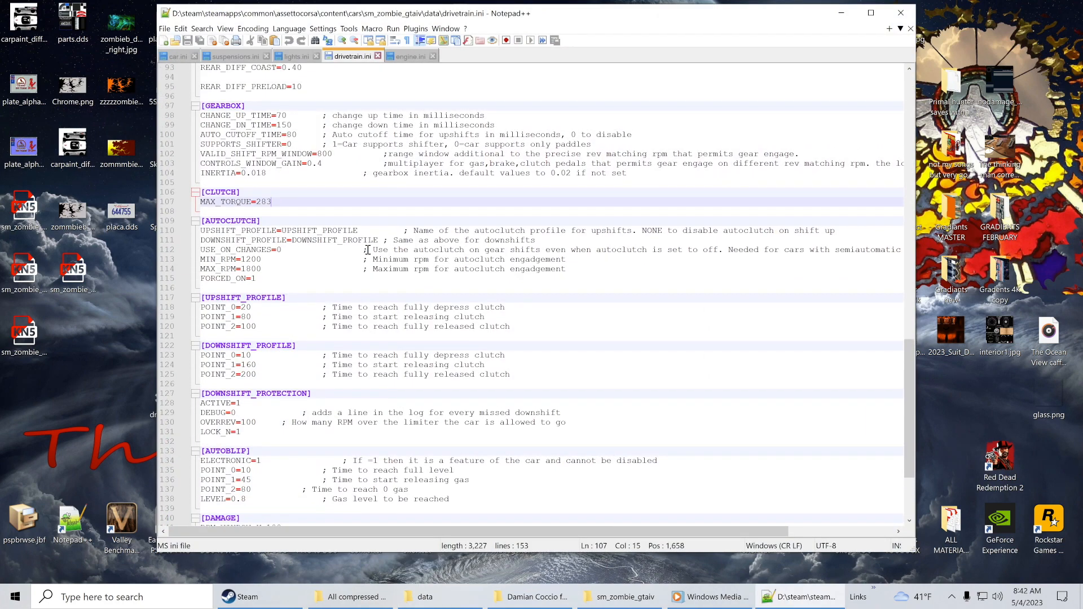
scroll(333, 329, down, 1)
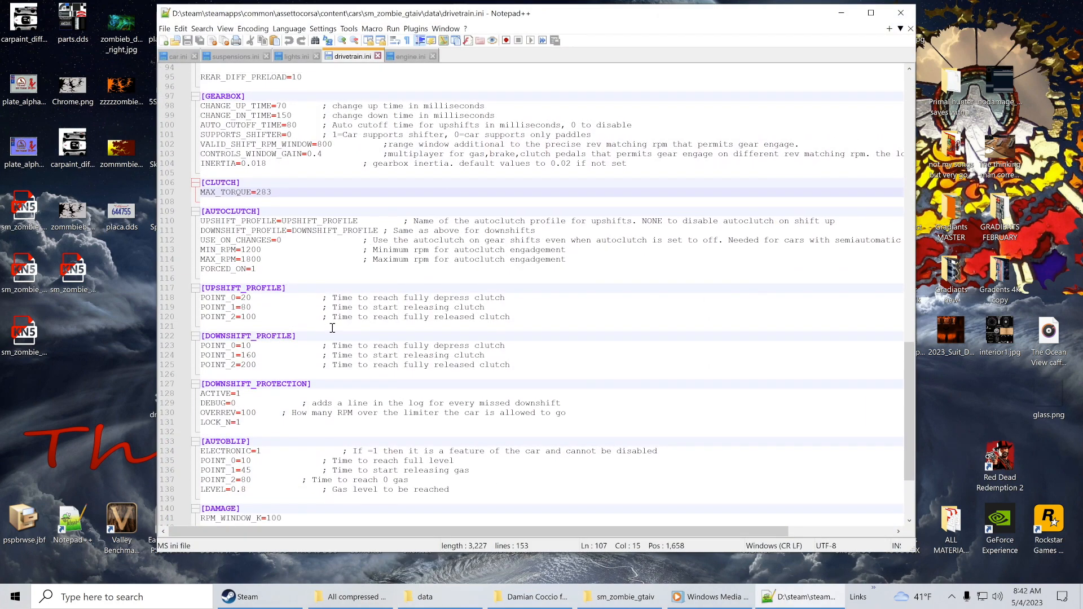
scroll(333, 326, up, 9)
scroll(334, 324, up, 7)
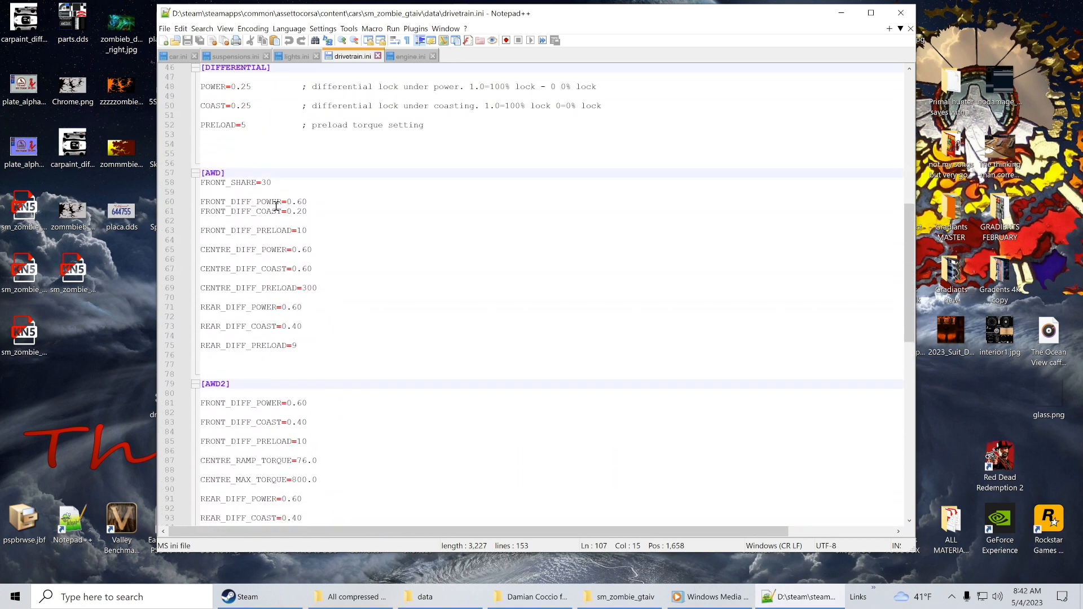
drag(267, 181, 263, 180)
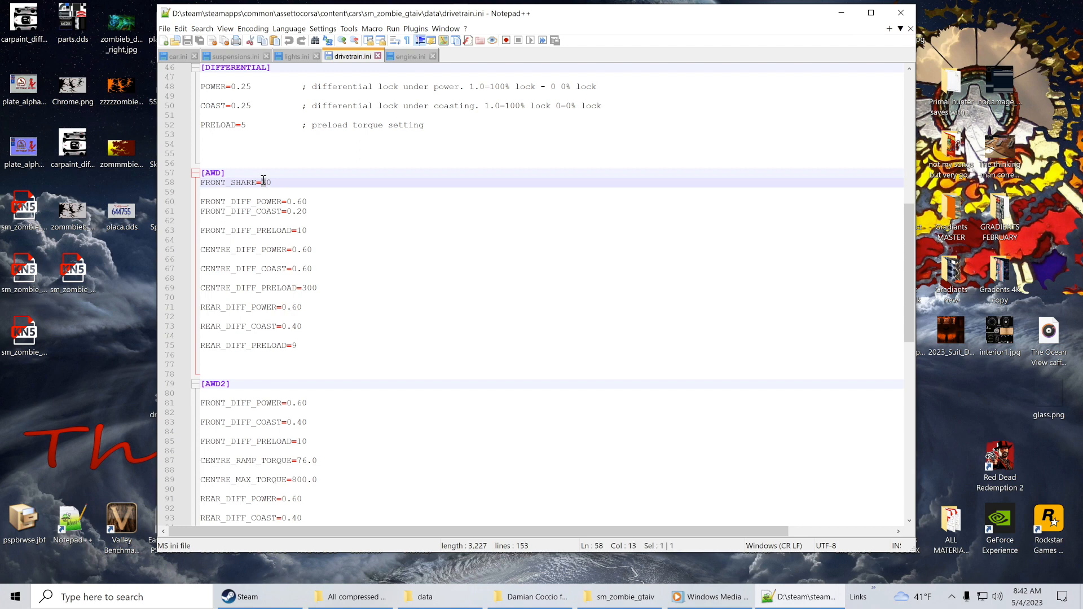
text(5)
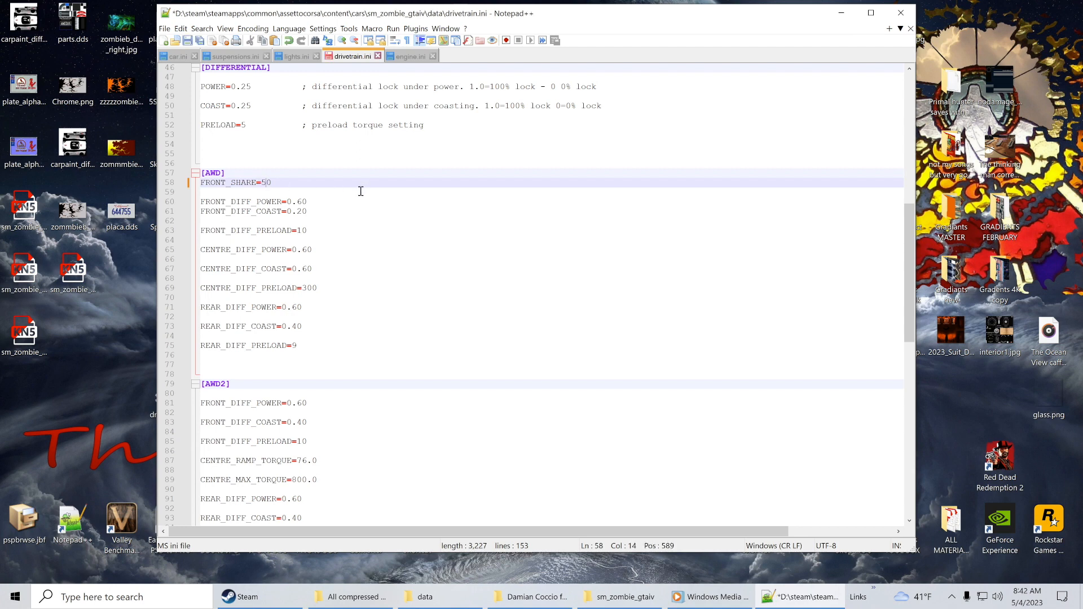
click(187, 42)
Step: Set the GEAR_2 ratio to 3.70 in the [GEARS] section
scroll(512, 311, up, 5)
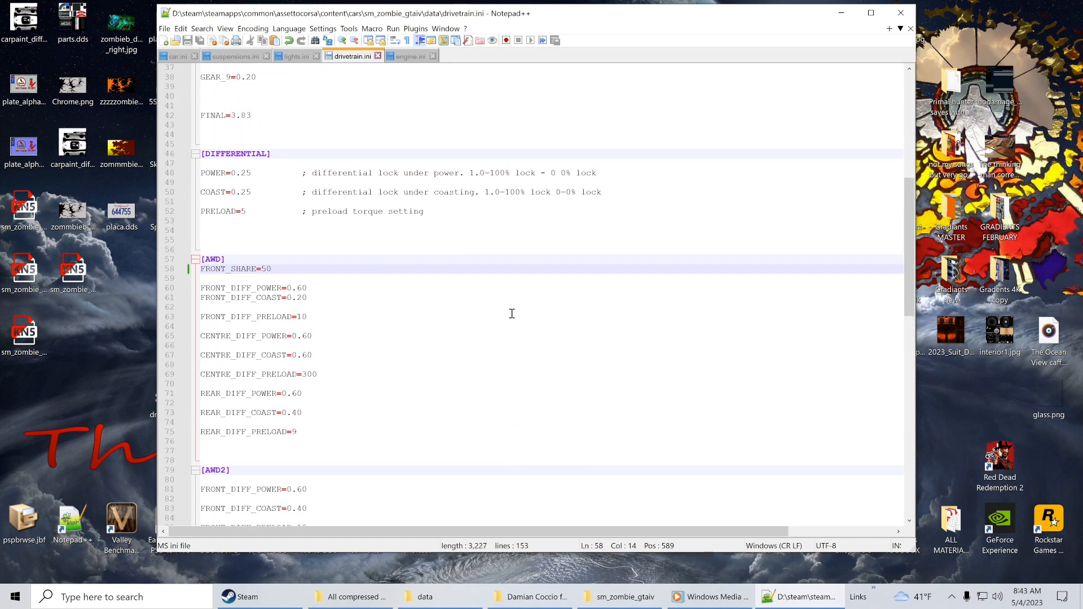
scroll(512, 314, up, 7)
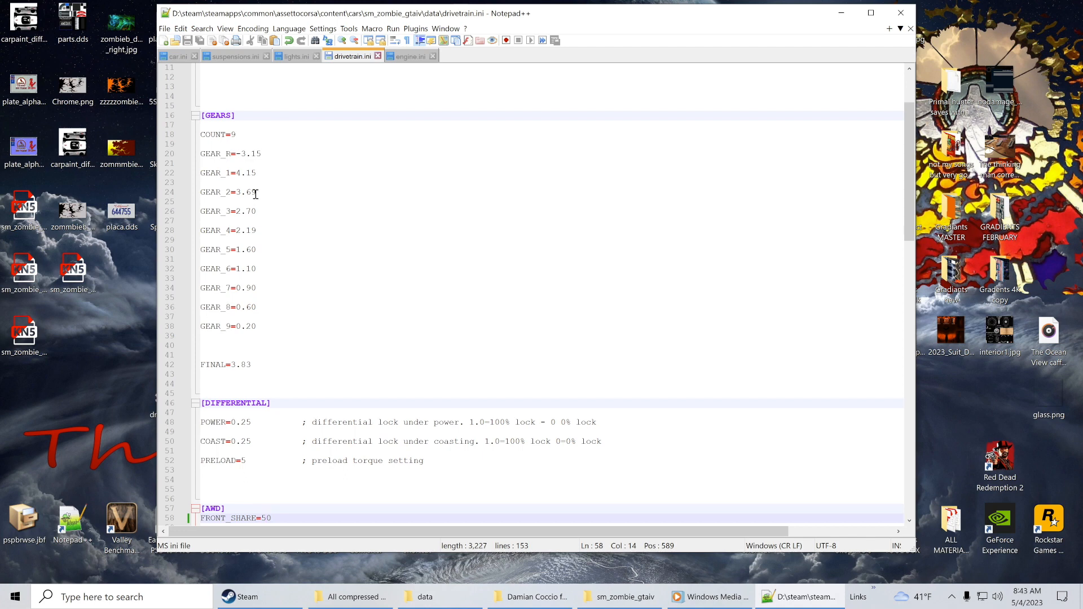
double_click(254, 192)
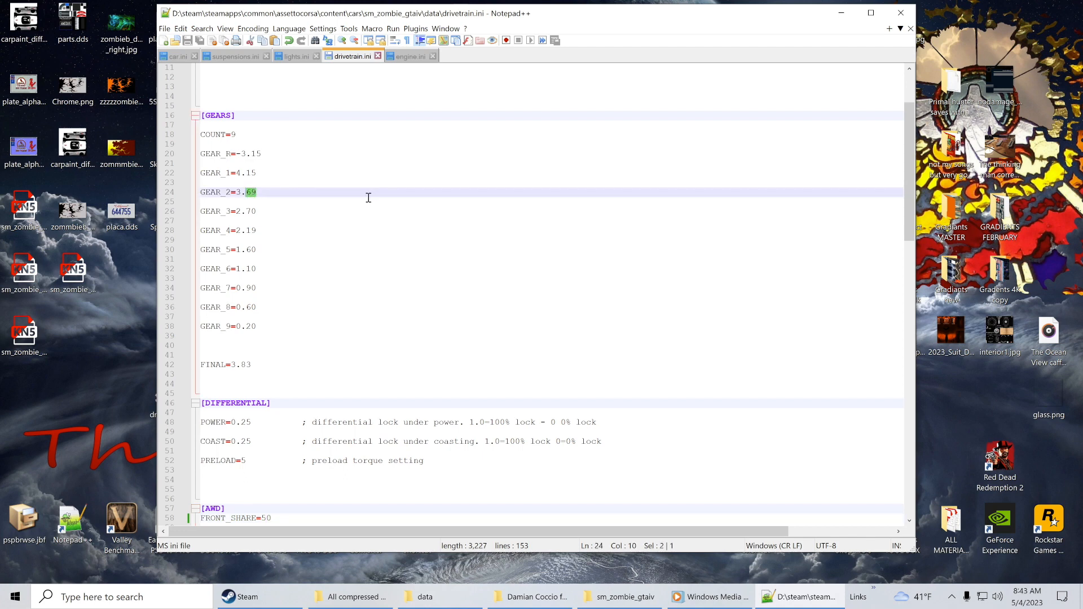
text(70)
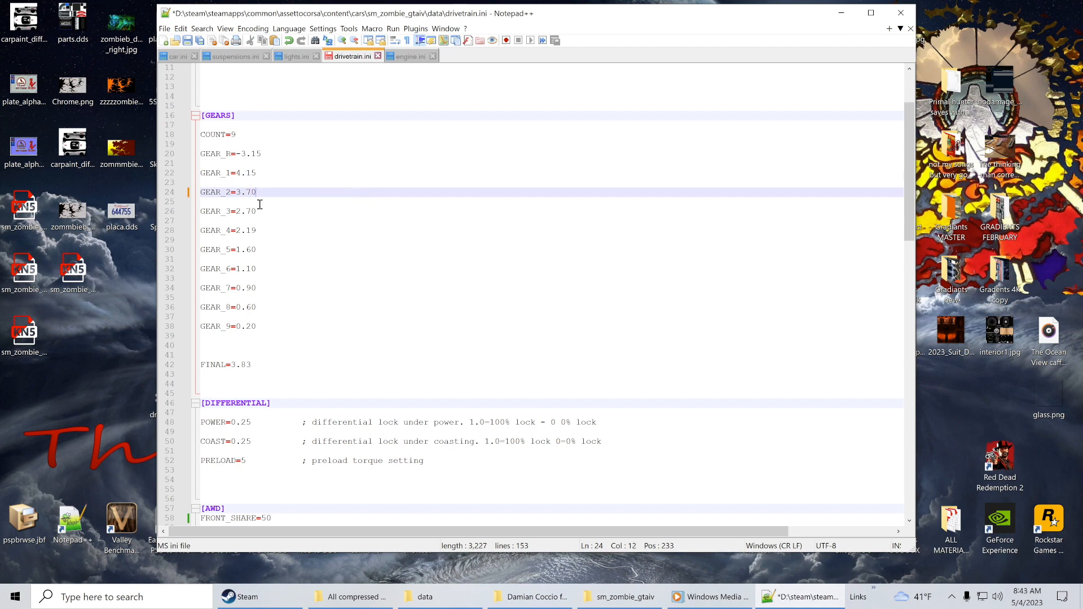
Step: Set the GEAR_3 ratio to 3.00 and the GEAR_4 ratio to 2.80 in the [GEARS] section
click(240, 211)
key(shift+Left)
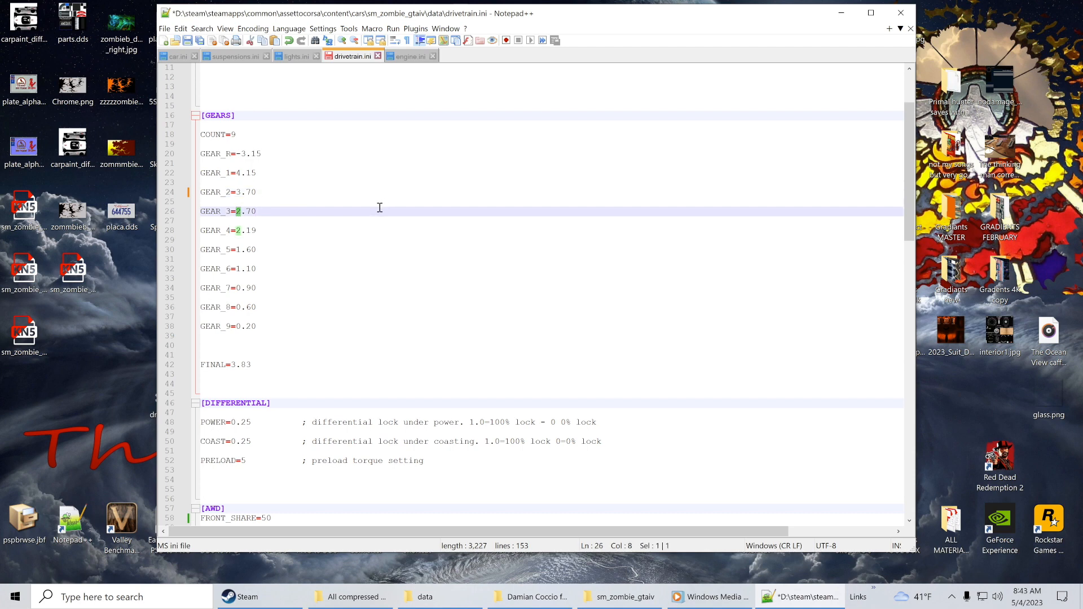
text(3)
click(250, 211)
key(shift+Left)
text(0)
drag(252, 230, 246, 230)
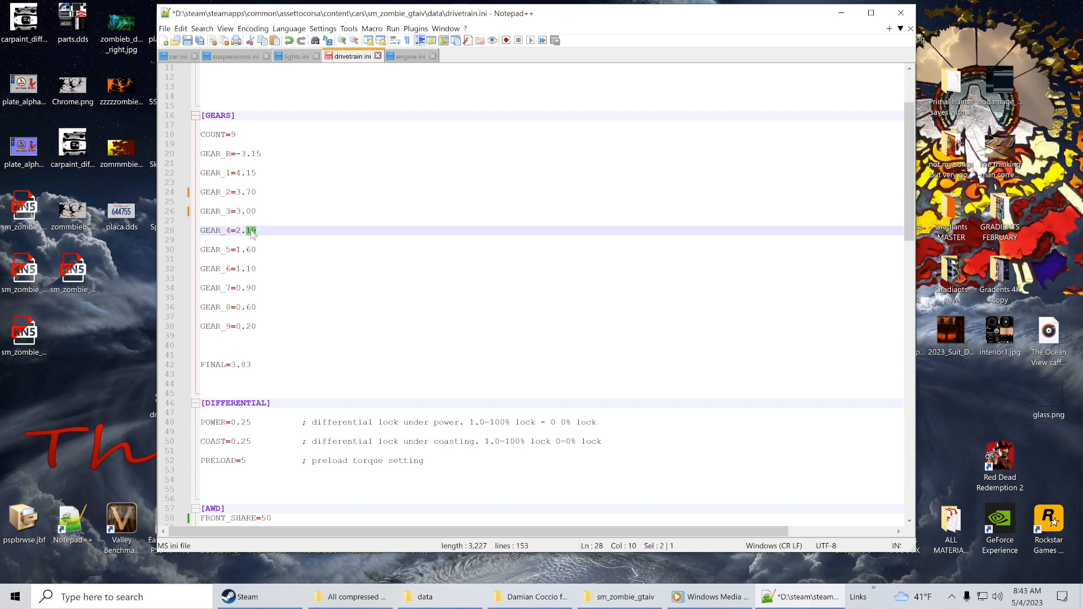
text(80)
Step: Set the GEAR_5 ratio to 2.00 and the GEAR_6 ratio to 1.70 in the [GEARS] section
click(239, 250)
key(shift+Left)
text(2)
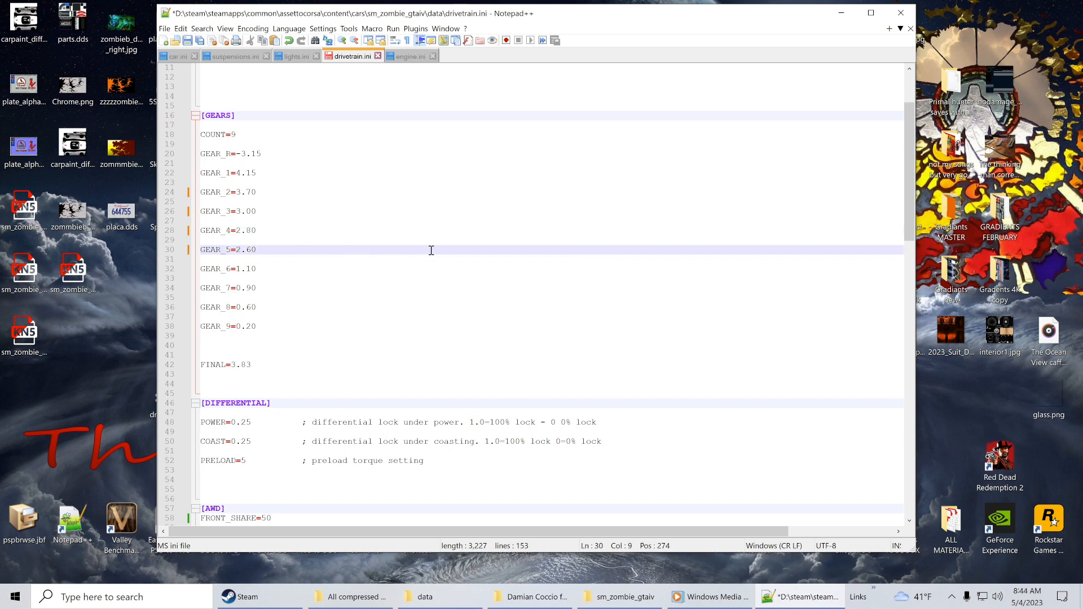
click(249, 250)
key(shift+Right)
text(0)
drag(251, 269, 248, 269)
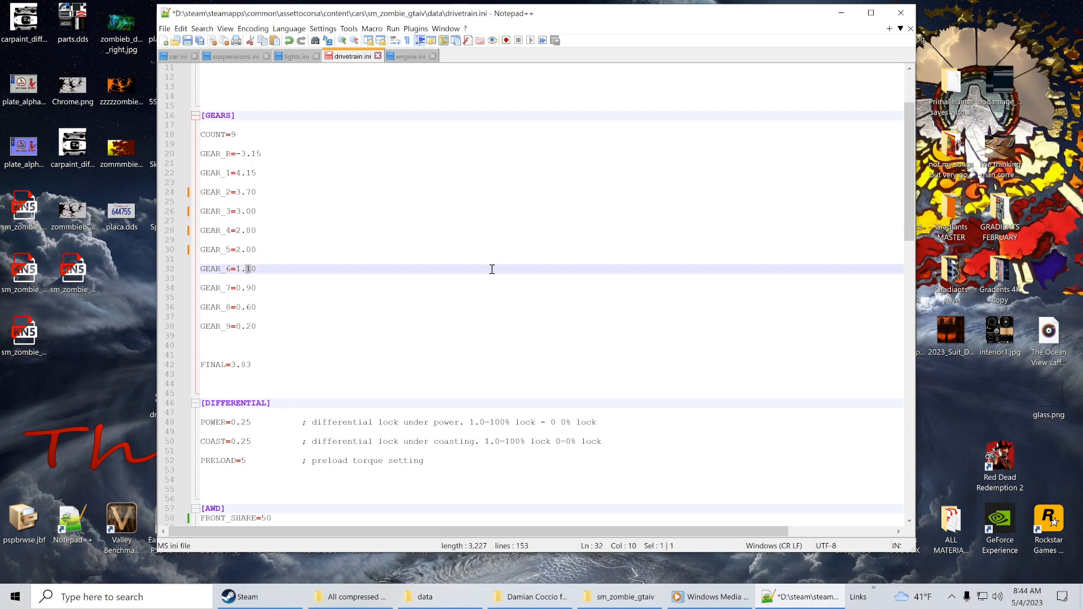
text(5)
drag(251, 269, 247, 270)
text(7)
Step: Set GEAR_7 to 1.00, GEAR_8 to 0.80 and GEAR_9 to 0.60, and save drivetrain.ini
click(242, 288)
drag(241, 288, 237, 289)
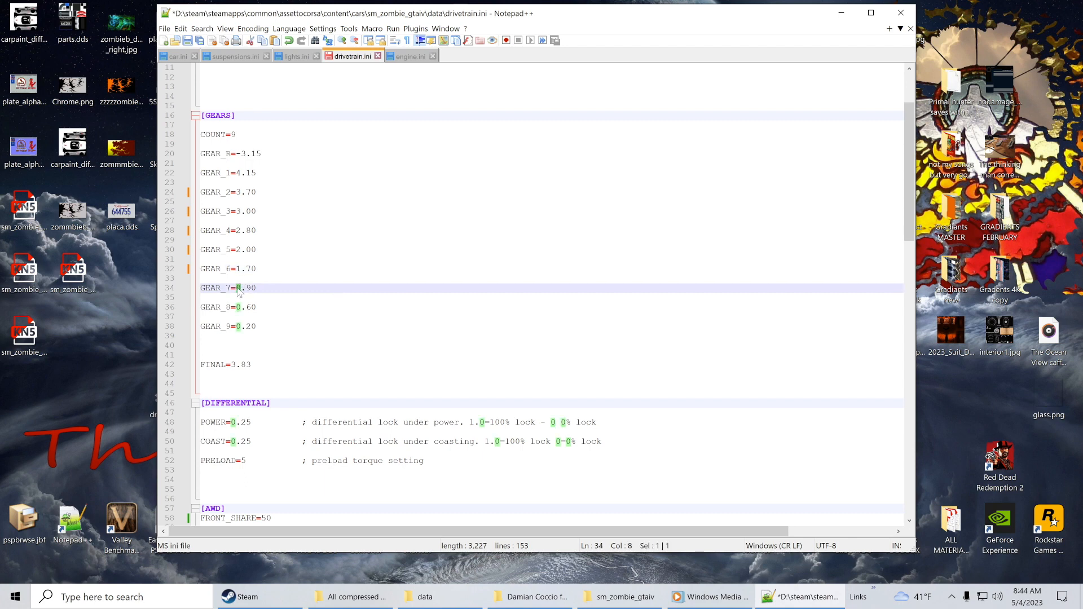
text(1)
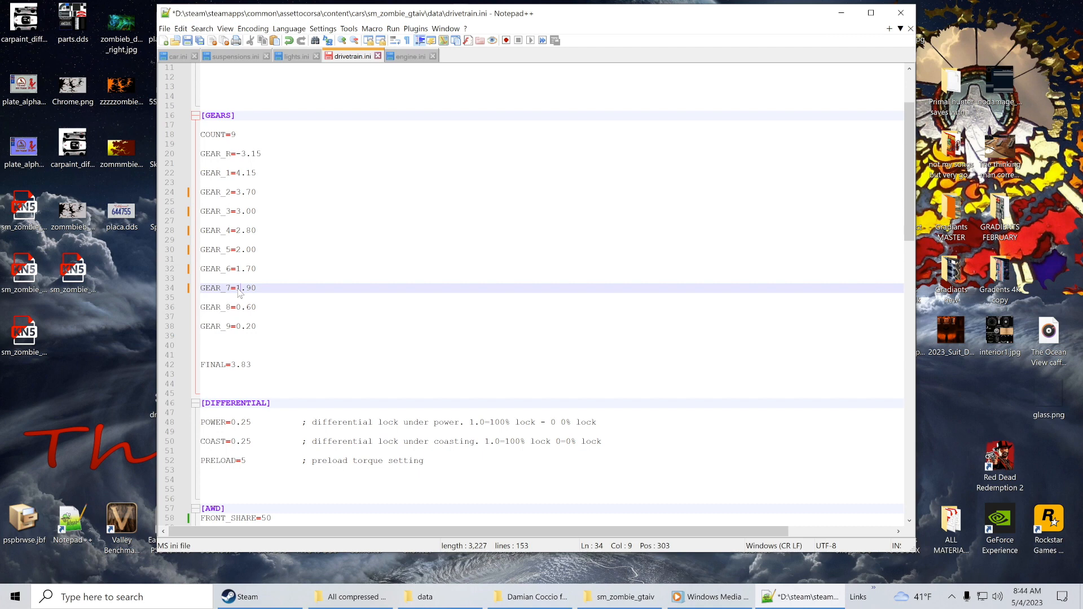
drag(252, 288, 247, 289)
text(0)
drag(252, 307, 249, 307)
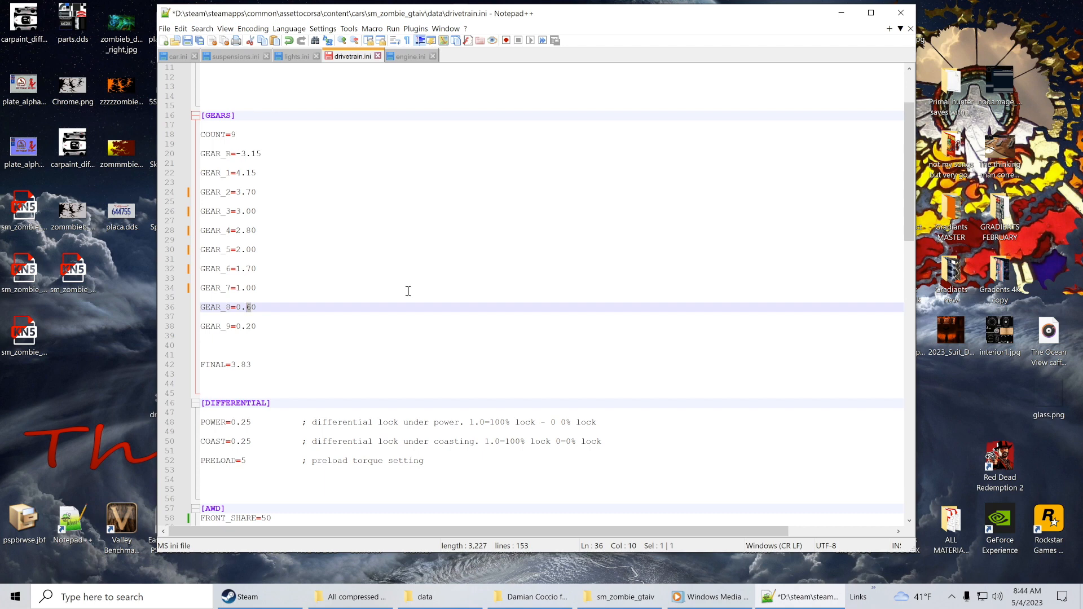
text(8)
drag(253, 327, 247, 326)
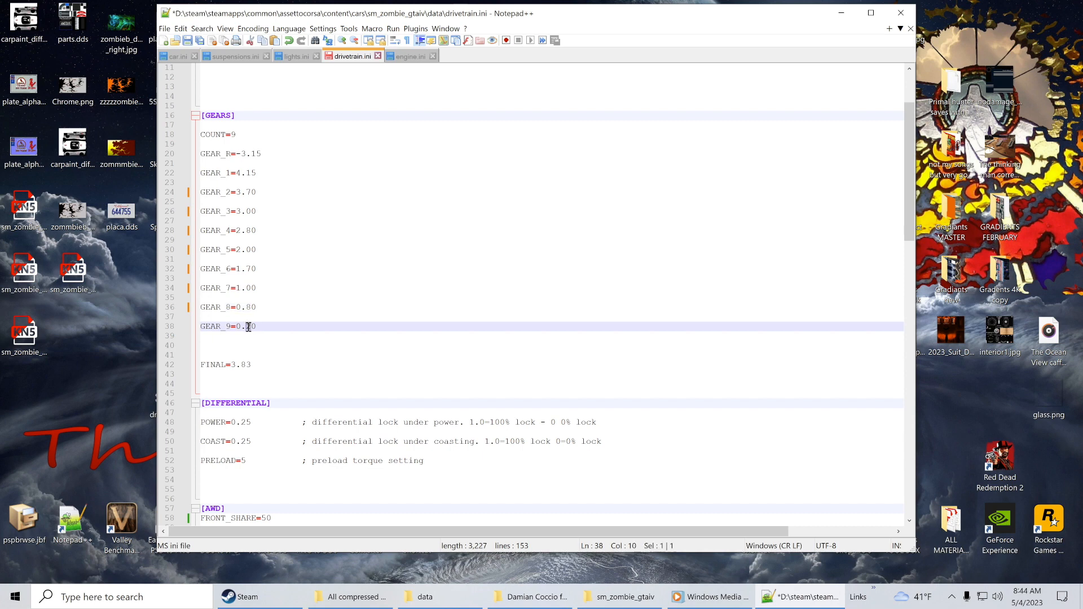
text(6)
click(187, 40)
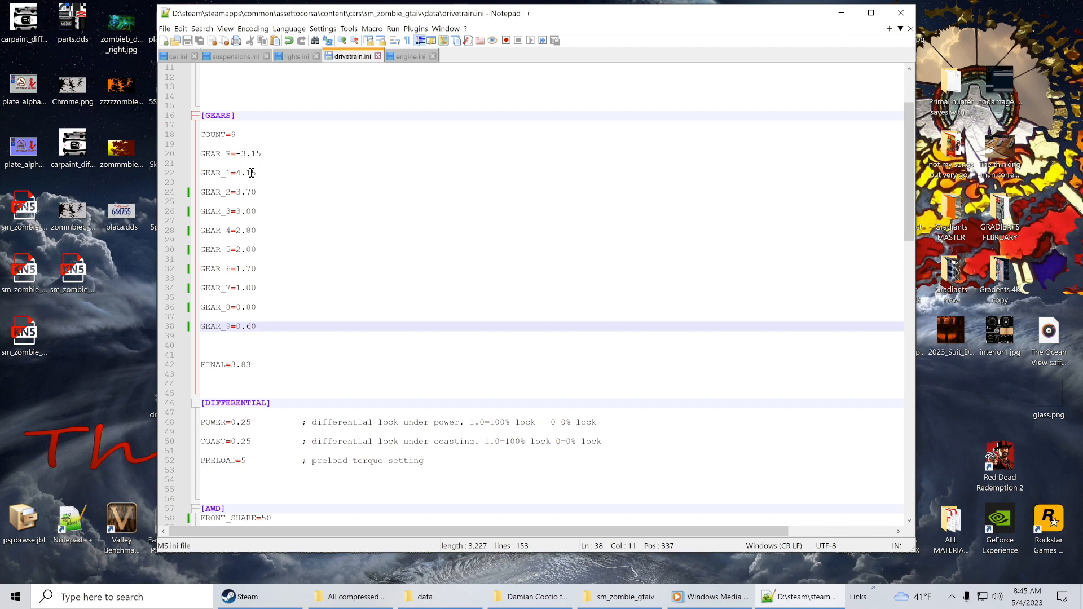
Step: Set the GEAR_1 ratio to 3.15 and the GEAR_2 ratio to 3.30 in drivetrain.ini
drag(251, 173, 247, 172)
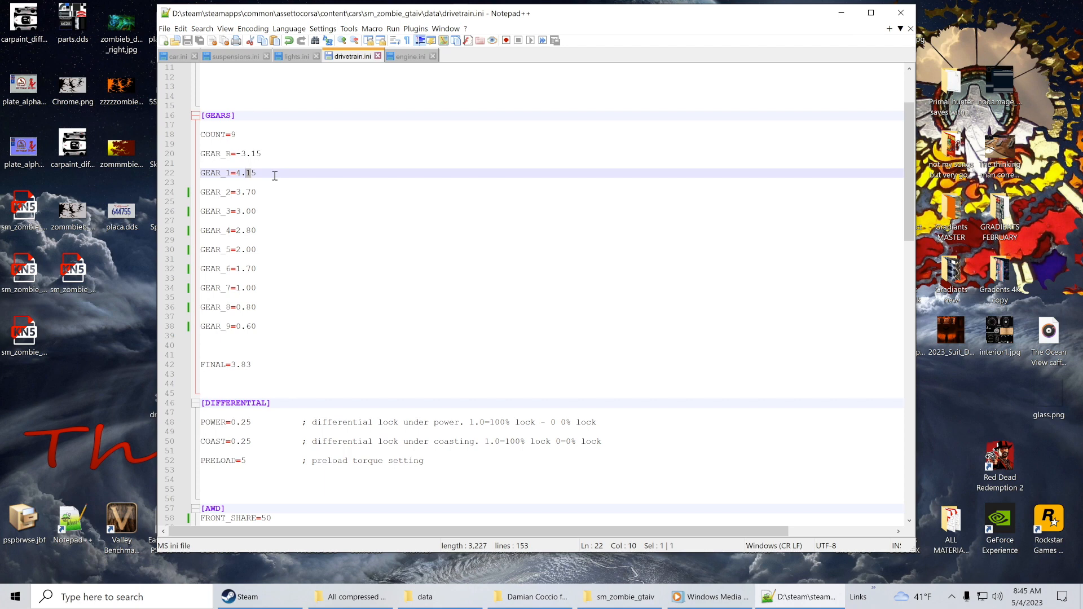
click(355, 158)
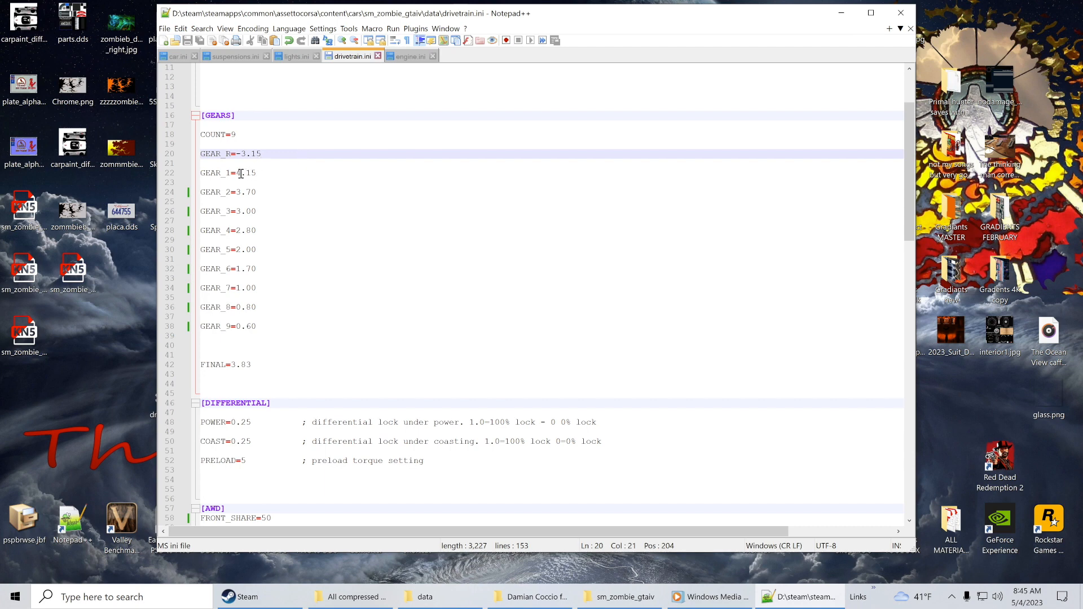
drag(242, 174, 236, 174)
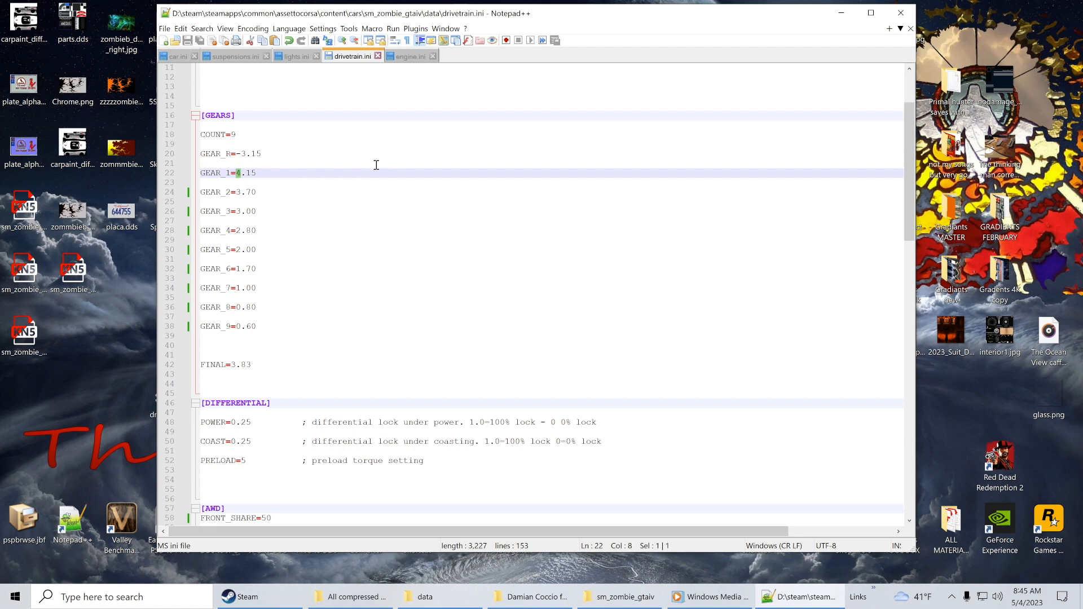
text(3)
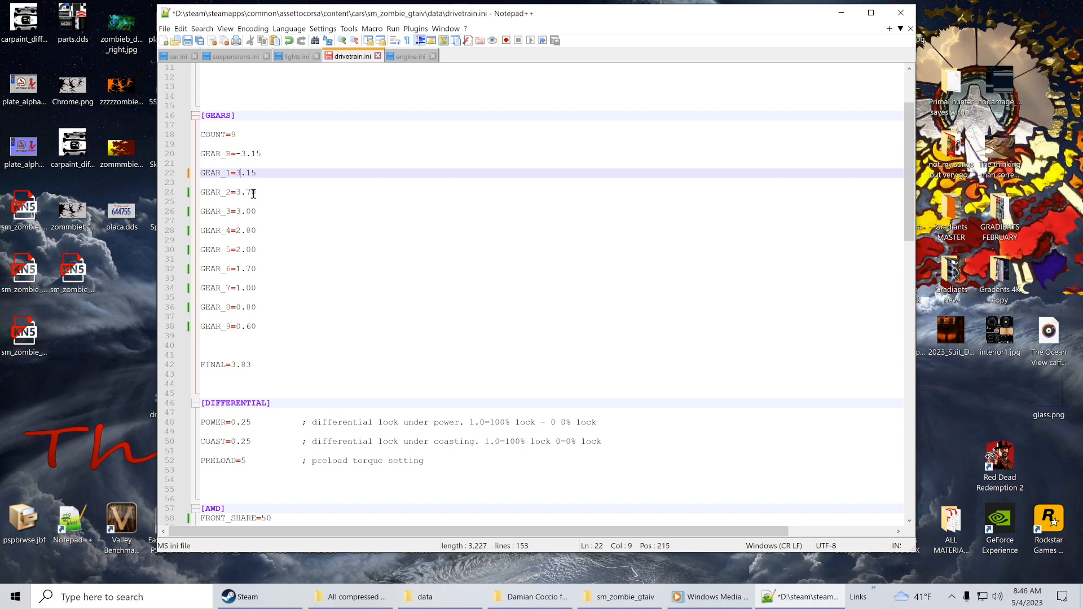
click(249, 193)
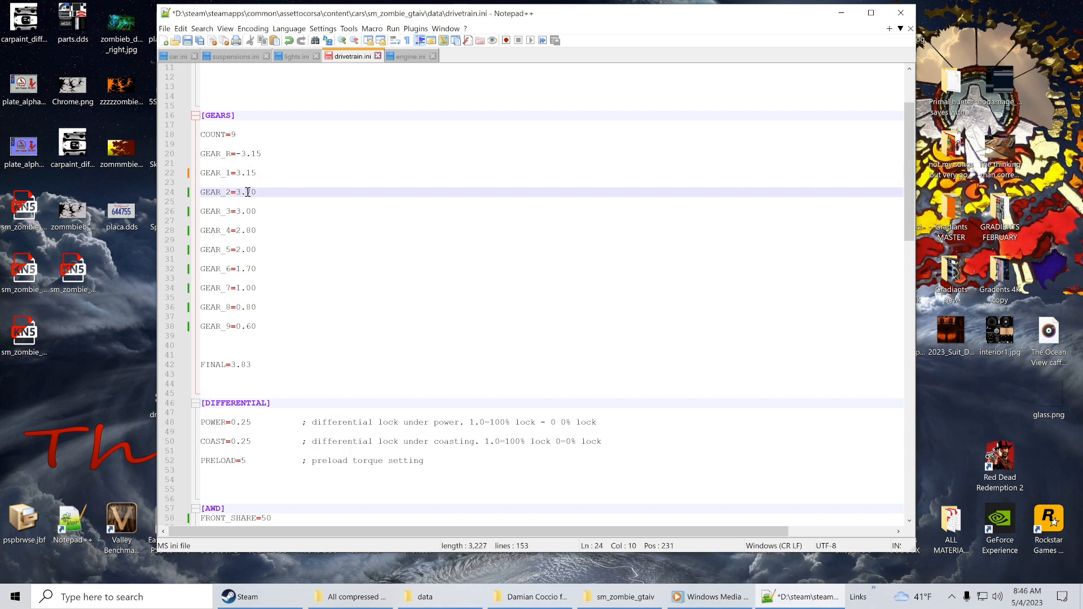
drag(248, 193, 254, 192)
text(3)
Step: Set the GEAR_1 ratio to 3.75 and the GEAR_3 ratio to 3.10, and save drivetrain.ini
drag(252, 210, 247, 211)
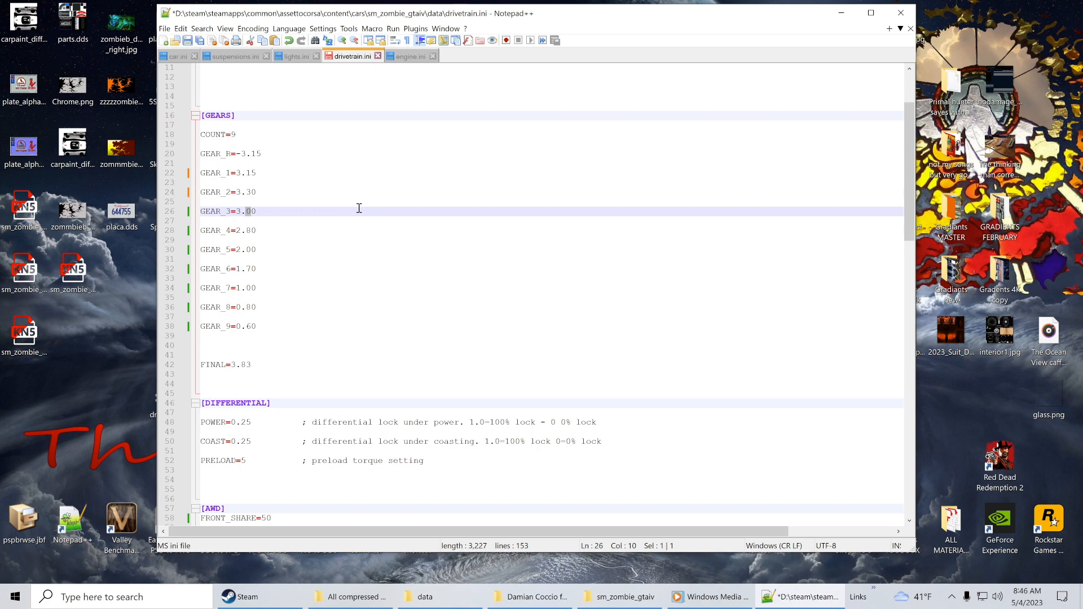
text(7)
drag(252, 172, 247, 173)
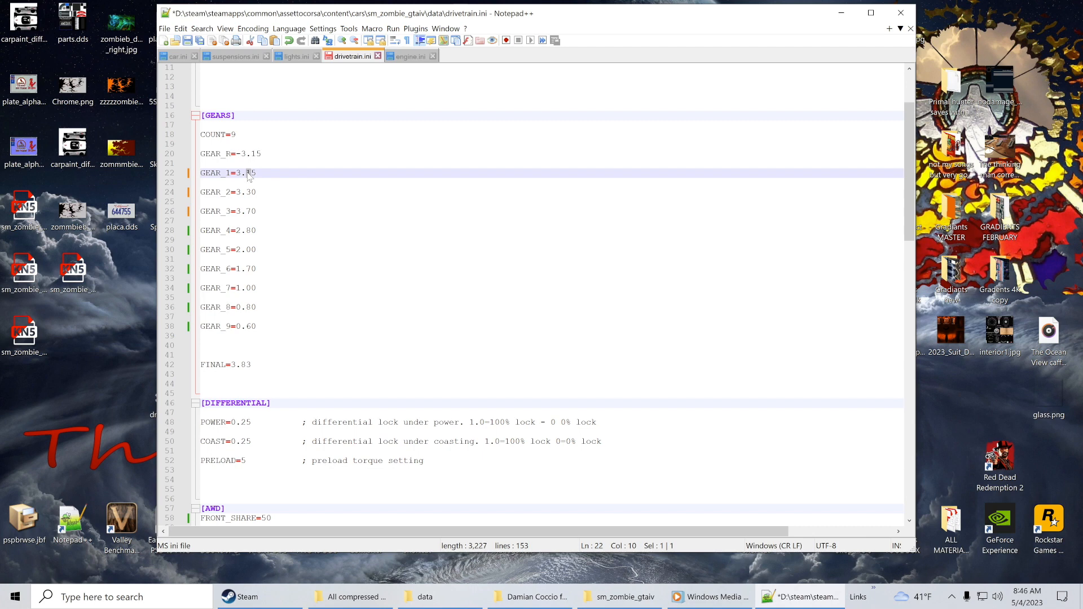
text(7)
drag(252, 210, 248, 211)
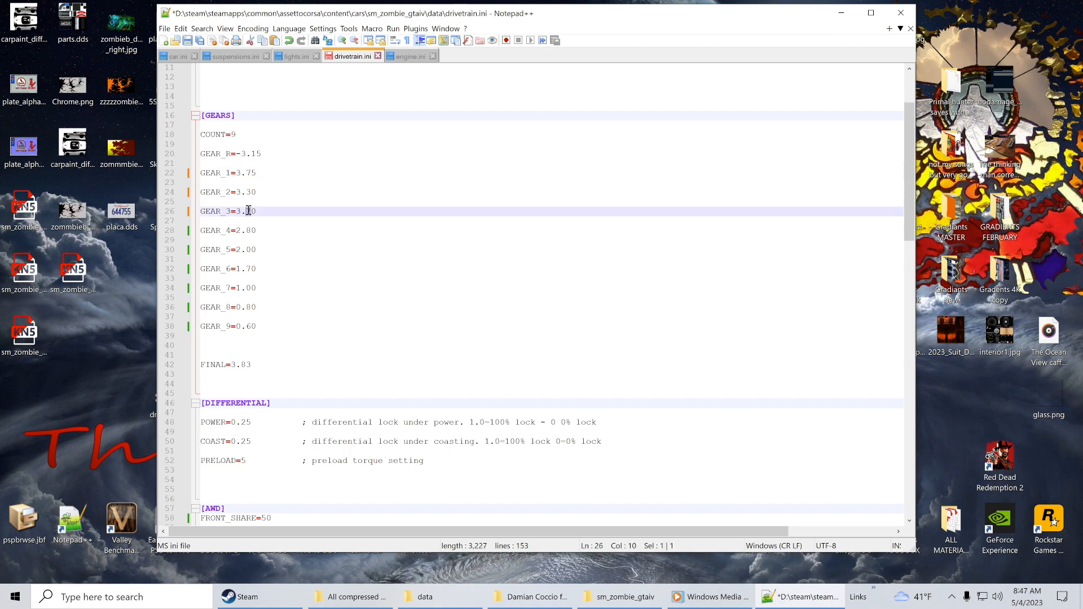
text(1)
click(188, 40)
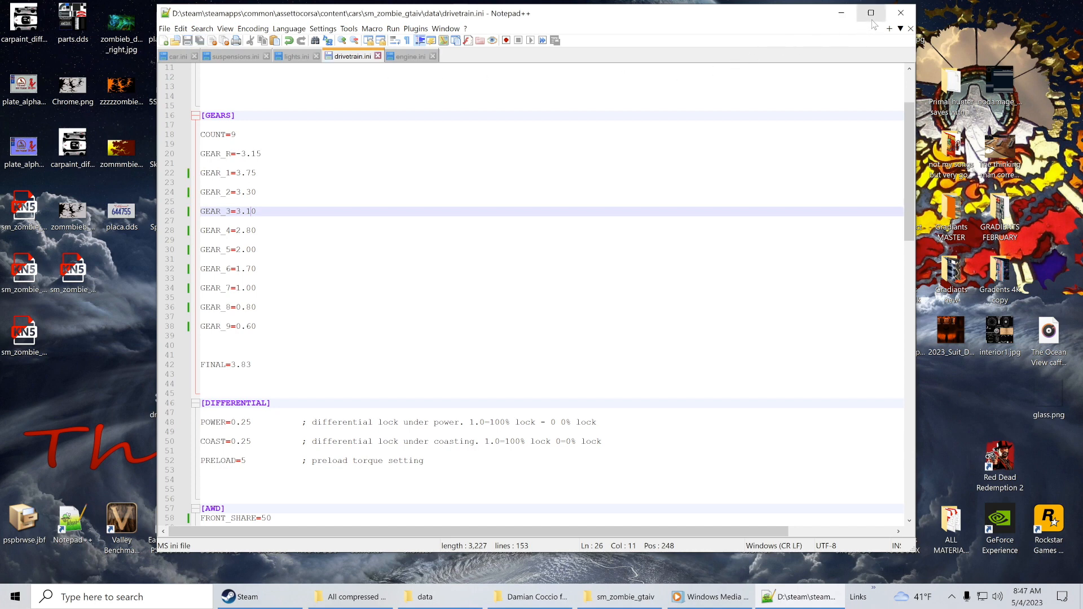
Step: Close car.ini, suspensions.ini, lights.ini and engine.ini, keeping only drivetrain.ini open
click(195, 56)
click(224, 56)
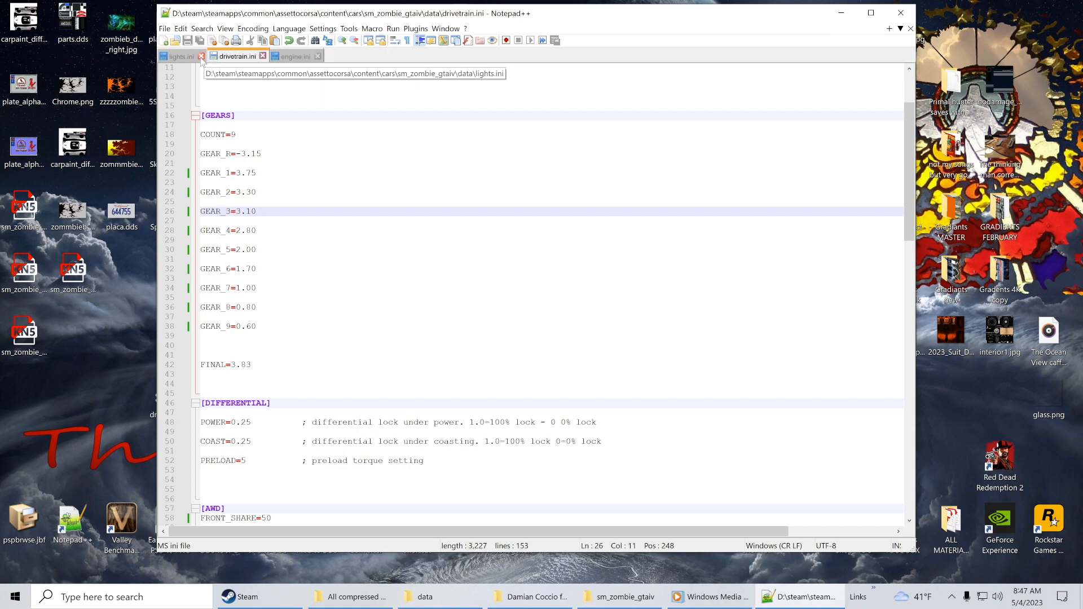
click(201, 56)
click(264, 56)
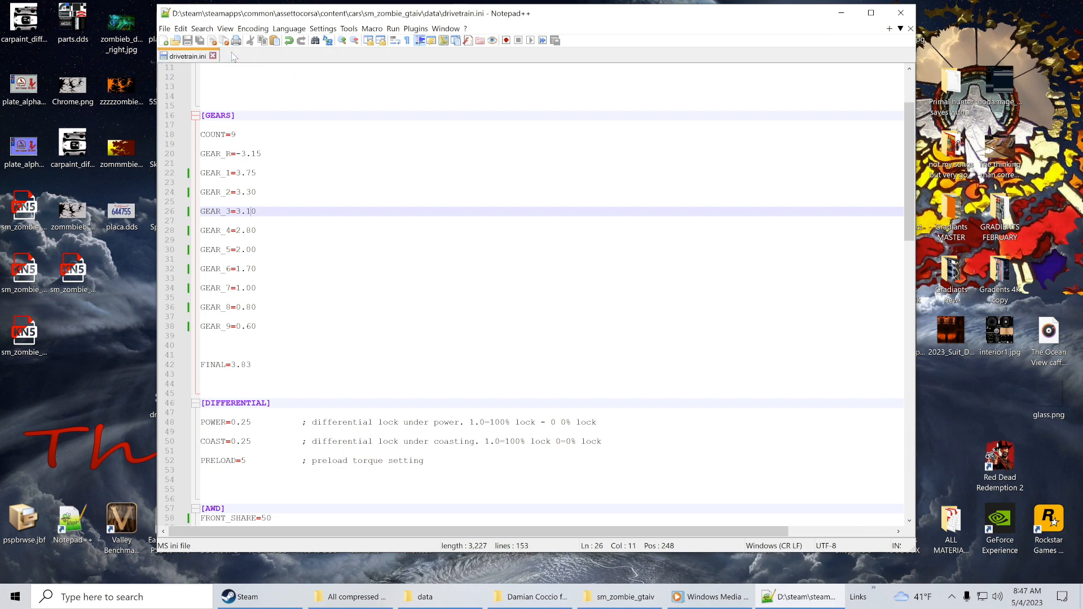
Step: Empty the recent files list, close Notepad++ and minimize the data folder window
click(165, 29)
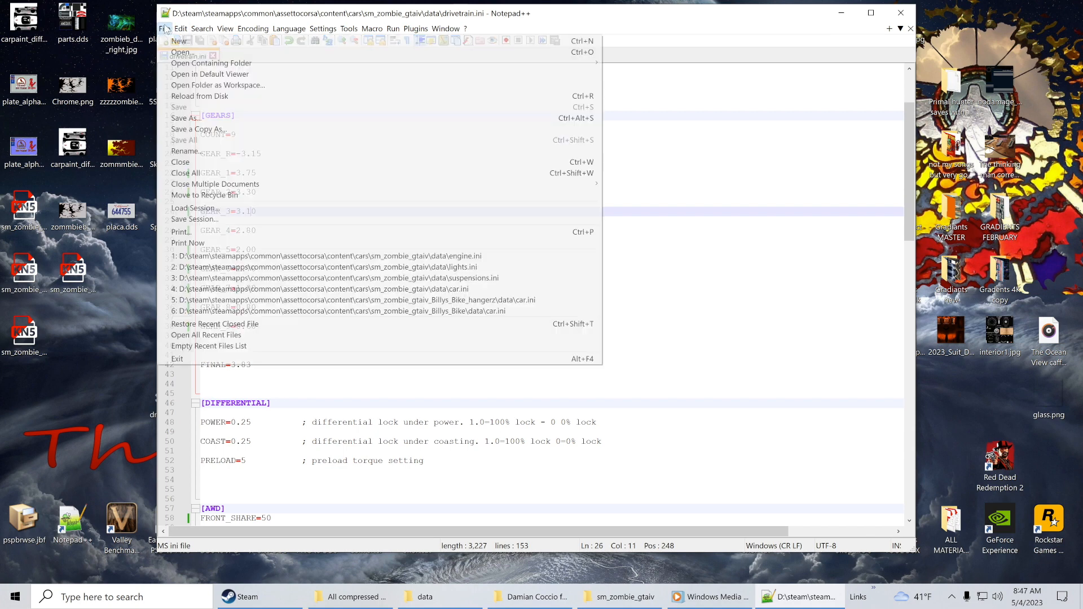
click(184, 346)
click(901, 13)
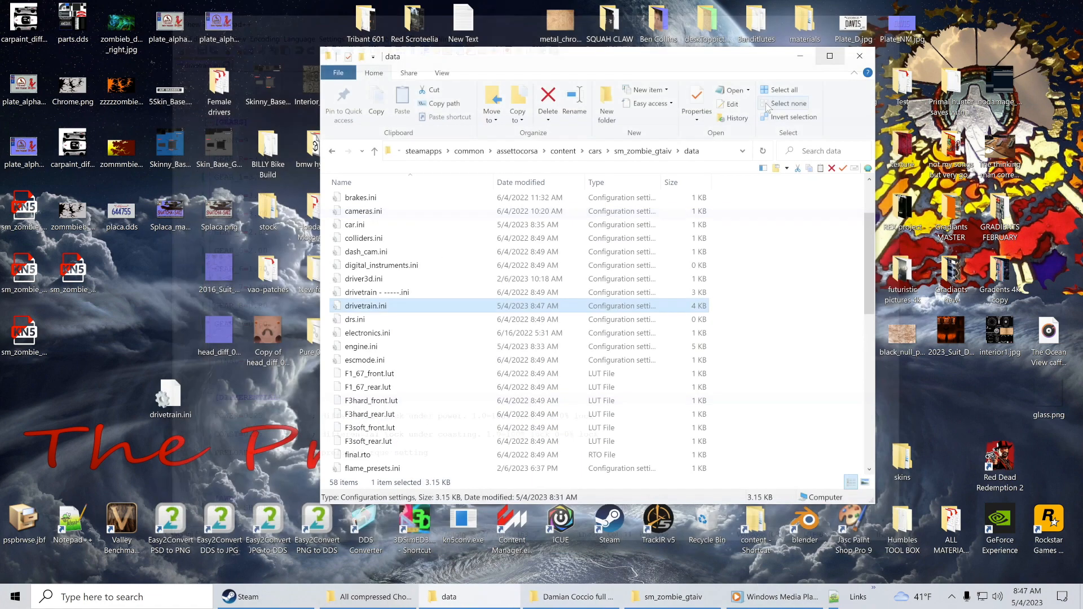
click(800, 57)
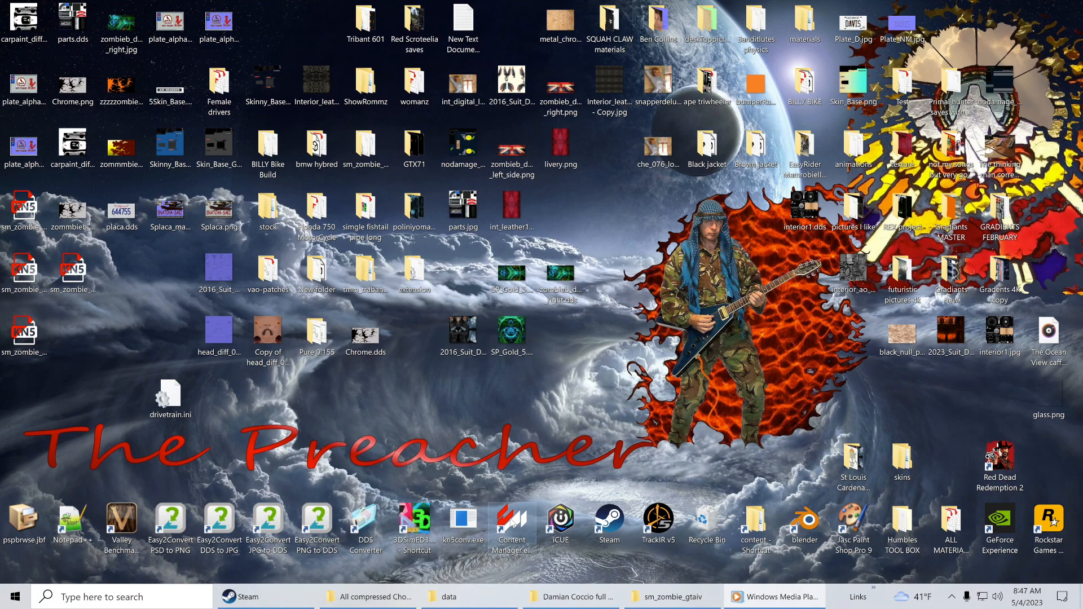
Step: Open Content Manager, choose skin 14 for Zombie GTA IV and launch the practice session on Desert Route Long
double_click(513, 523)
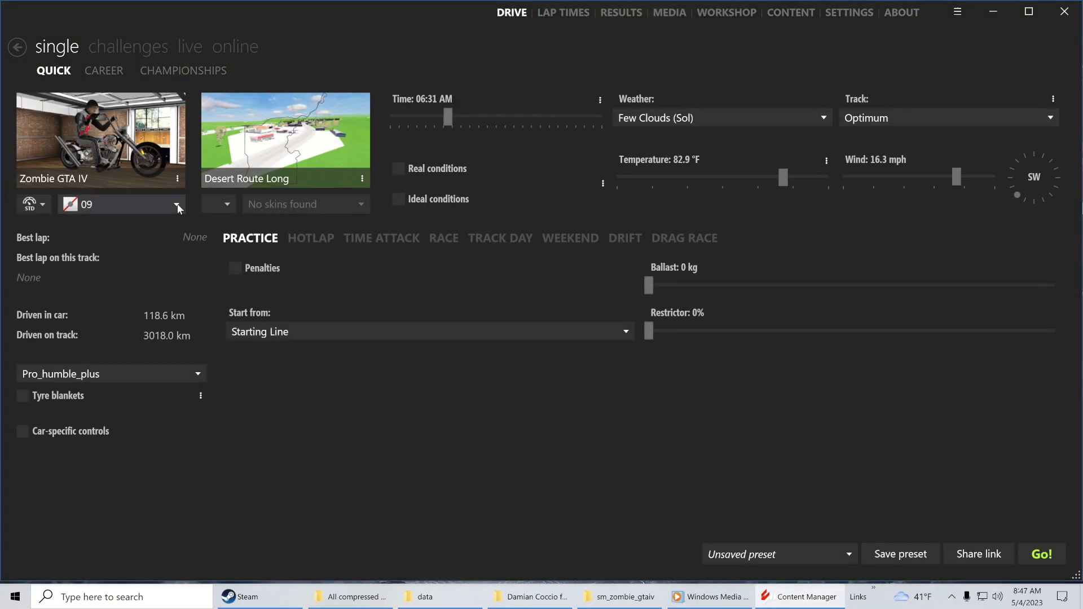
click(177, 206)
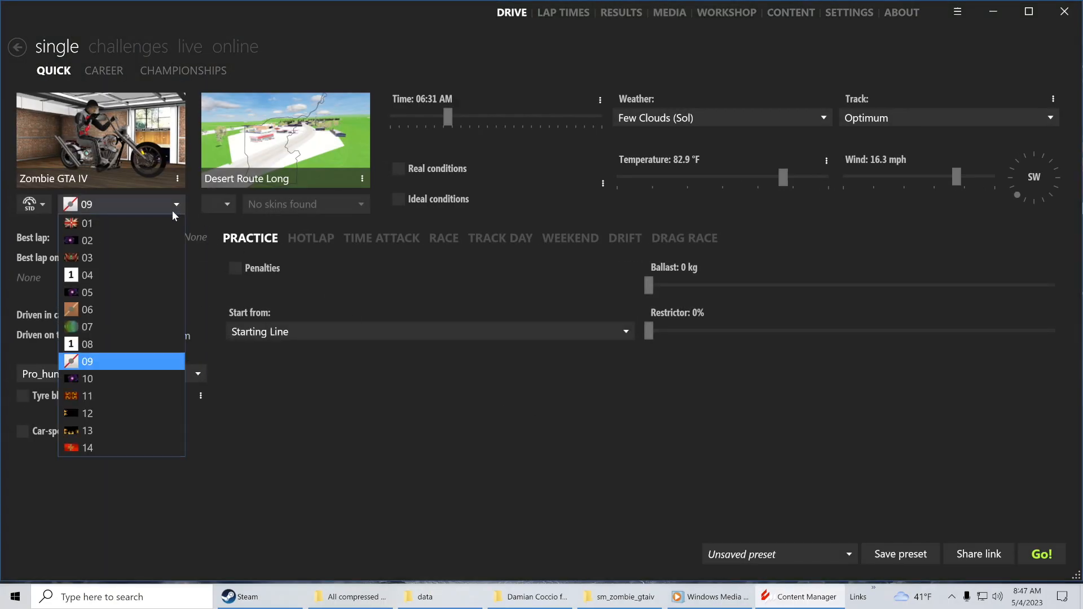
click(141, 443)
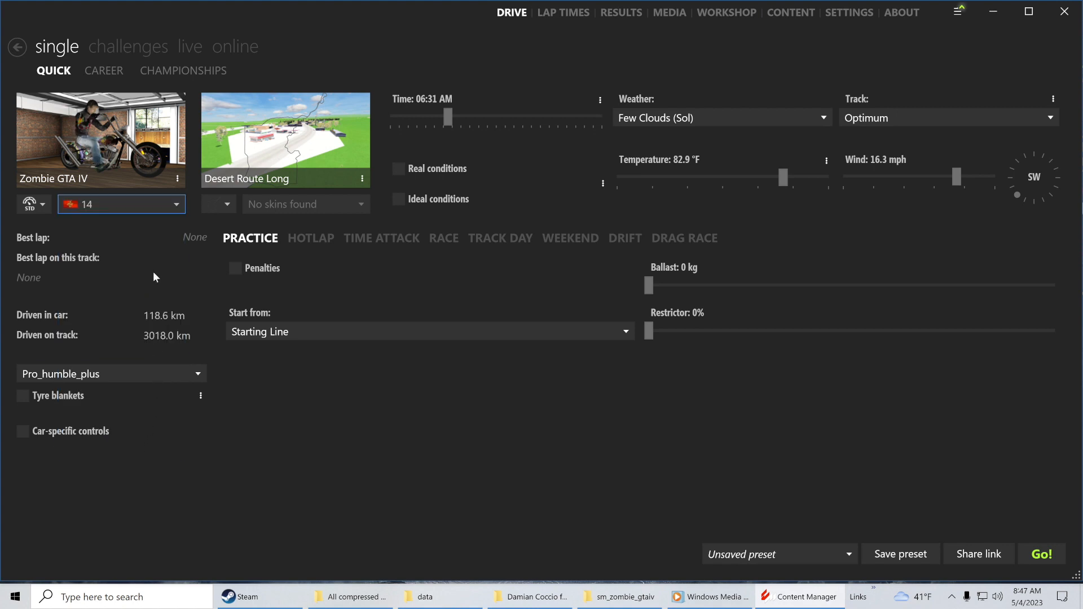
click(1043, 560)
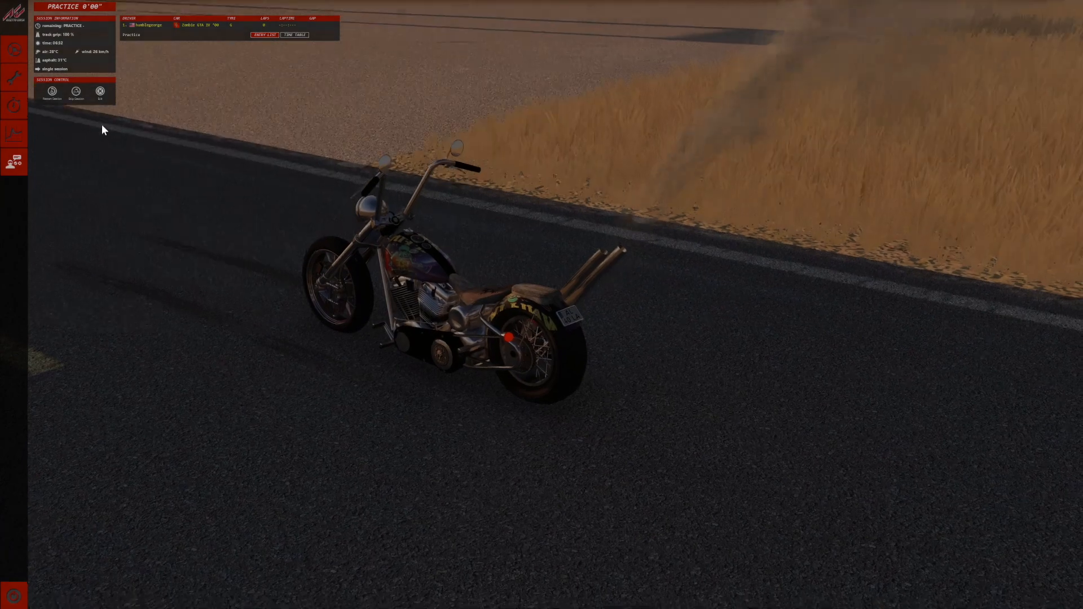
Step: Load the "zombie woooo full tank 1 pitstop" setup from the rt_california_highway track list
click(14, 79)
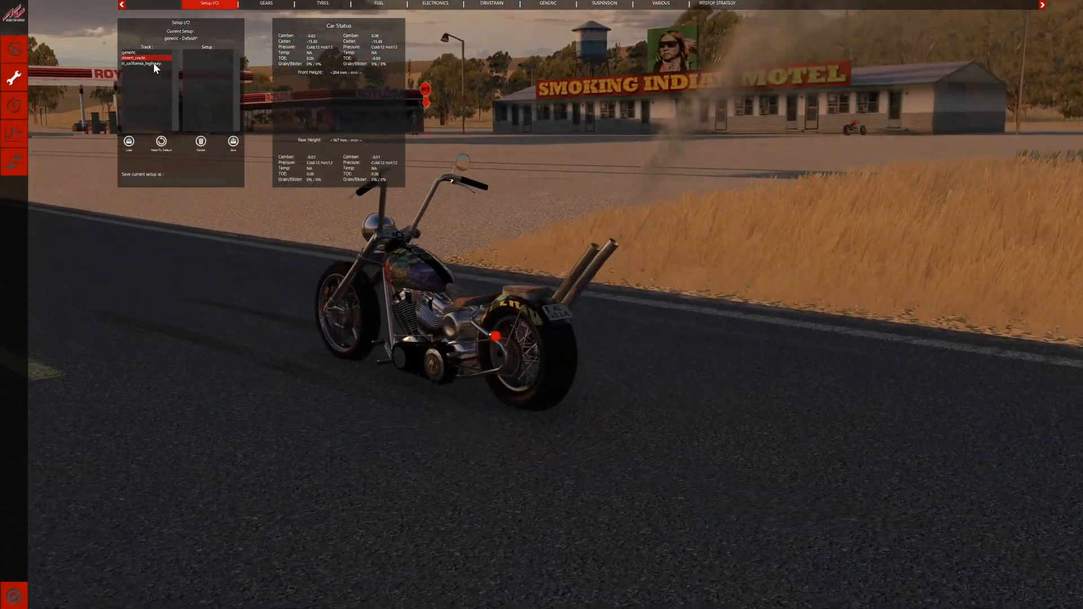
click(154, 63)
click(218, 57)
click(129, 141)
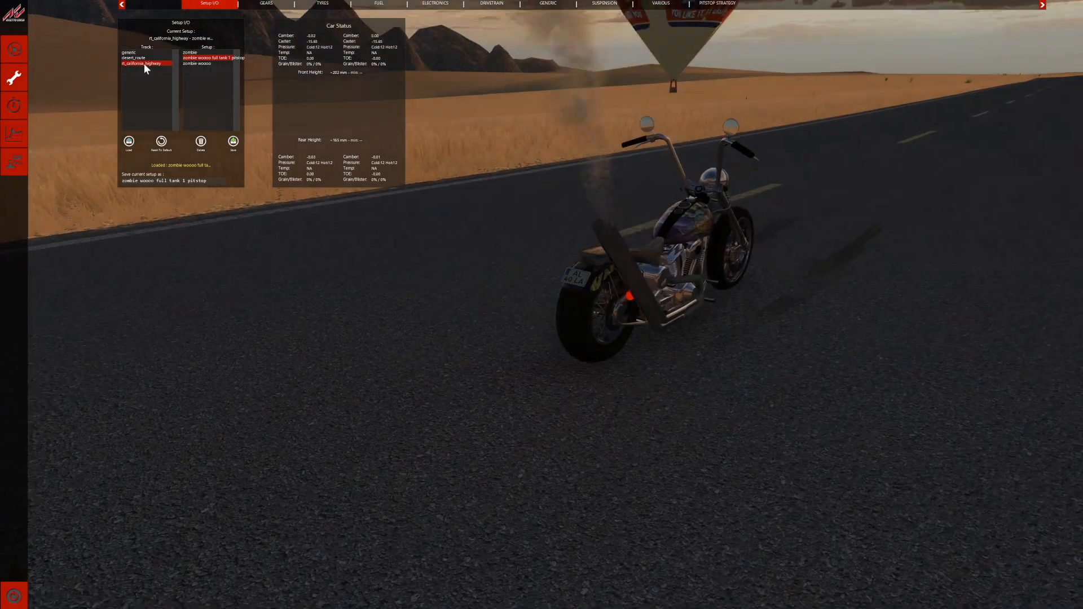
Step: Start test riding the bike on the desert road and show the gear and speed display app
click(15, 51)
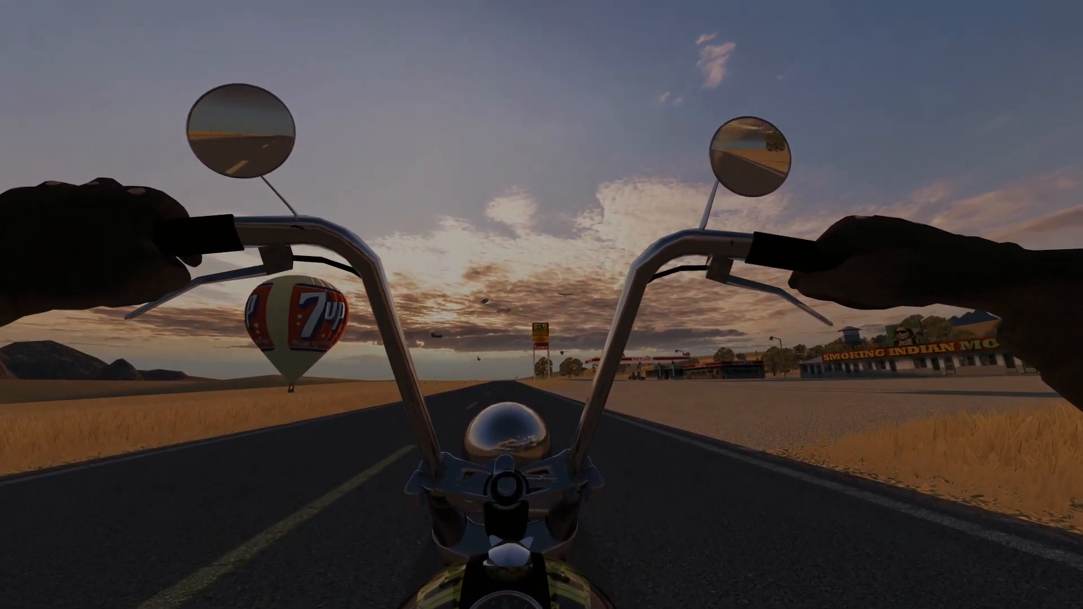
key(3)
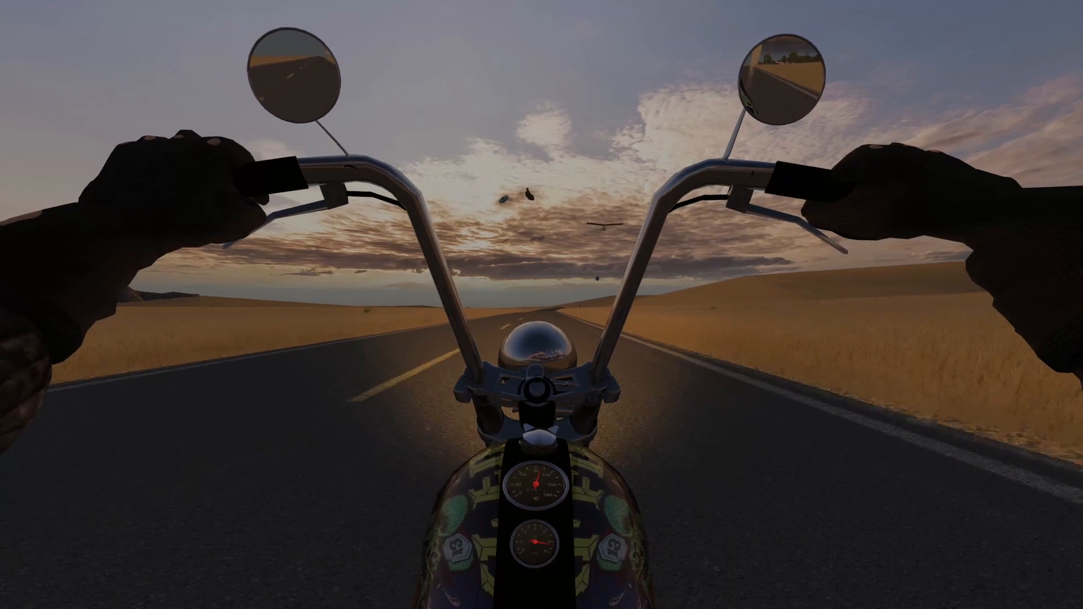
mouse_move(1076, 373)
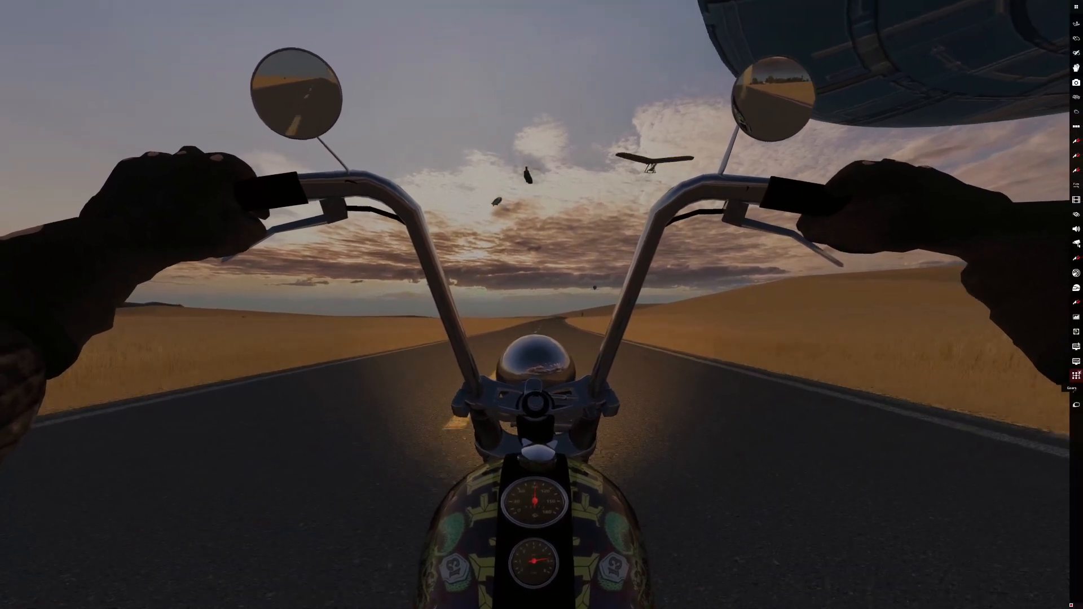
click(1076, 376)
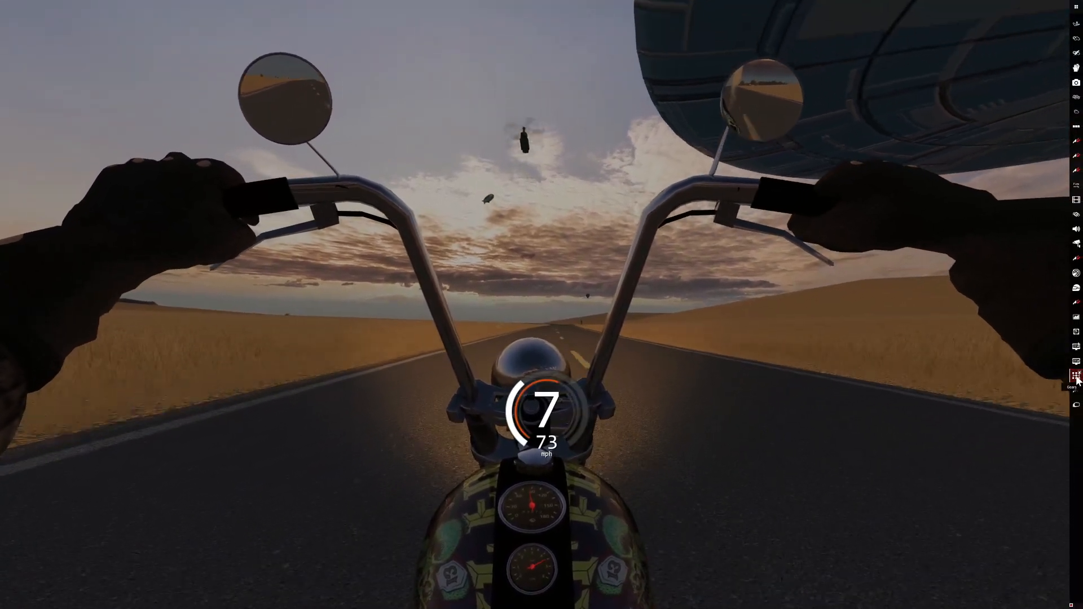
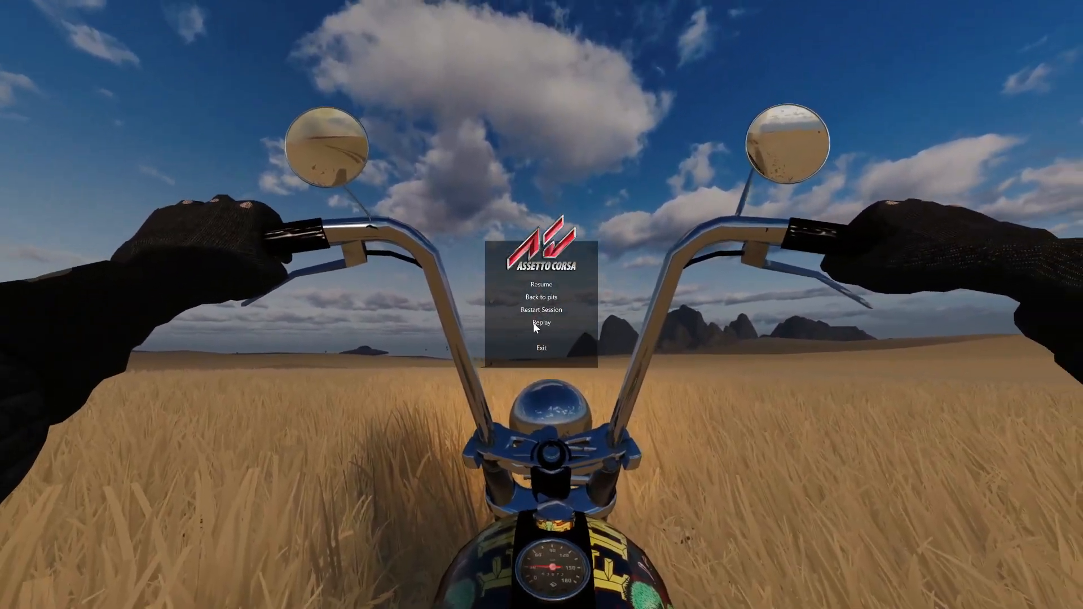
Step: Start the replay of the test ride from the paused session
click(534, 322)
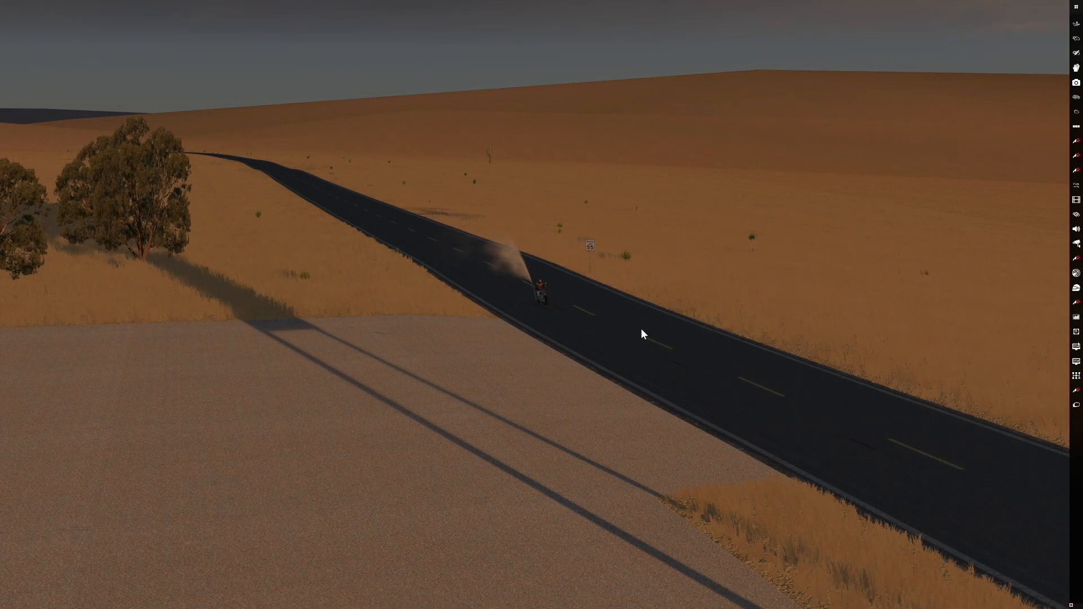
click(1075, 12)
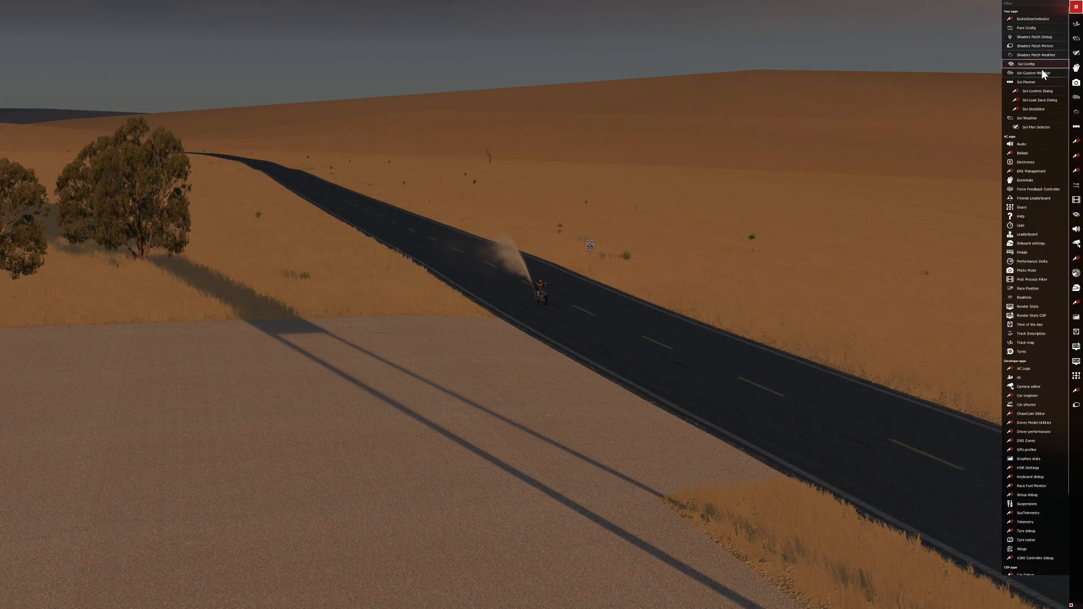
click(1030, 127)
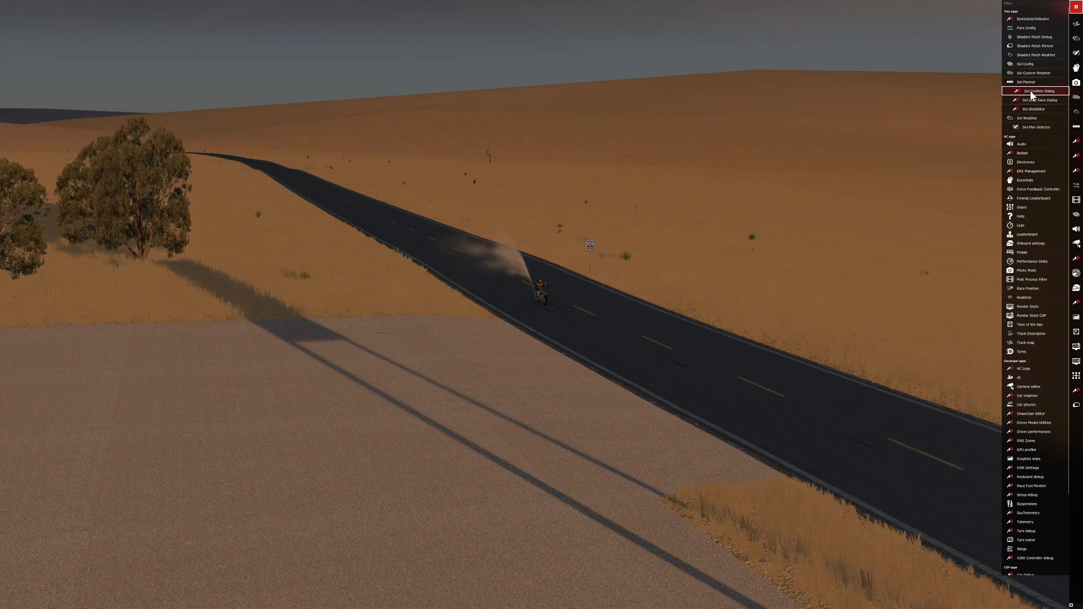
click(1034, 74)
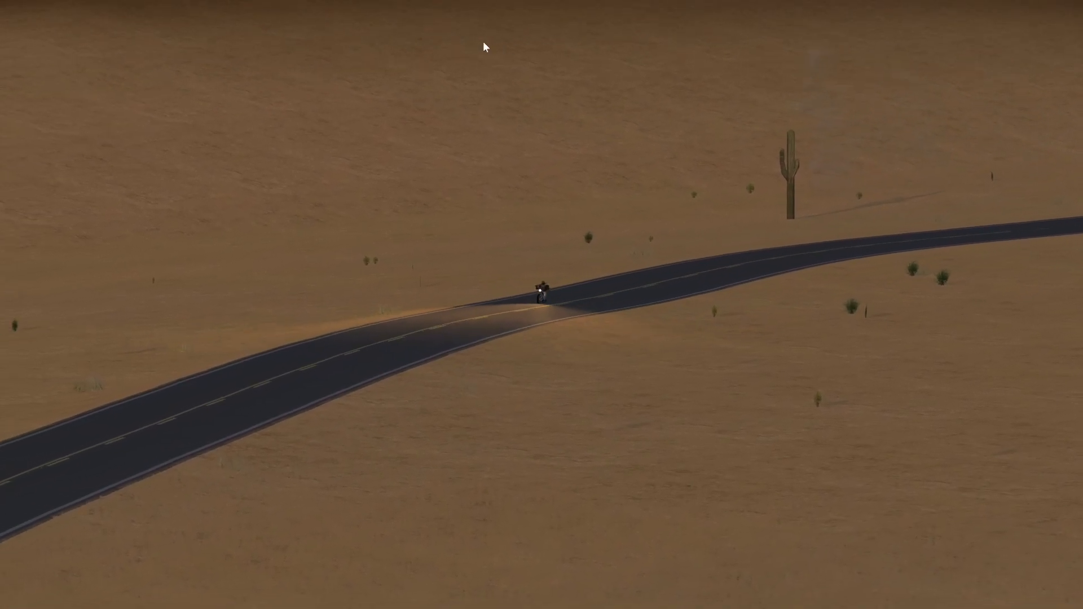
mouse_move(1081, 35)
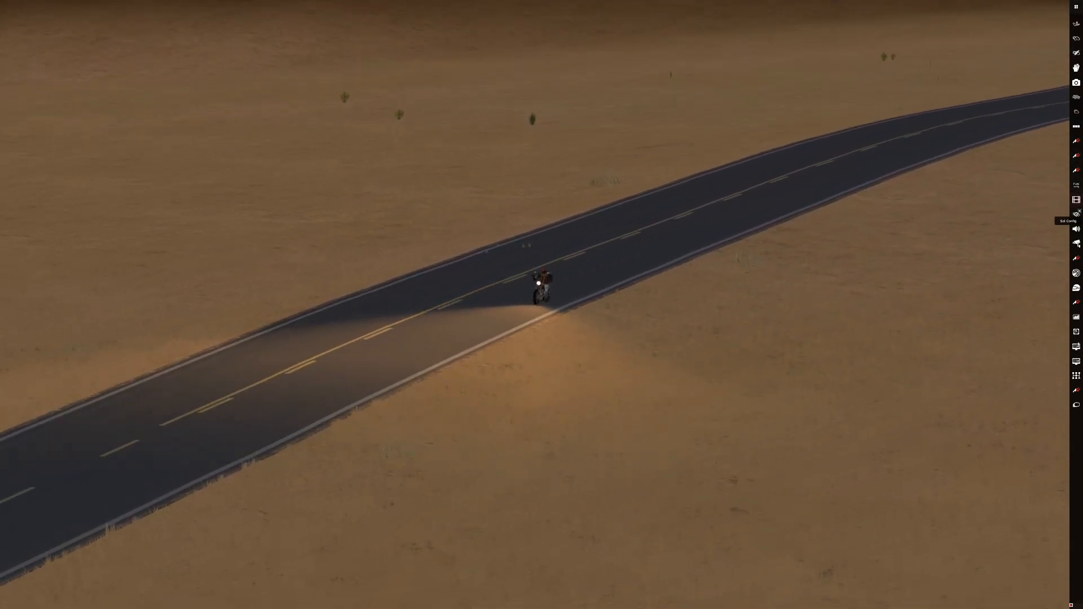
click(1074, 217)
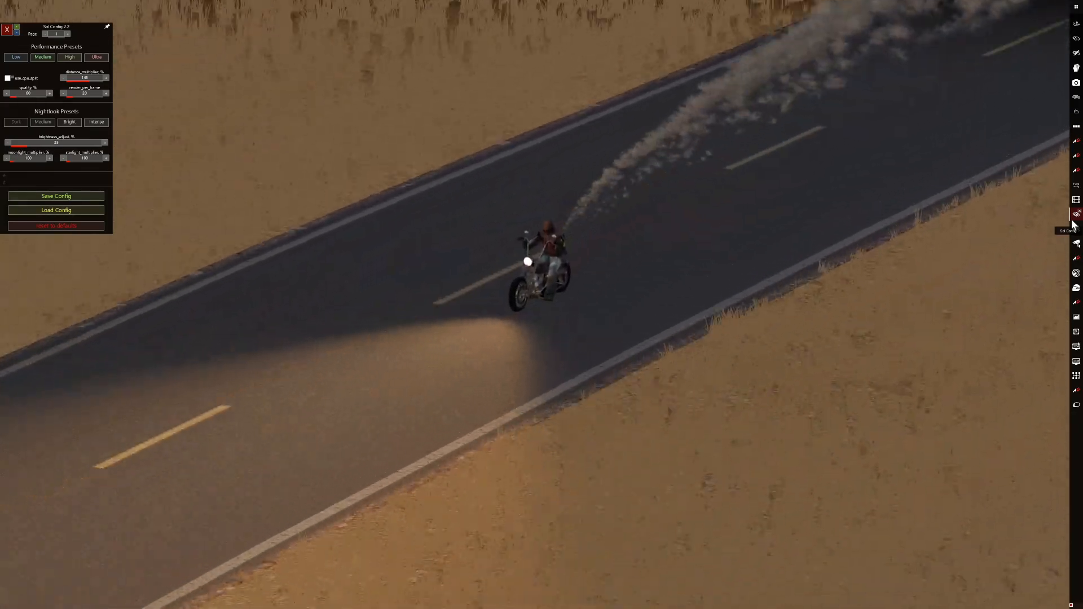
click(1074, 217)
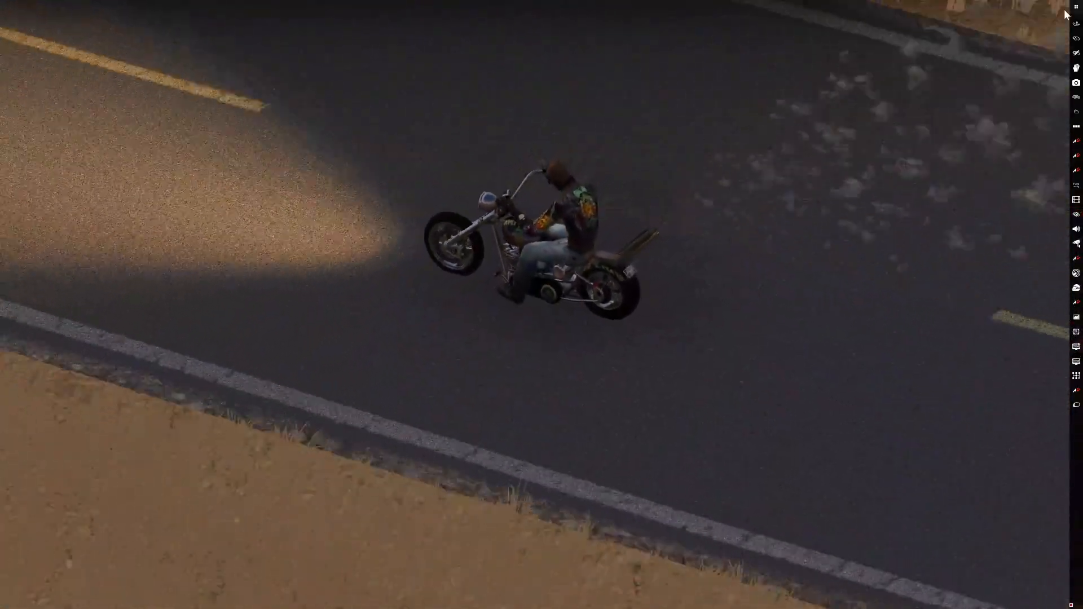
Step: Open the Sol Weather app, advance the replay's time of day to about 08:00, and close the app
click(1075, 7)
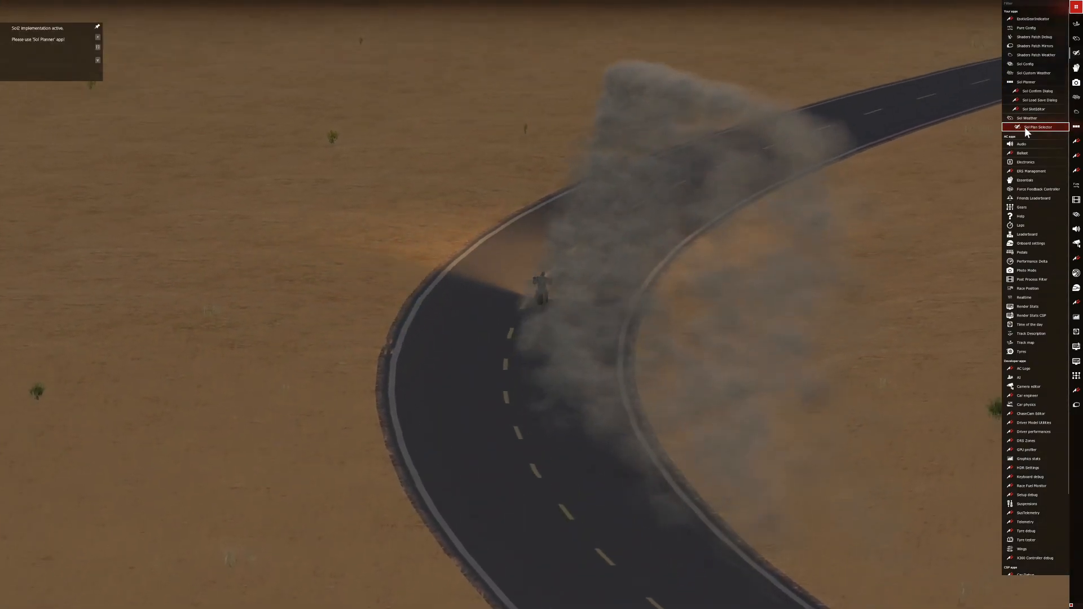
click(1027, 118)
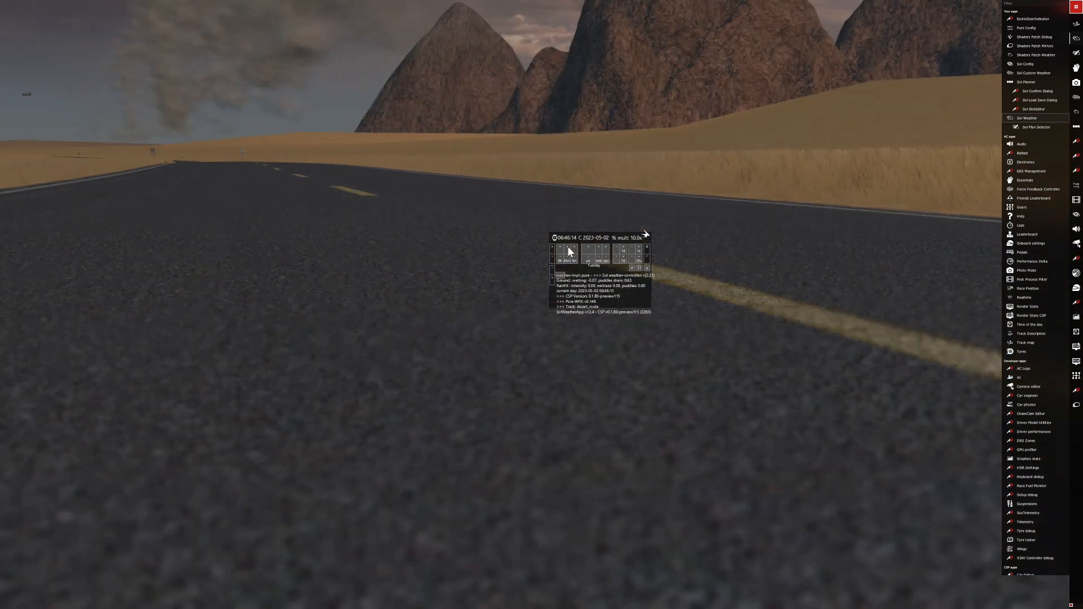
click(568, 247)
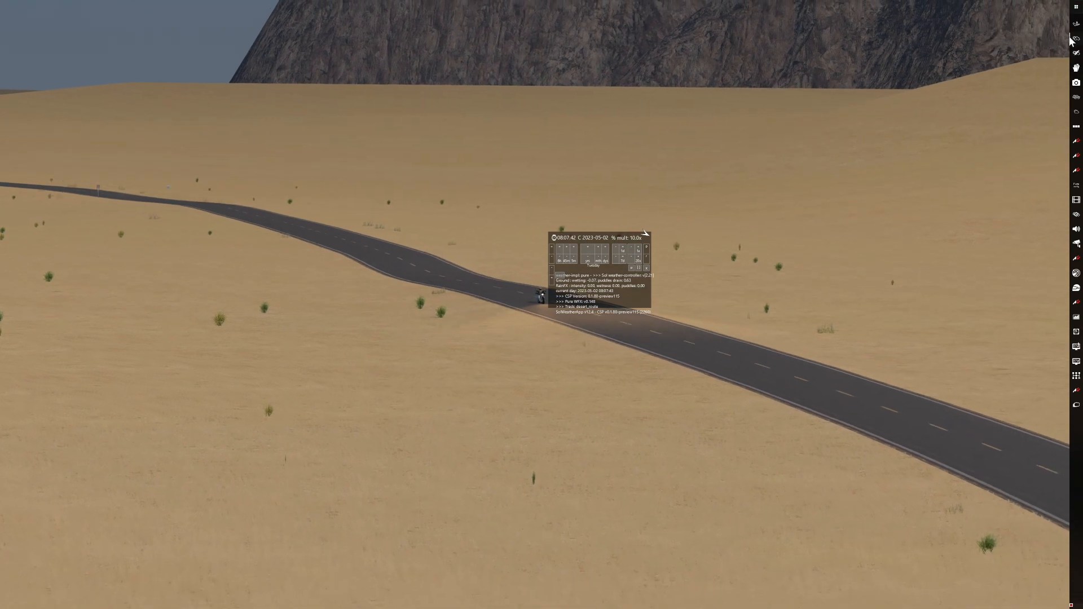
click(1075, 10)
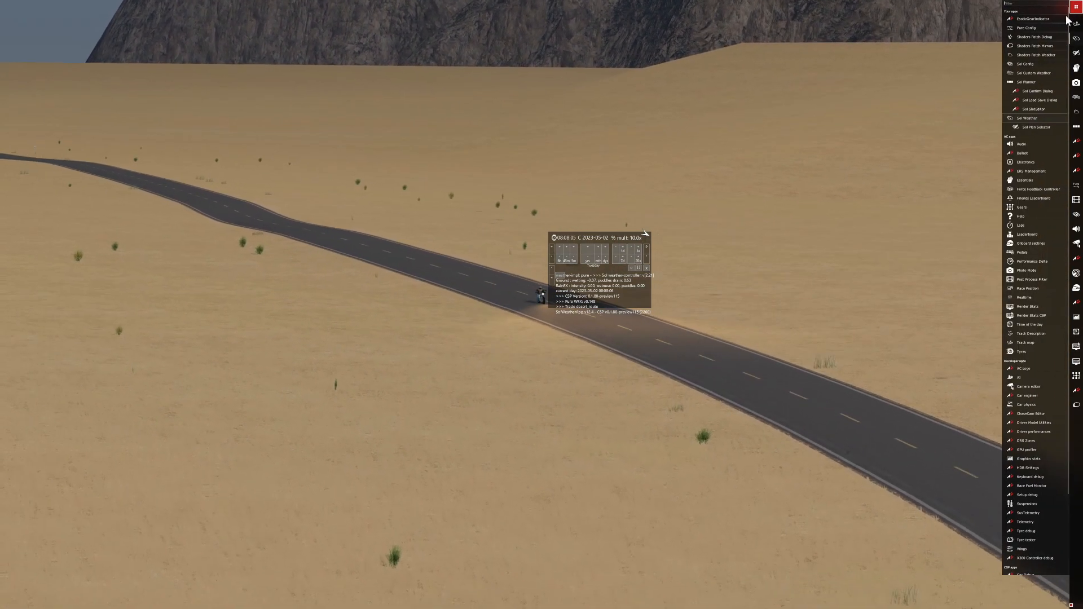
click(1009, 117)
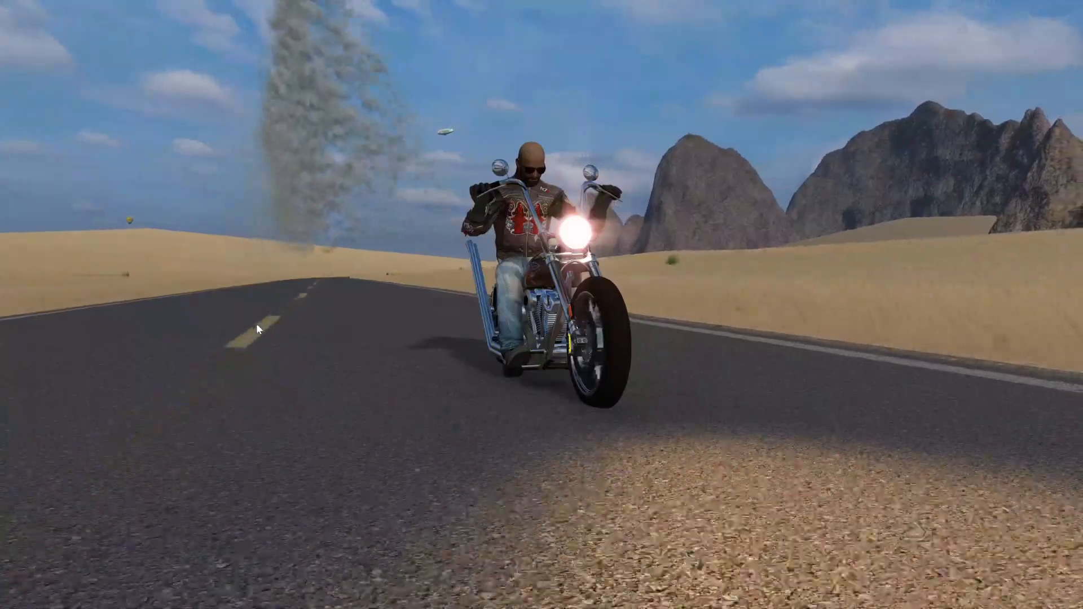
Step: Show the gear and speed display over the bike while riding in the desert
mouse_move(1068, 458)
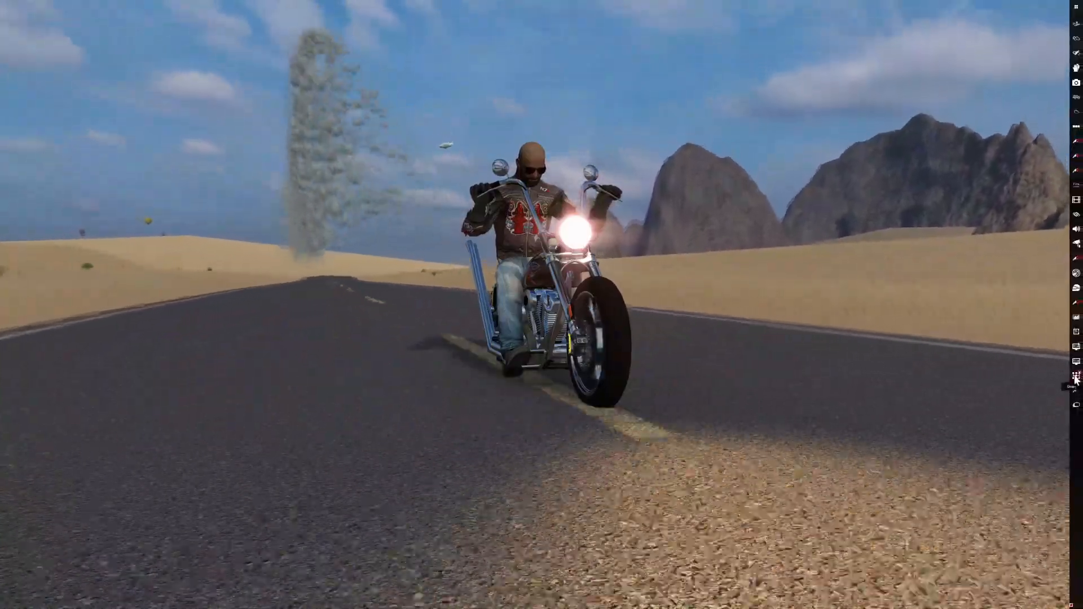
click(1077, 377)
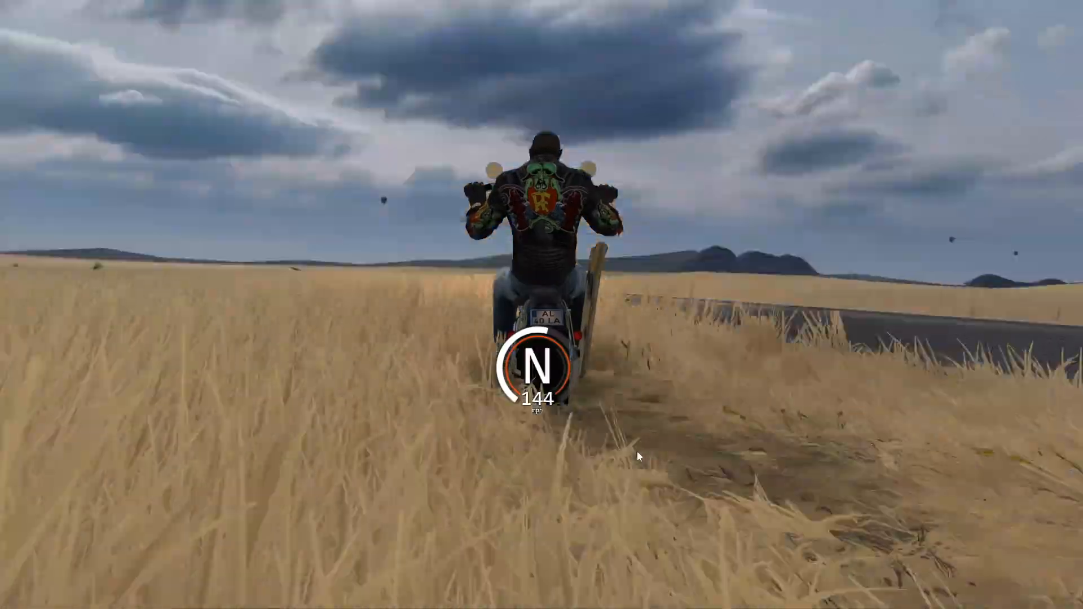
mouse_move(1076, 351)
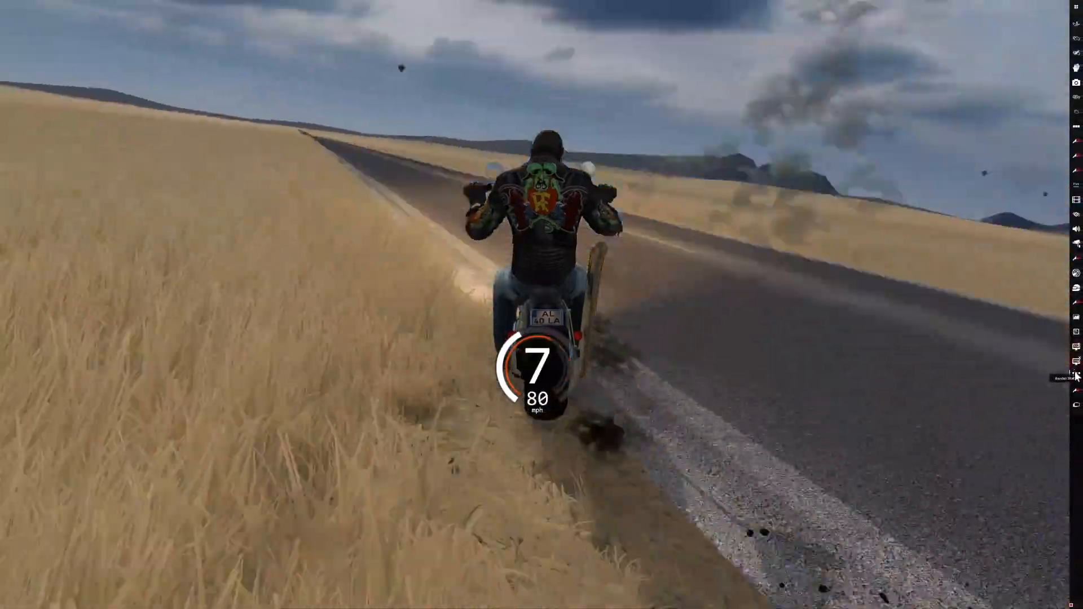
Step: Return to the ride replay and orbit the camera around the bike to view it from behind, the side and the front
key(Escape)
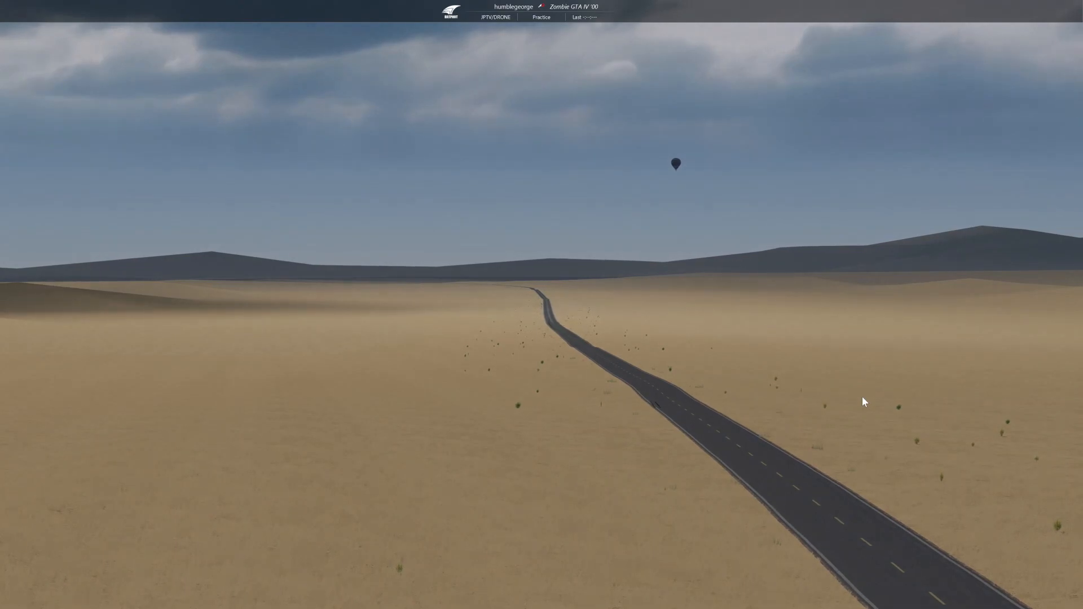
key(F1)
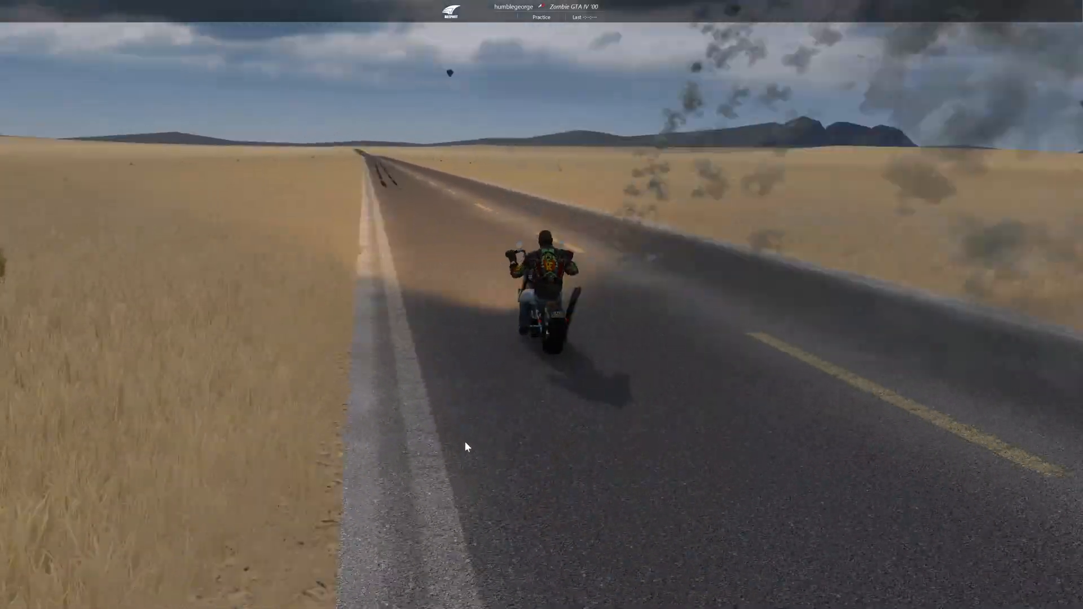
drag(465, 441, 785, 441)
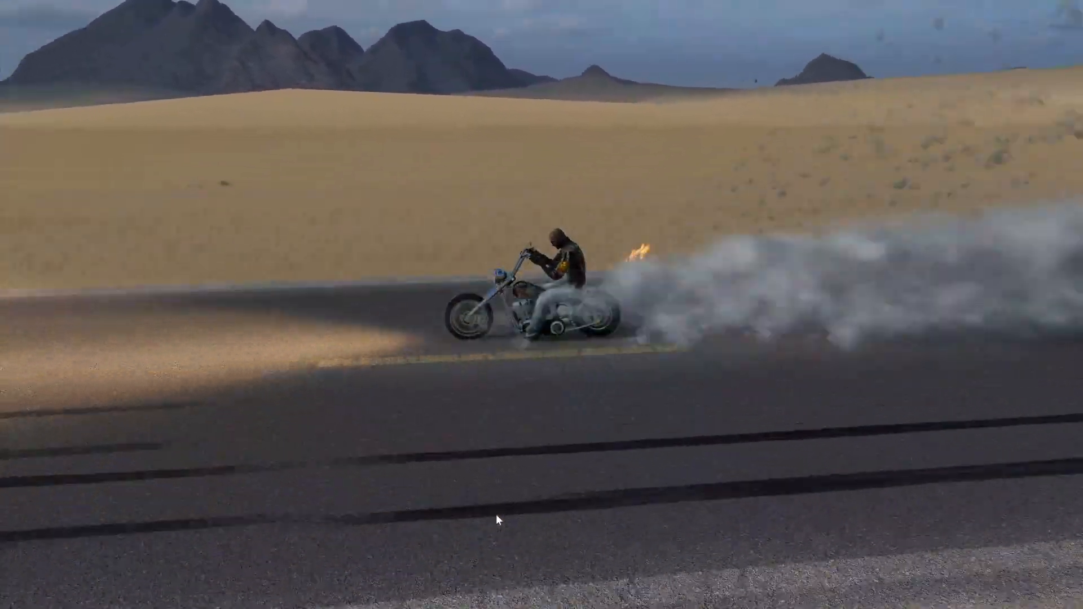
drag(496, 514, 833, 500)
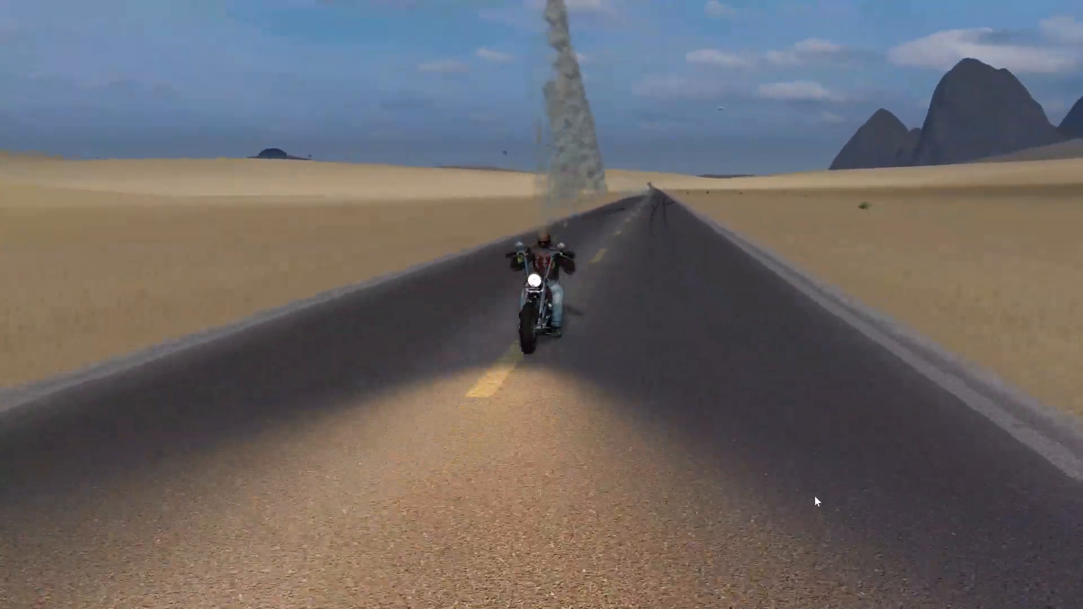
drag(729, 492, 716, 510)
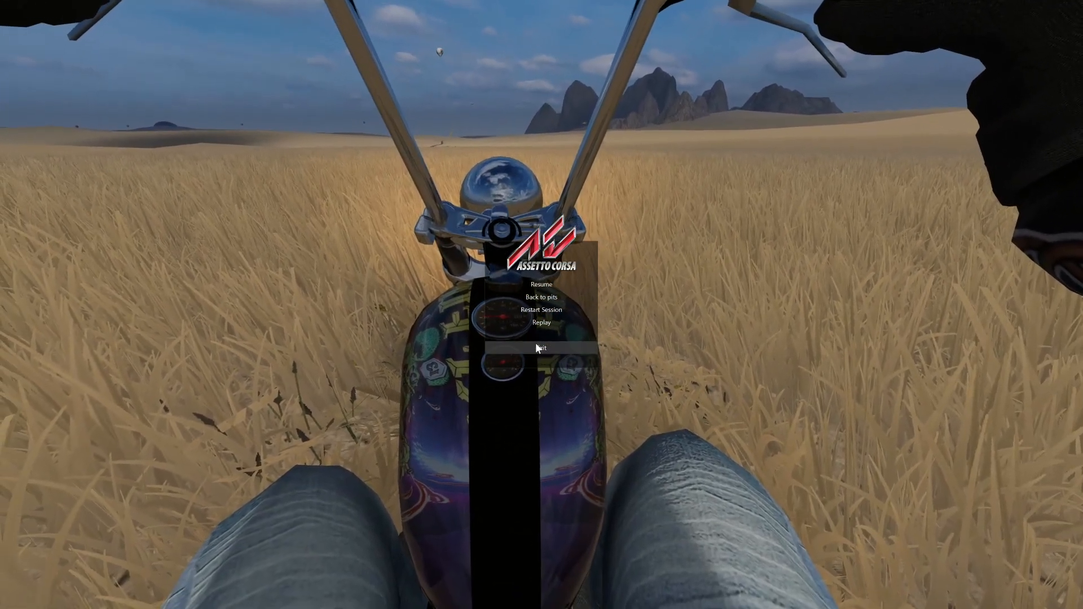
Step: Exit the practice session, dismiss its results, and load the Zombie GTA IV from its content page into the CM Showroom
click(539, 348)
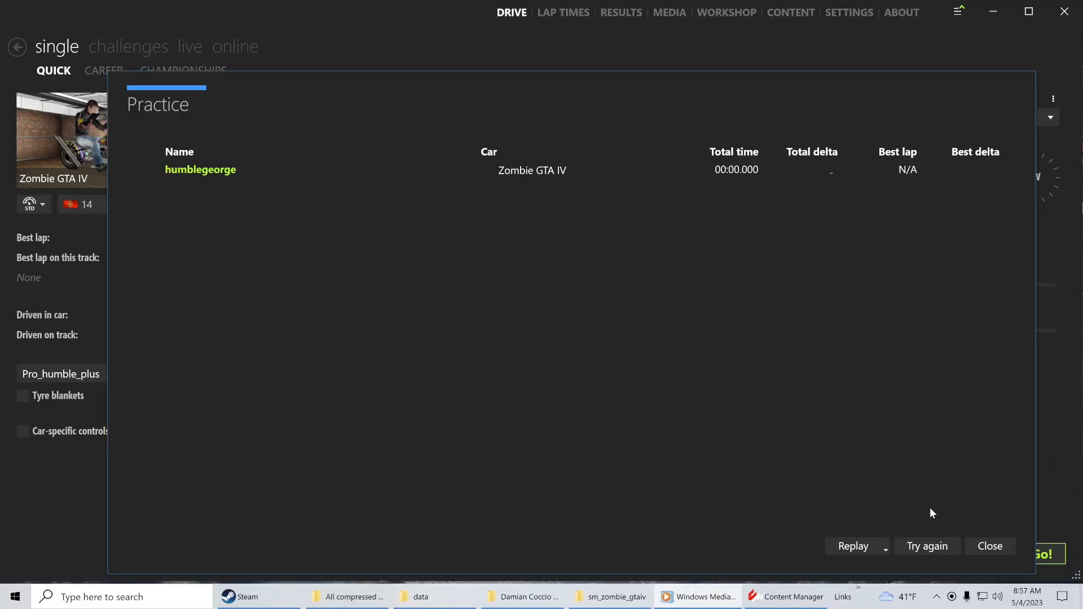
click(992, 547)
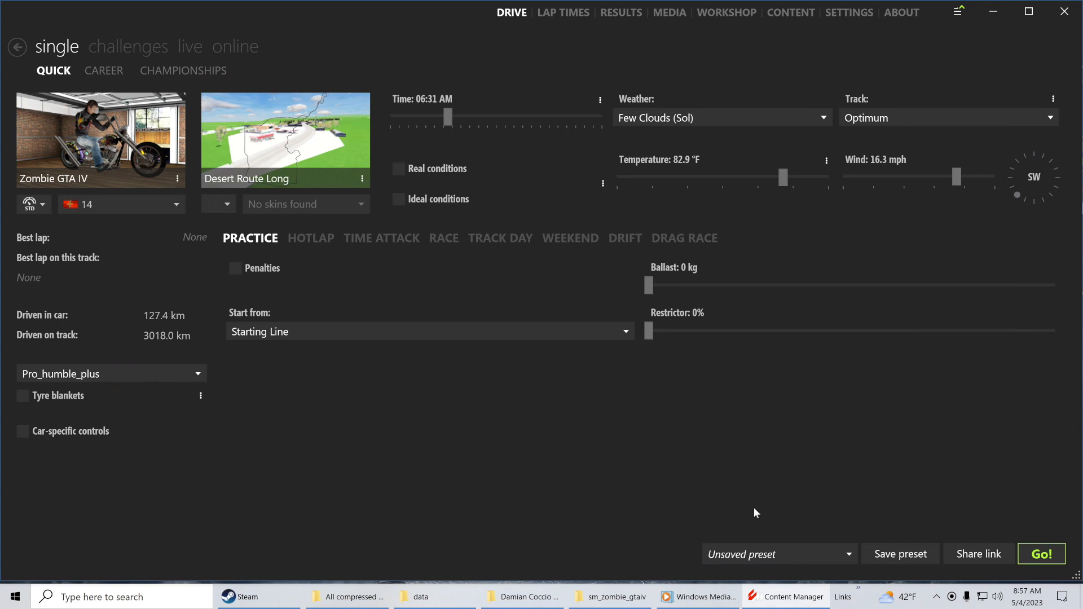
click(138, 187)
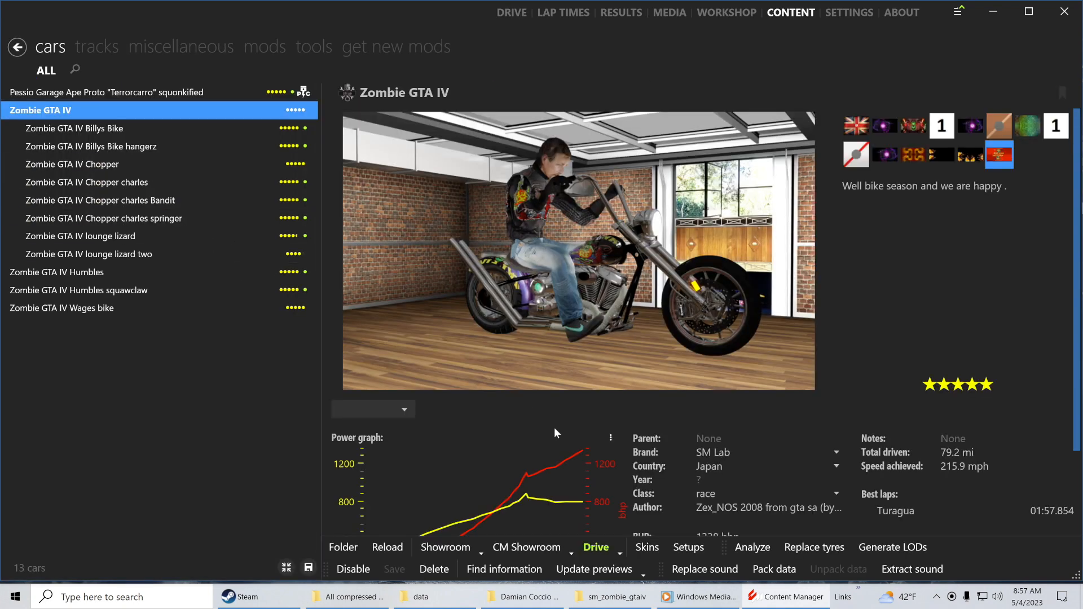
click(537, 551)
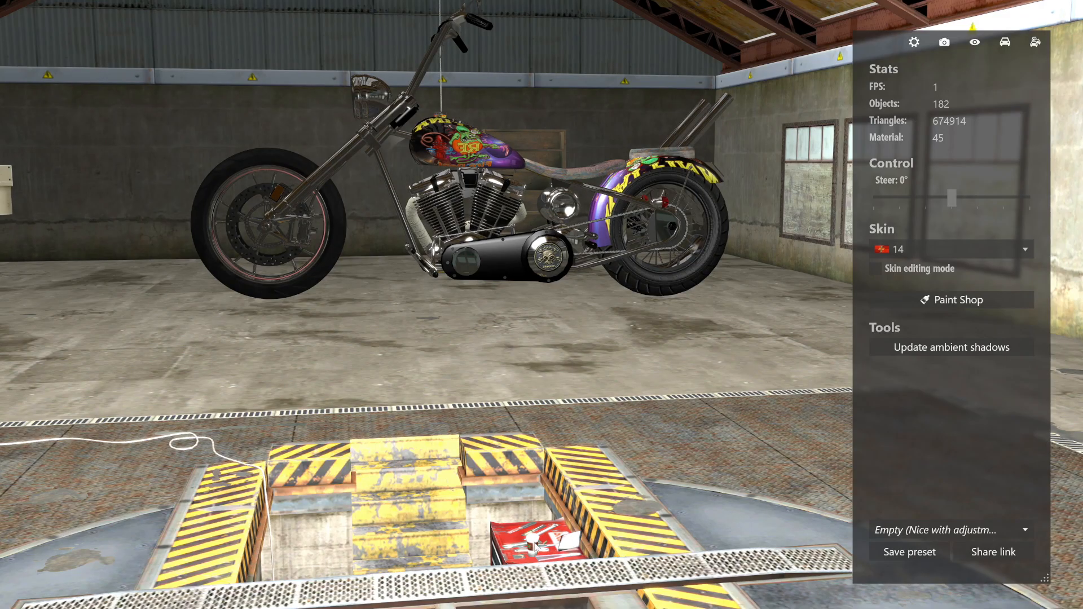
Step: Frame the whole bike in a side view from farther back, with the garage and turntable around it
drag(596, 406, 550, 412)
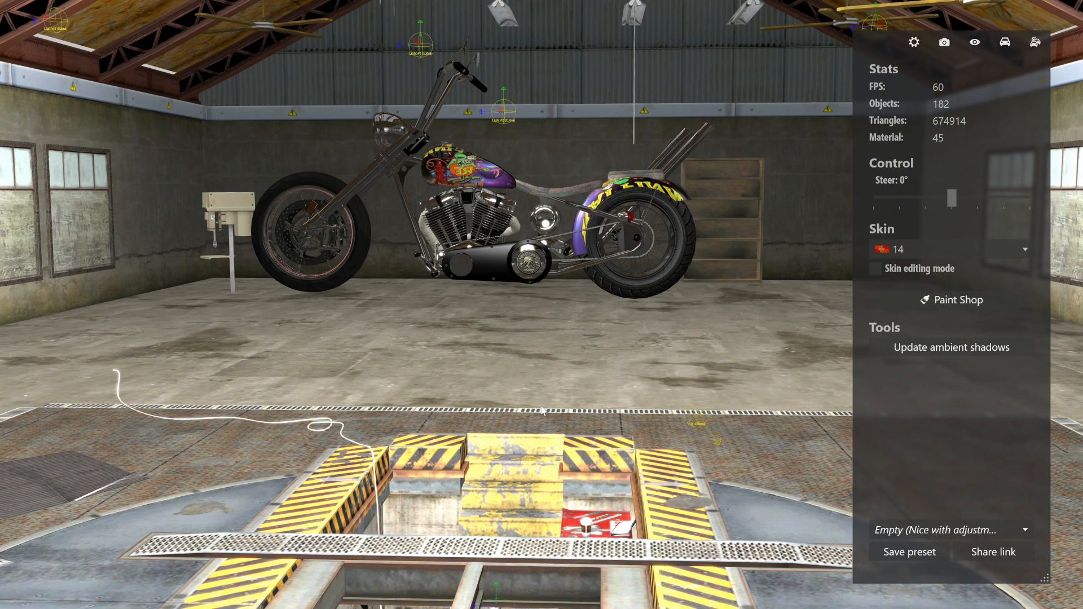
scroll(532, 489, down, 3)
drag(509, 504, 518, 602)
scroll(540, 556, down, 3)
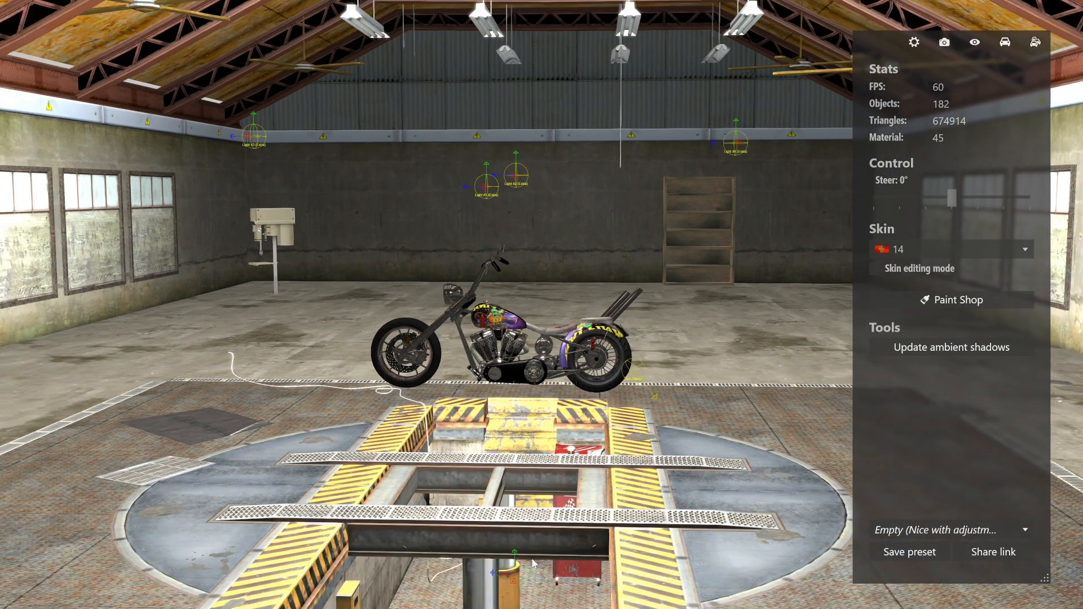
drag(516, 557, 519, 589)
scroll(528, 601, down, 4)
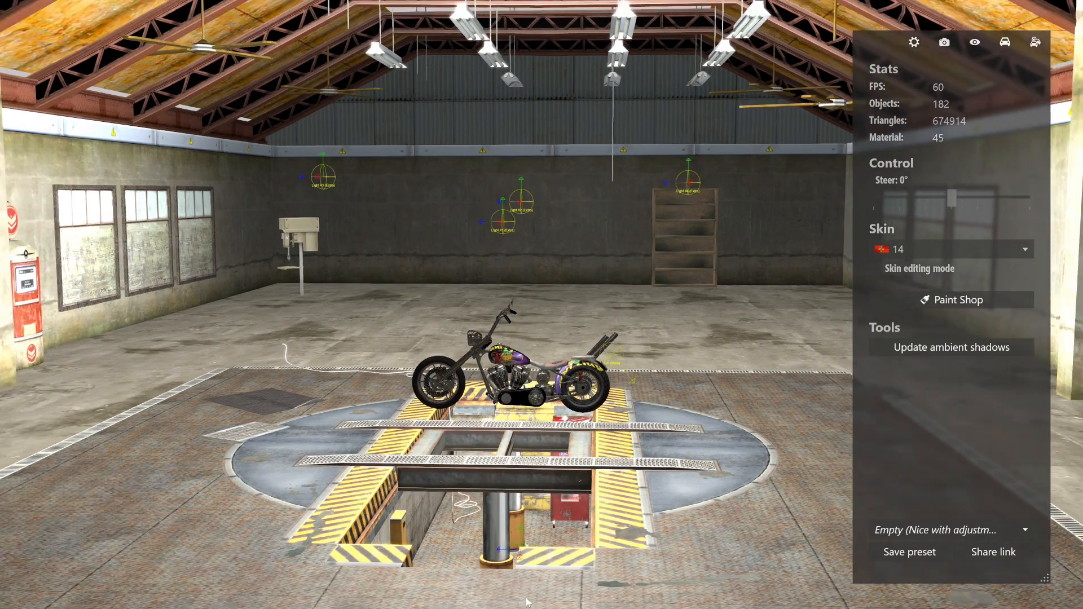
drag(524, 511, 522, 536)
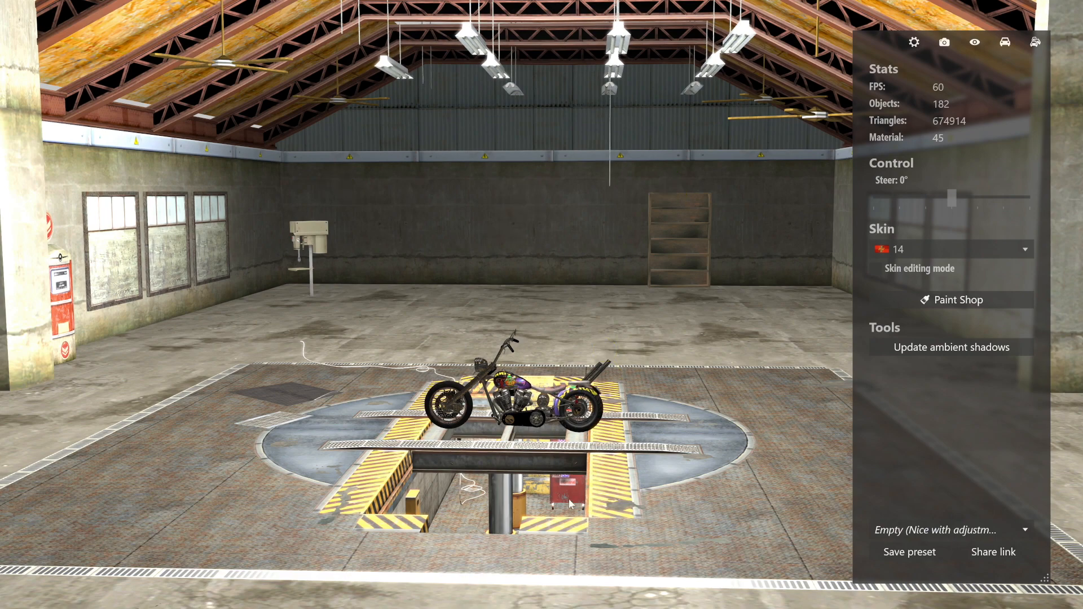
scroll(598, 488, up, 3)
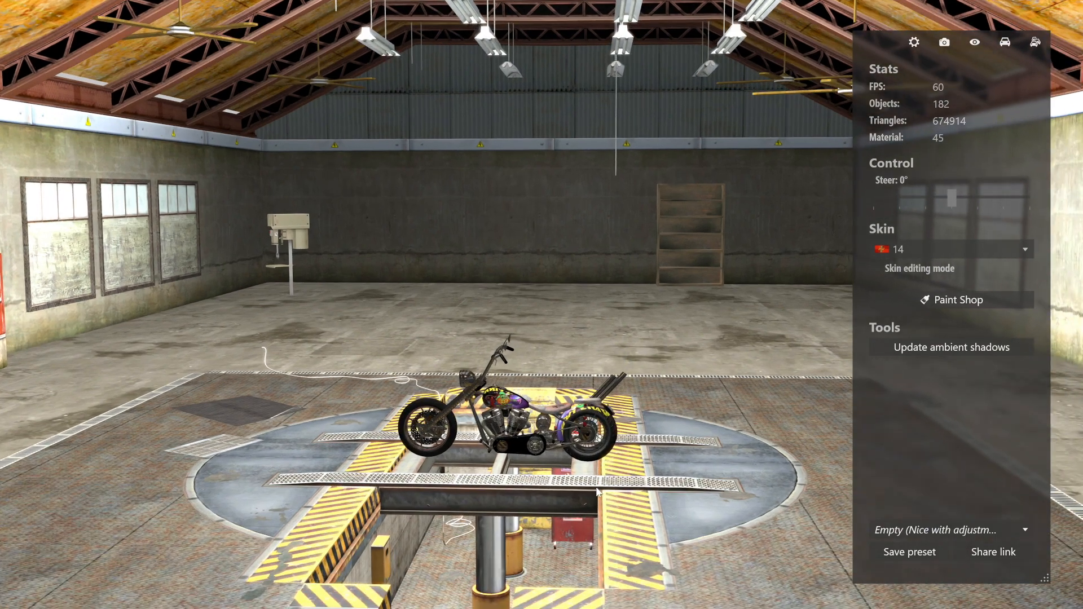
drag(582, 554, 625, 498)
scroll(674, 486, up, 3)
scroll(672, 486, down, 3)
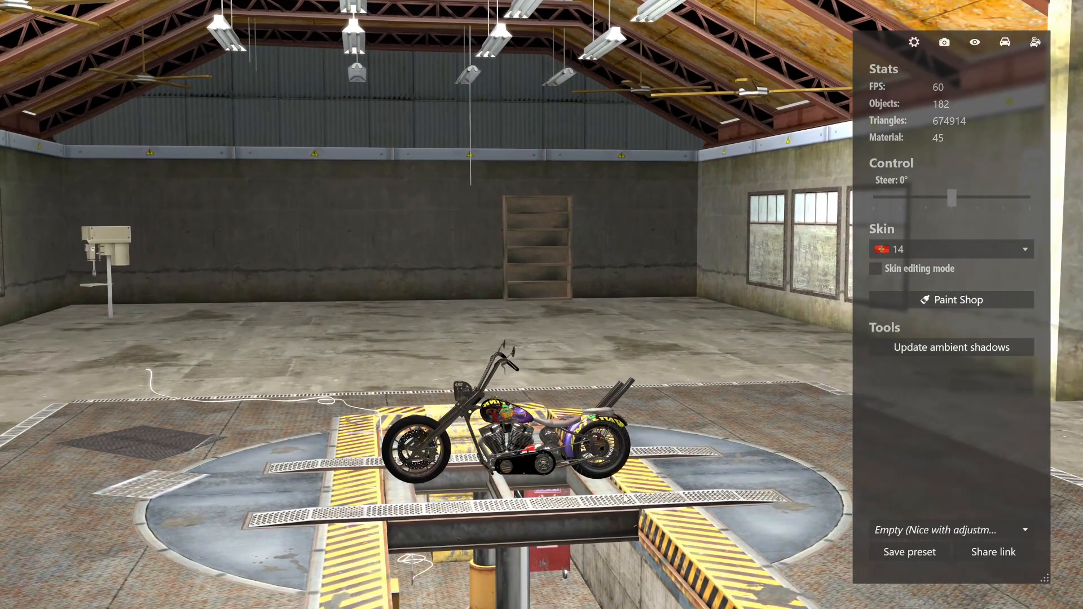
Step: Set the showroom screenshot size to 1920×1080 (FHD 16:9) and check the screens output folder
click(952, 51)
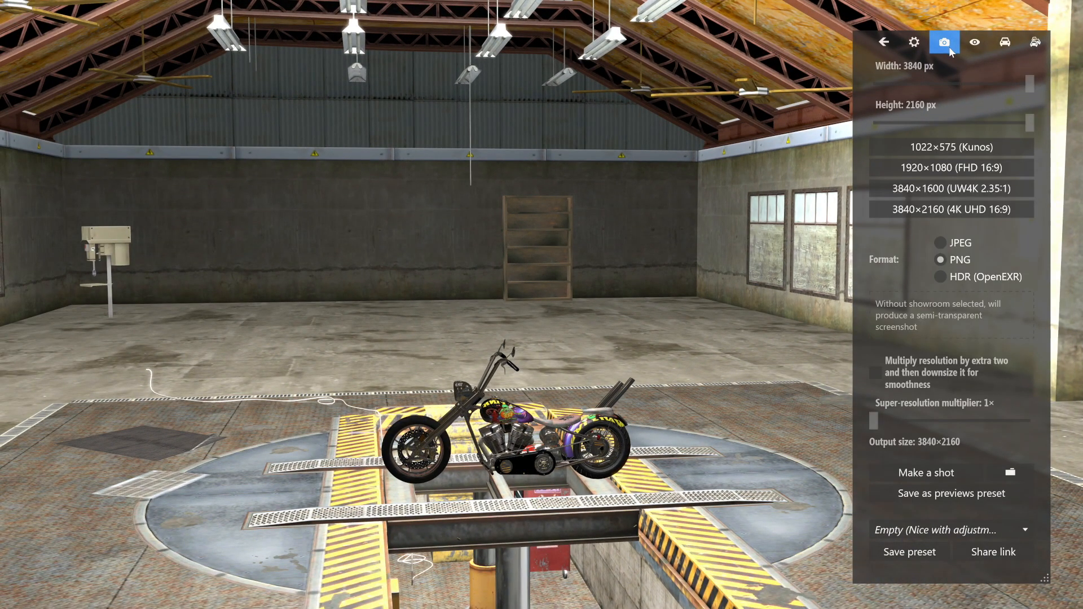
click(944, 171)
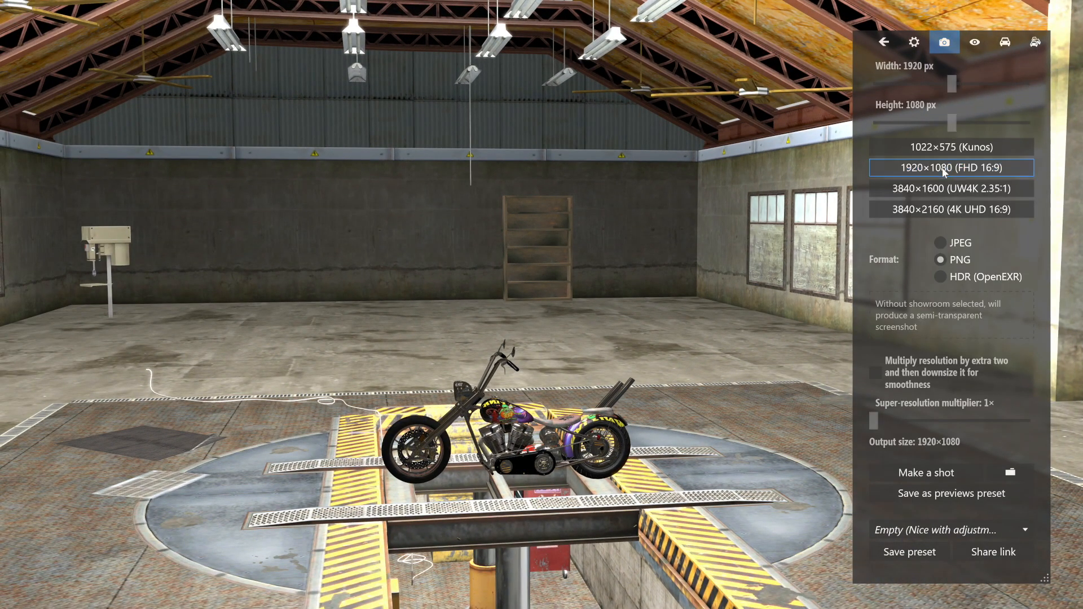
click(1005, 475)
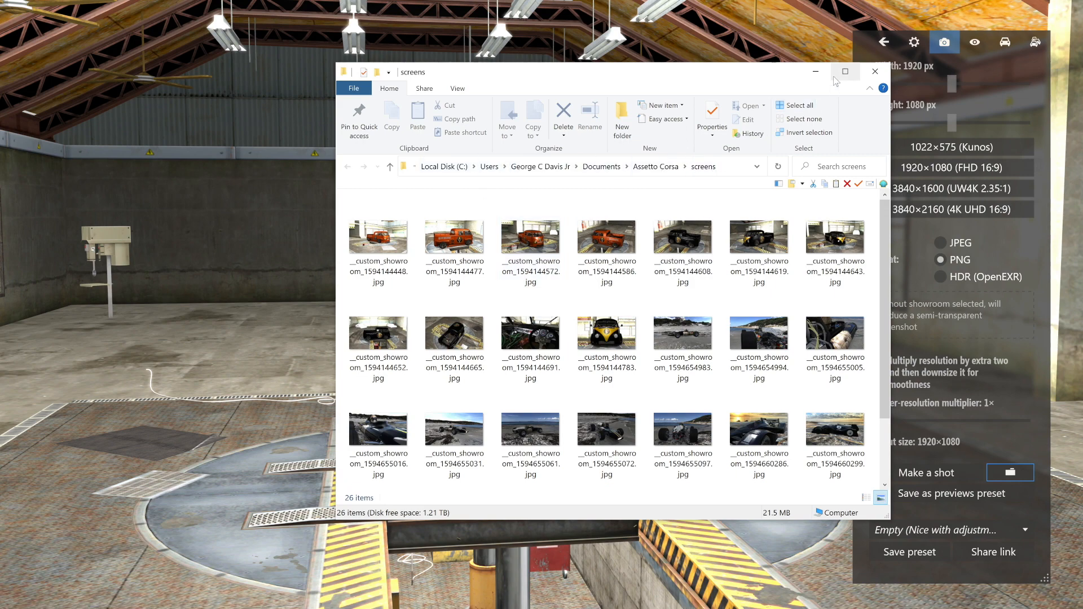
click(814, 72)
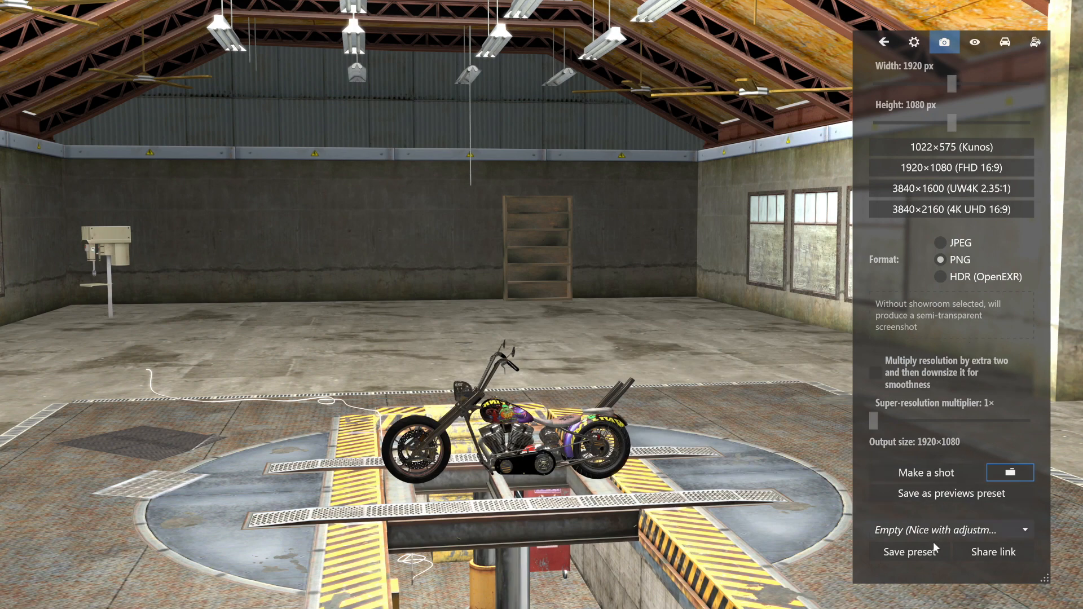
Step: Take showroom screenshots of the bike from both sides and open the folder of saved shots
click(924, 472)
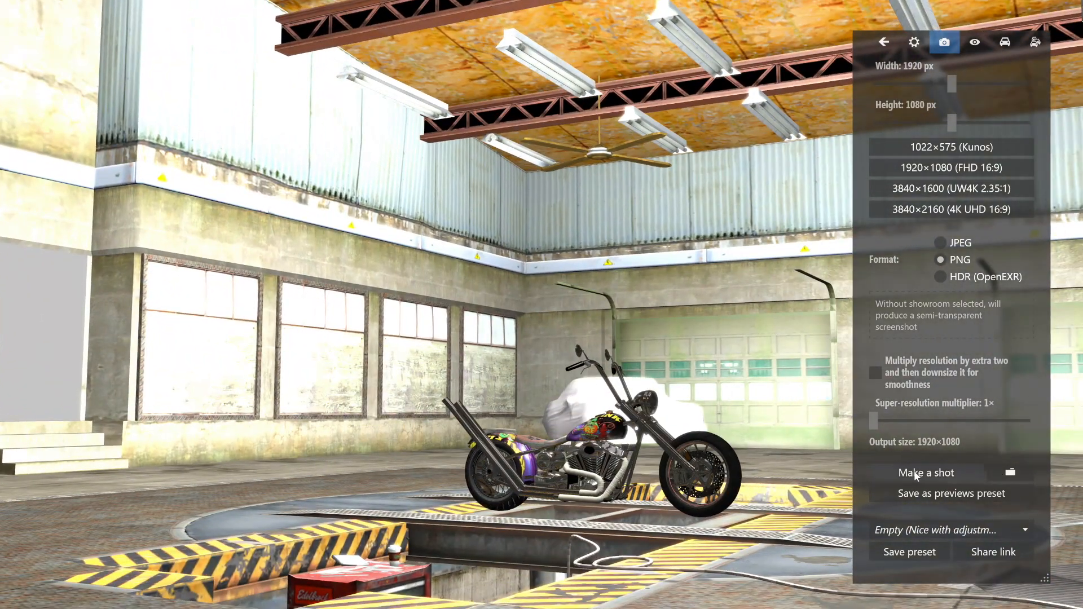
click(914, 473)
click(1009, 473)
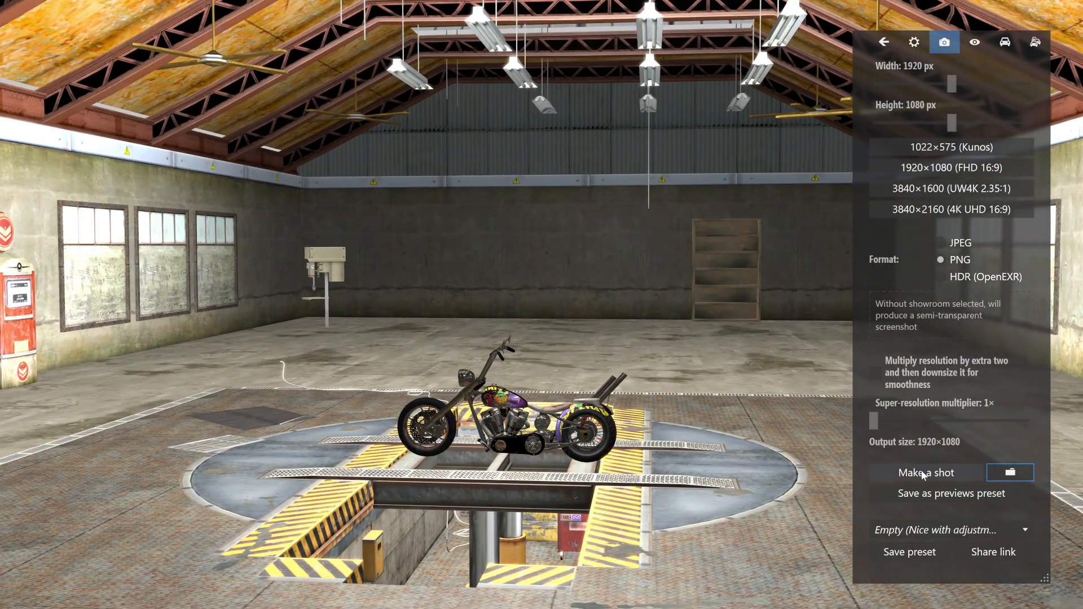
Step: Take one more showroom screenshot of the bike from the side, open the output folder, and exit the showroom
click(924, 474)
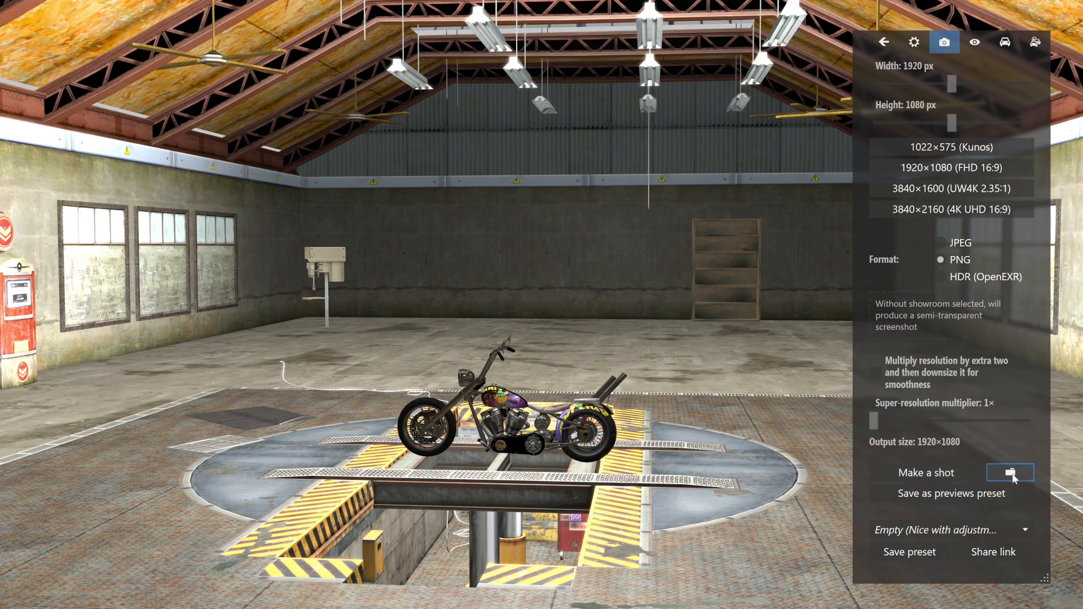
click(1010, 44)
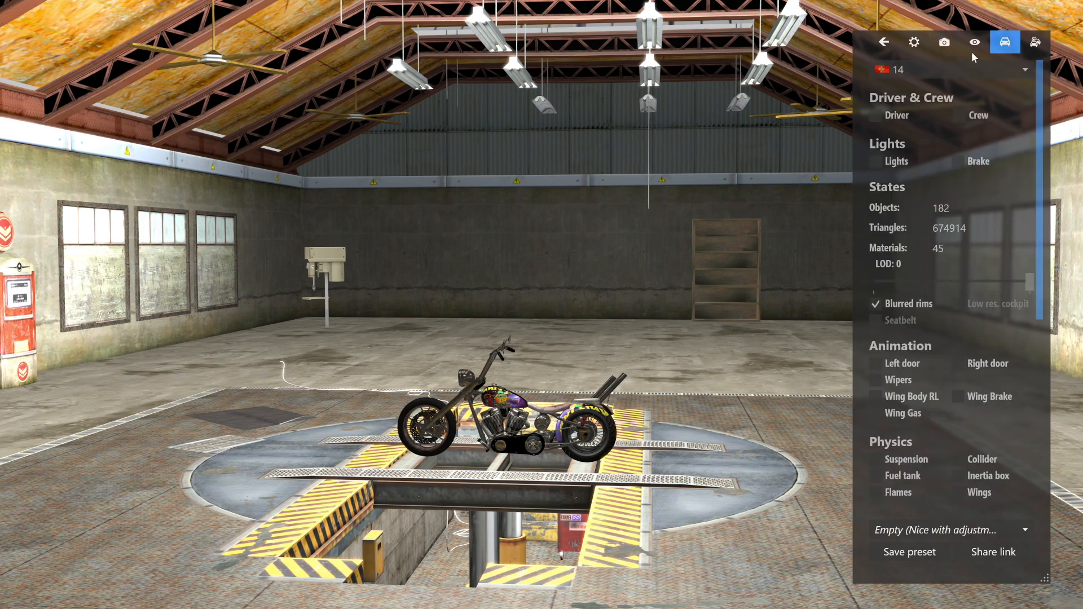
click(945, 45)
click(1008, 474)
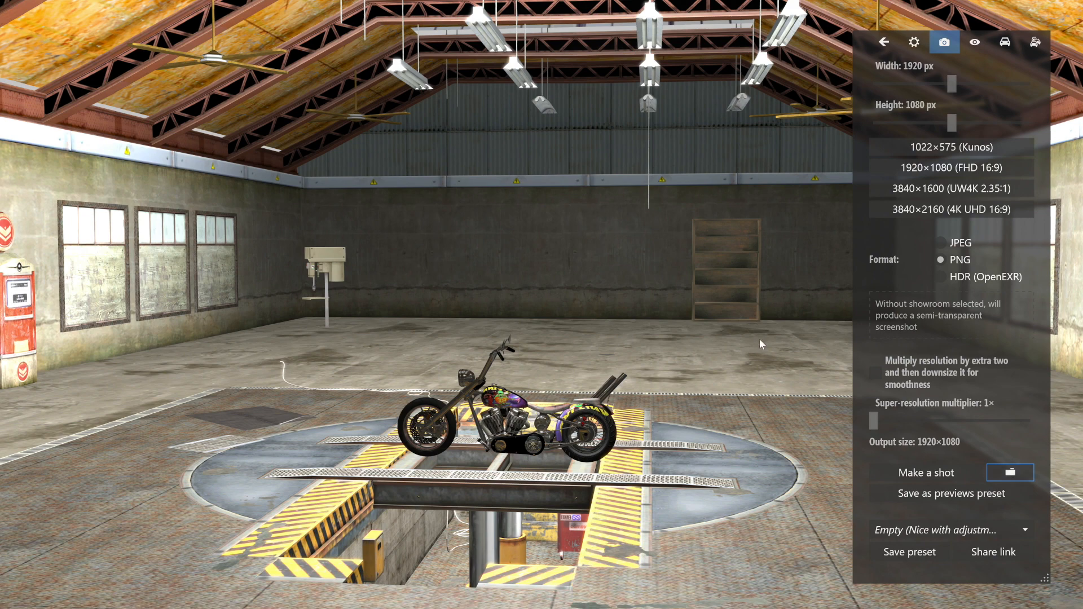
key(Escape)
key(Escape)
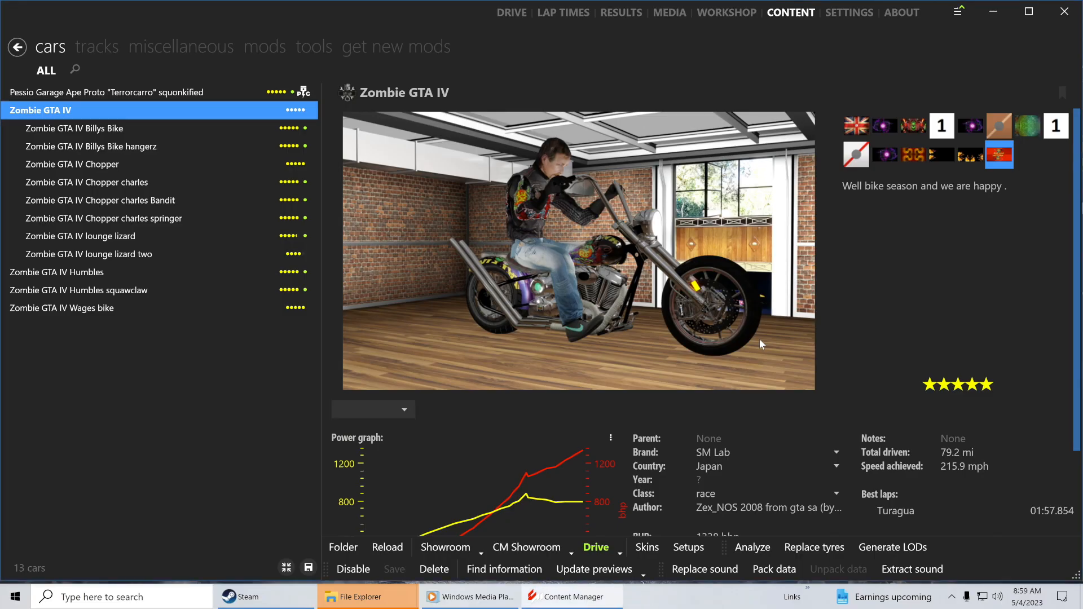
Step: Check the newest bike screenshot in the screens folder, close that folder window, and minimize Content Manager
mouse_move(398, 603)
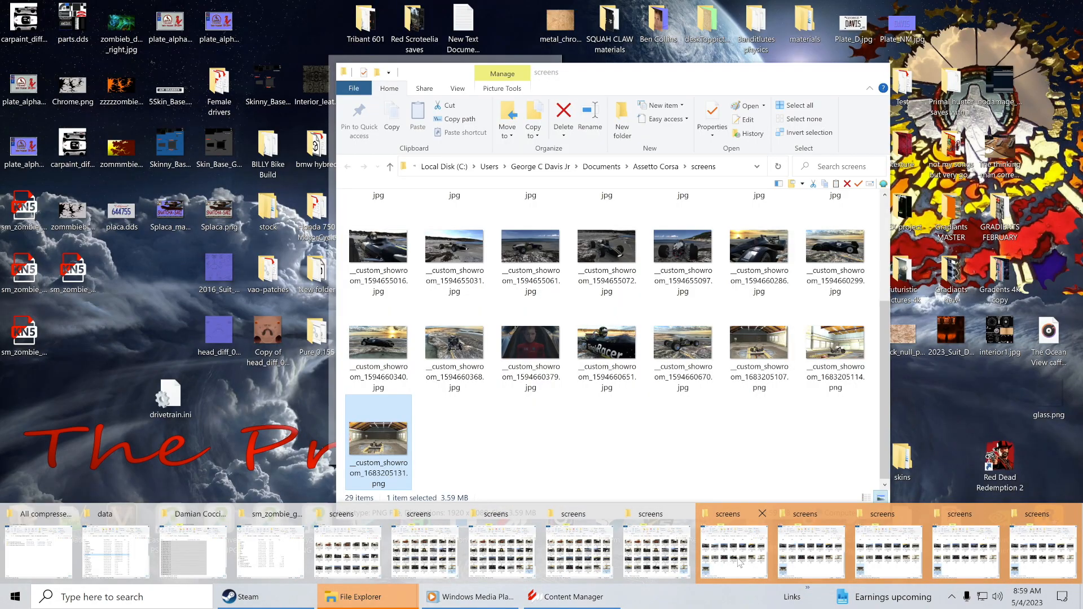
click(738, 559)
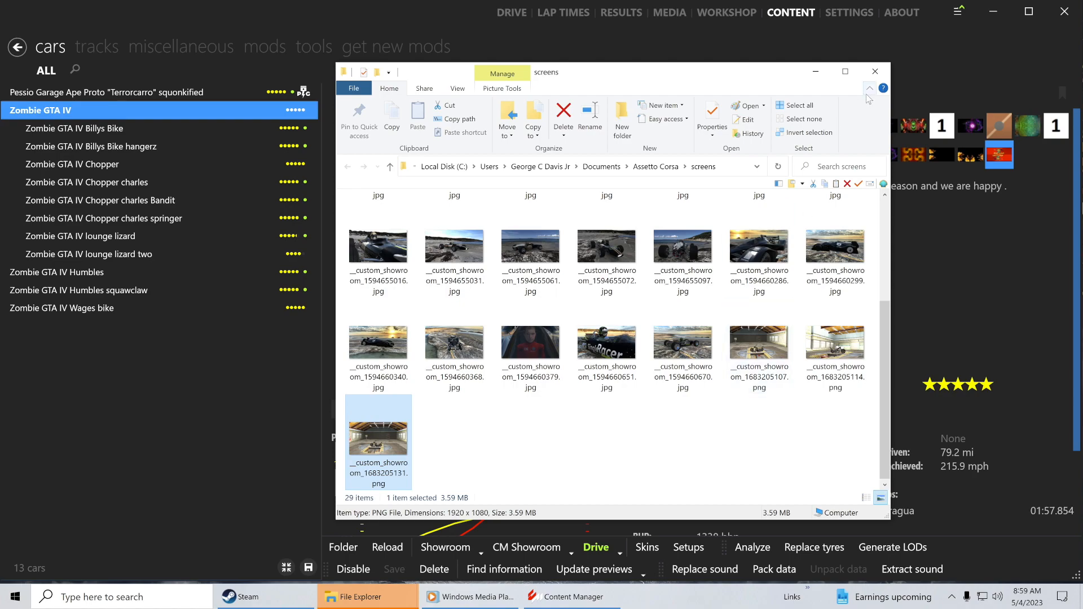
click(875, 71)
click(982, 13)
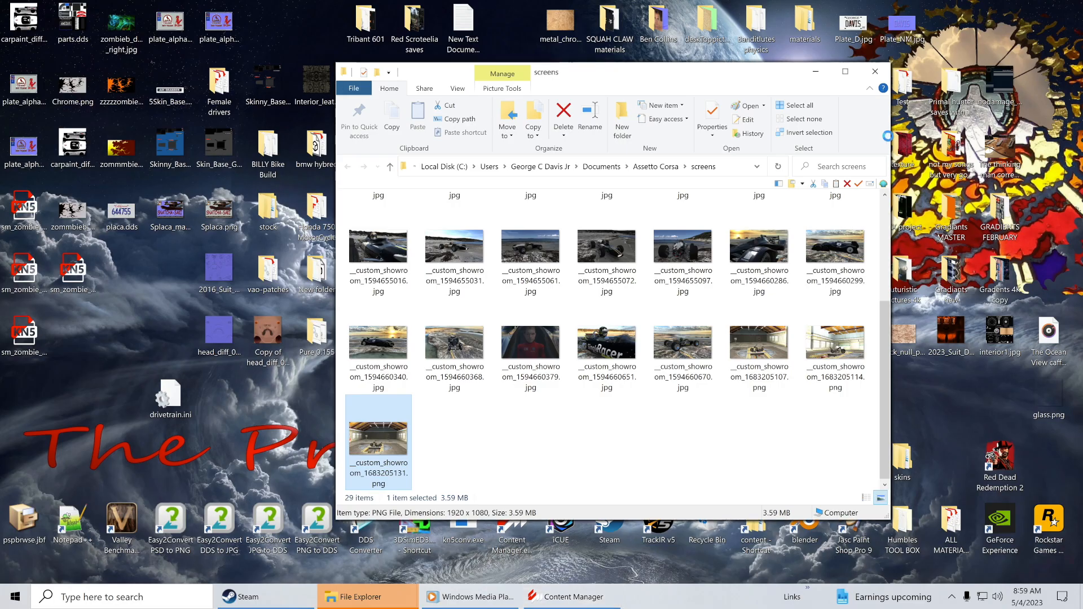
Step: Close all the duplicate screens folder windows
mouse_move(404, 600)
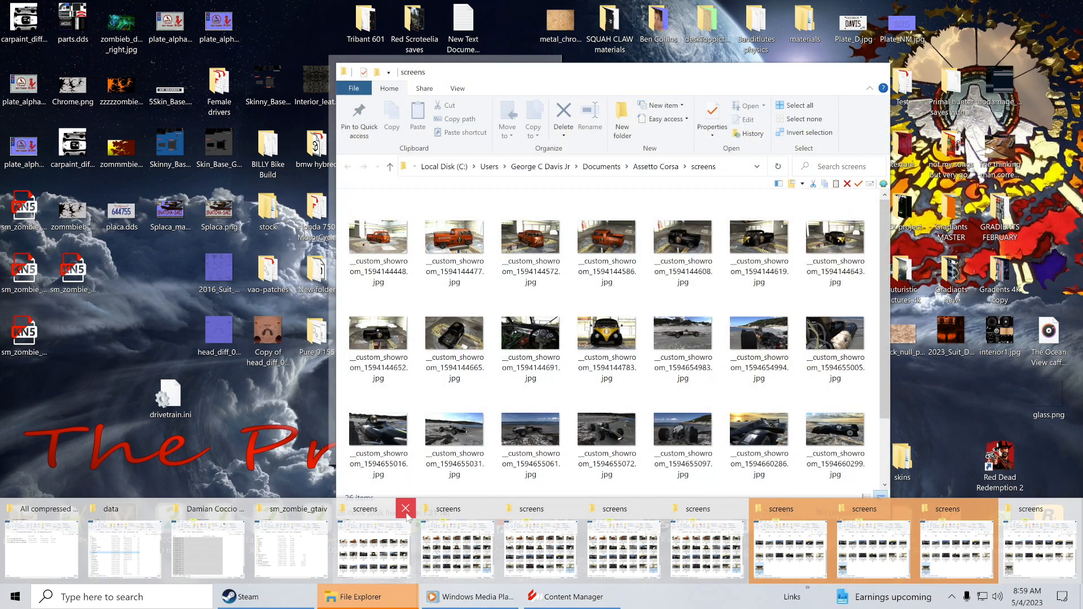
click(407, 511)
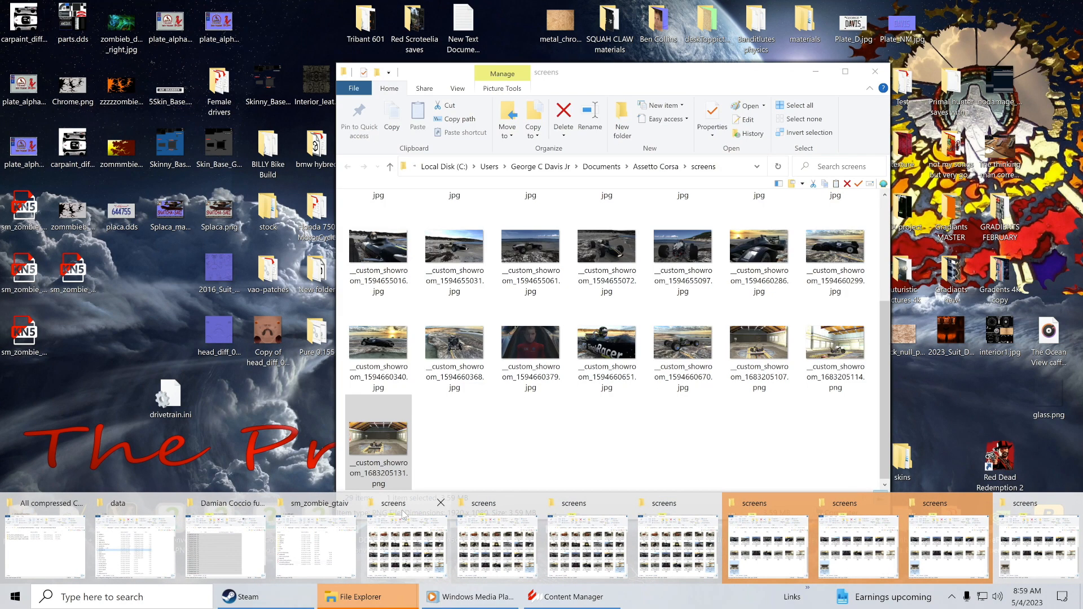
click(442, 504)
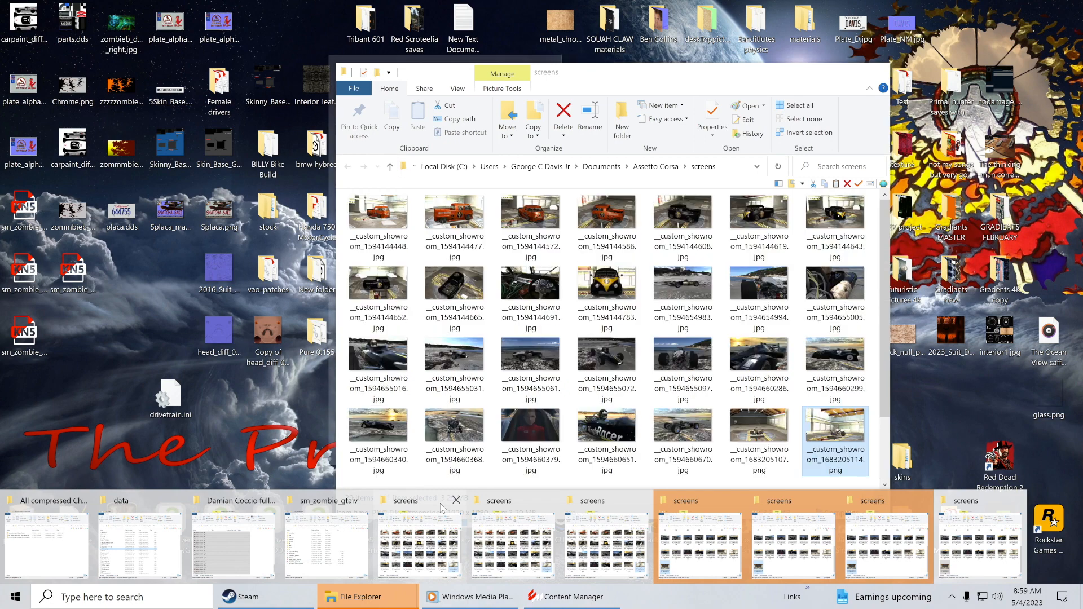
click(455, 503)
click(455, 504)
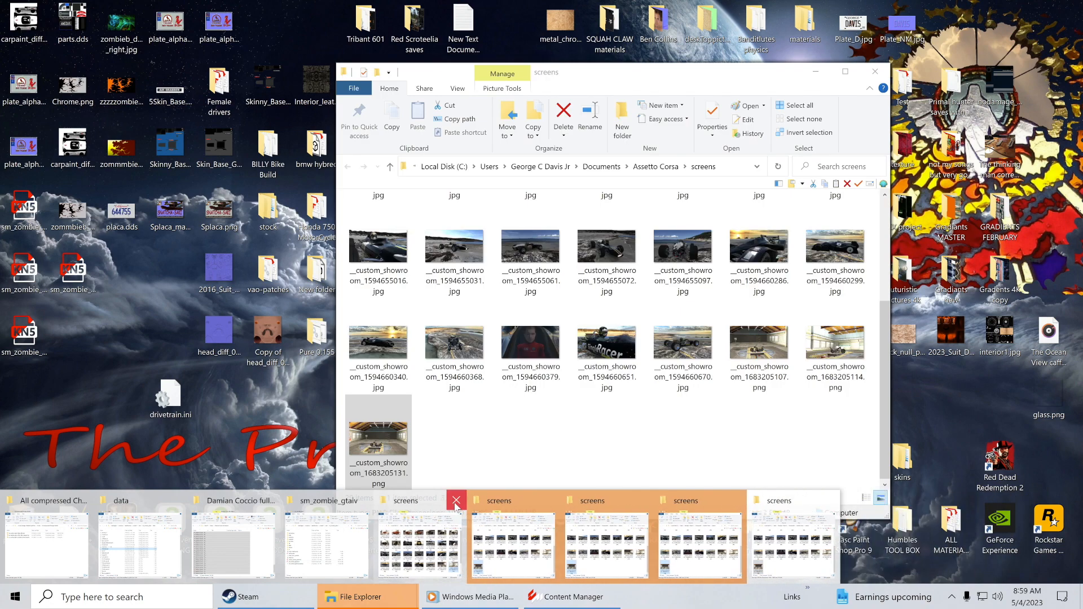
click(455, 503)
click(455, 503)
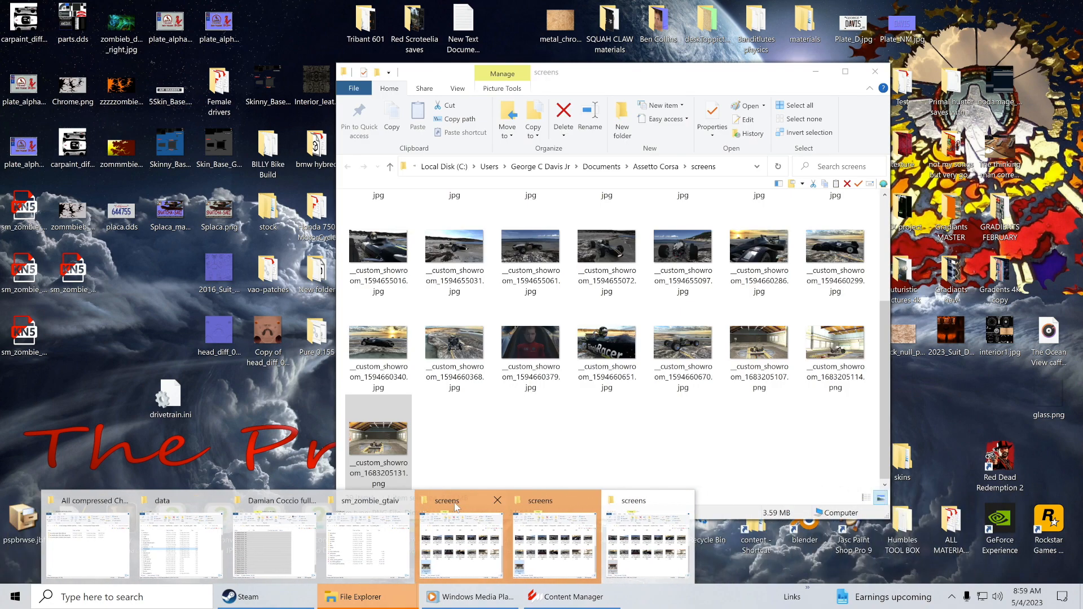
click(496, 502)
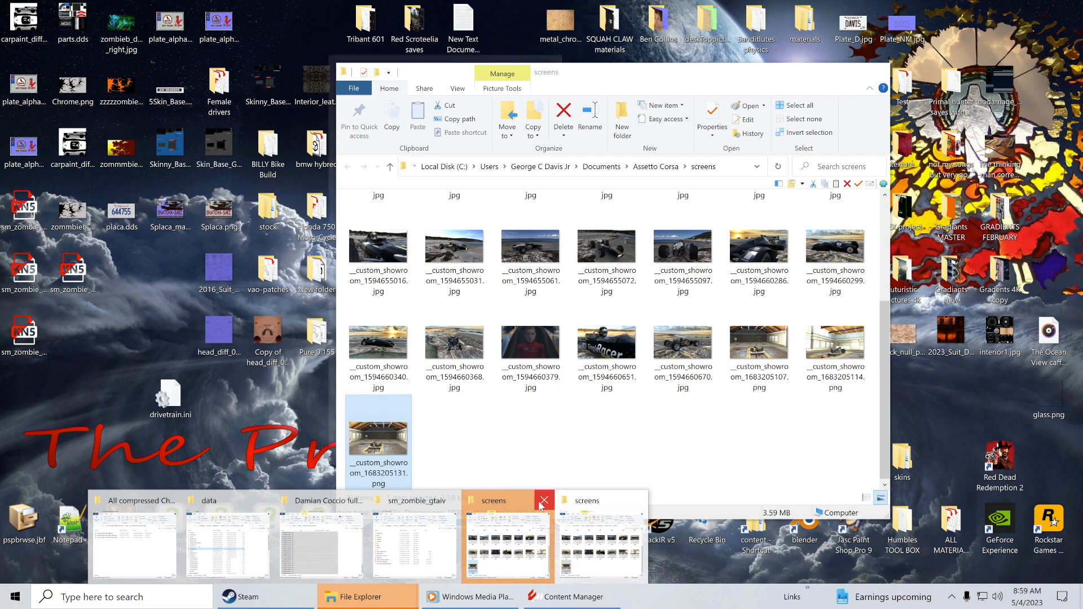
click(544, 502)
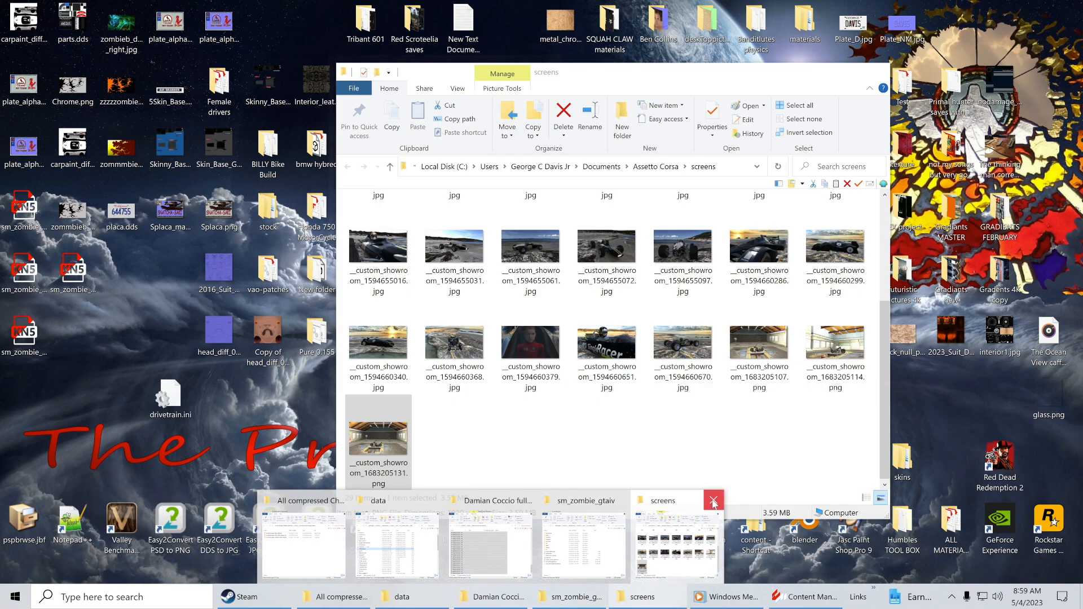
click(713, 501)
Step: Close the remaining folder windows, including sm_zombie_gtaiv, data and All compressed Chopper Builds, to clear the desktop
click(661, 502)
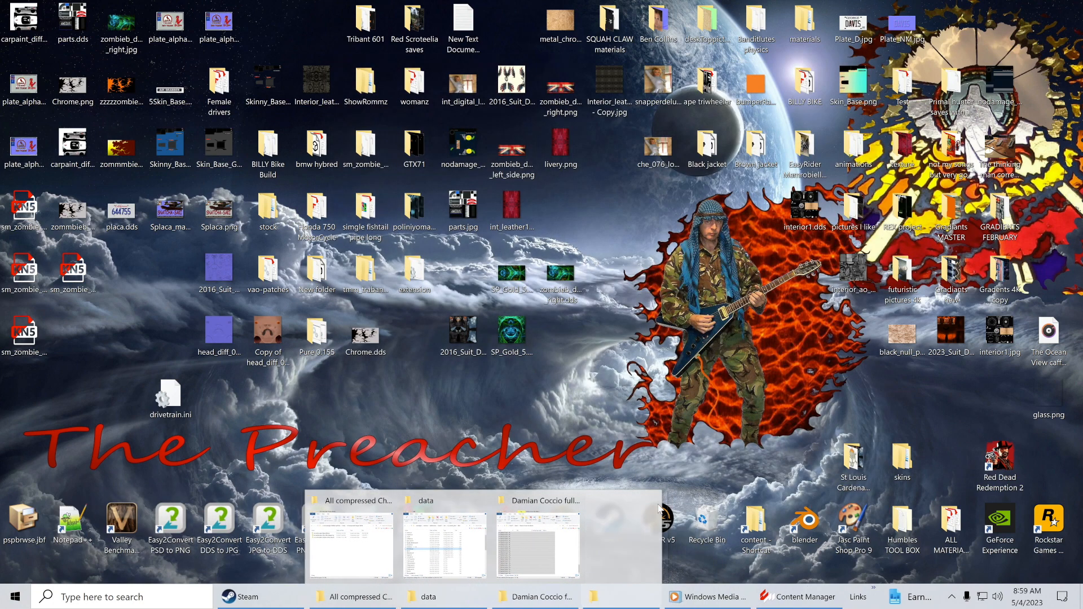
click(597, 501)
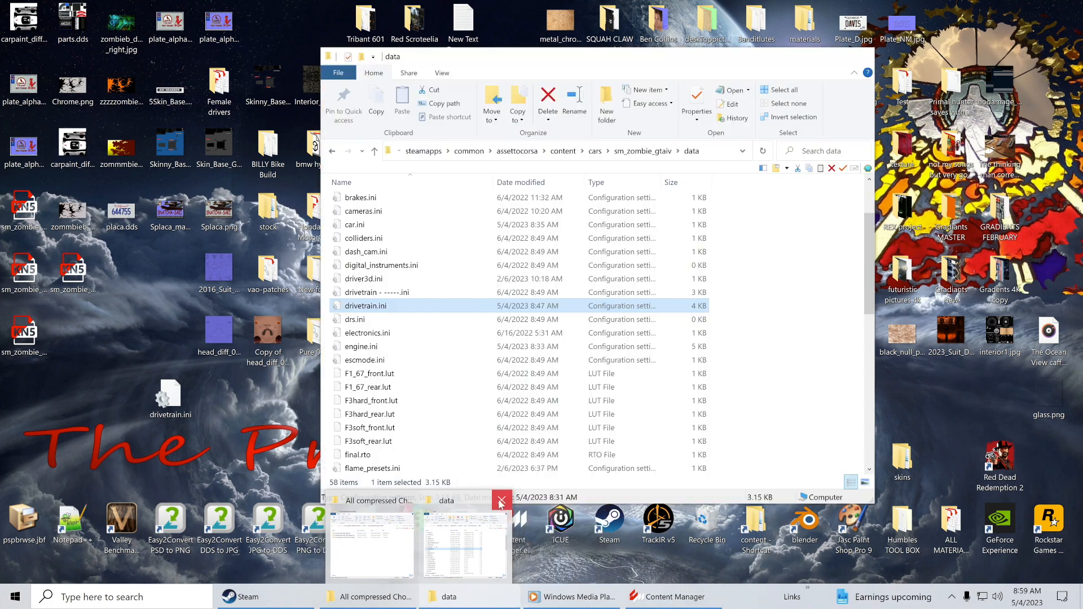
click(502, 504)
click(407, 506)
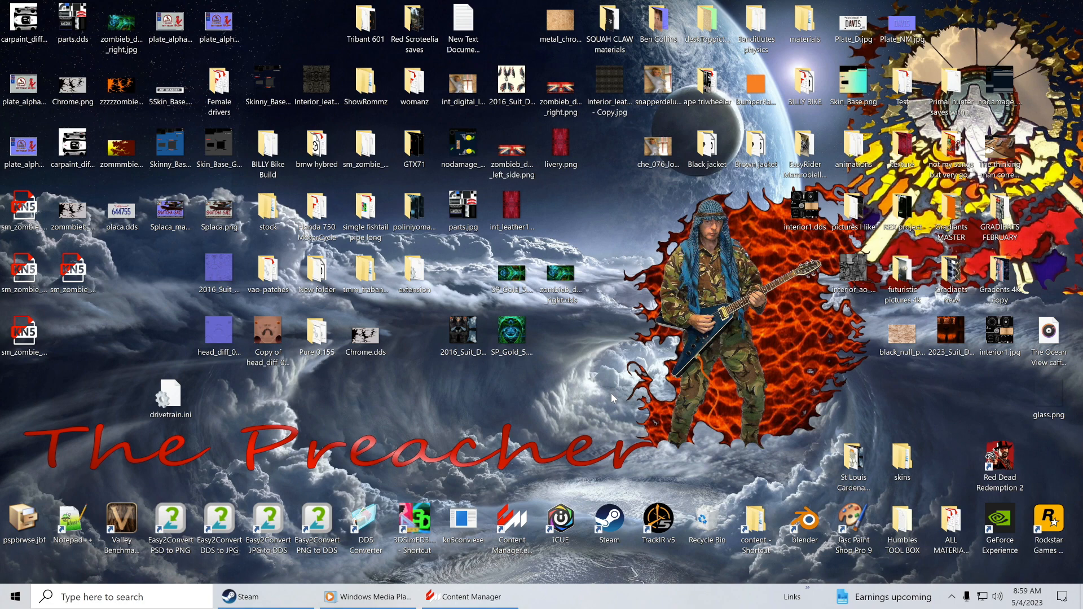
Step: Open Assetto Corsa's content\cars folder from the desktop shortcut, reposition its window, and minimize it
double_click(756, 522)
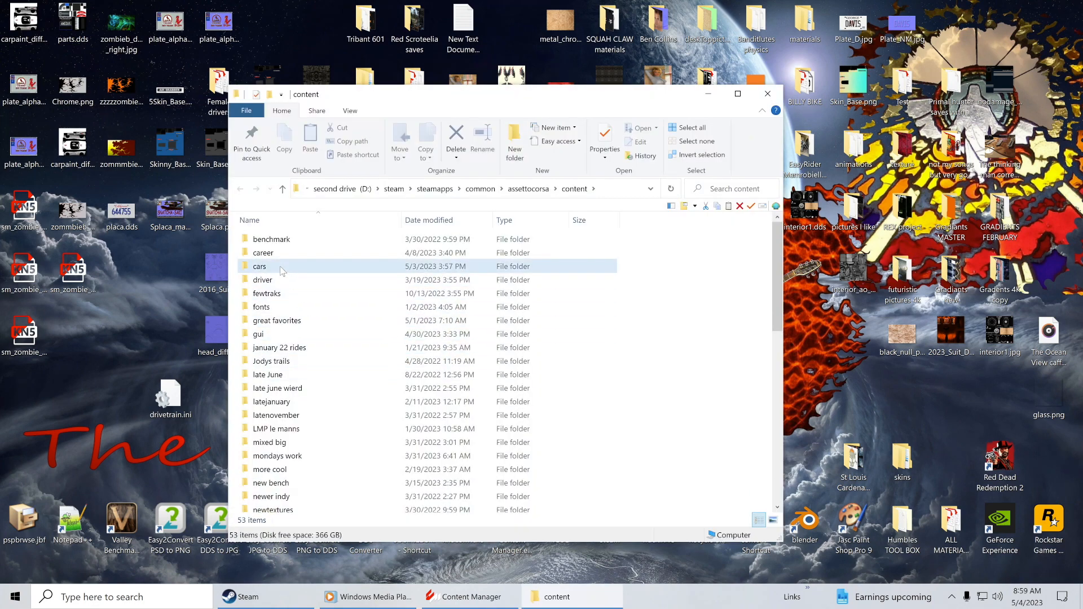
double_click(284, 270)
drag(411, 101, 568, 75)
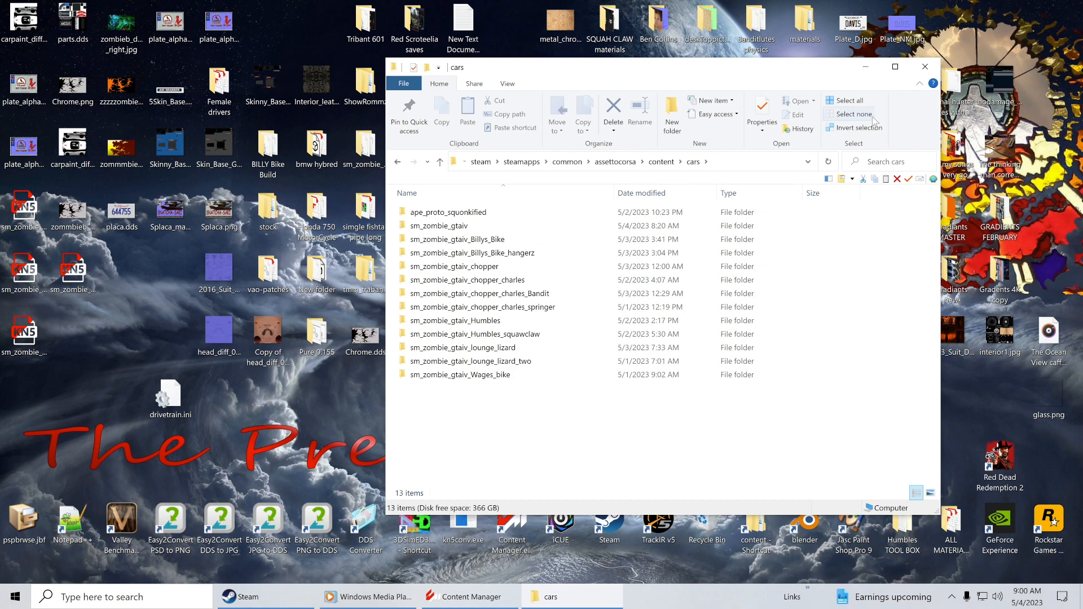
click(865, 66)
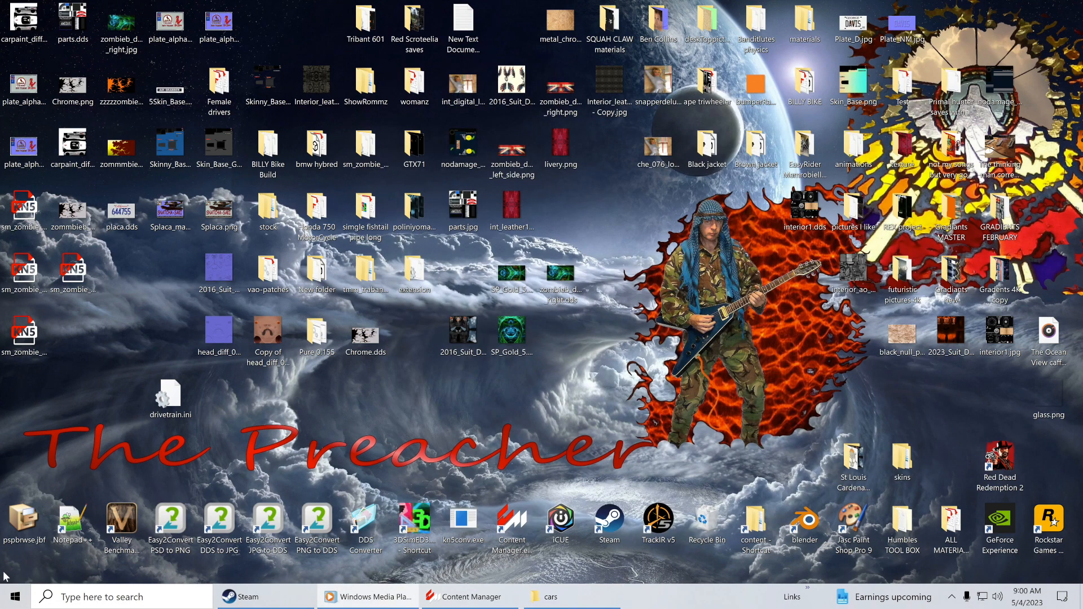
Step: Open the All compressed Chopper Builds folder inside the care package on the Removaboe f (G:) drive and reposition its window
click(17, 600)
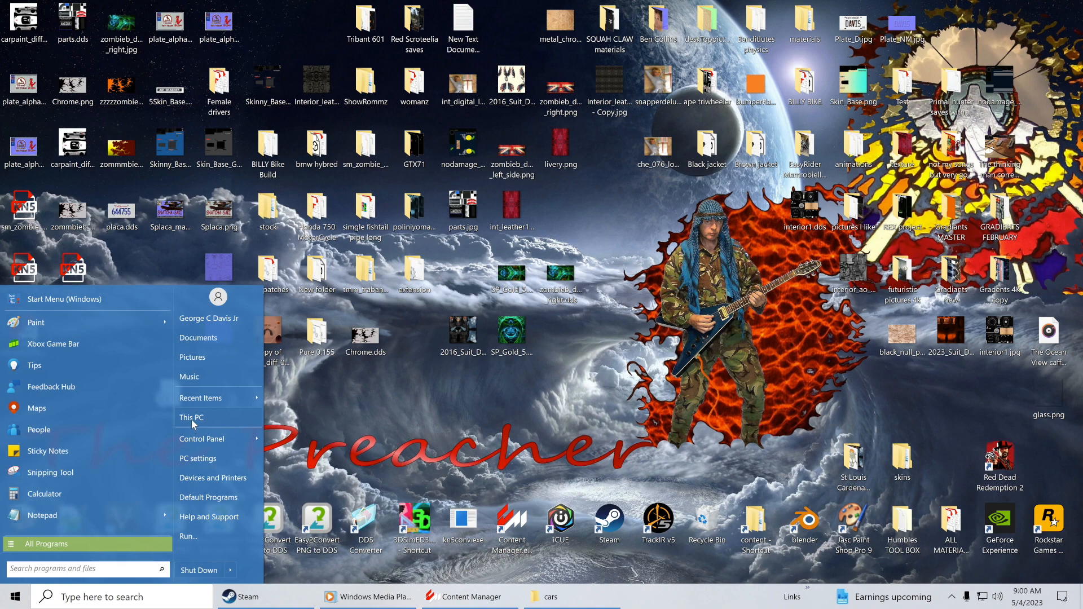
click(191, 418)
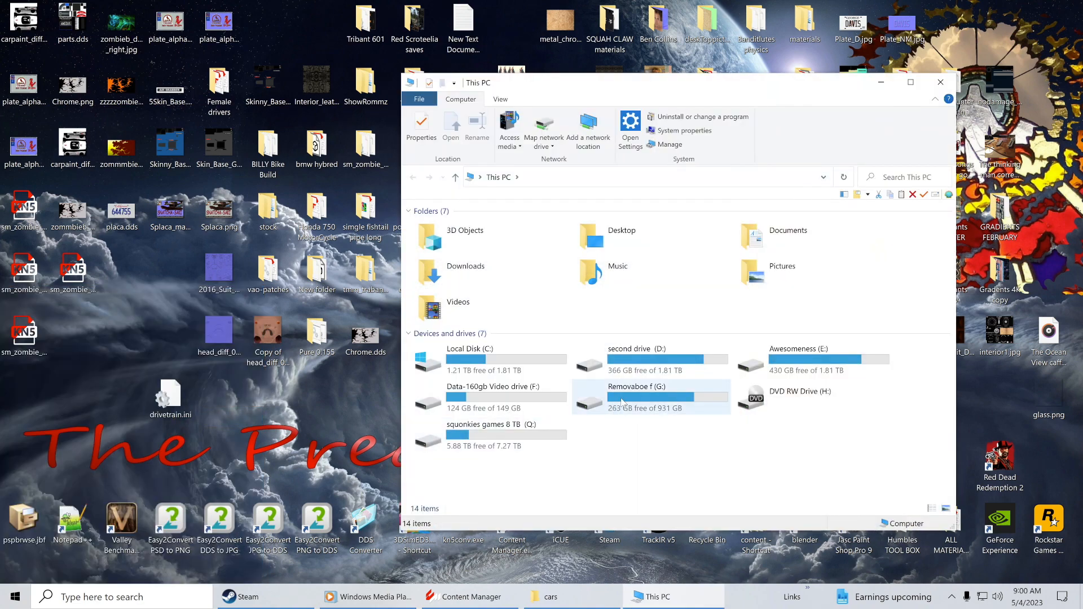
double_click(623, 403)
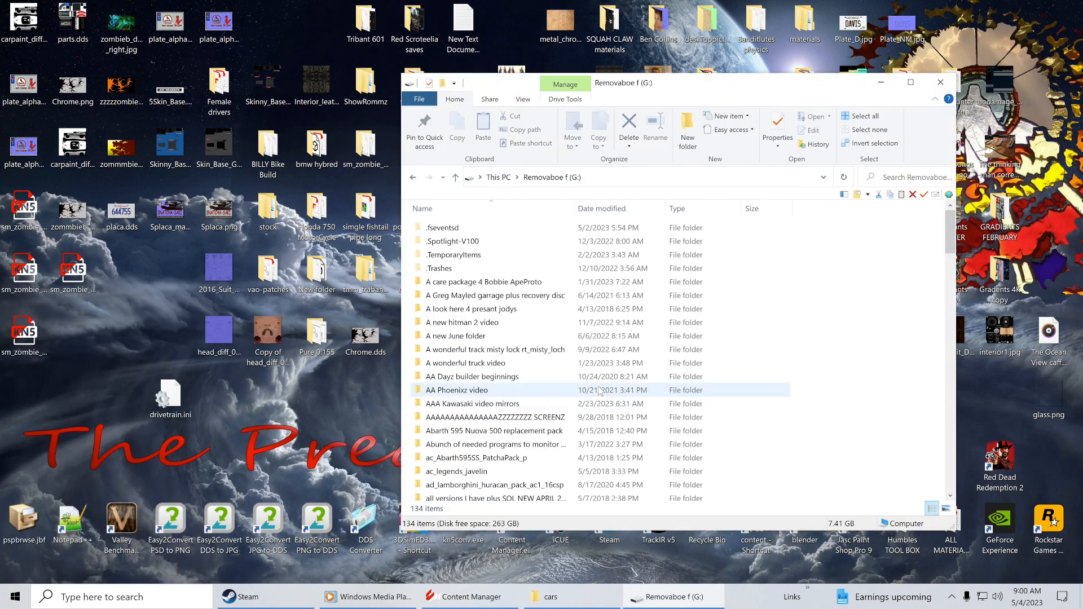
double_click(437, 283)
double_click(439, 229)
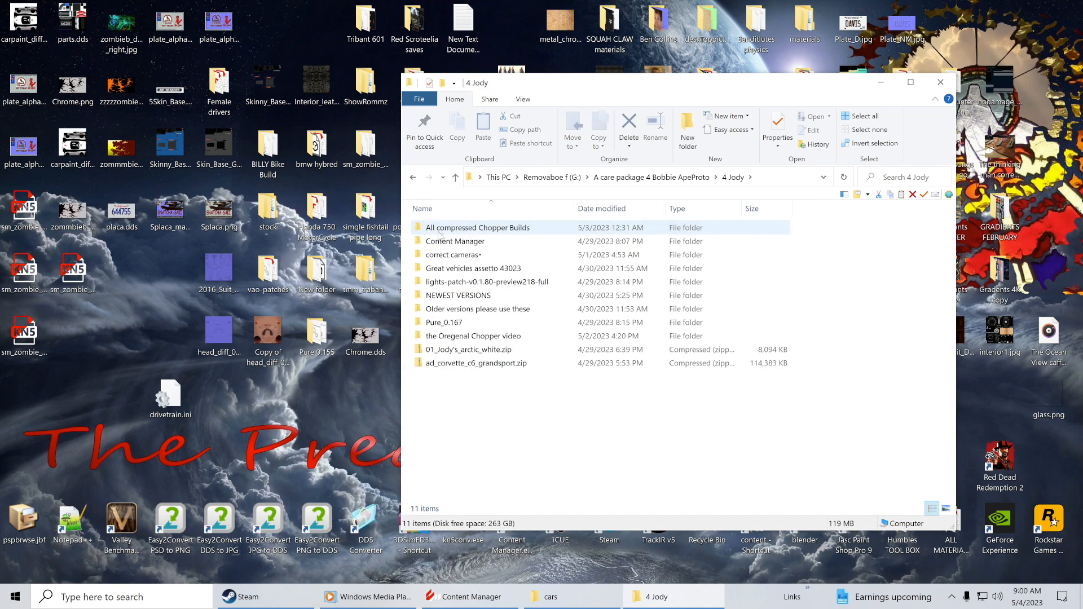
double_click(438, 231)
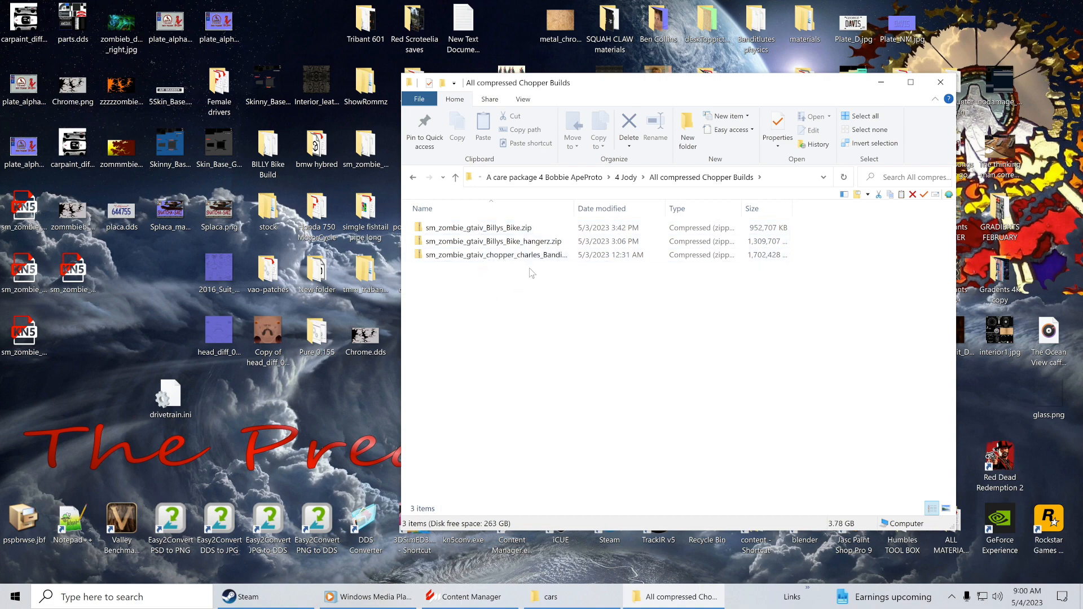
drag(794, 89, 632, 51)
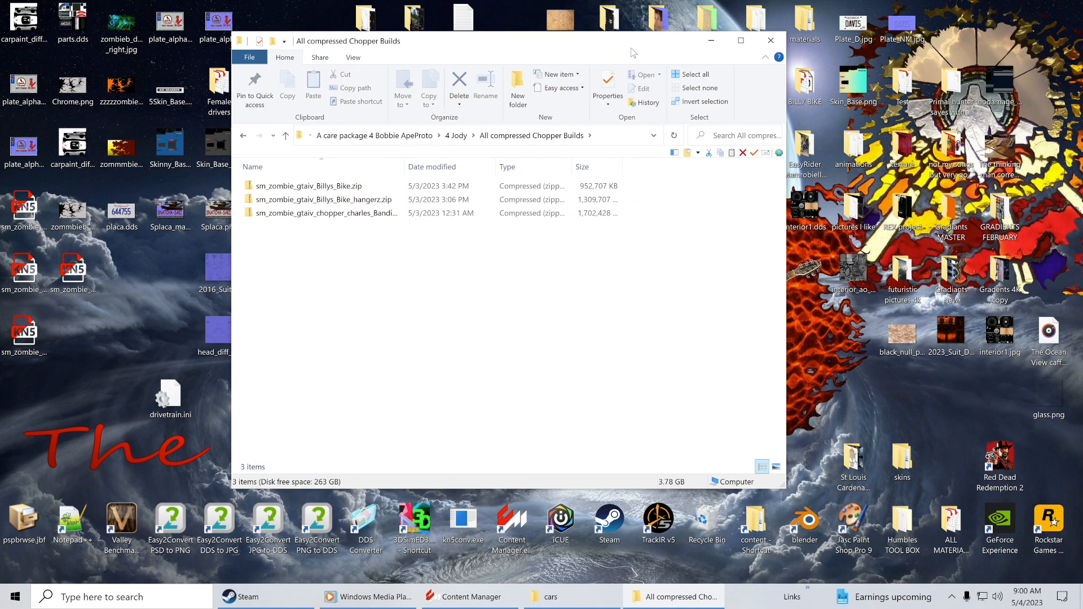